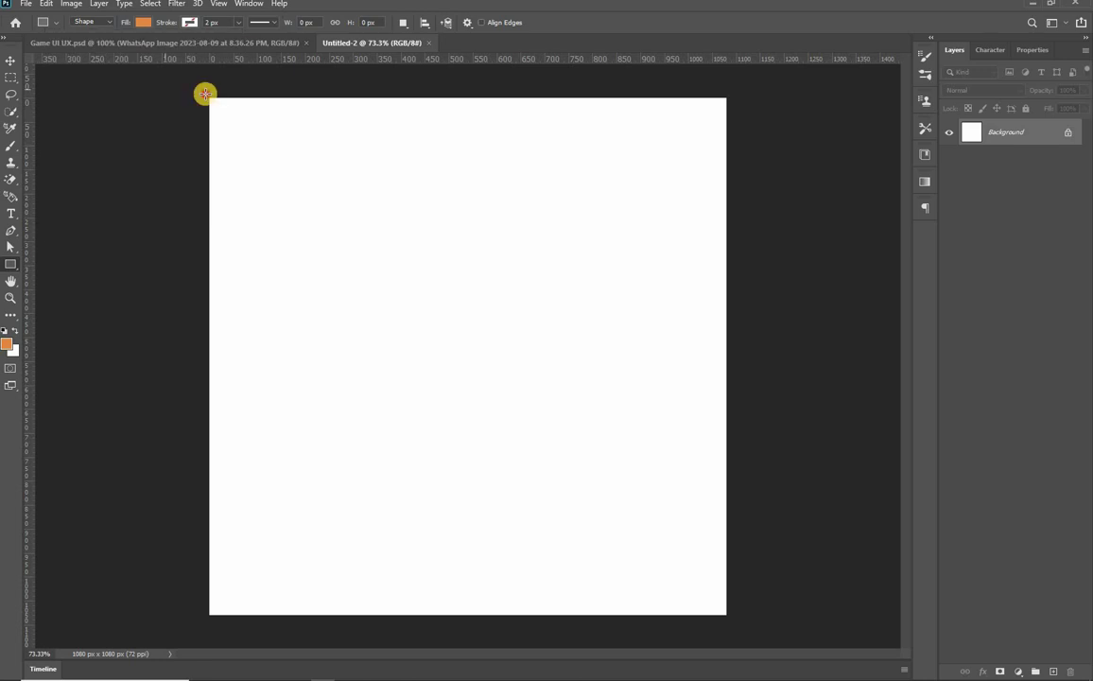
Draw an orange rectangle that covers the entire 1080 x 1080 px canvas
left_click_drag(205, 94, 731, 616)
key("v")
left_click(957, 51)
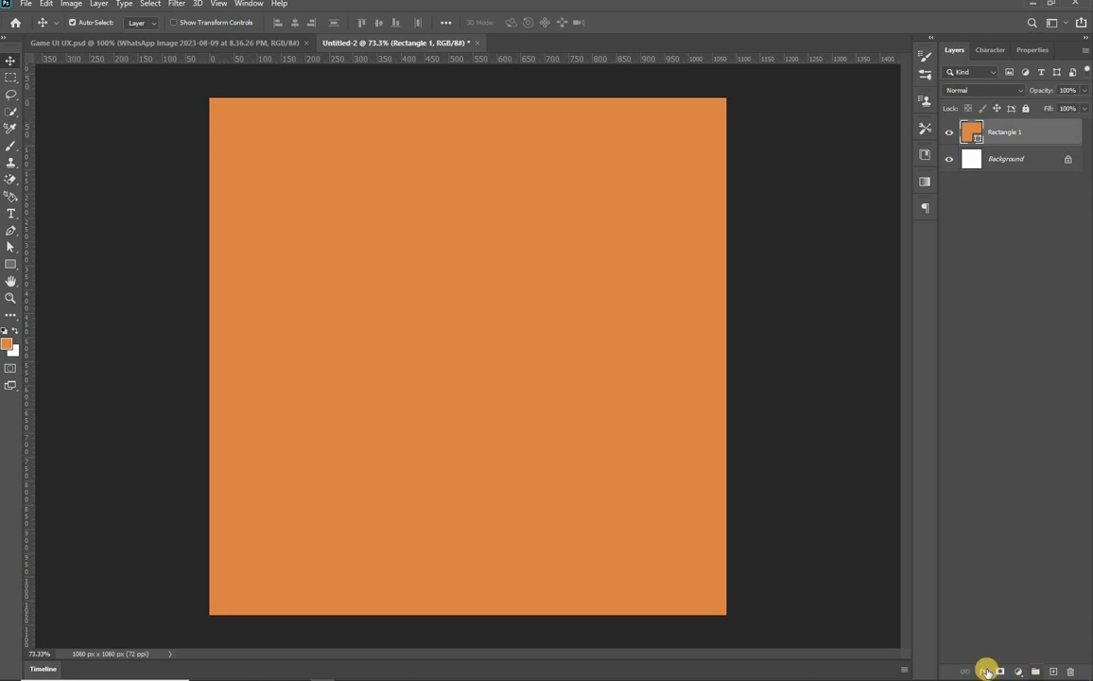
Add a Gradient Overlay to the rectangle and set the gradient's end colour stop at 100% to yellow #fff600
left_click(998, 671)
key("ctrl+z")
left_click(983, 671)
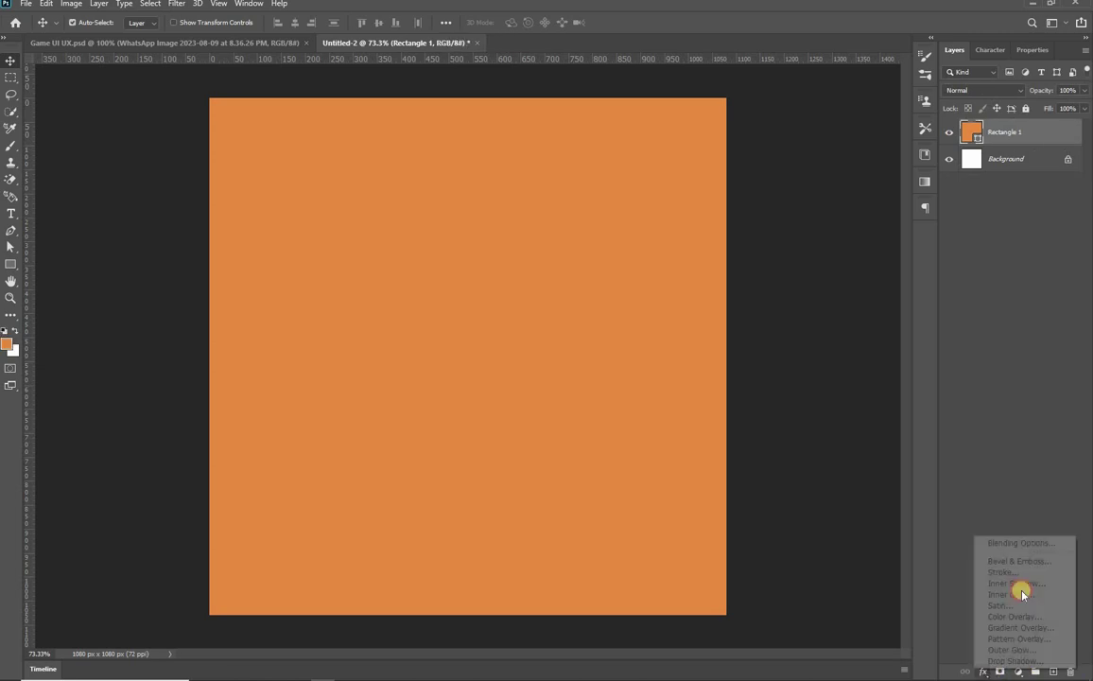
key("Up")
key("Return")
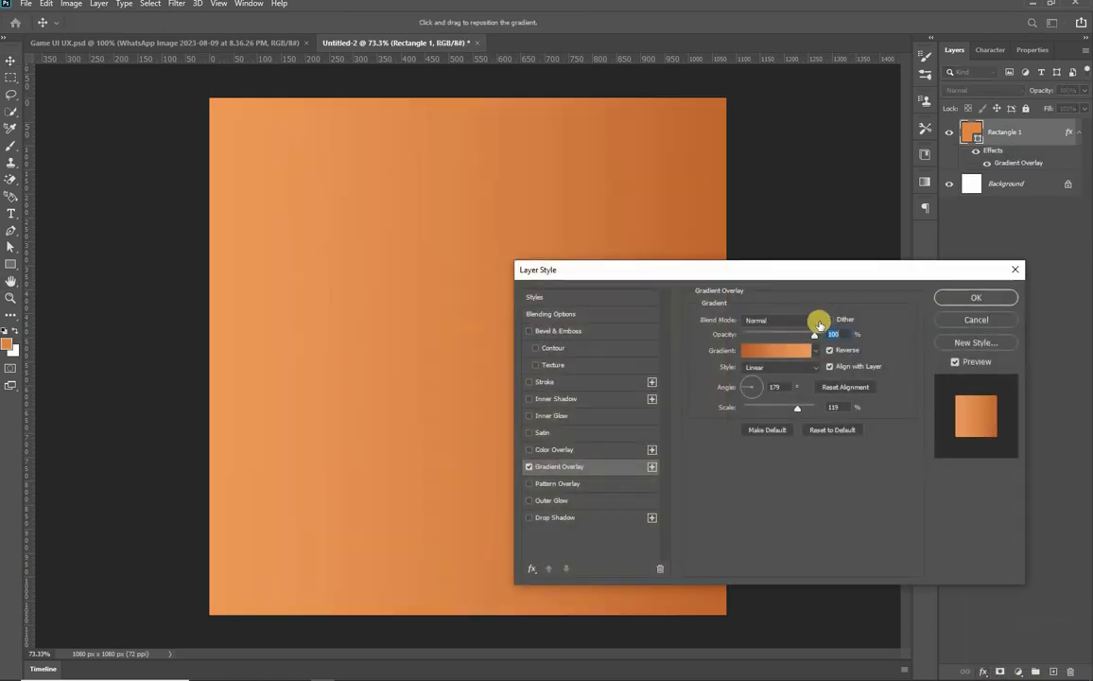
double_click(1027, 319)
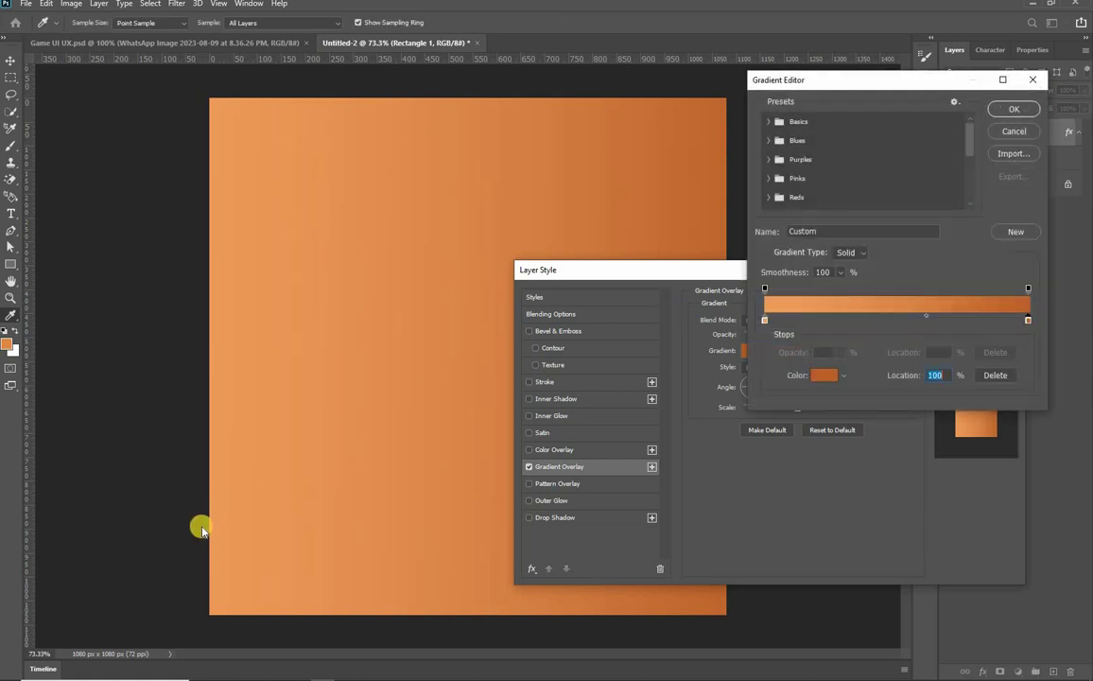
type("fff600")
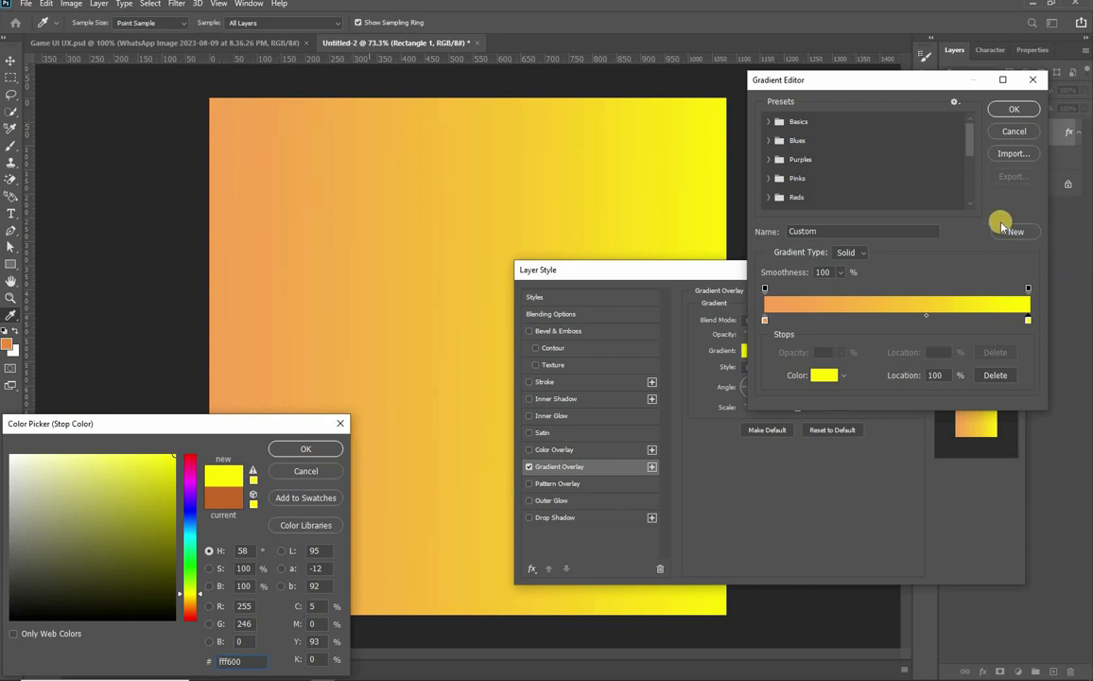
key("Return")
Set the gradient's start colour stop at 0% to pale yellow #fdf48f and accept the gradient
double_click(764, 319)
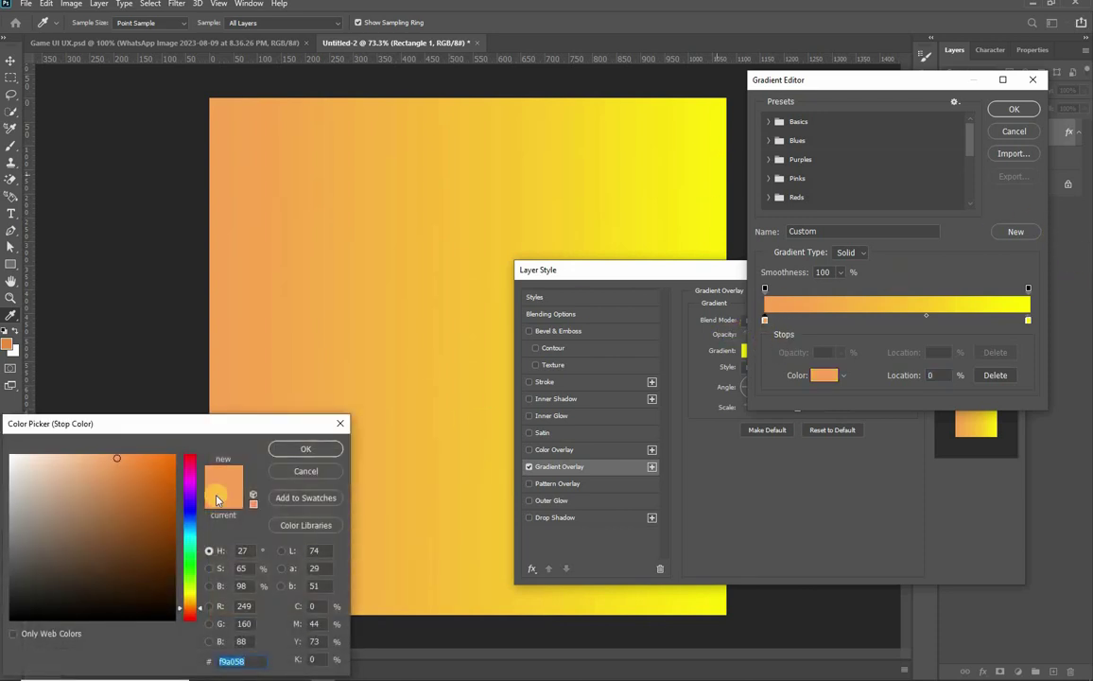
type("ea8b41")
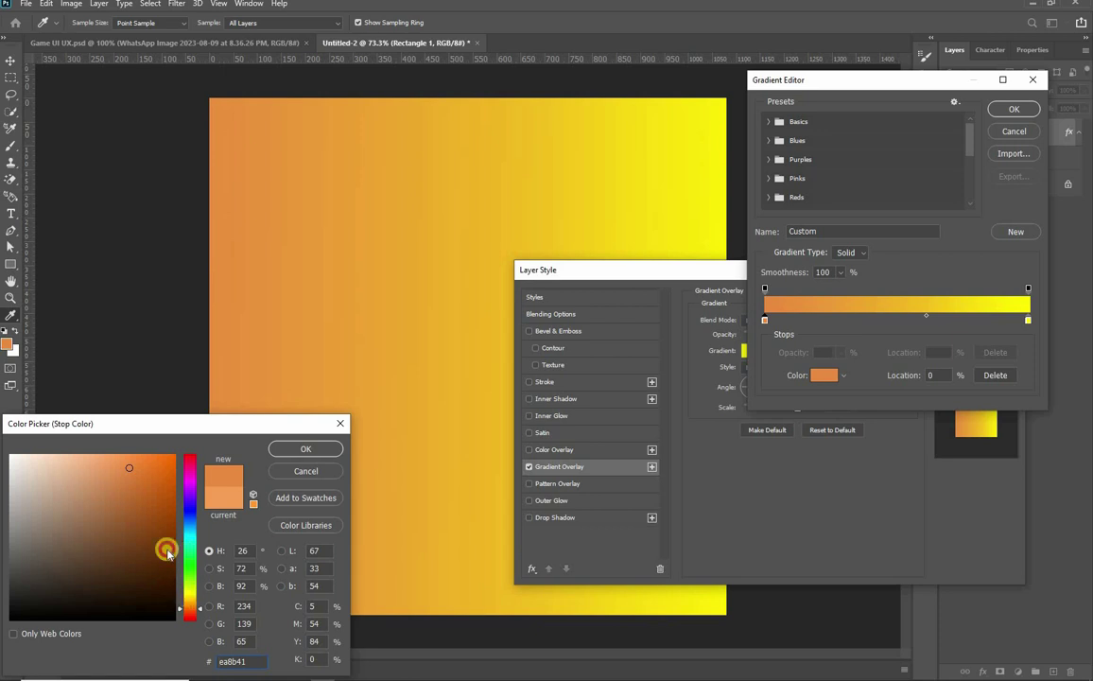
left_click(190, 592)
left_click_drag(166, 508, 176, 457)
left_click(192, 594)
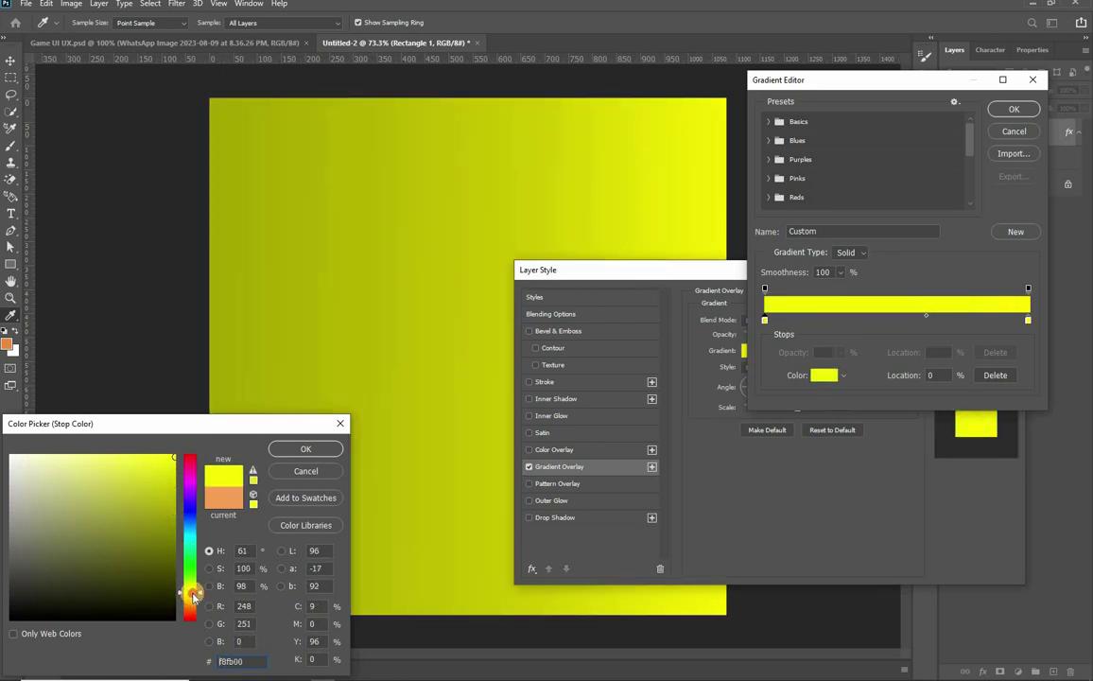
left_click(193, 595)
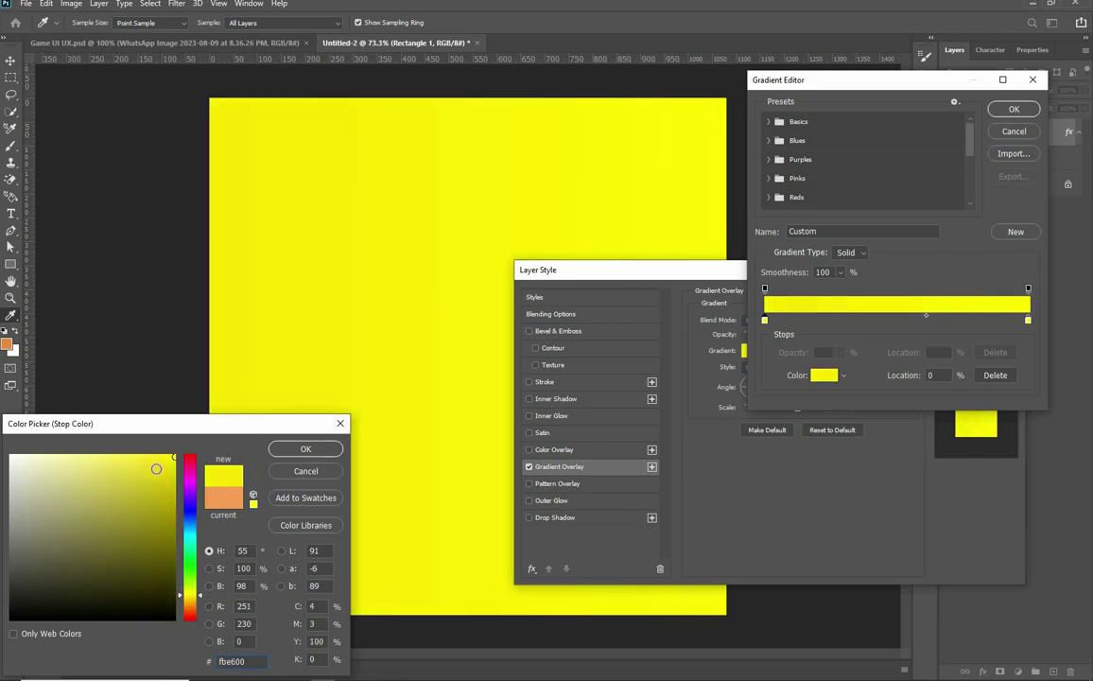
left_click(92, 448)
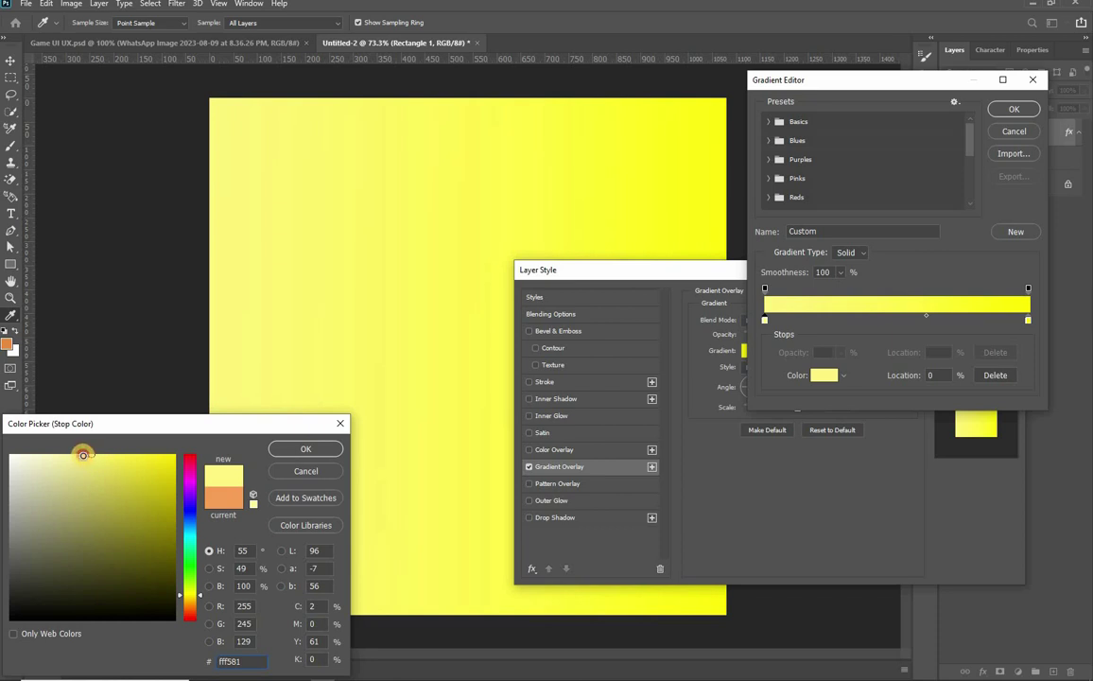
left_click(305, 448)
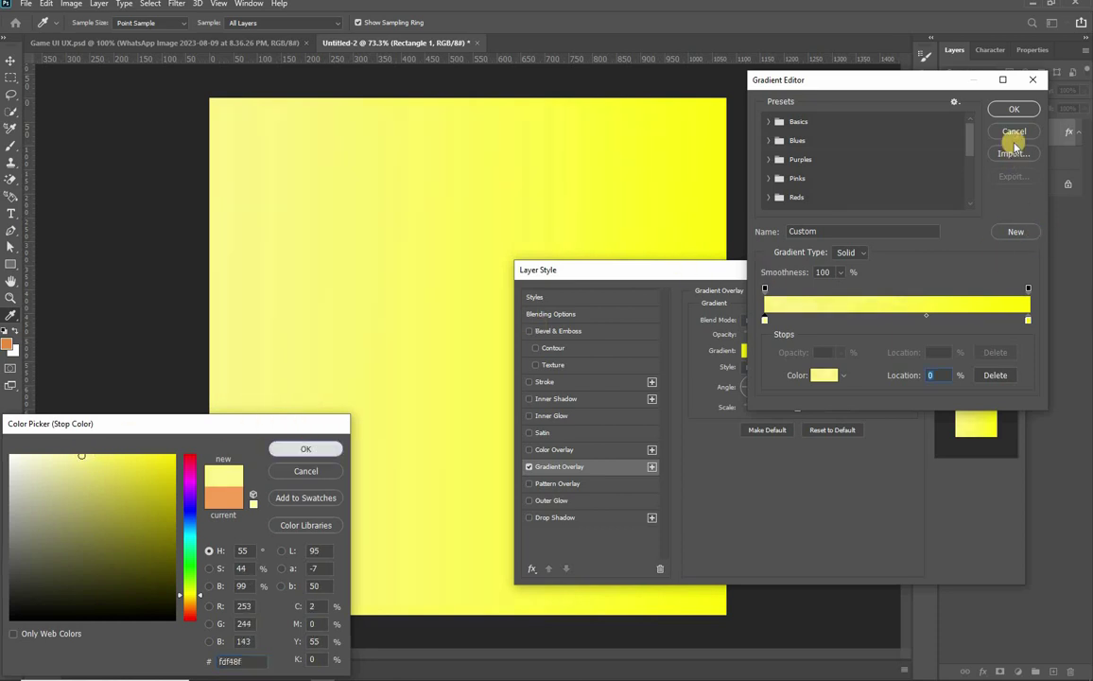
left_click(1014, 110)
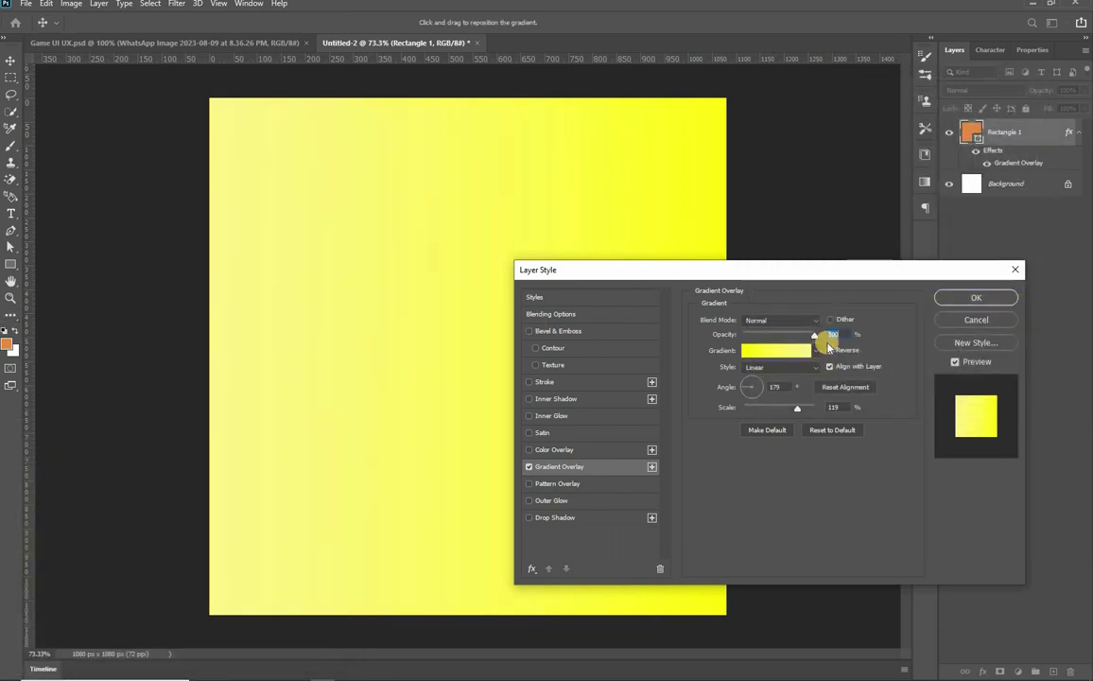
Set the gradient overlay's style to Radial with Reverse turned off and apply the layer style
left_click(816, 351)
left_click(817, 355)
left_click(799, 368)
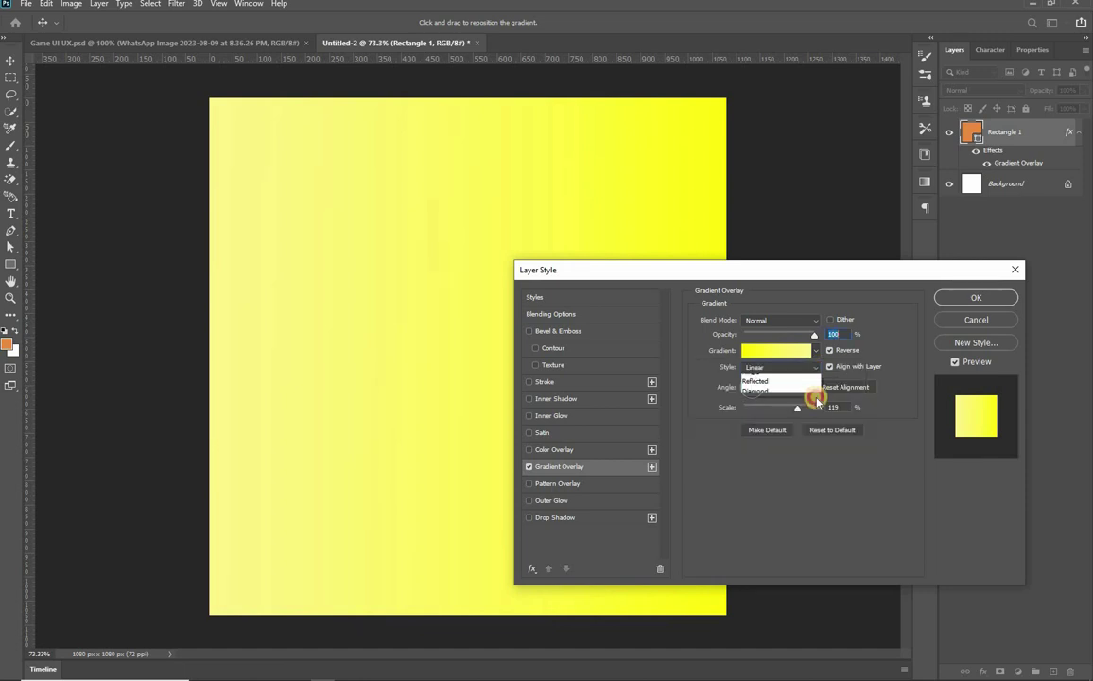
left_click(787, 388)
left_click(829, 351)
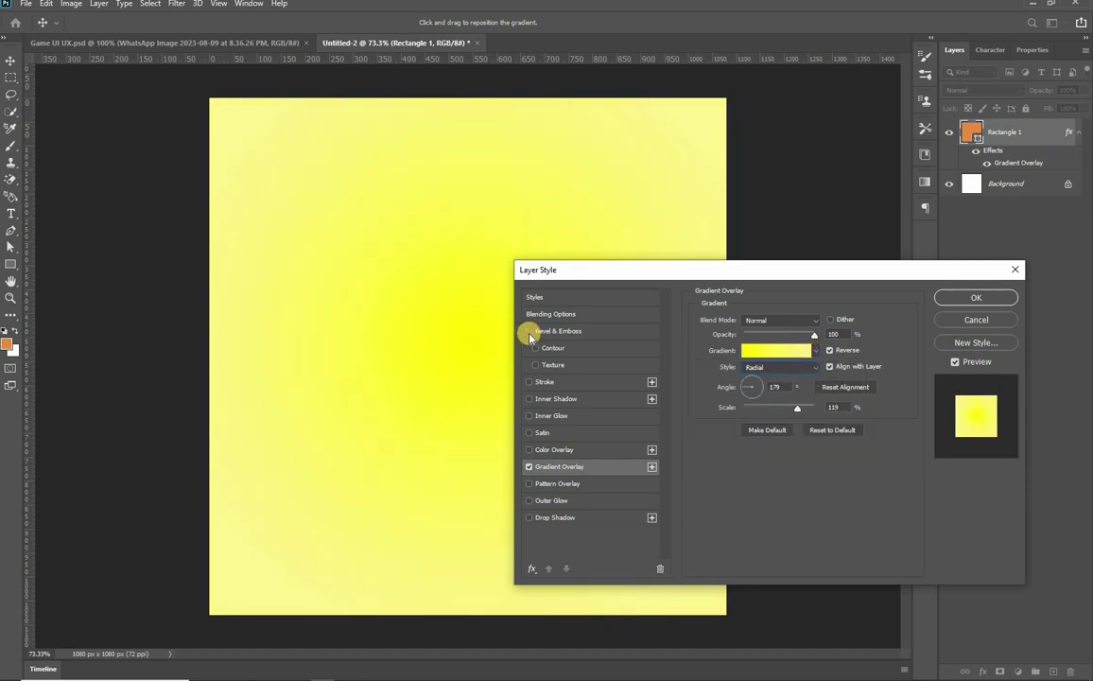
left_click(829, 349)
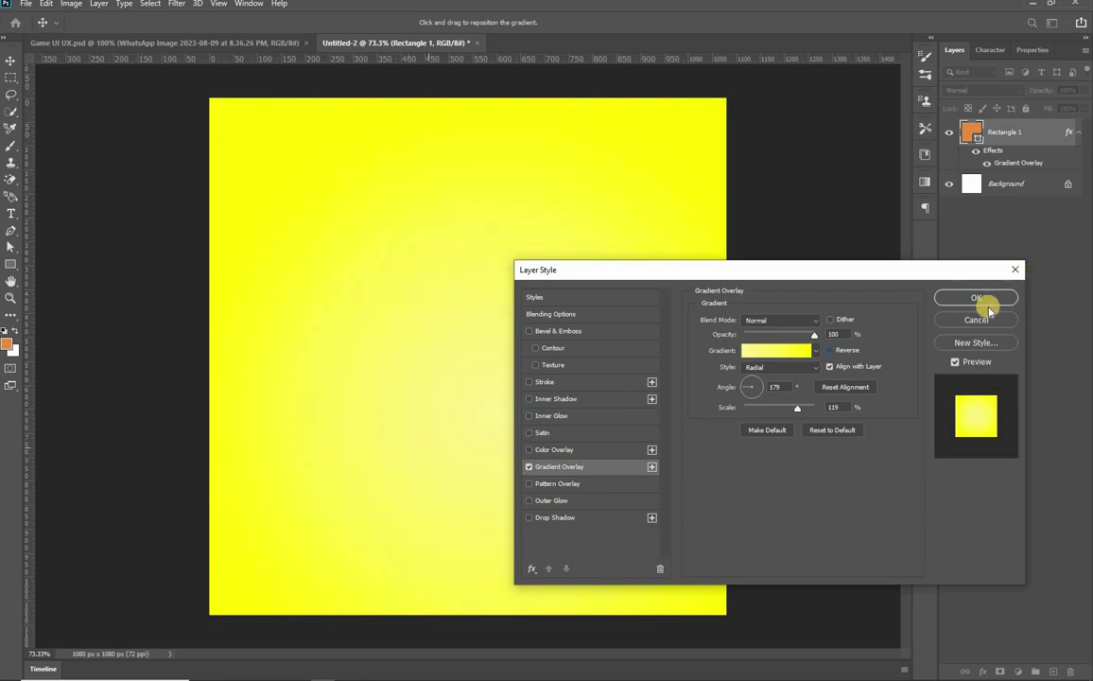
key("Return")
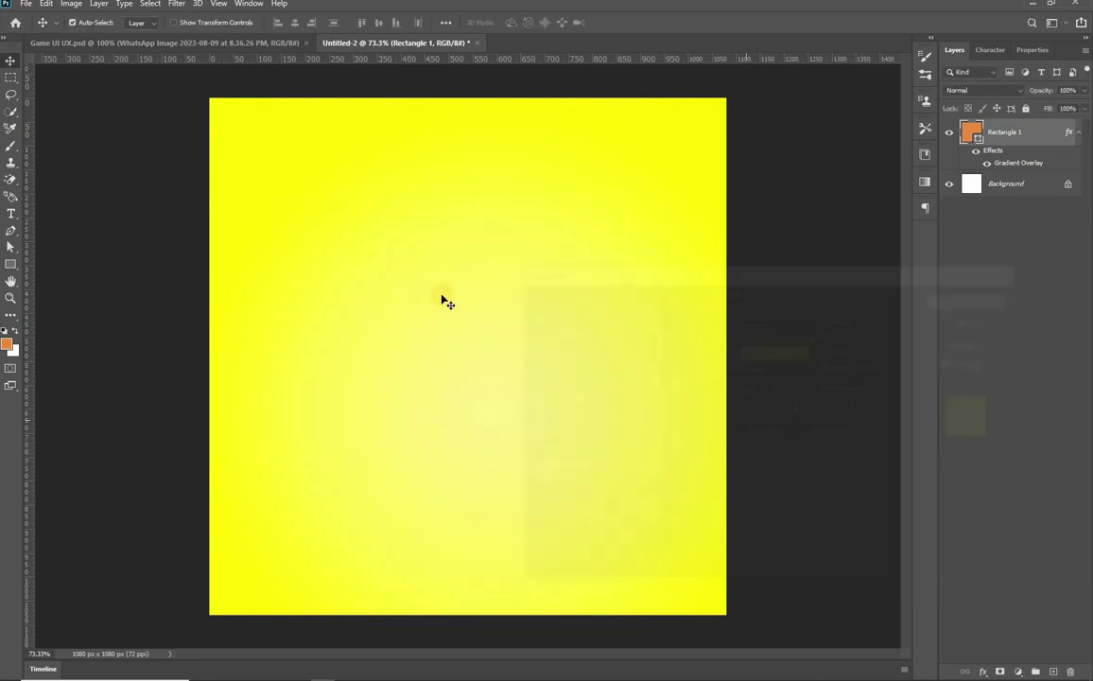
Change the rectangle's underlying fill colour to white #ffffff and lock its layer
scroll(253, 386, "down", 5)
scroll(204, 387, "up", 4)
left_click(1021, 134, "ctrl")
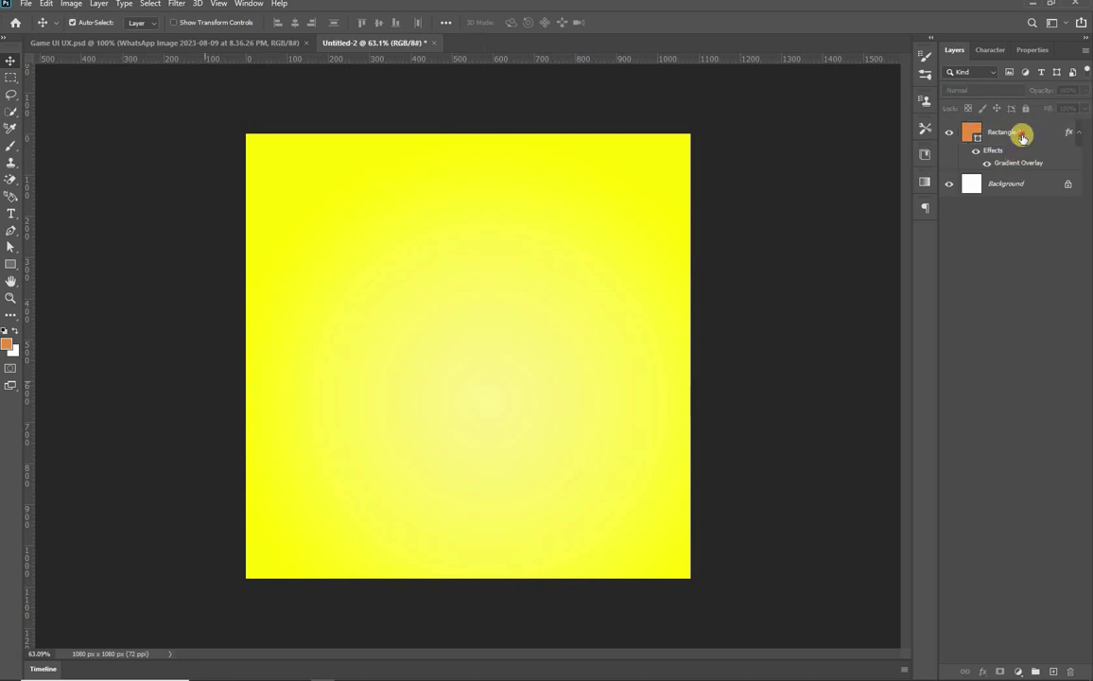
left_click(1021, 130)
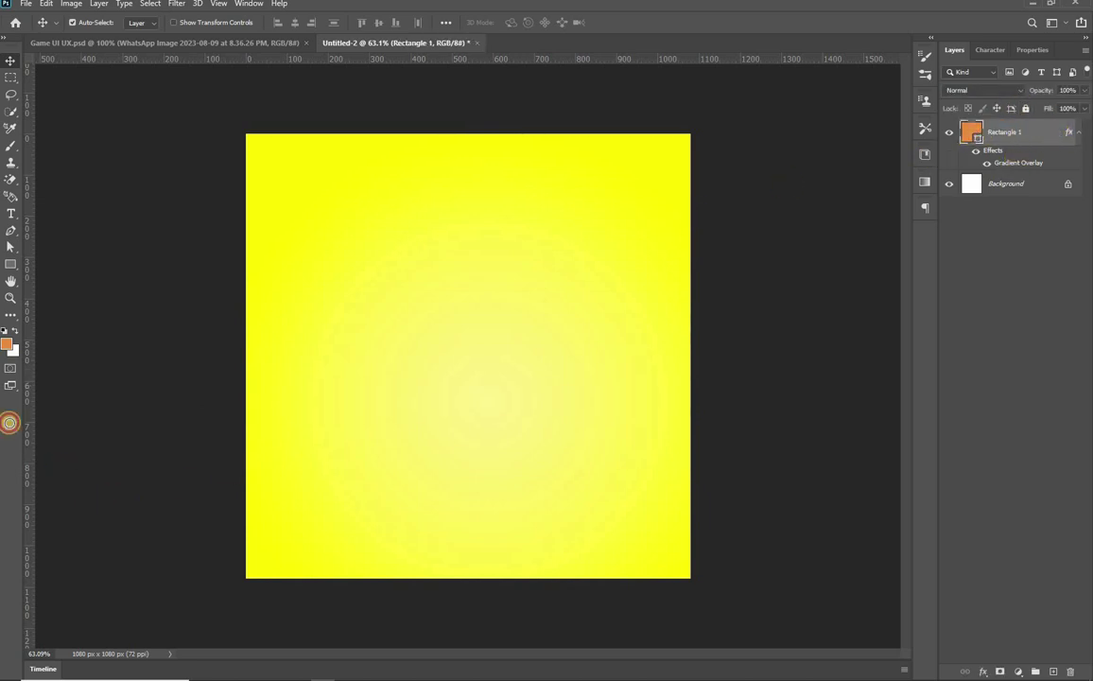
left_click(6, 345)
type("ffffff")
key("Escape")
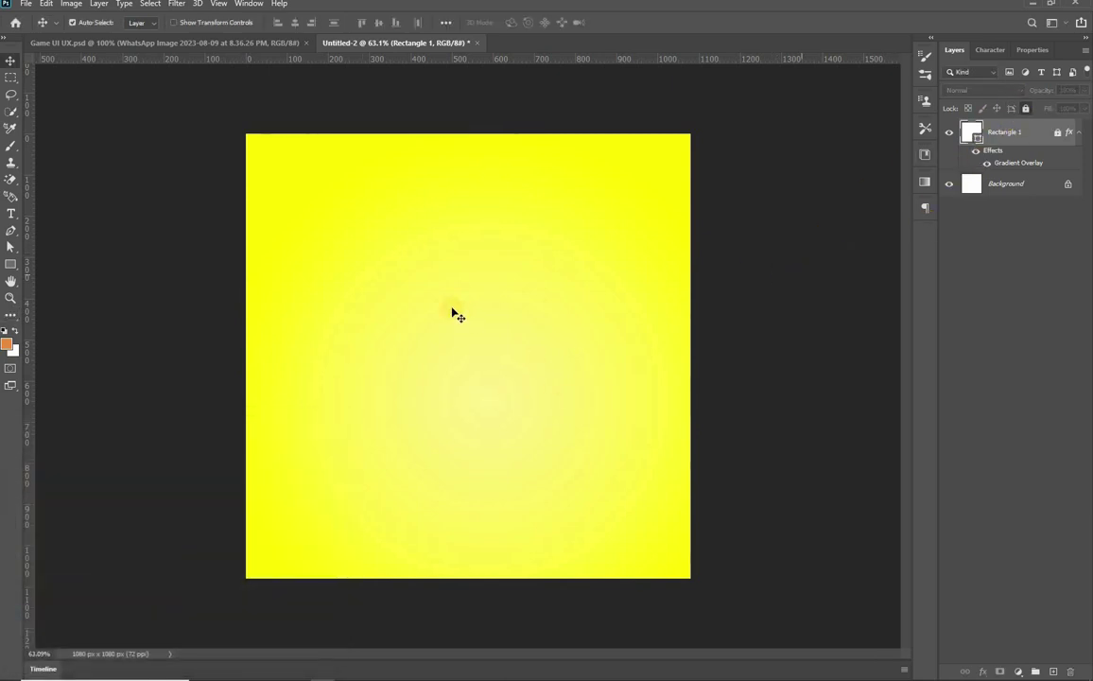
Draw a white ellipse about 1333 by 767 px over the lower half of the canvas, extending beyond its edges
key("u")
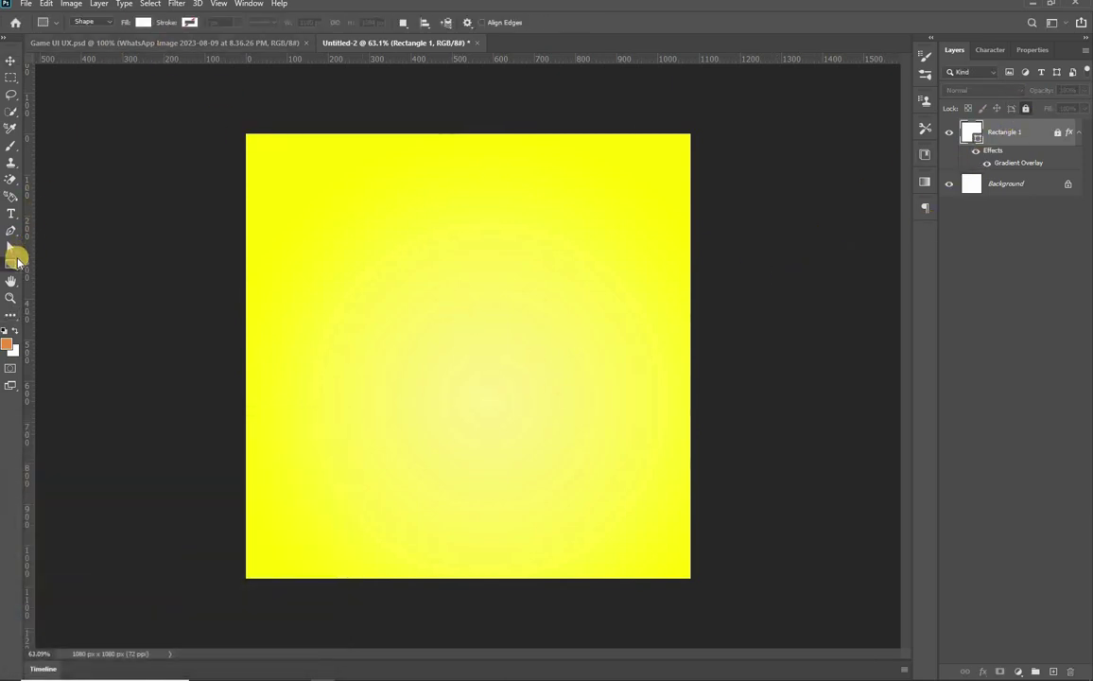
right_click(11, 264)
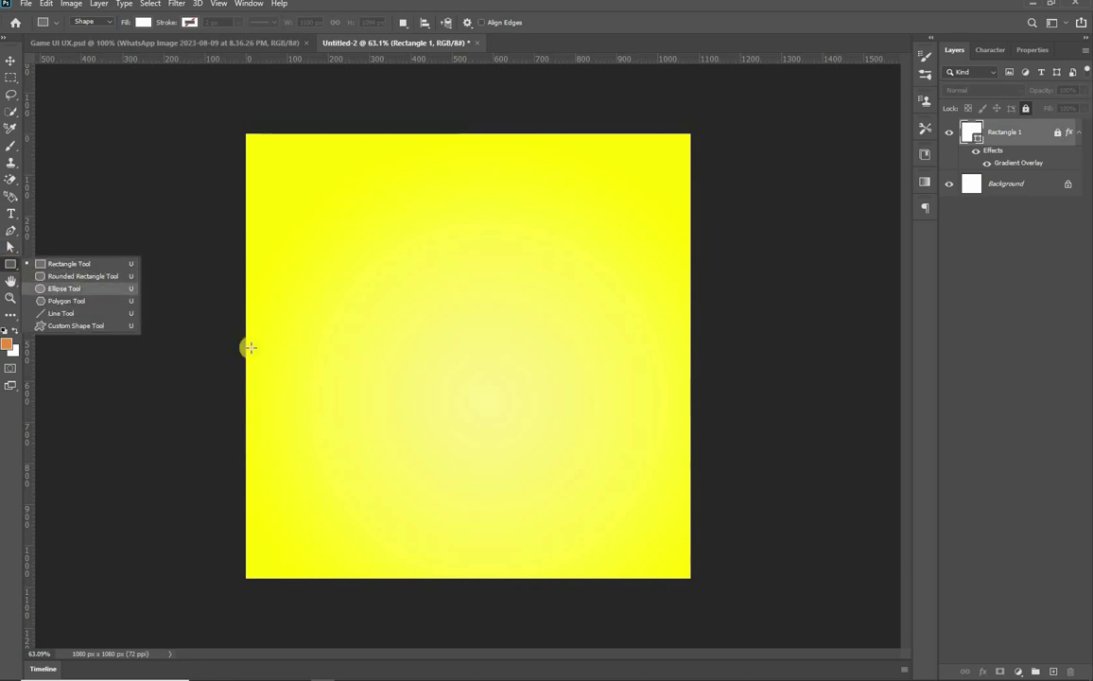
left_click(75, 262)
left_click_drag(778, 642, 549, 521)
key("v")
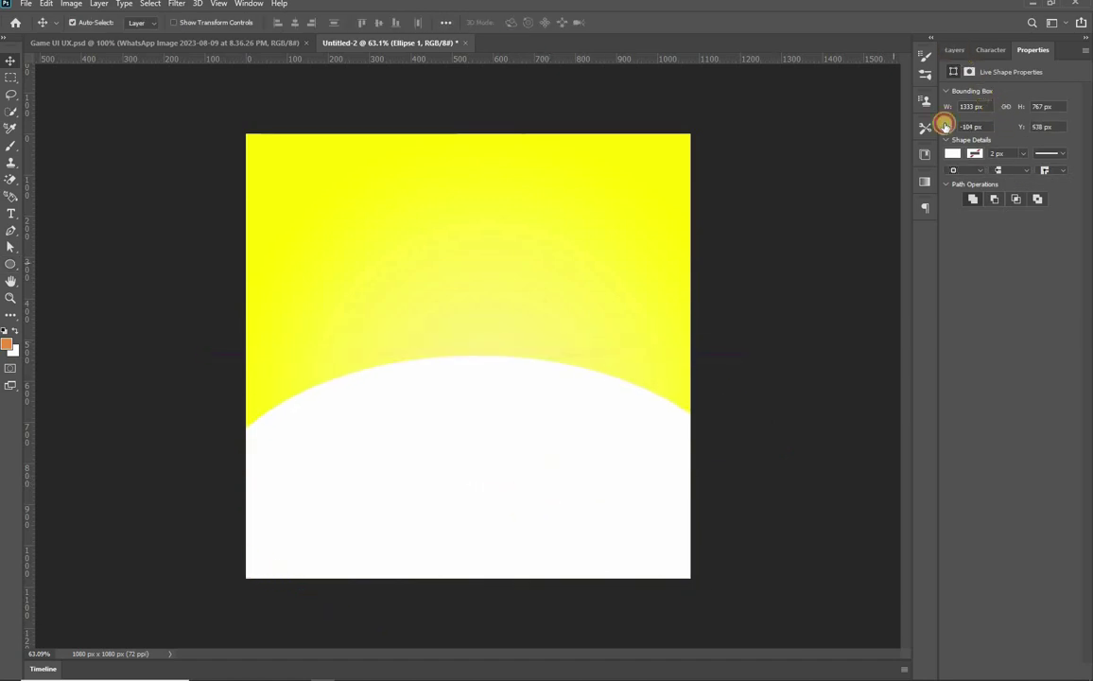
left_click(954, 50)
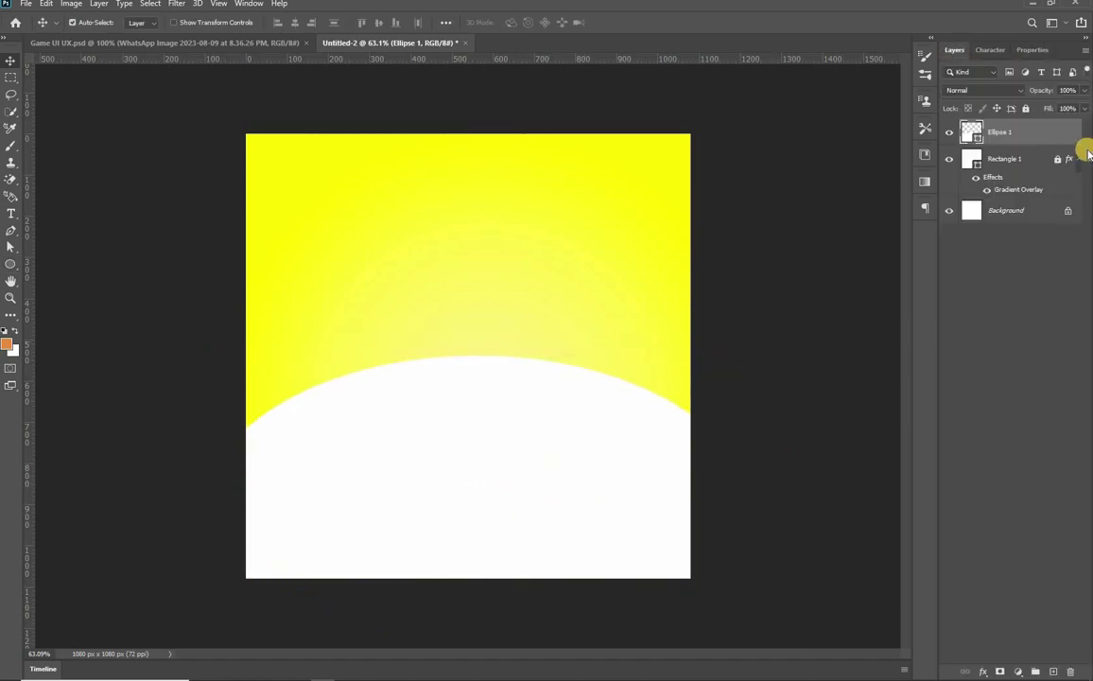
Unlock the rectangle layer and change its gradient overlay's end colour stop to deeper yellow #ffde00
double_click(1025, 199)
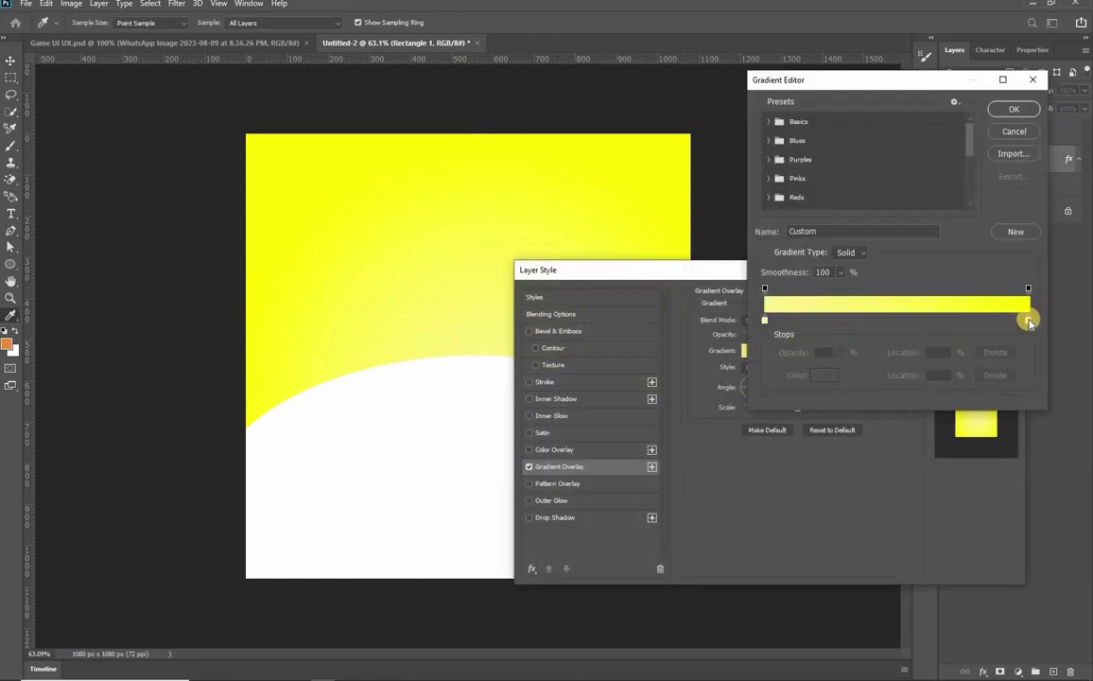
double_click(1028, 319)
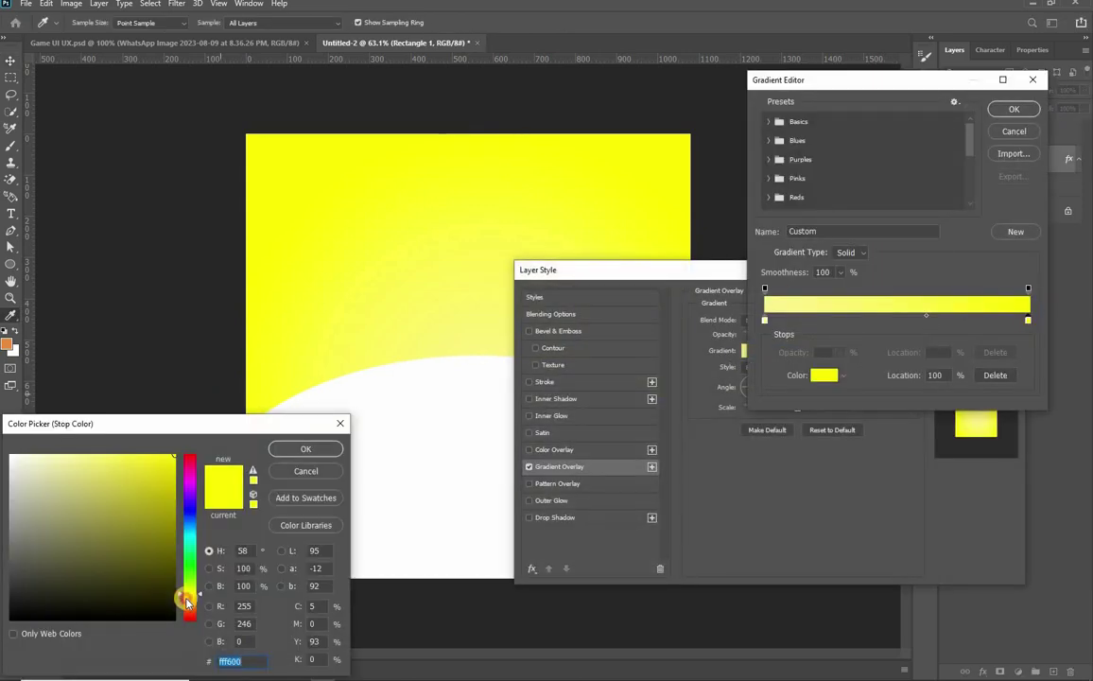
left_click(188, 600)
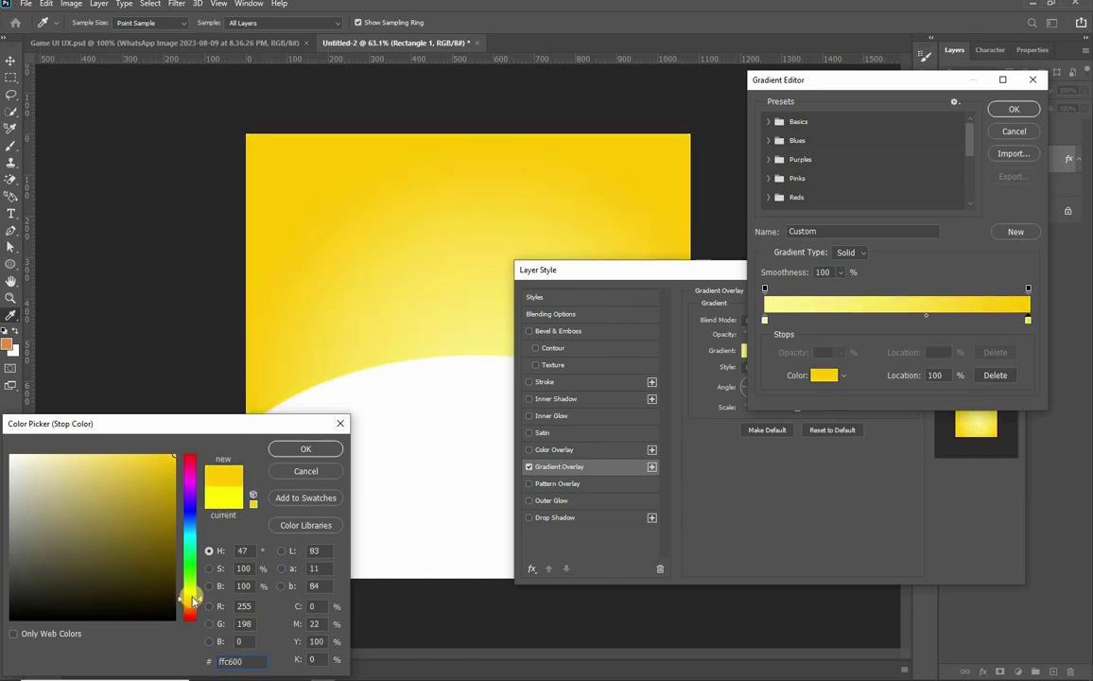
left_click_drag(193, 600, 193, 597)
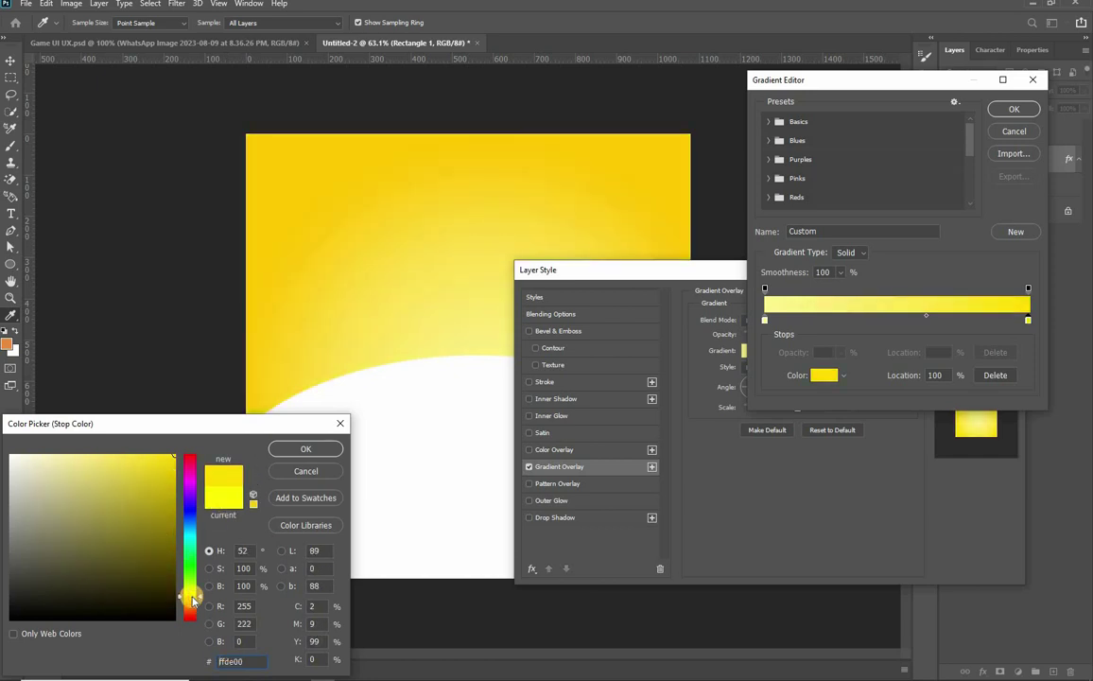
scroll(192, 600, "down", 1)
scroll(191, 599, "up", 1)
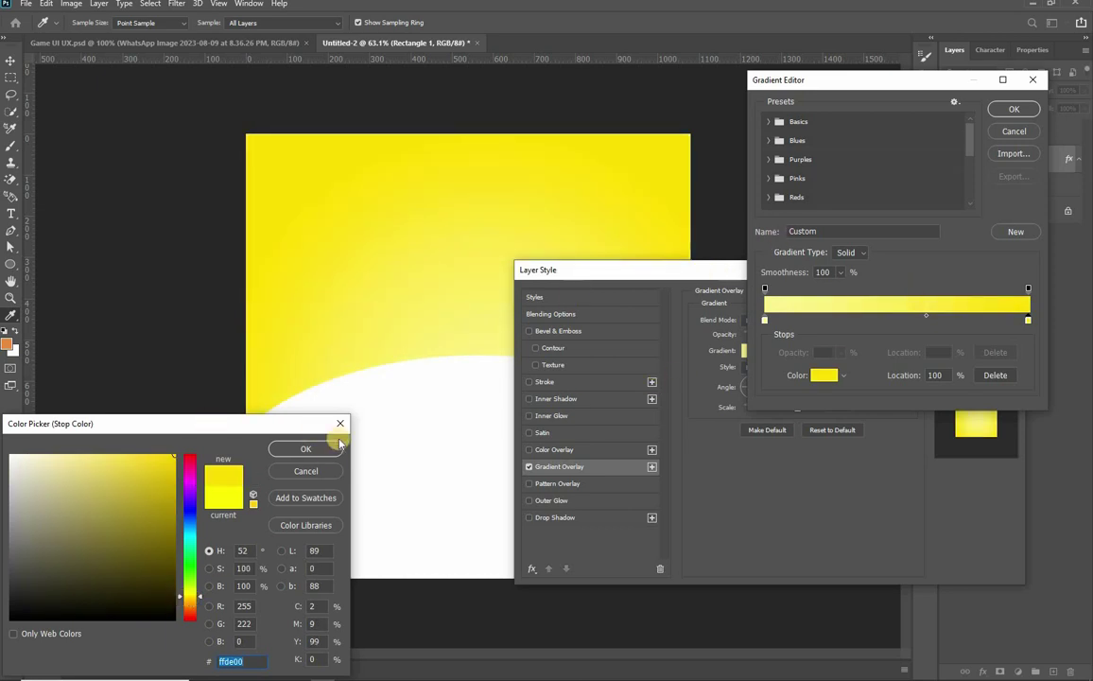
key("Return")
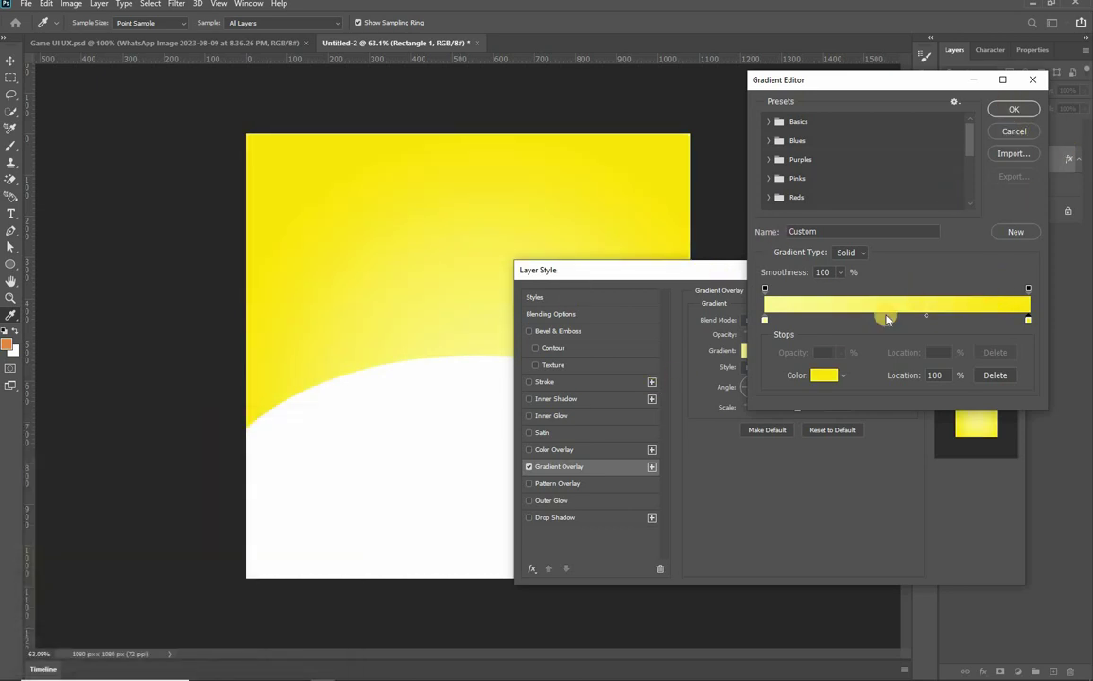
key("Return")
key("Return")
Move the white ellipse to the canvas's vertical centre line and scale its height to 91.3%
scroll(480, 401, "down", 4)
scroll(493, 397, "up", 3)
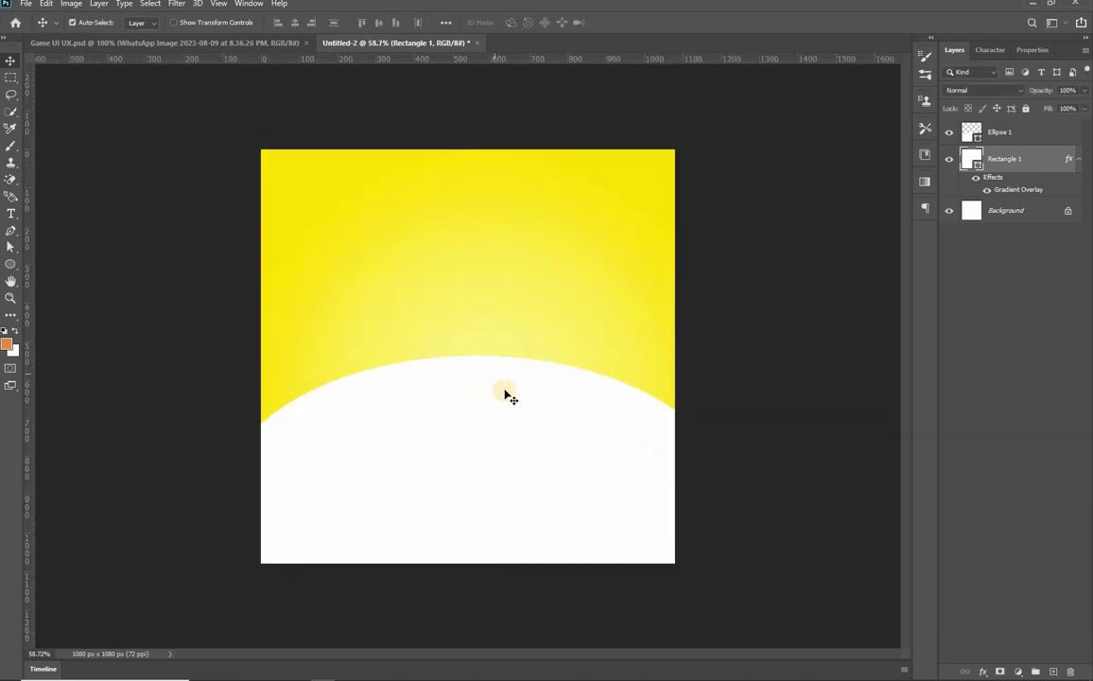
left_click_drag(520, 398, 511, 407)
key("ctrl+t")
scroll(471, 567, "down", 4)
left_click_drag(470, 563, 470, 549)
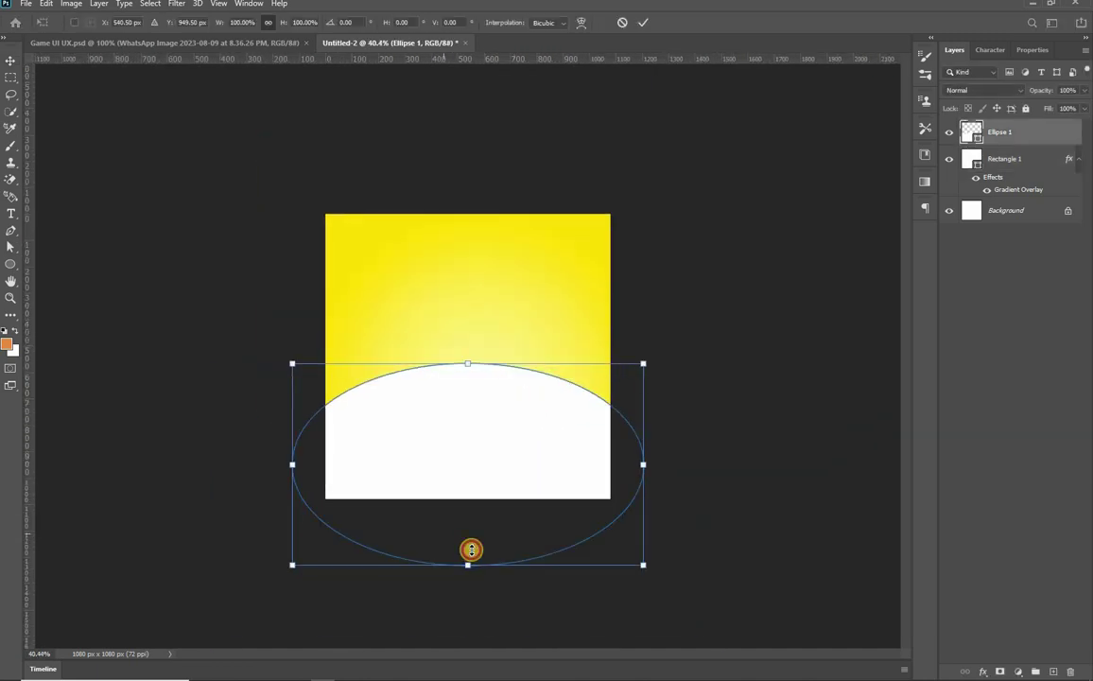
left_click(300, 361)
left_click(708, 459)
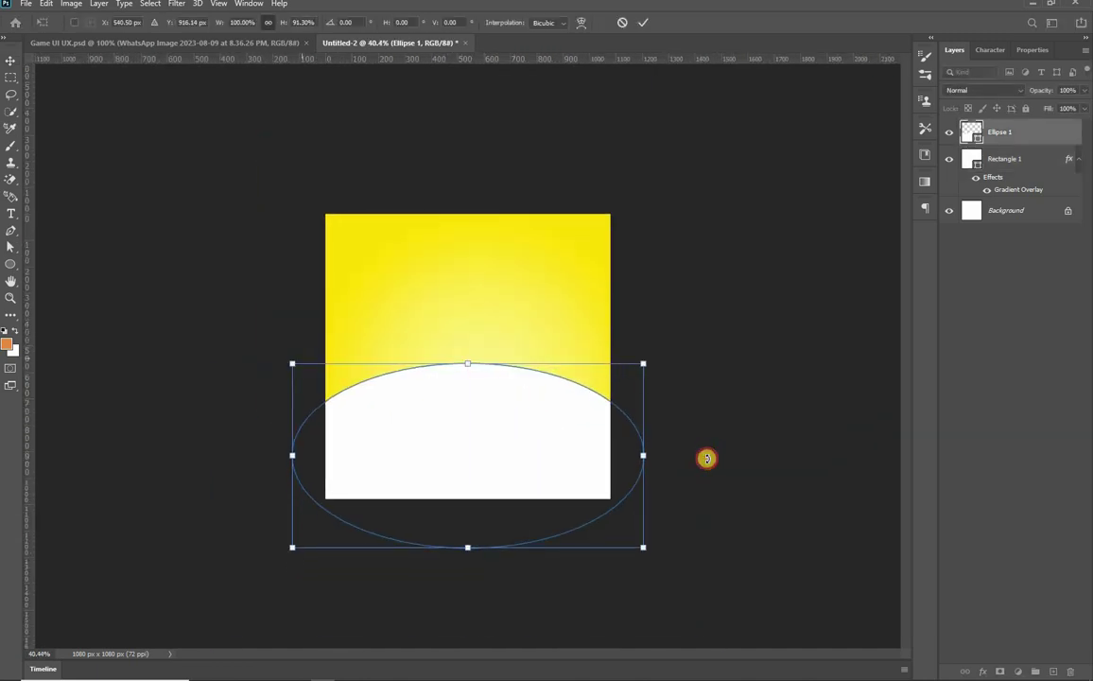
Rotate the white ellipse by 0.61° and centre it horizontally on the canvas
left_click_drag(706, 457, 715, 458)
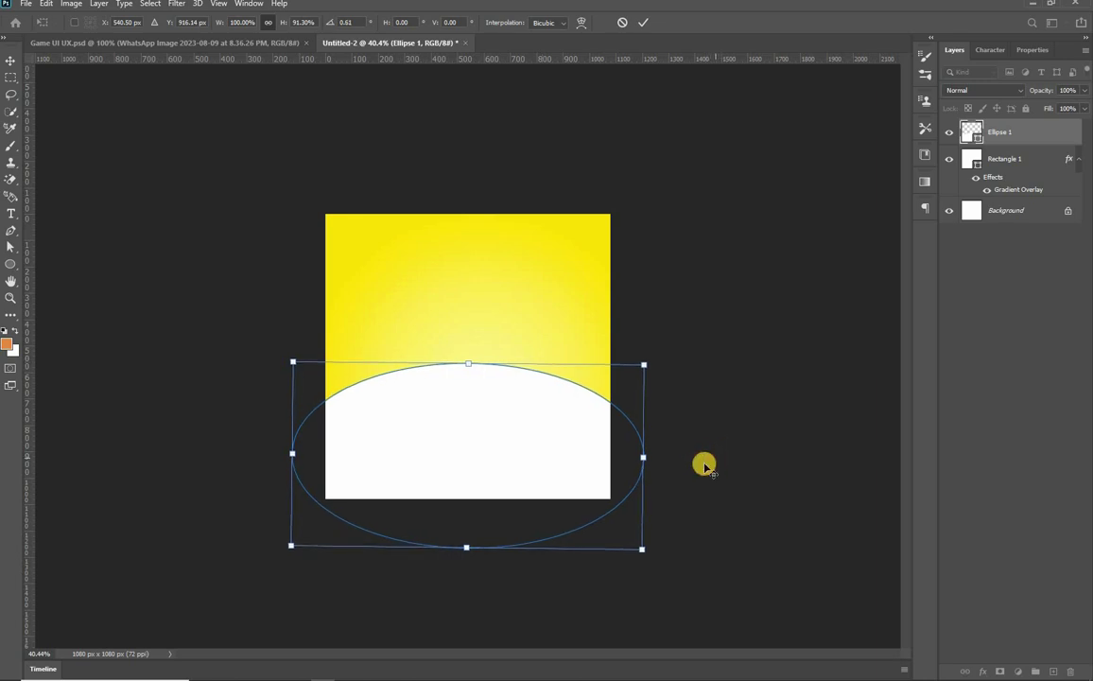
key("Return")
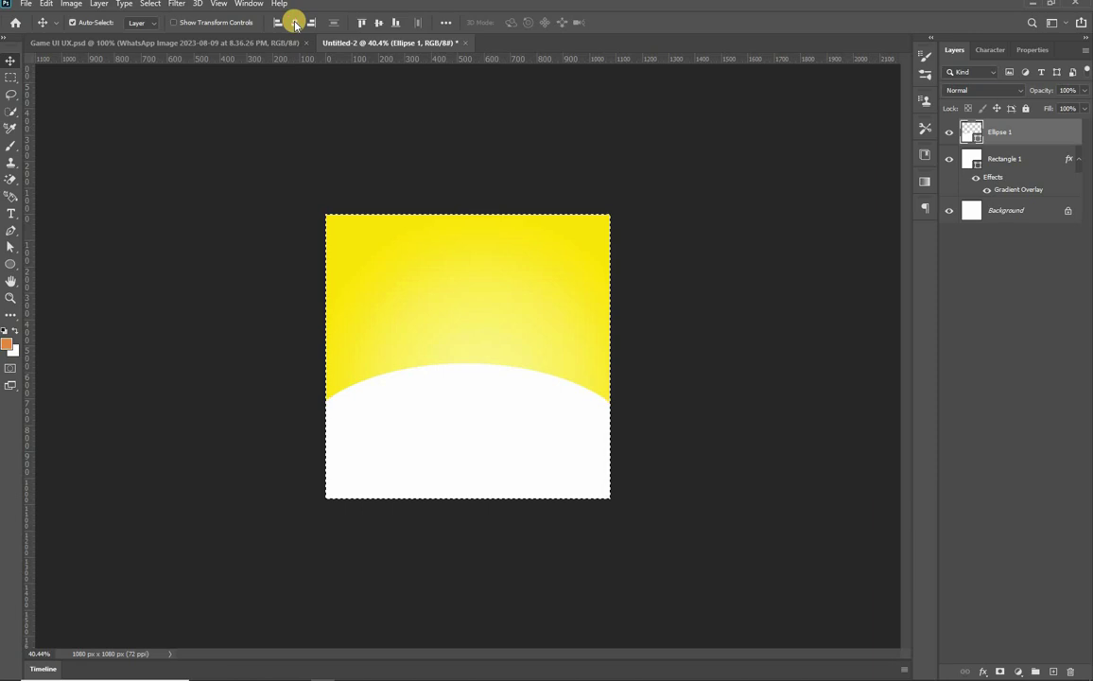
key("ctrl+d")
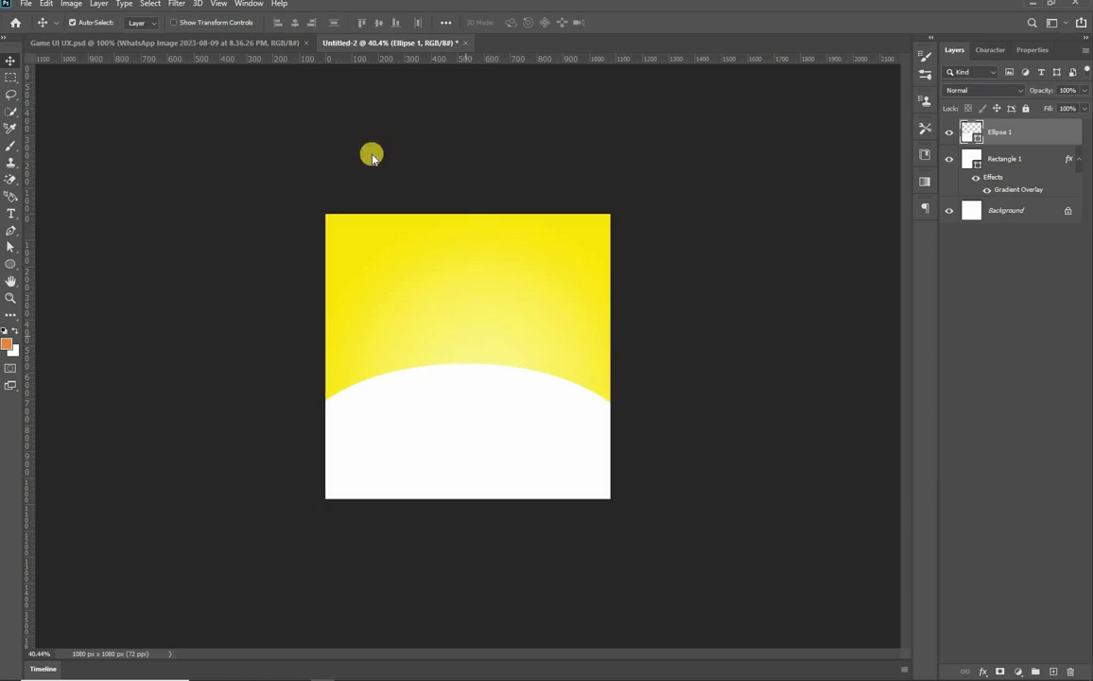
Place the four-pets cut-out image from the pet folder, scaled to about 144% and centred horizontally over the white ellipse
key("alt+Tab")
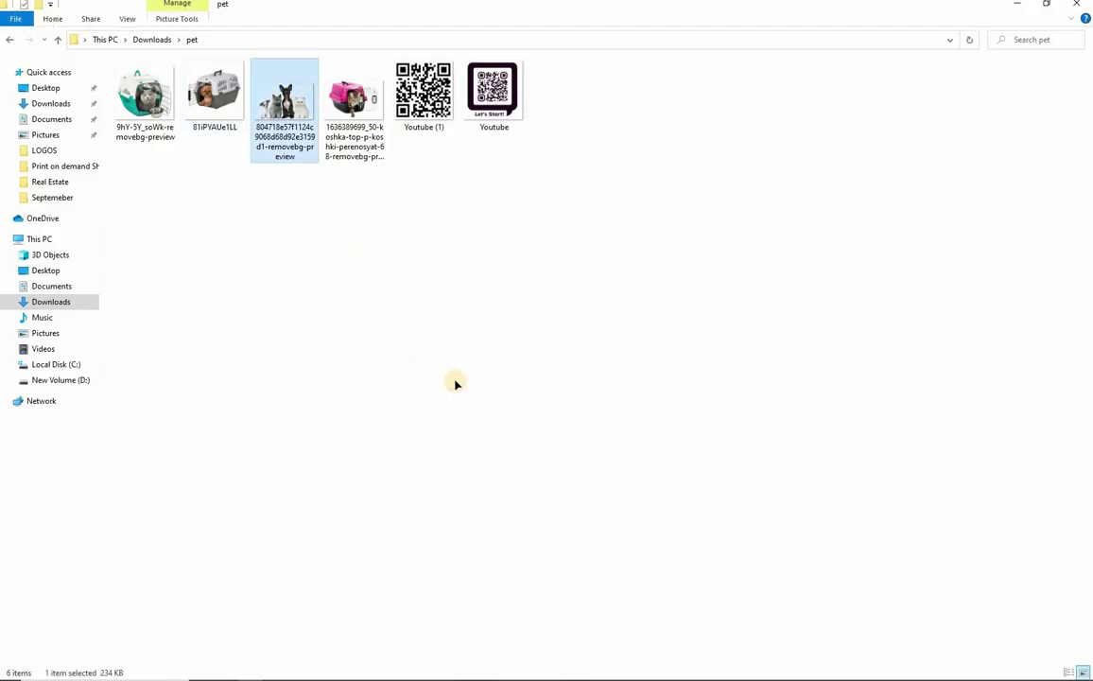
key("alt+Tab")
left_click_drag(455, 384, 619, 471)
scroll(581, 424, "up", 2)
left_click_drag(494, 387, 495, 433)
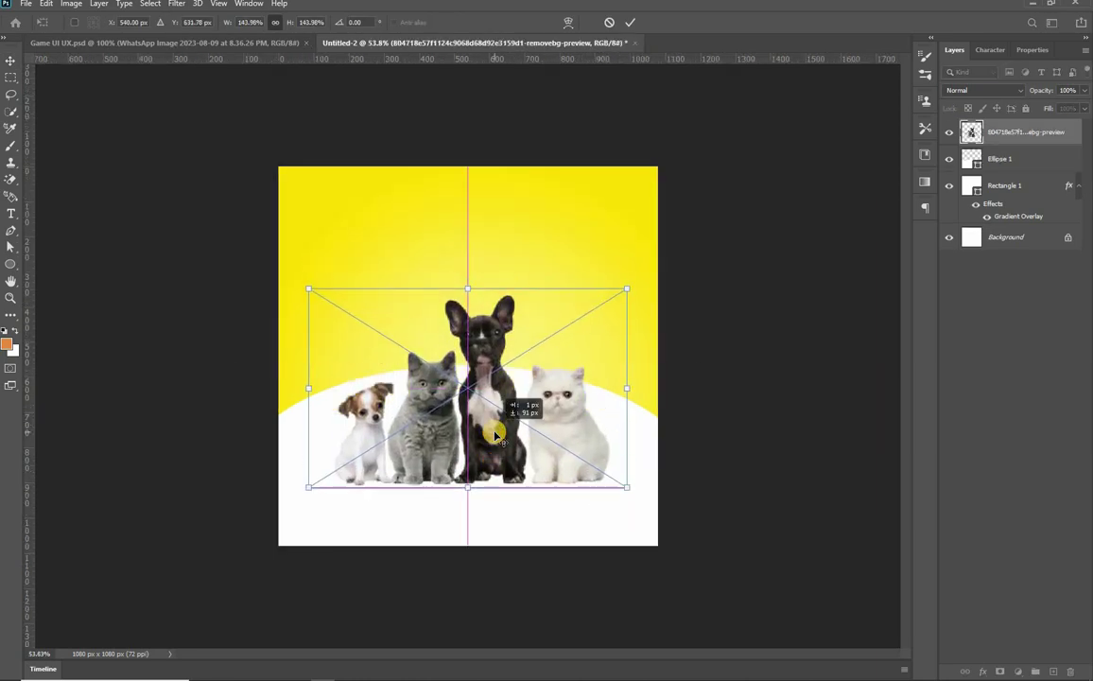
key("Return")
Move the white ellipse down about 92 px and reduce its height by about a quarter from its lower edge
left_click_drag(633, 428, 635, 470)
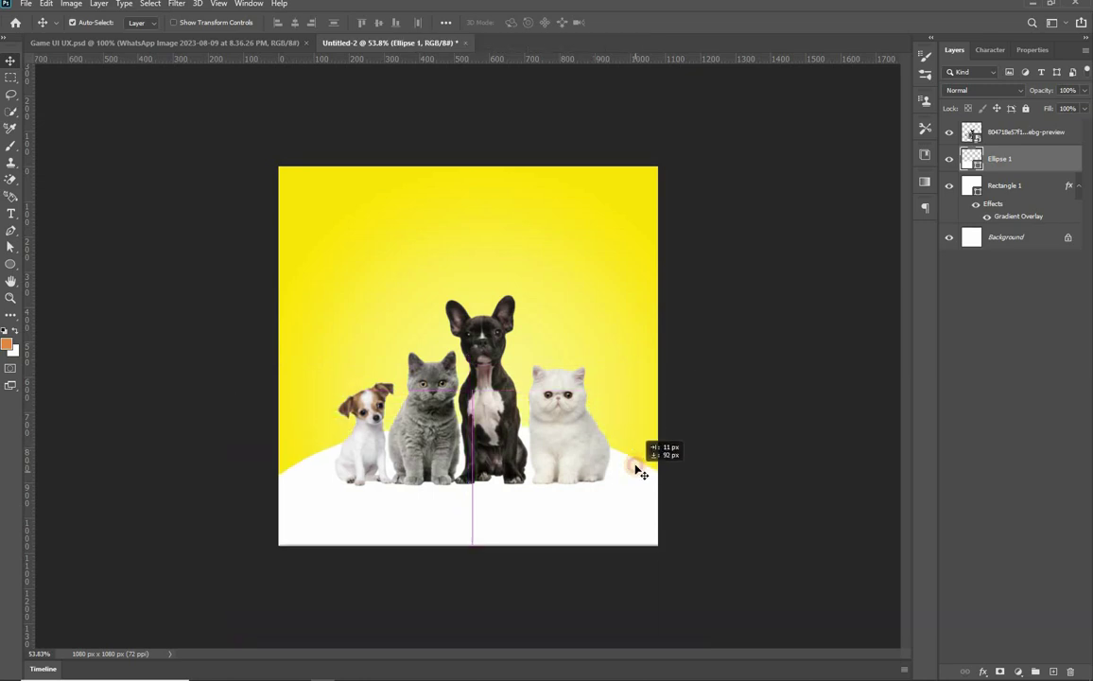
key("ctrl+t")
key("ctrl+0")
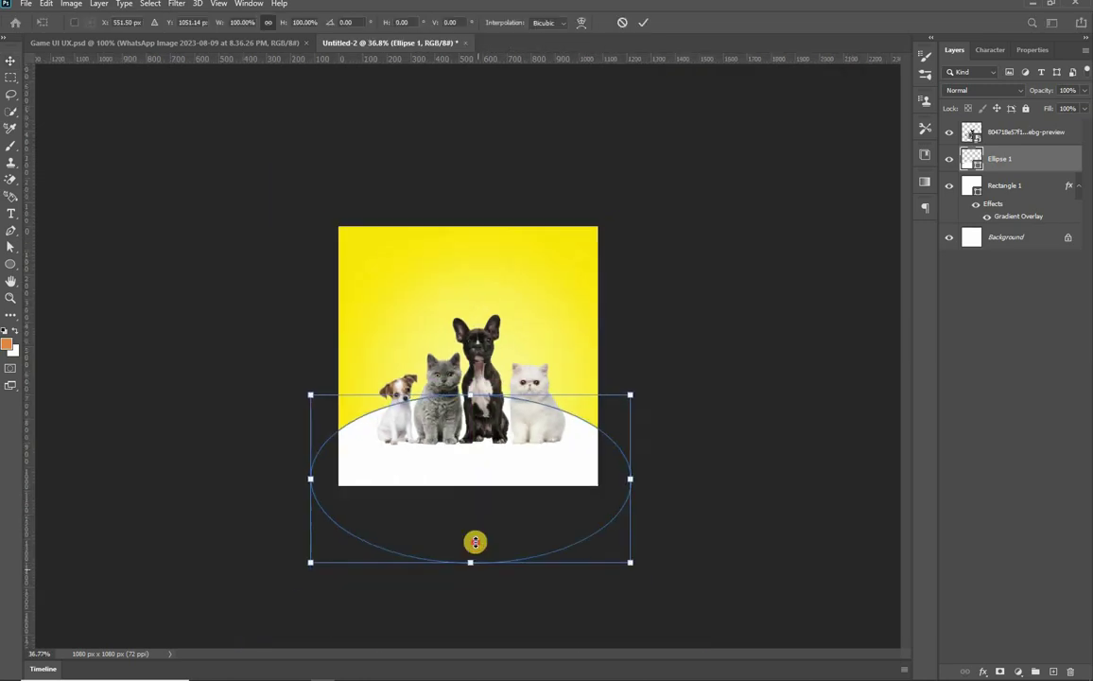
left_click_drag(474, 522, 476, 516)
key("Return")
key("ctrl+0")
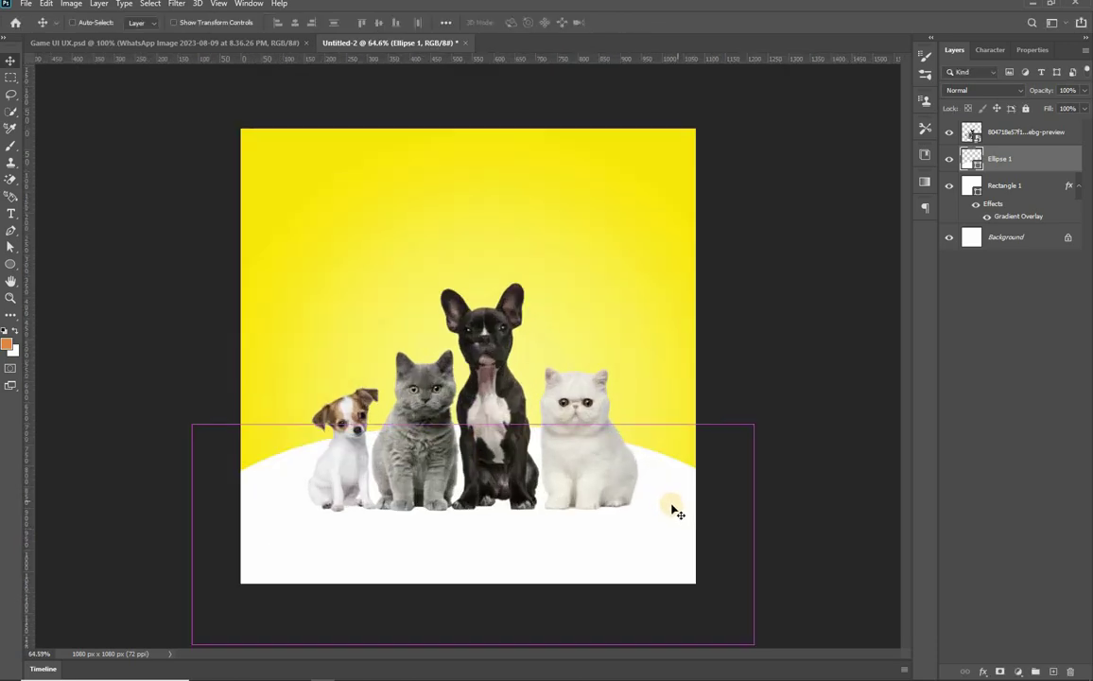
Rotate the white ellipse slightly anticlockwise
key("ctrl+r")
key("ctrl+t")
left_click_drag(832, 529, 833, 526)
key("Return")
key("ctrl+minus")
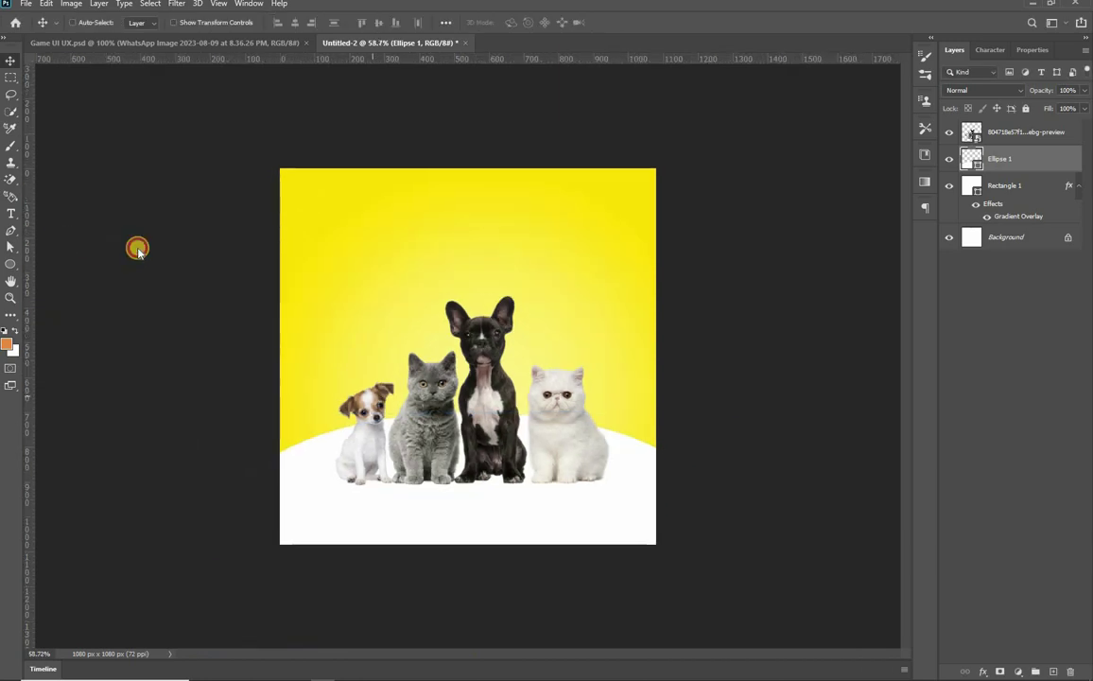
key("ctrl+0")
key("ctrl+s")
left_click(631, 603)
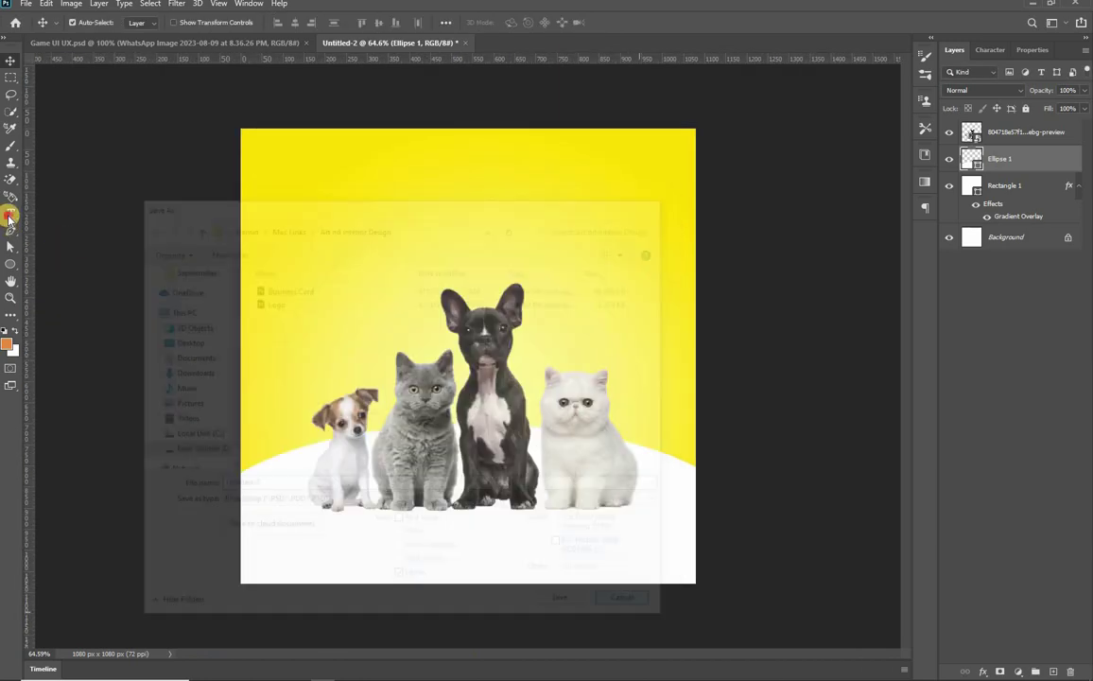
Start a new text line in the yellow area above the pets and set its colour to white
key("a")
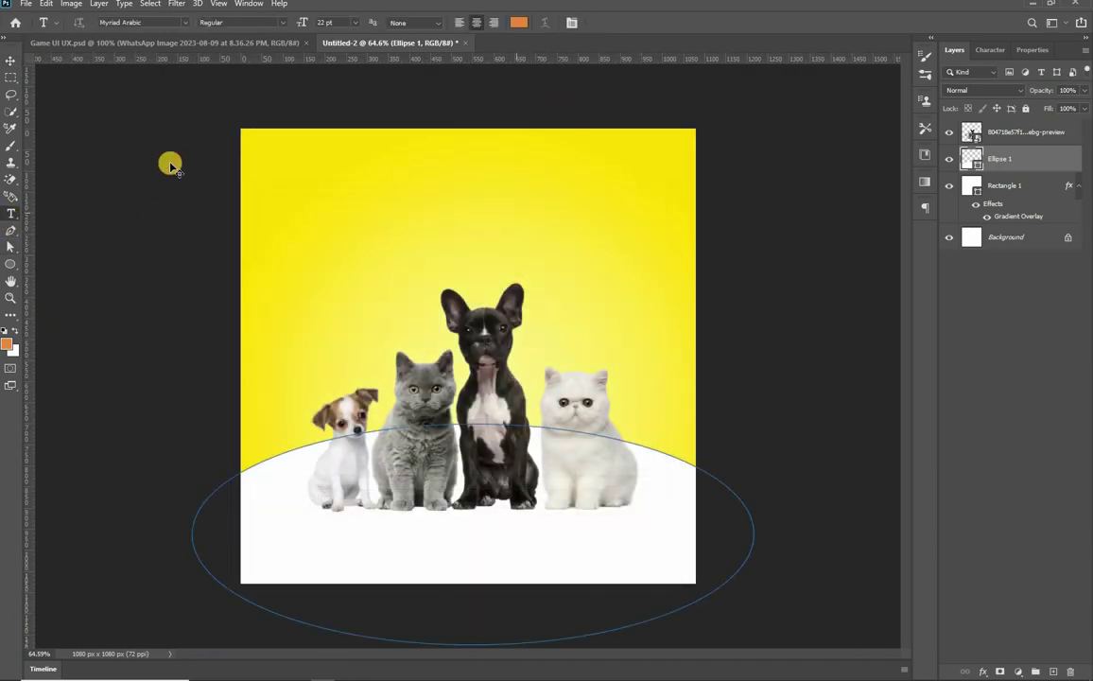
key("v")
left_click(481, 113)
key("t")
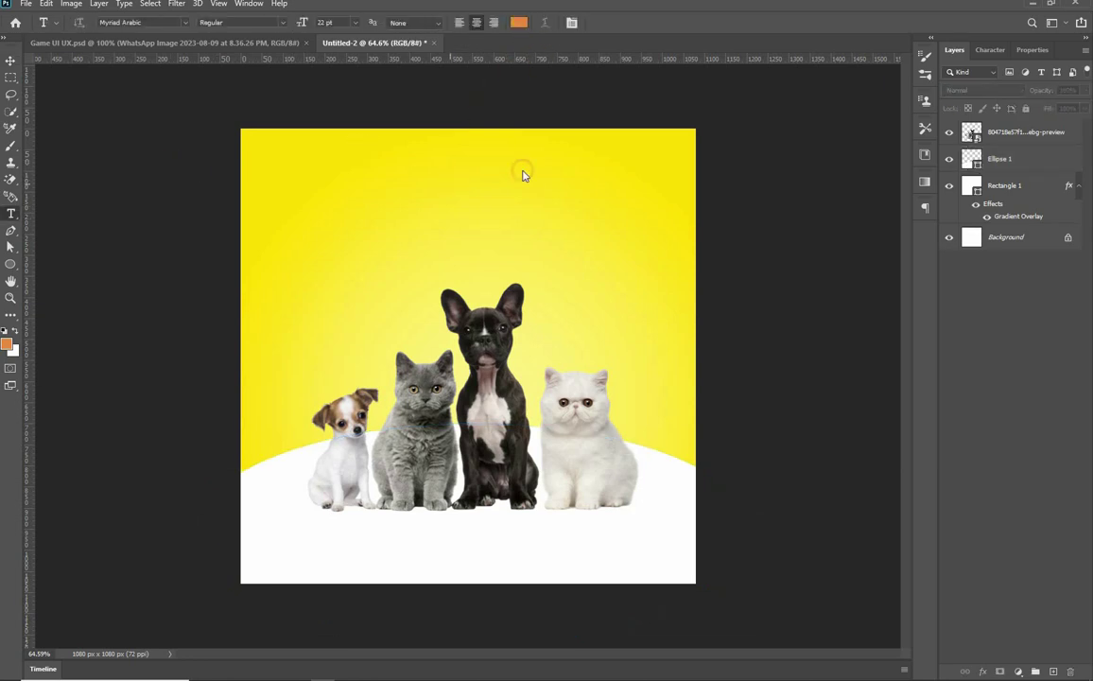
left_click(450, 183)
key("BackSpace")
left_click(7, 344)
left_click(28, 454)
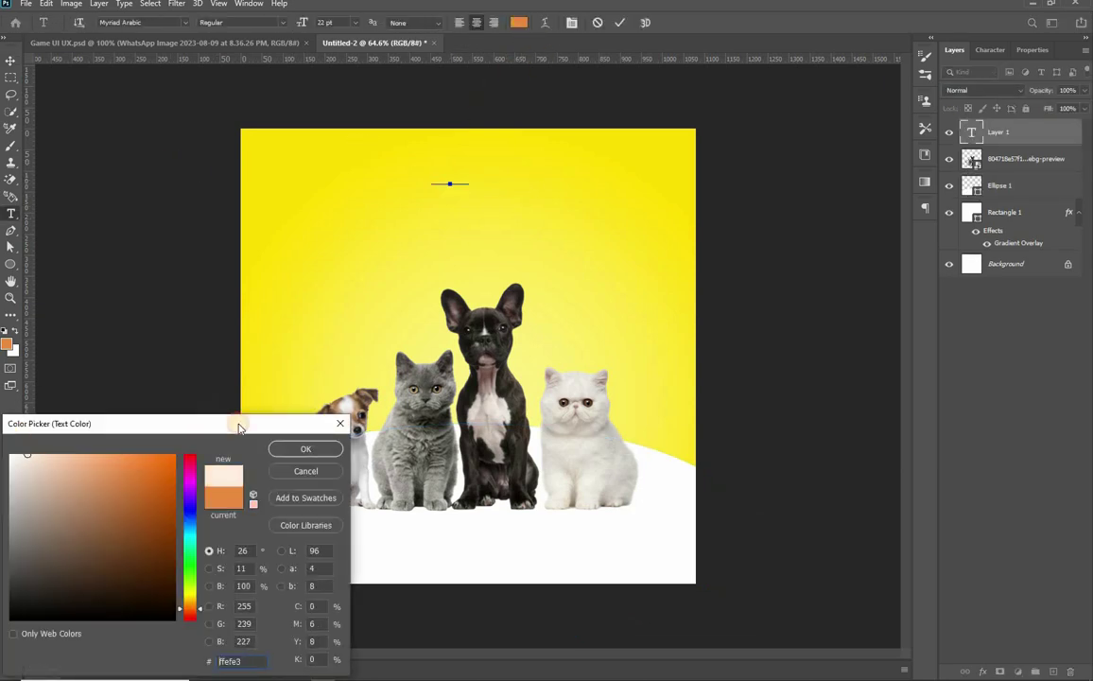
left_click(306, 448)
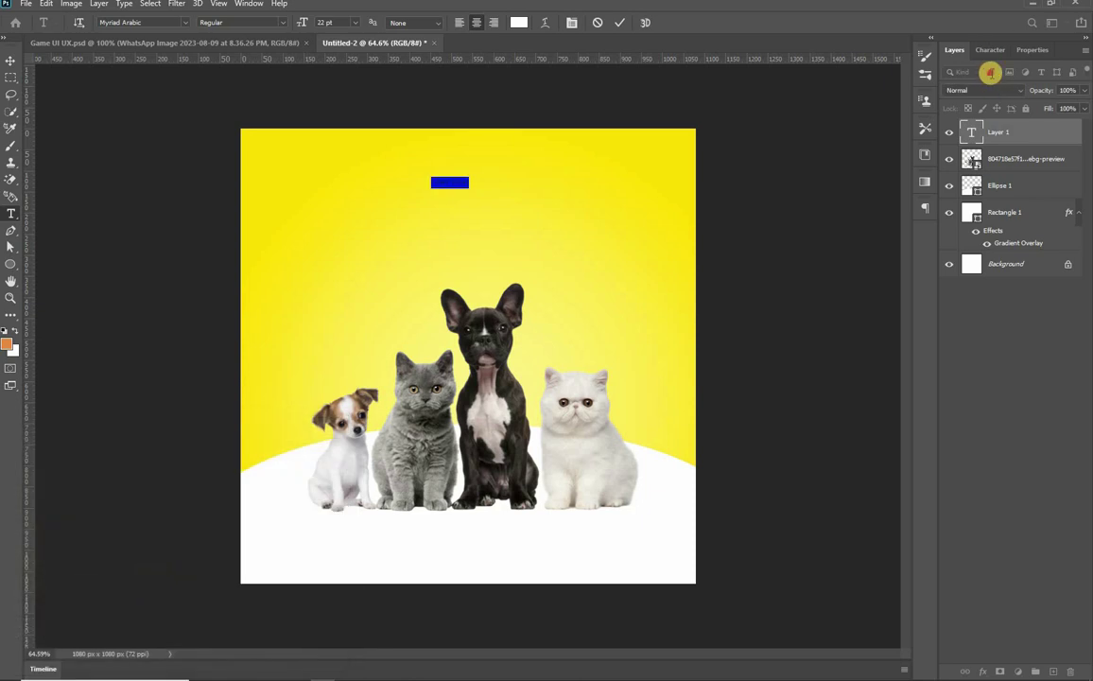
Set the new text's font to Poppins ExtraBold
left_click(990, 51)
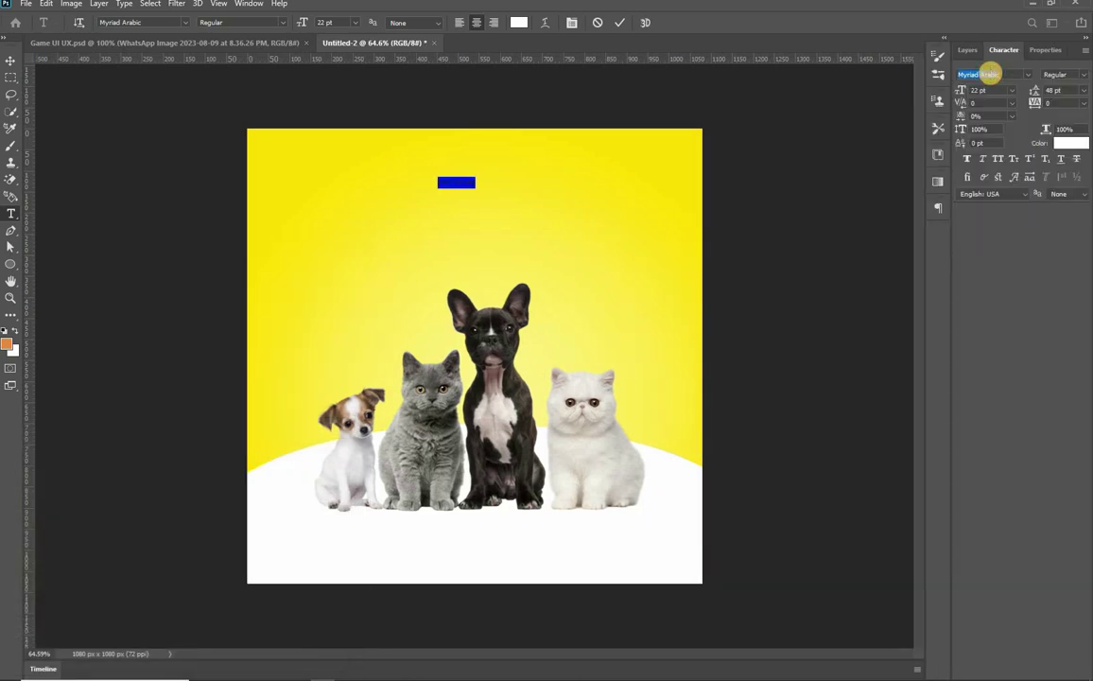
type("poppins")
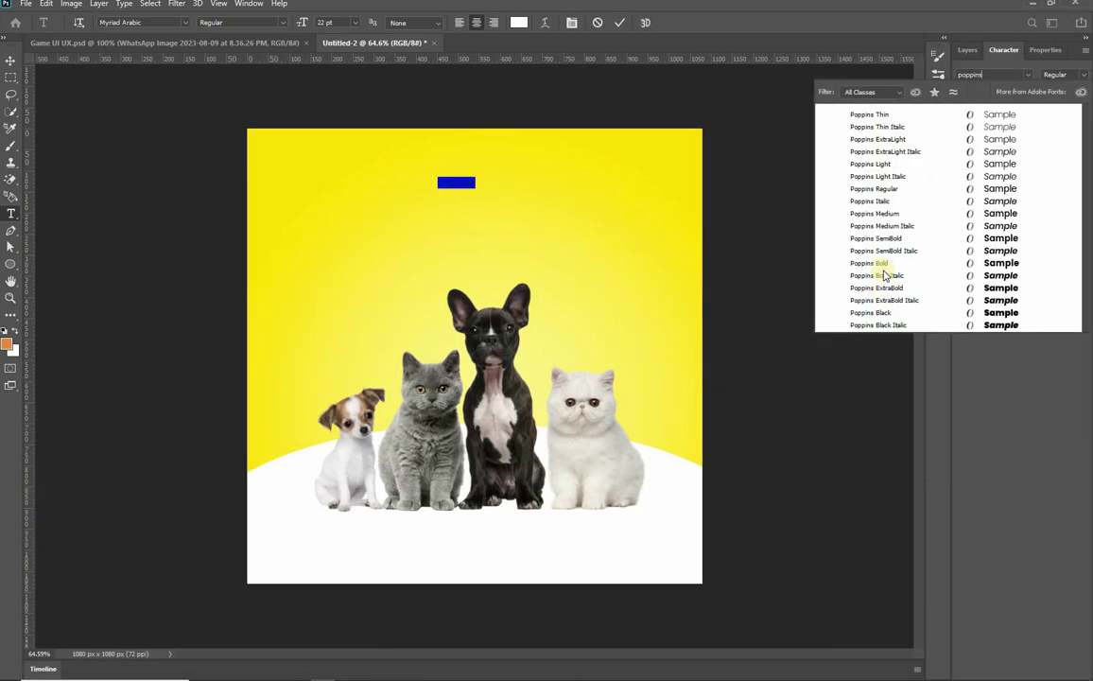
left_click(882, 264)
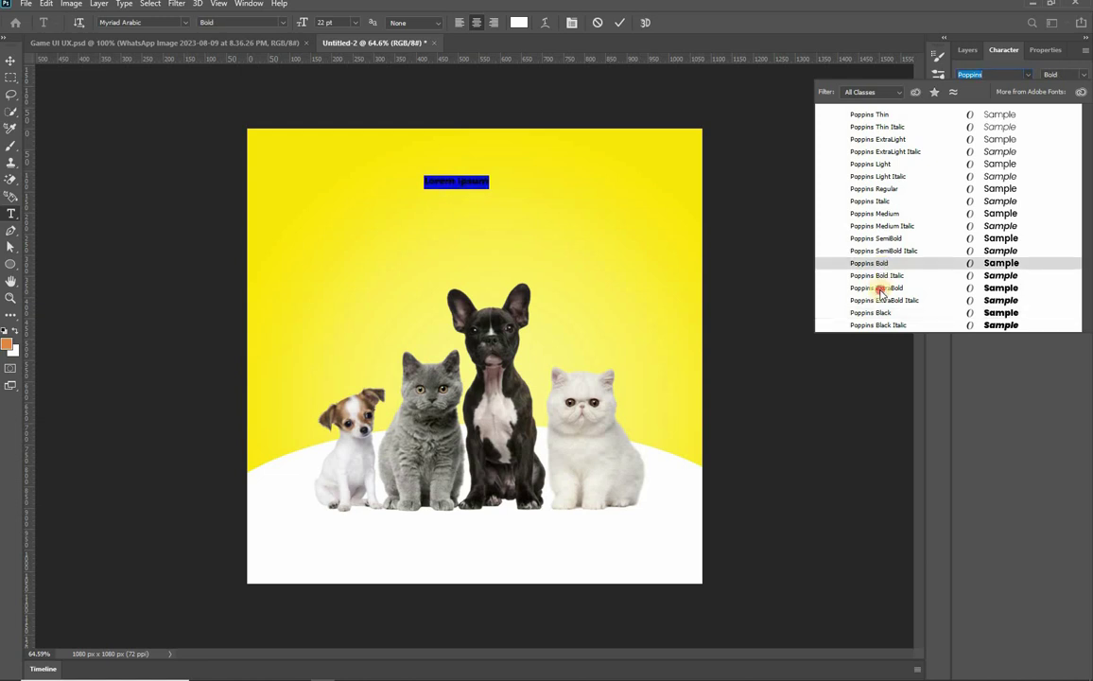
key("Down")
key("Down")
key("Return")
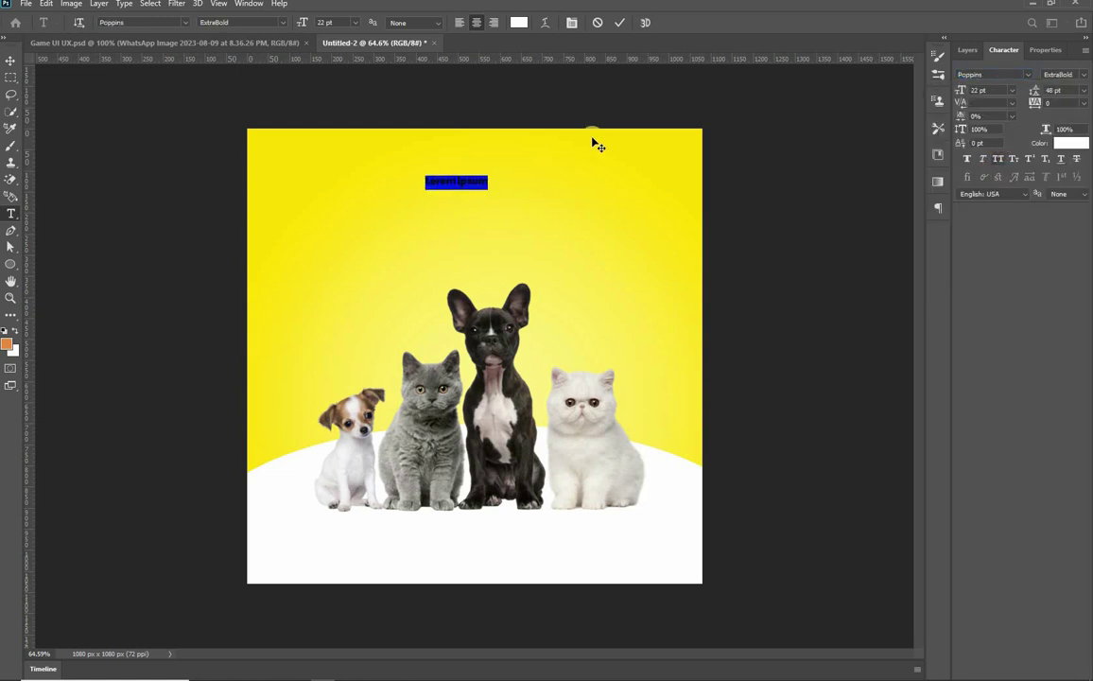
Enter the heading text "Adobt them" and set its size to 100 pt
key("BackSpace")
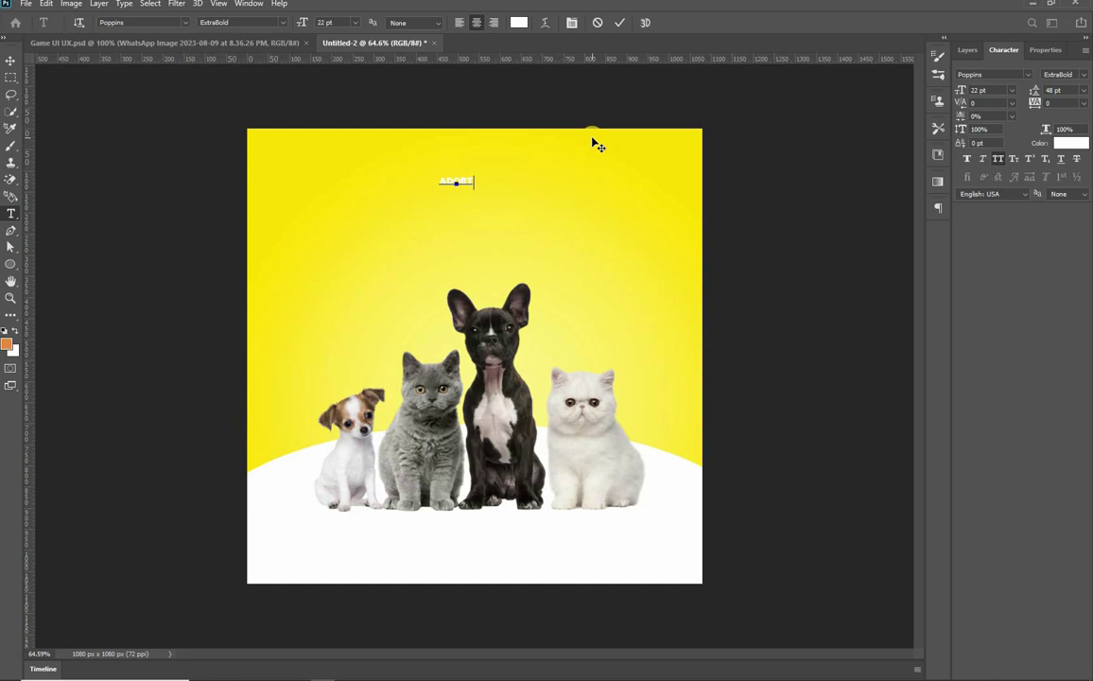
type("M")
key("ctrl+Return")
left_click(974, 91)
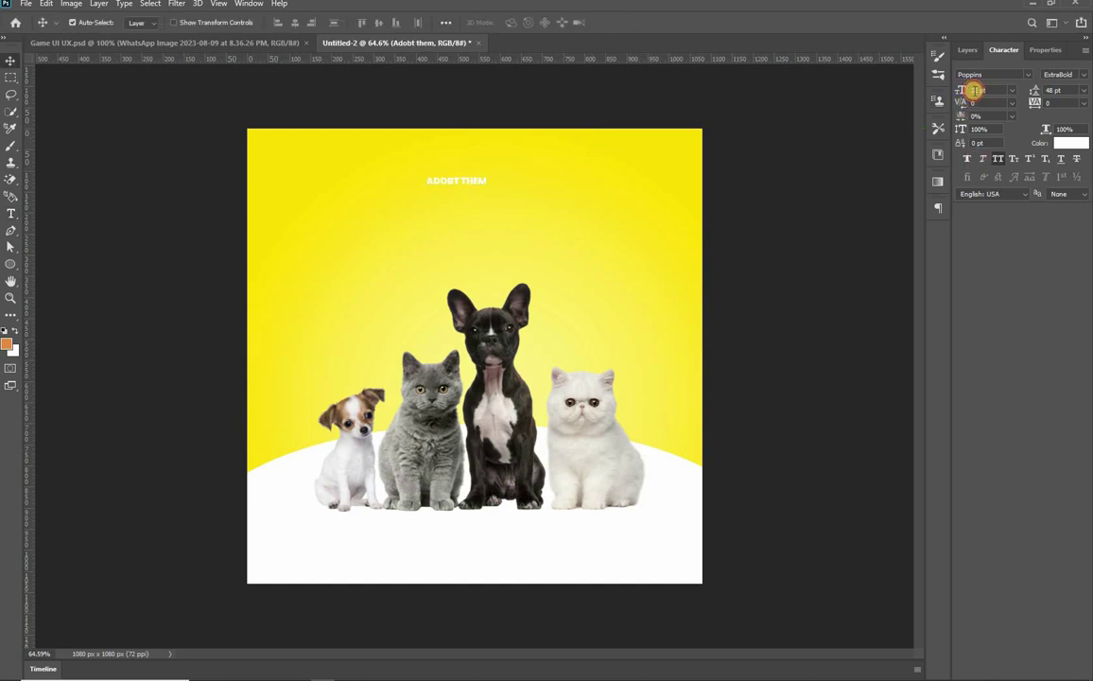
left_click_drag(974, 91, 975, 91)
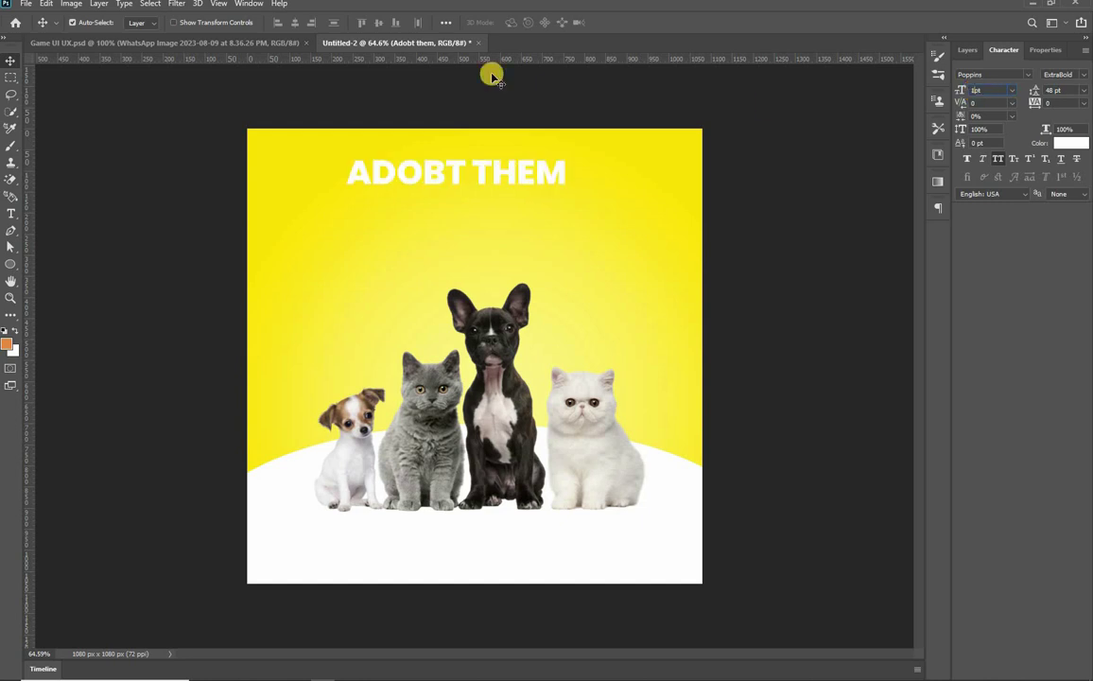
Centre the heading horizontally on the canvas and nudge it down about 40 px
left_click(294, 23)
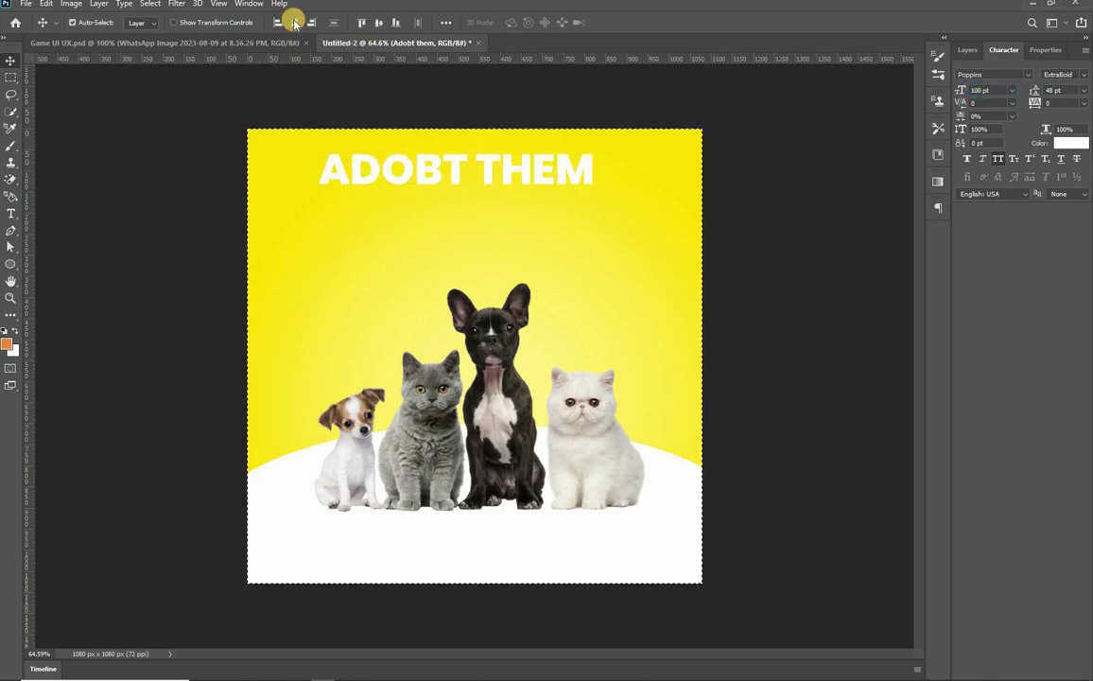
key("shift+Down")
key("shift+Down")
key("shift+Down")
key("shift+Down")
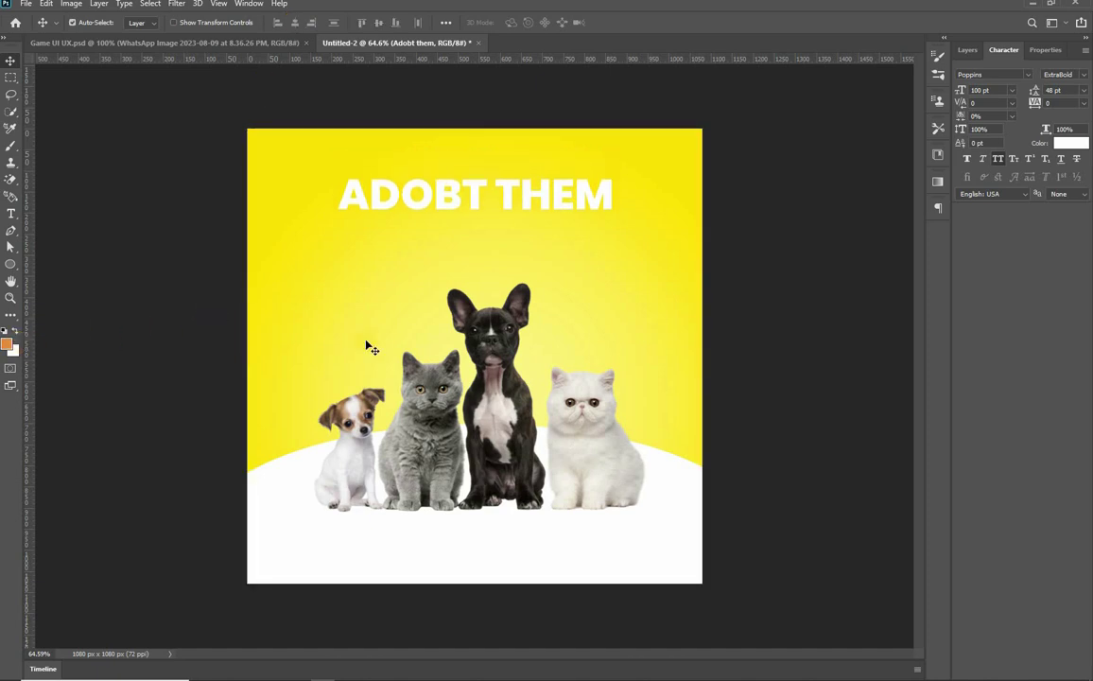
Set the heading's tracking to -80 and turn off All Caps
left_click(1063, 104)
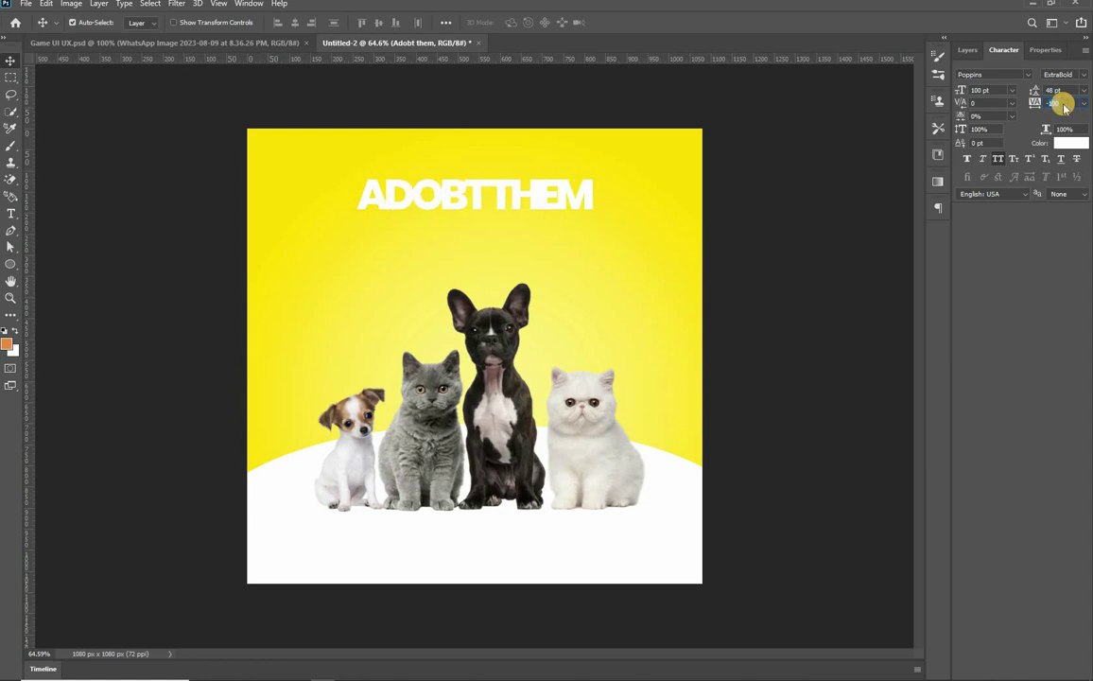
left_click(1063, 104)
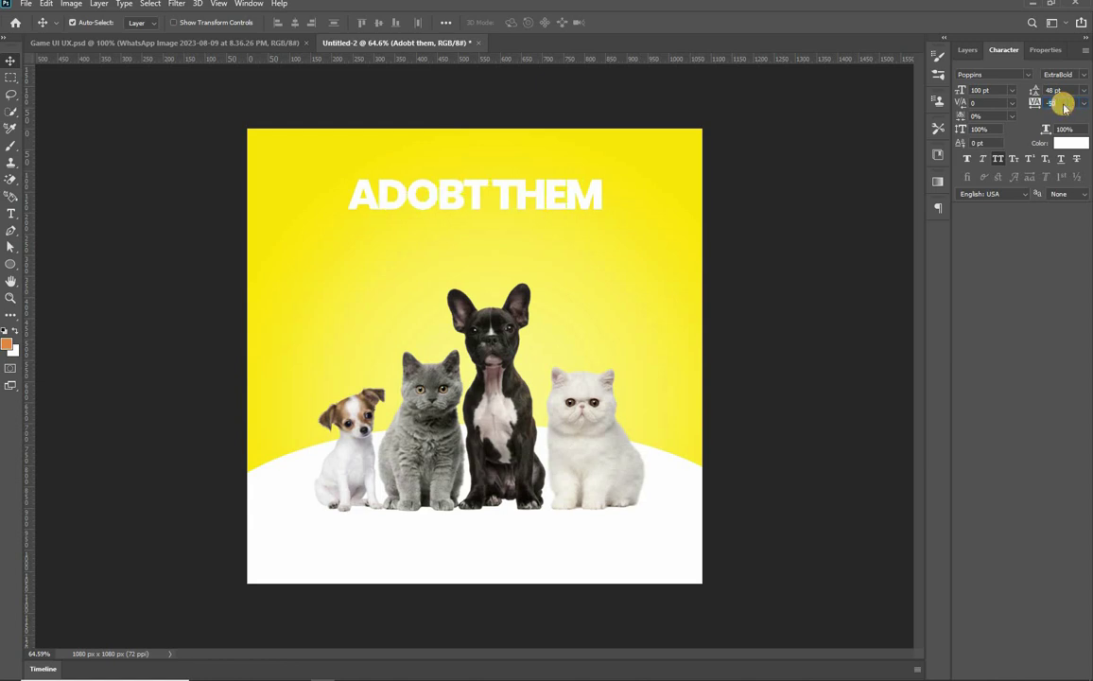
type("-80")
key("Return")
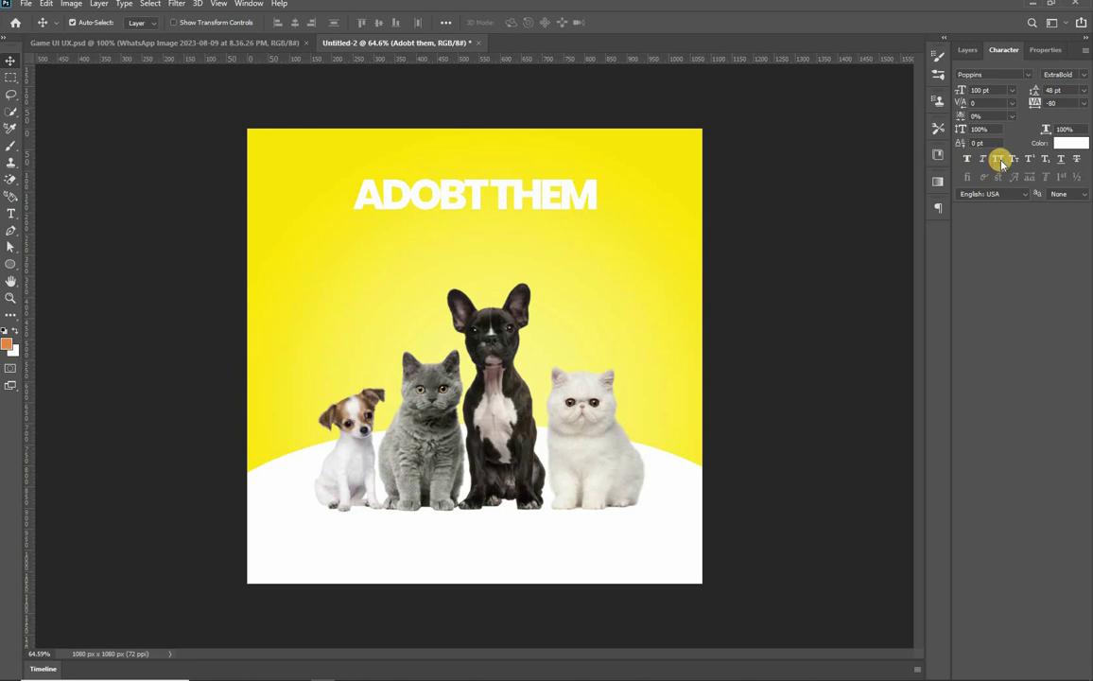
key("ctrl+shift+k")
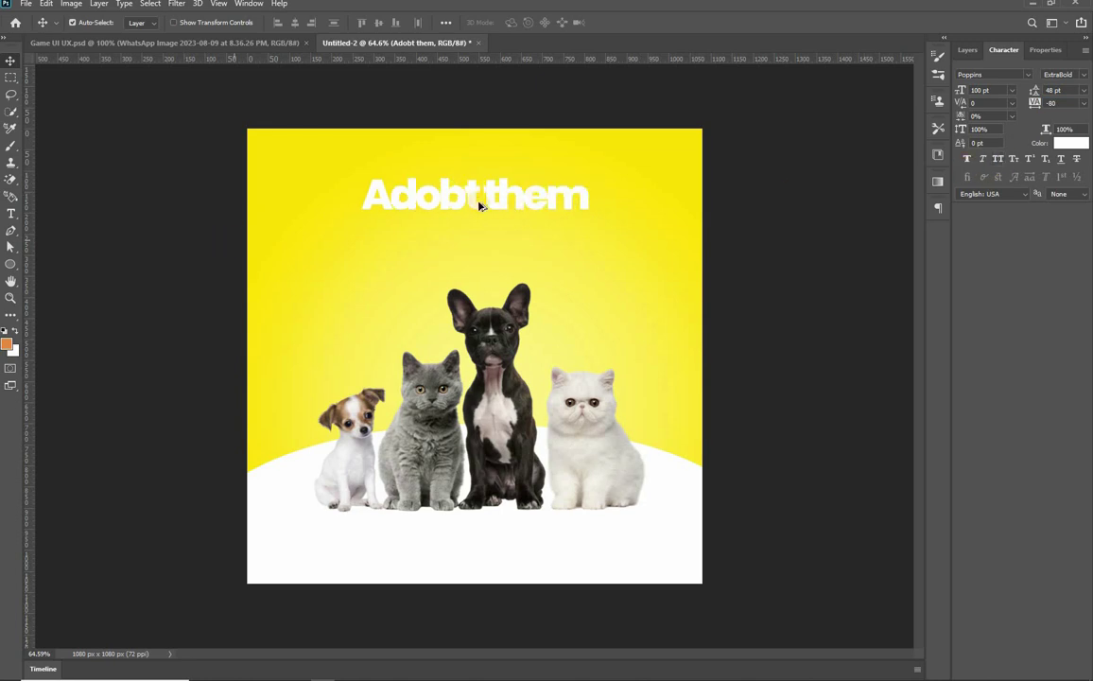
Cut the word "them" from the heading and turn on All Caps for the remaining "Adobt"
scroll(488, 206, "up", 2)
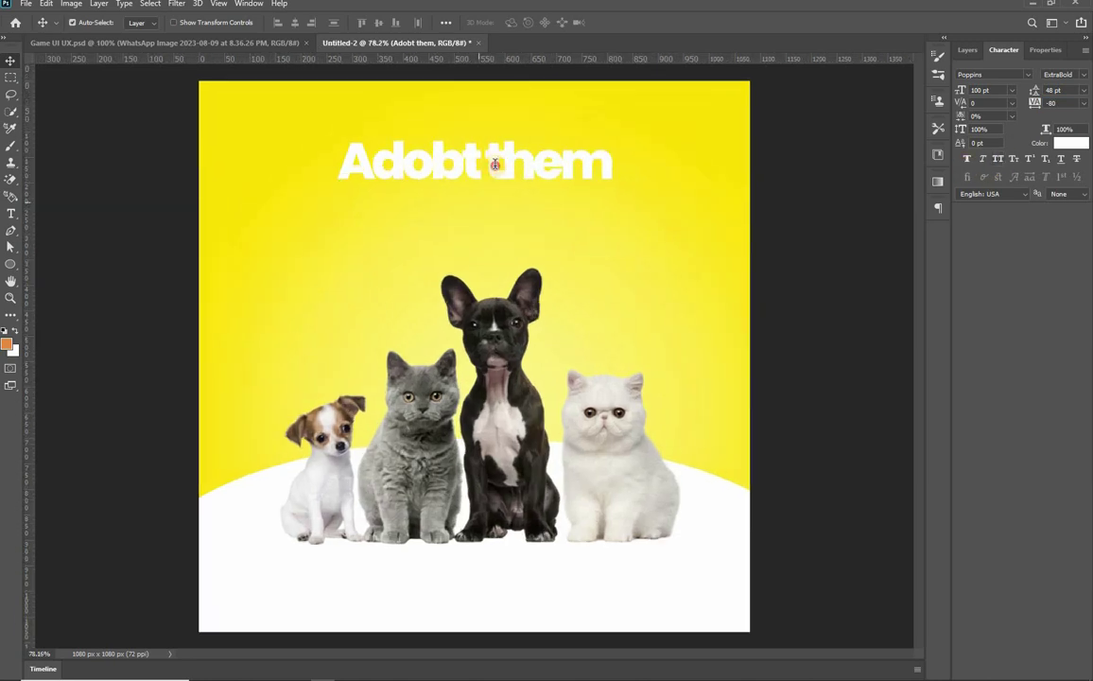
double_click(624, 173)
double_click(624, 176)
key("ctrl+x")
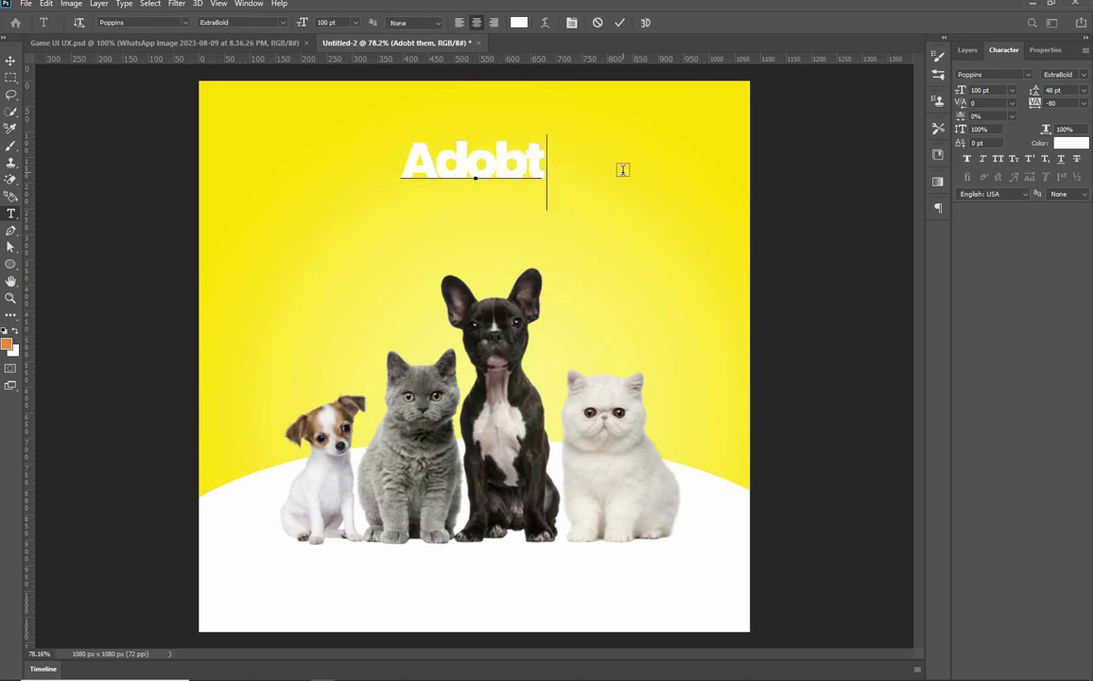
key("ctrl+Return")
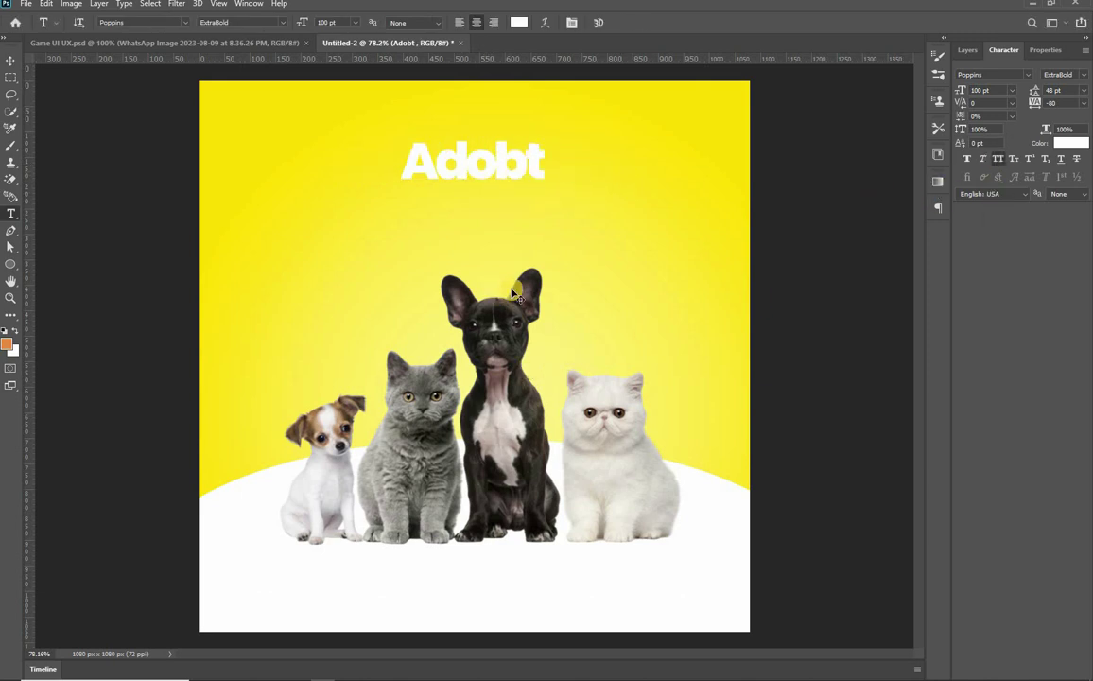
key("ctrl+shift+k")
Scale the ADOBT heading up to about 181.4 pt and centre it horizontally on the canvas
scroll(530, 283, "down", 2)
key("ctrl+t")
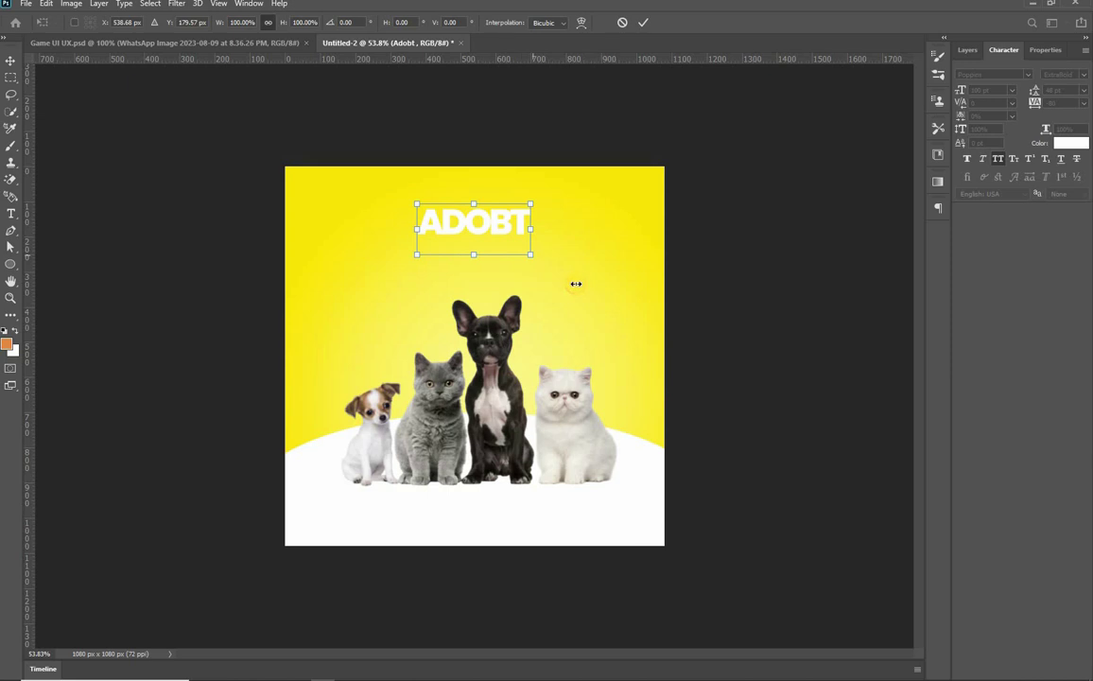
left_click_drag(576, 284, 576, 286)
key("Return")
key("ctrl+a")
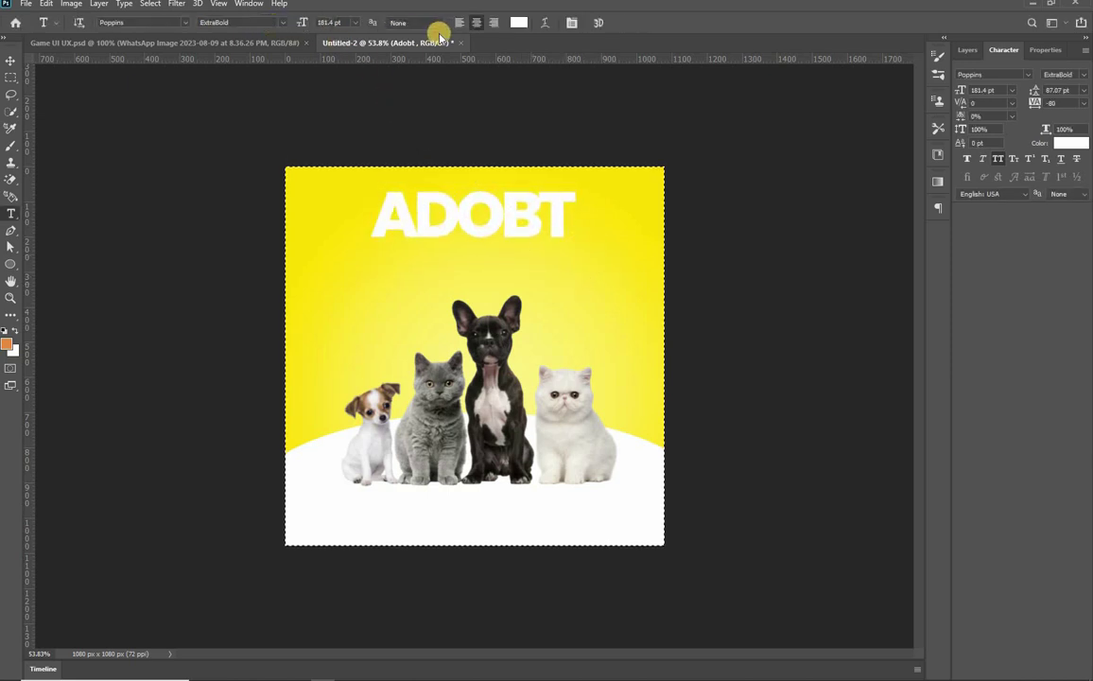
key("v")
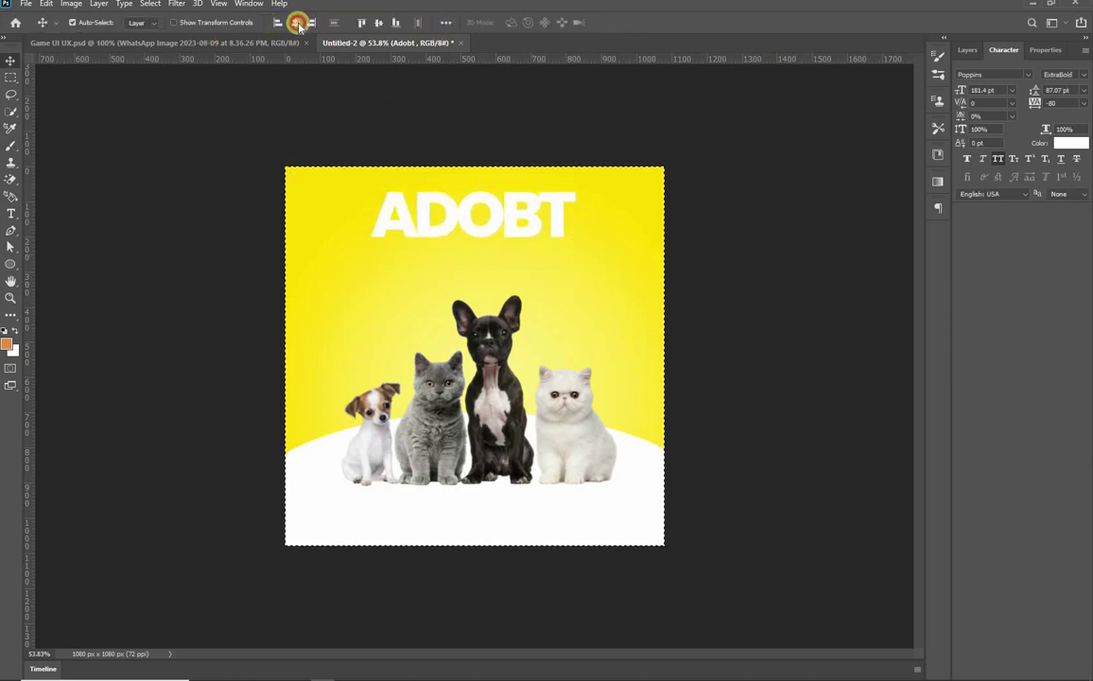
left_click(298, 24)
key("ctrl+d")
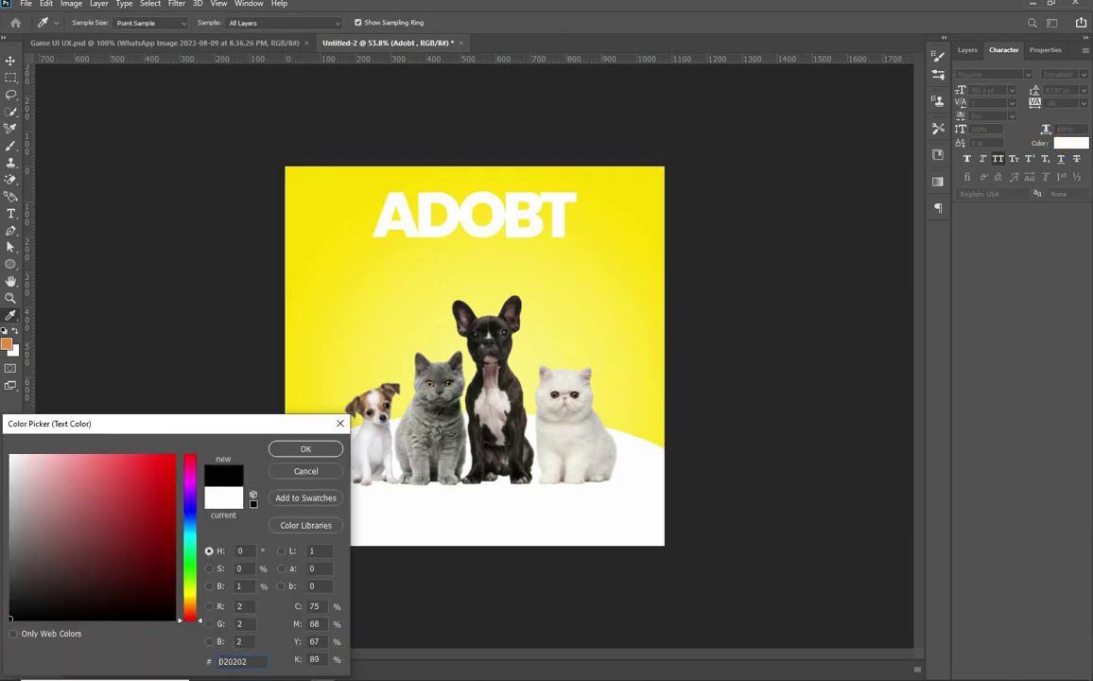
Change the ADOBT heading's text colour to black #000000
type("000000")
key("Return")
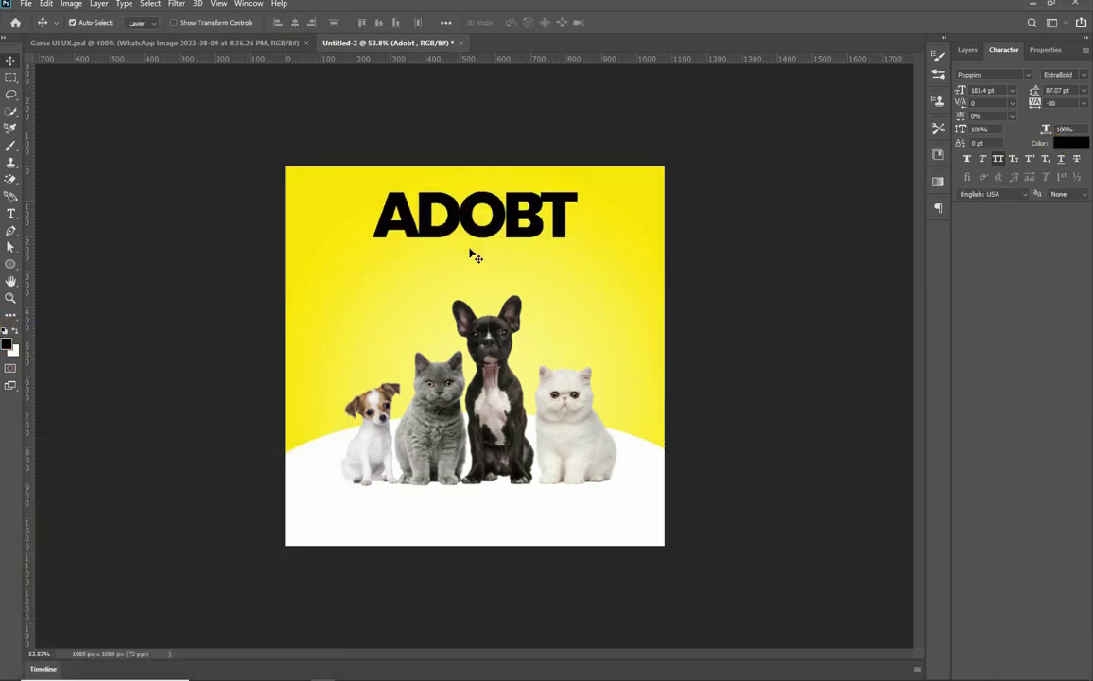
scroll(634, 456, "up", 1)
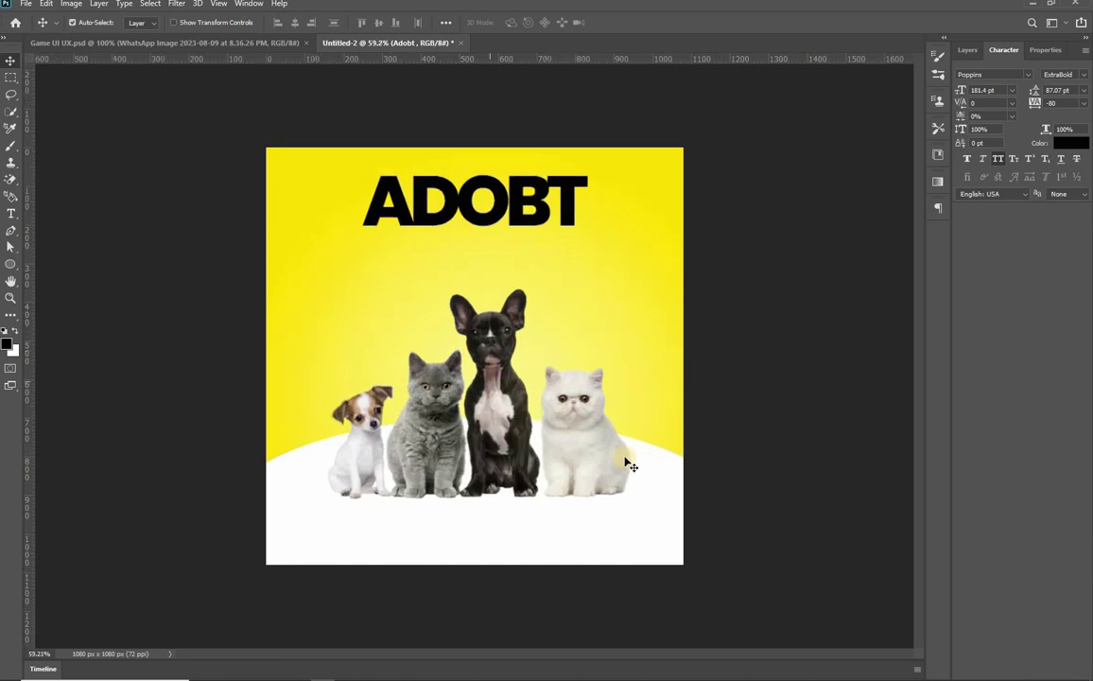
left_click(606, 490)
key("ctrl+t")
key("ctrl+t")
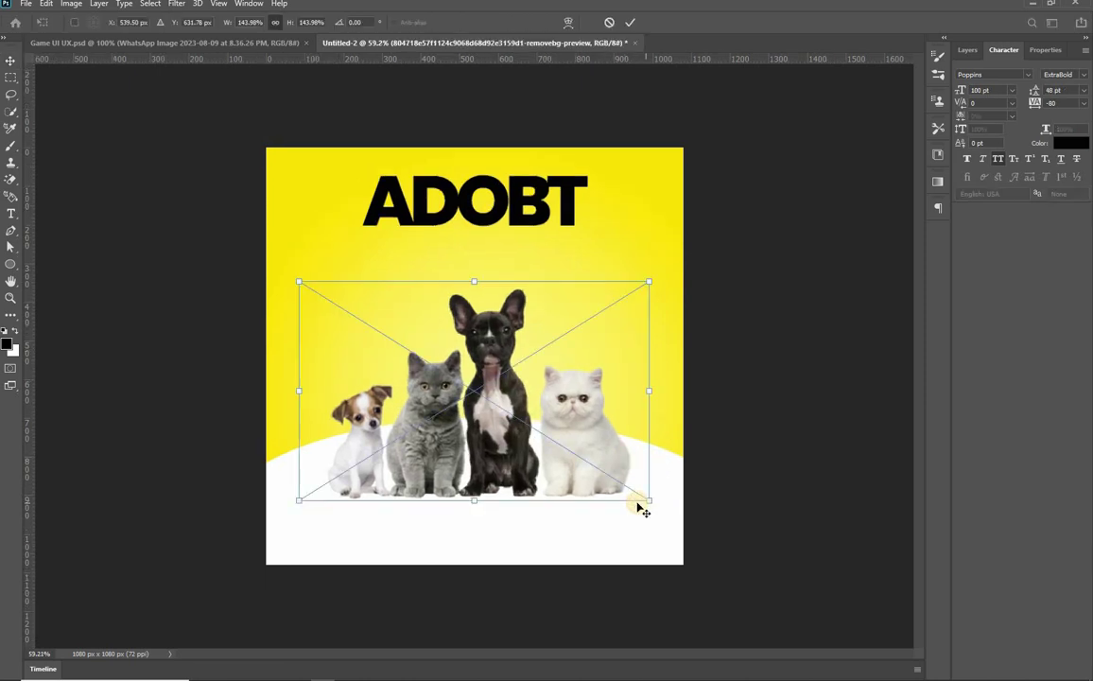
key("Return")
Add the text "Give Them Feed" at 40 pt with All Caps off, below the heading near the canvas's left edge
key("ctrl+s")
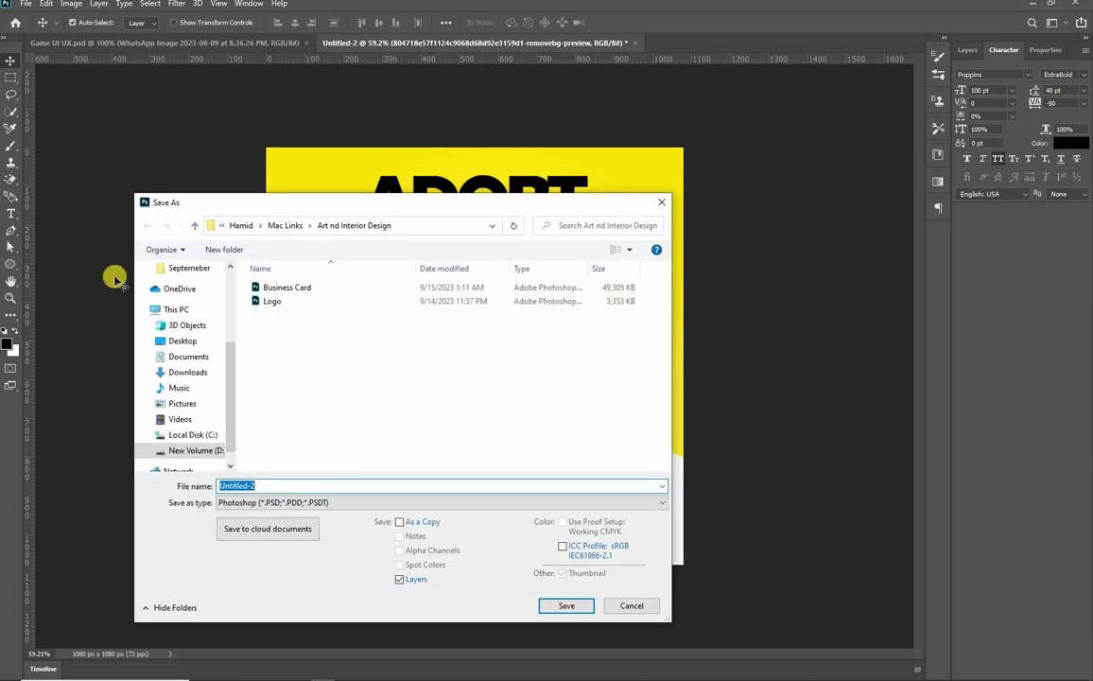
key("Escape")
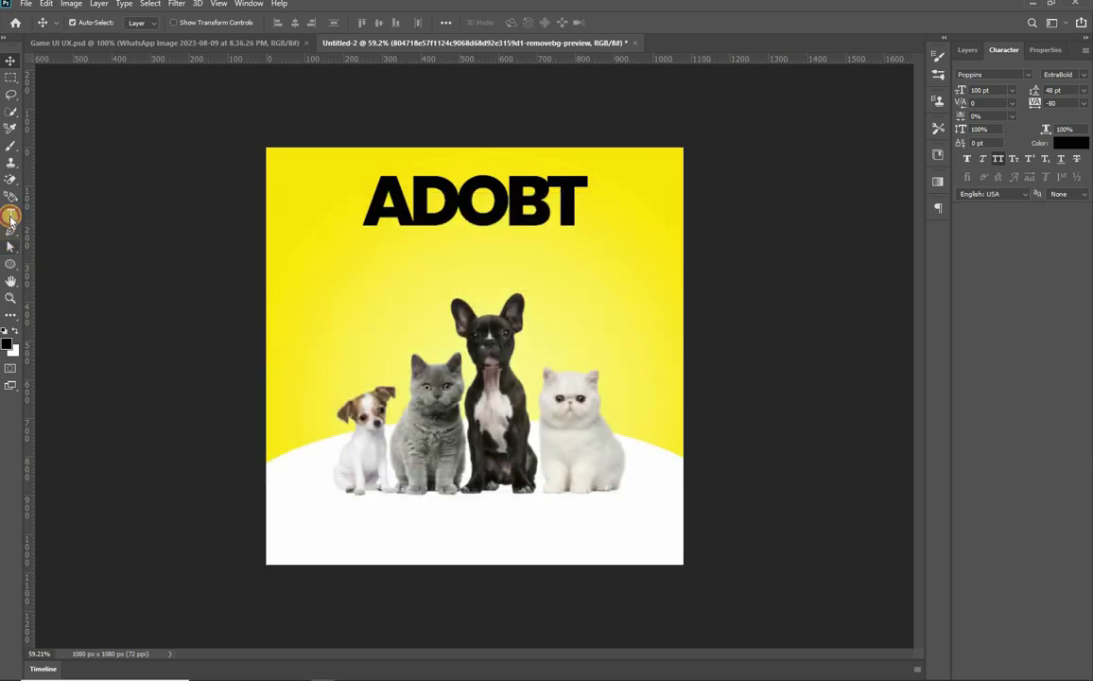
left_click(11, 216)
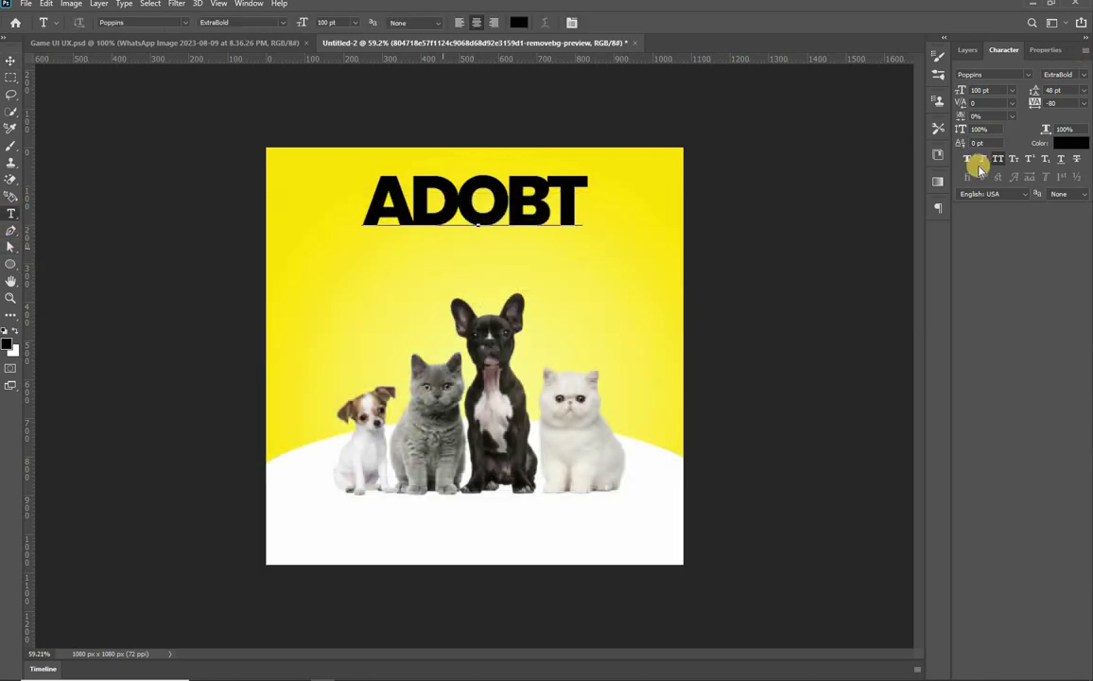
key("Return")
left_click(294, 292)
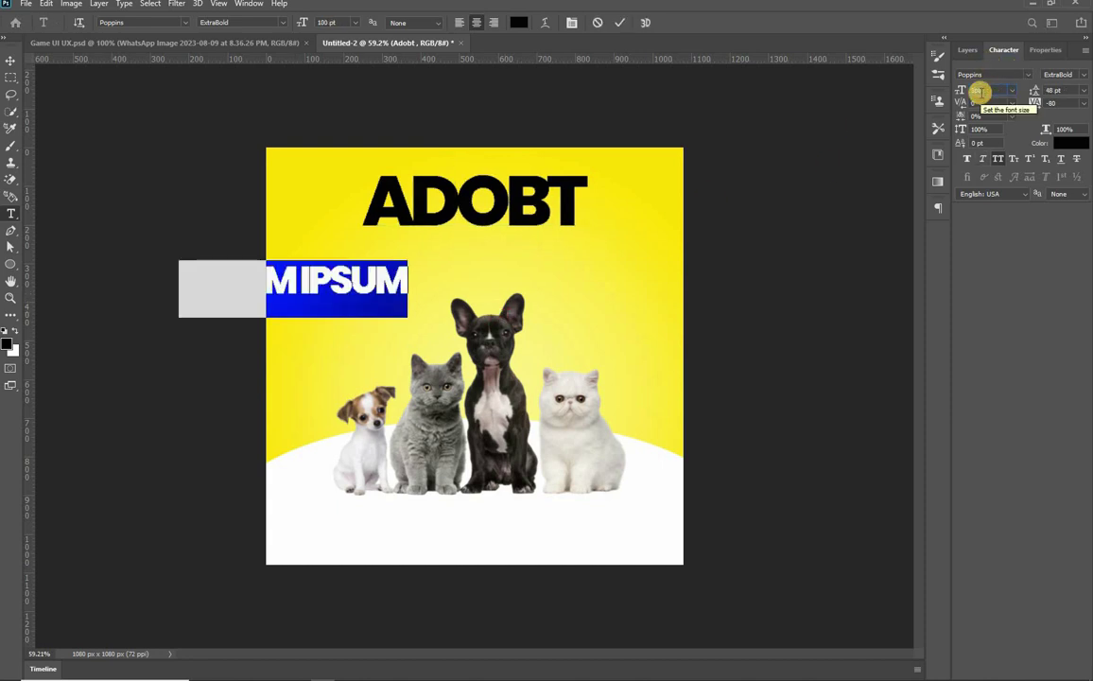
type("40")
key("Return")
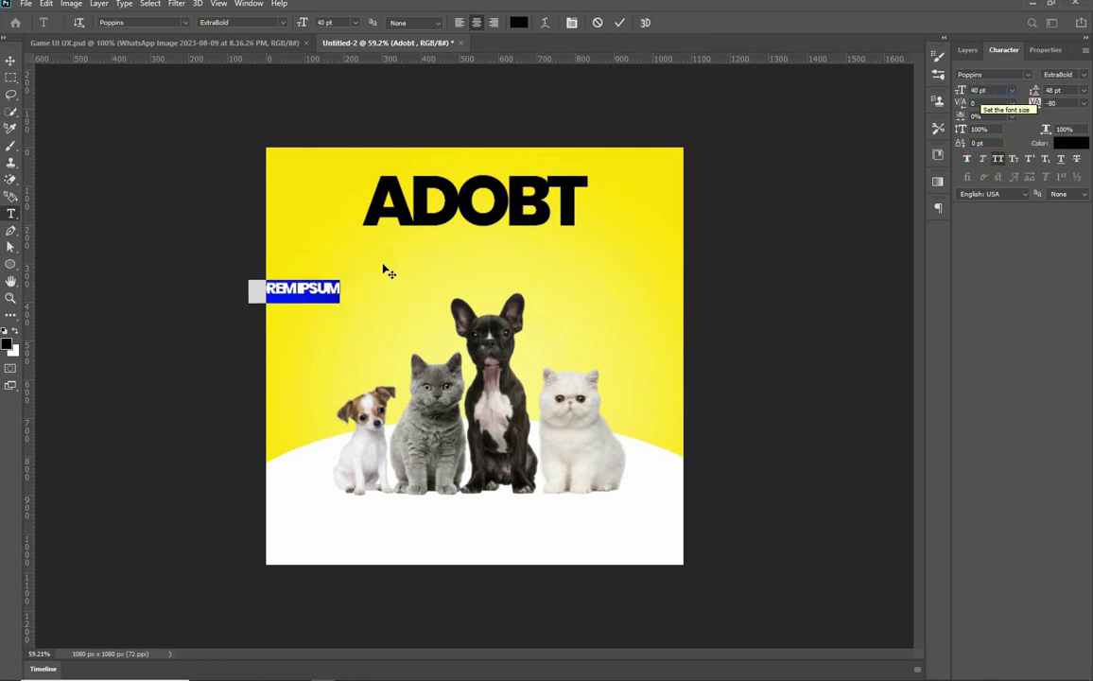
key("ctrl+shift+k")
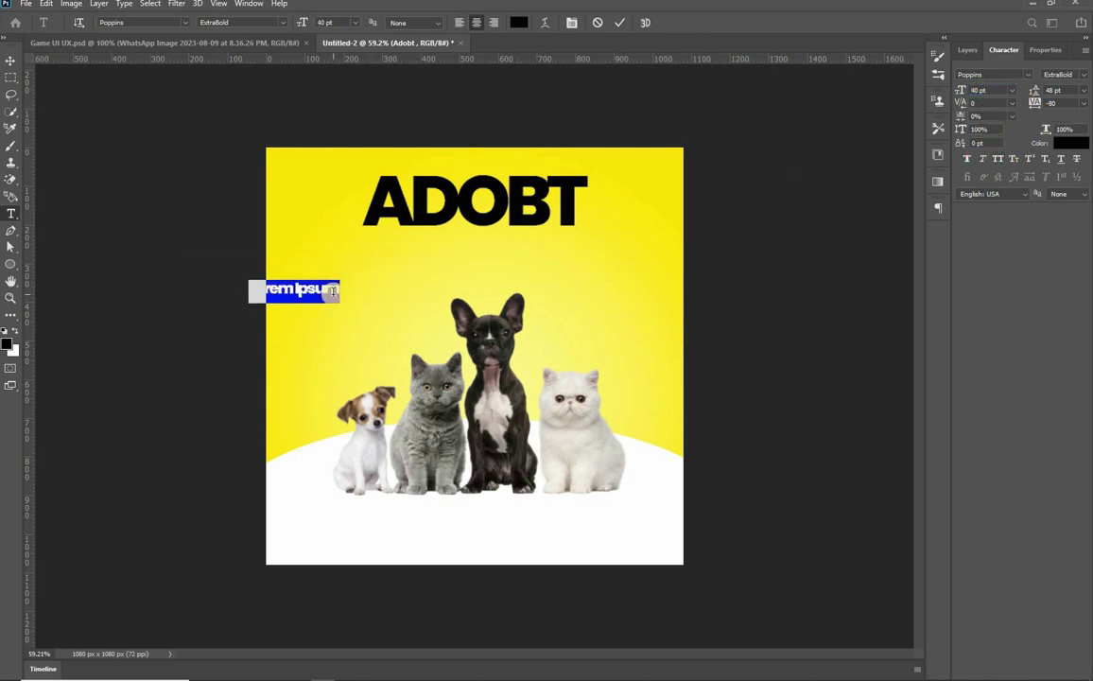
type("Give Th")
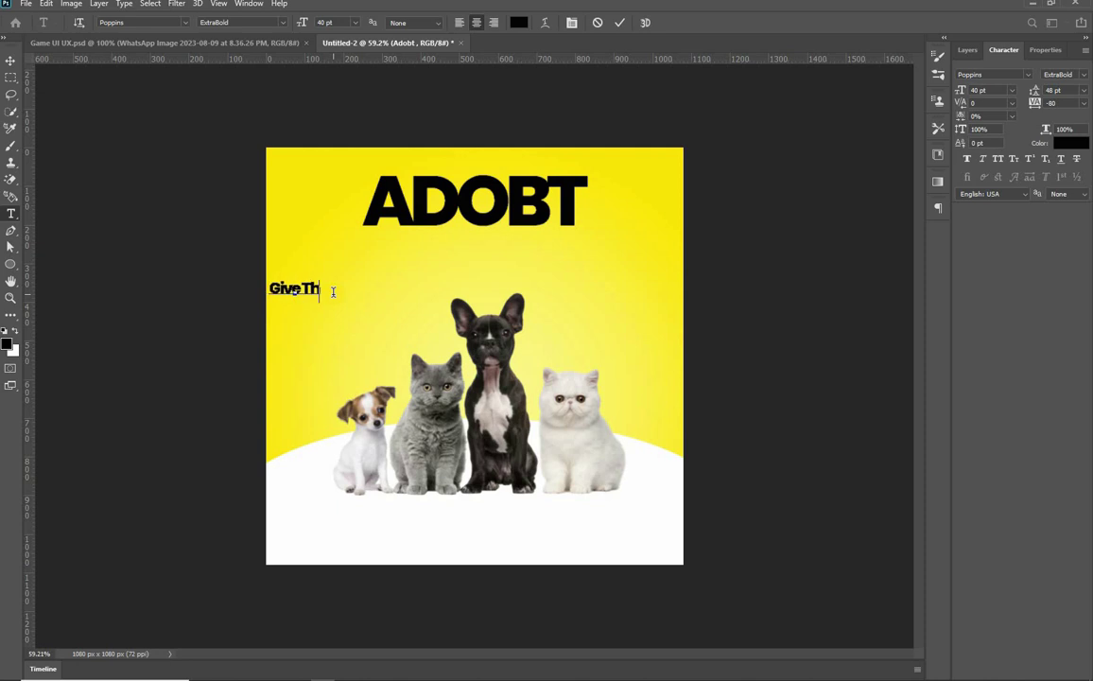
type("em F")
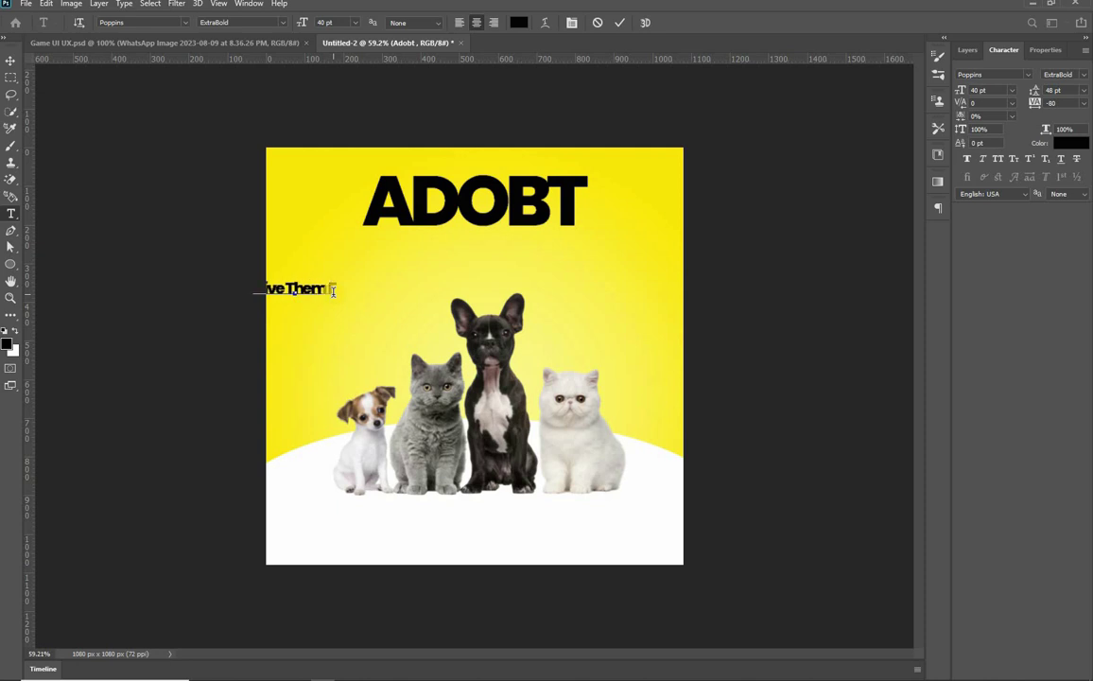
type("eed")
key("ctrl+Return")
Centre the "Give Them Feed" tagline horizontally on the canvas and nudge it up between the heading and the pets
key("v")
key("ctrl+a")
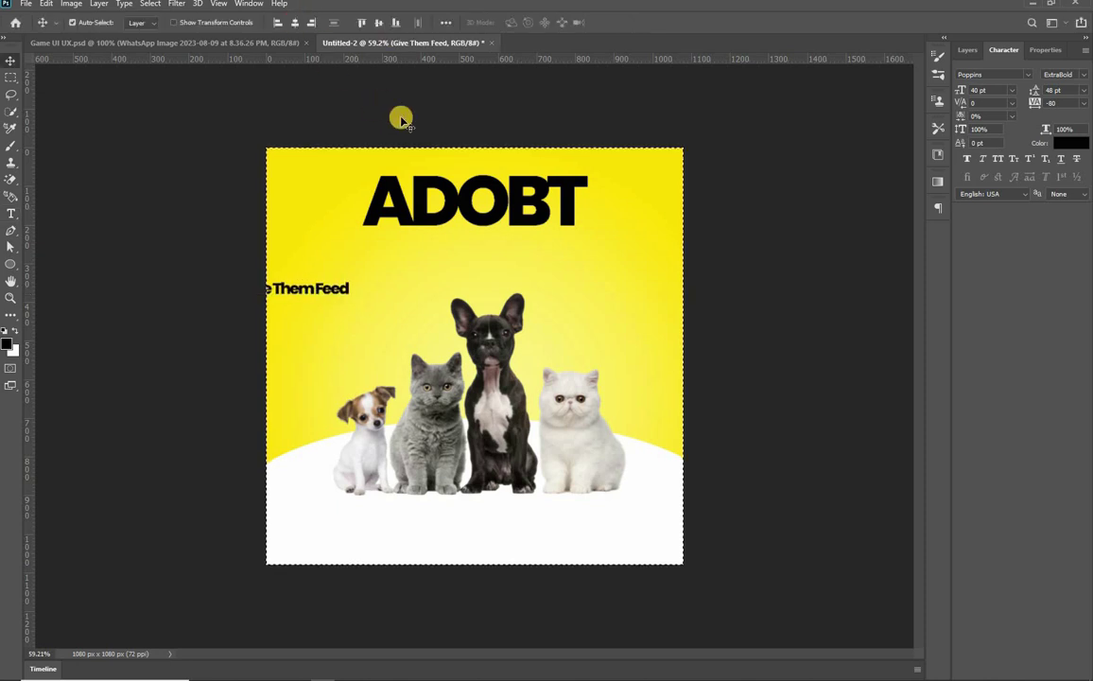
key("ctrl+d")
key("shift+Up")
key("shift+Up")
key("shift+Up")
key("shift+Up")
key("shift+Up")
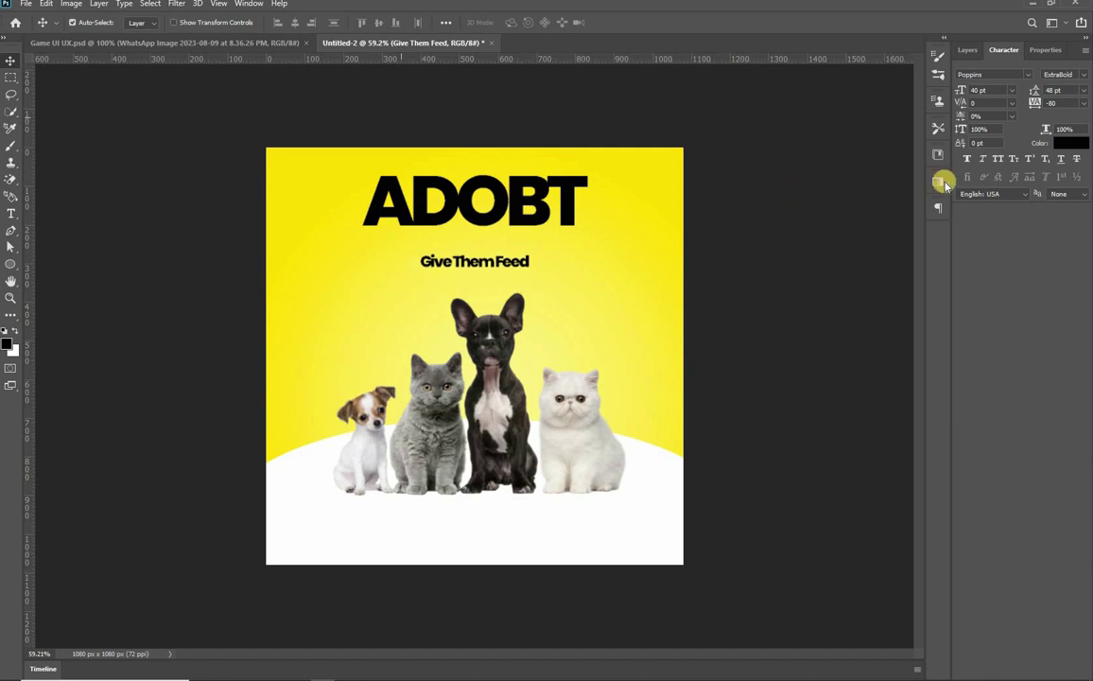
key("shift+Up")
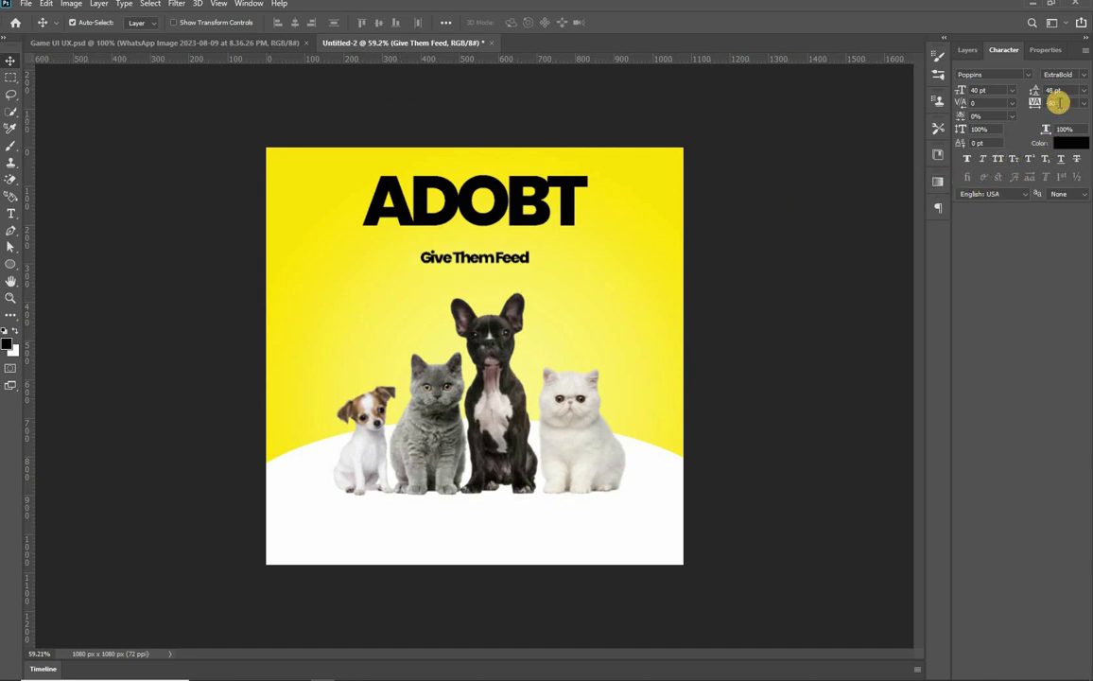
Set the tagline's tracking to 100 and centre it horizontally on the canvas again
type("100")
key("Return")
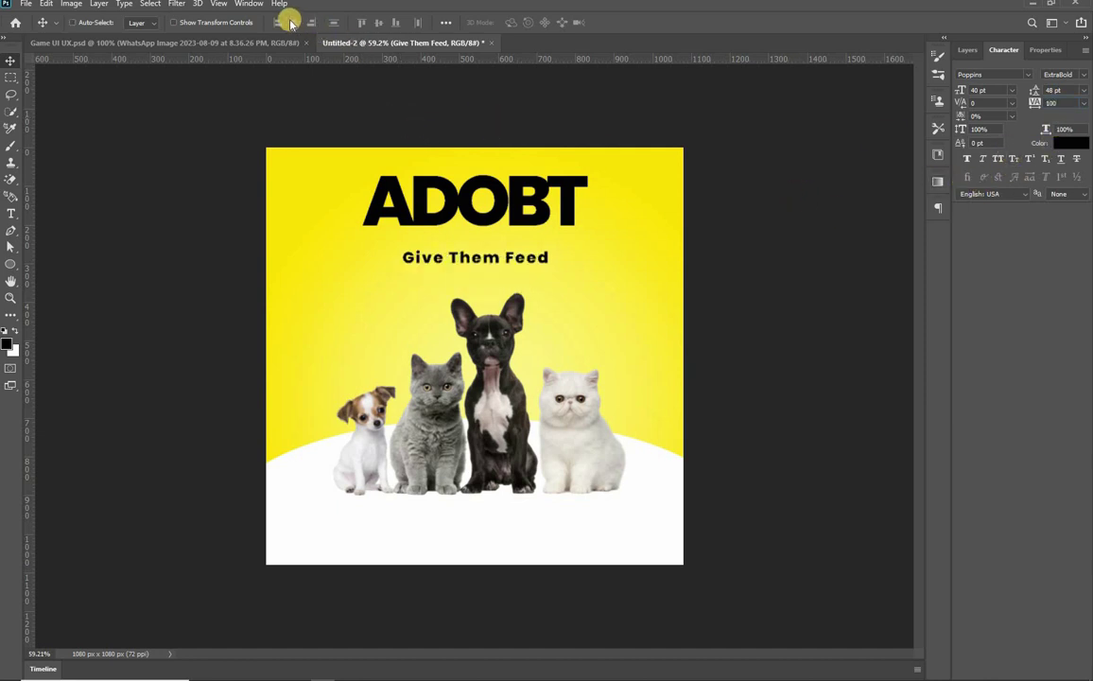
key("ctrl+a")
left_click(294, 21)
scroll(483, 304, "up", 1)
key("ctrl+s")
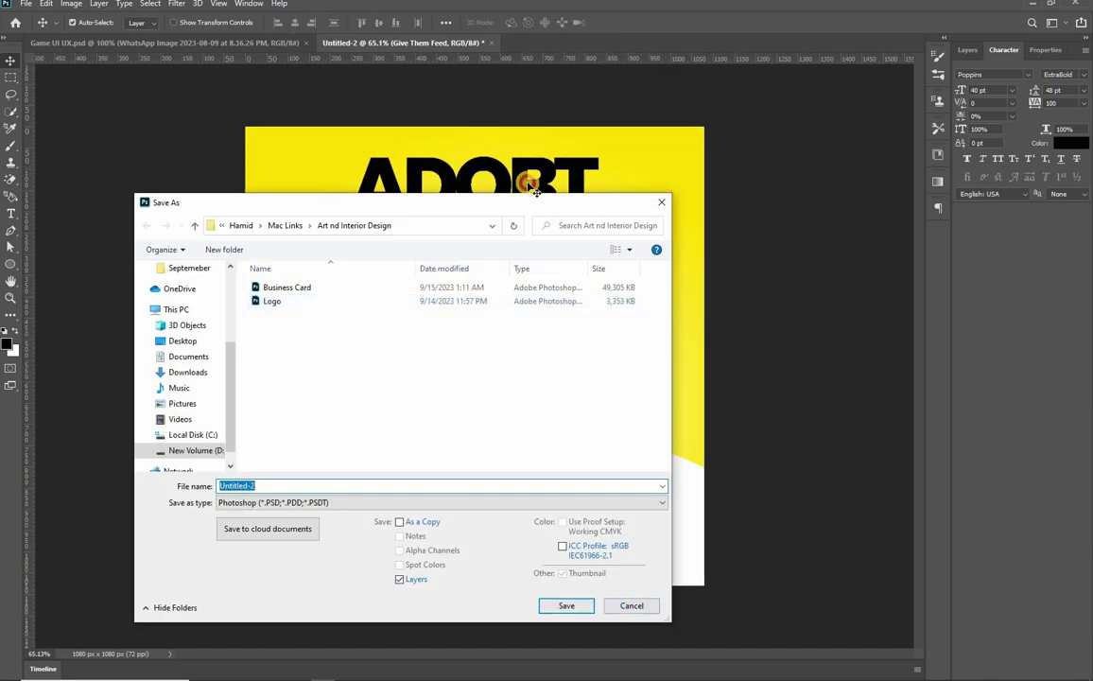
key("Escape")
Replace the word "Feed" with "Home." in the tagline so that it reads "Give Them Home."
scroll(528, 191, "up", 1)
left_click(529, 191)
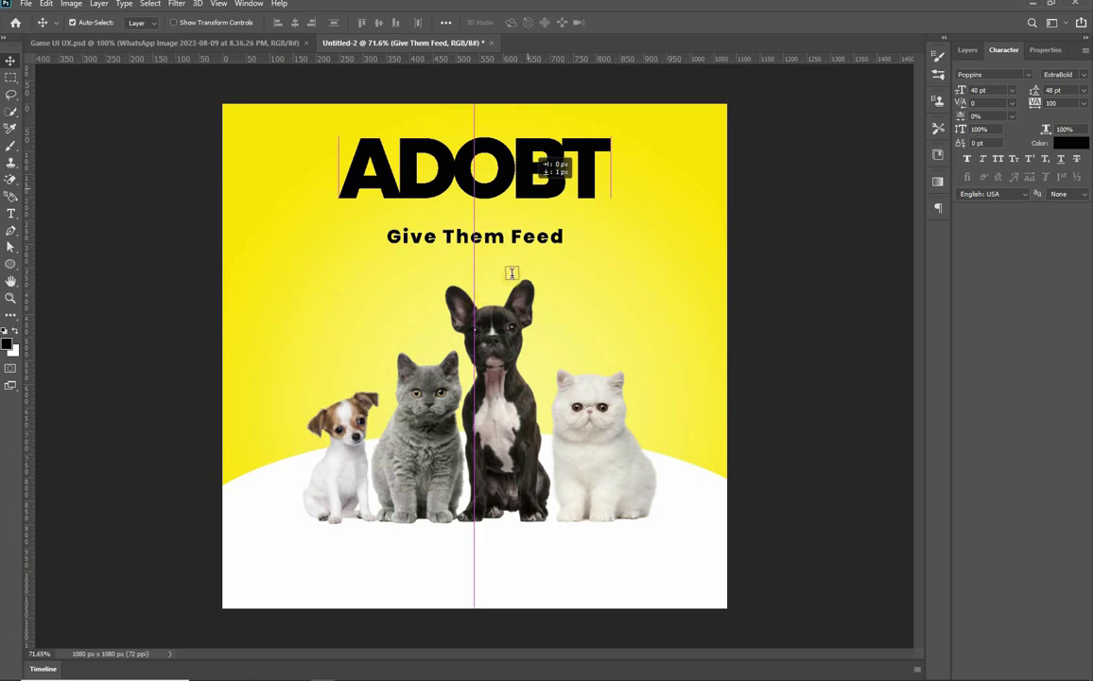
key("t")
double_click(573, 238)
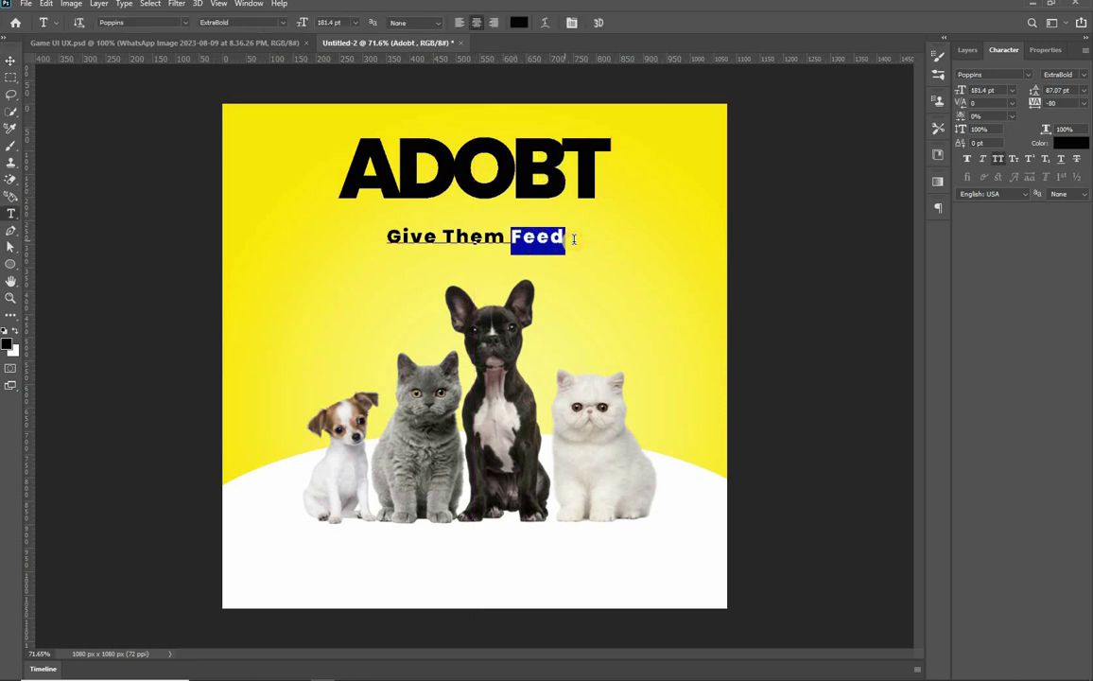
type("Home")
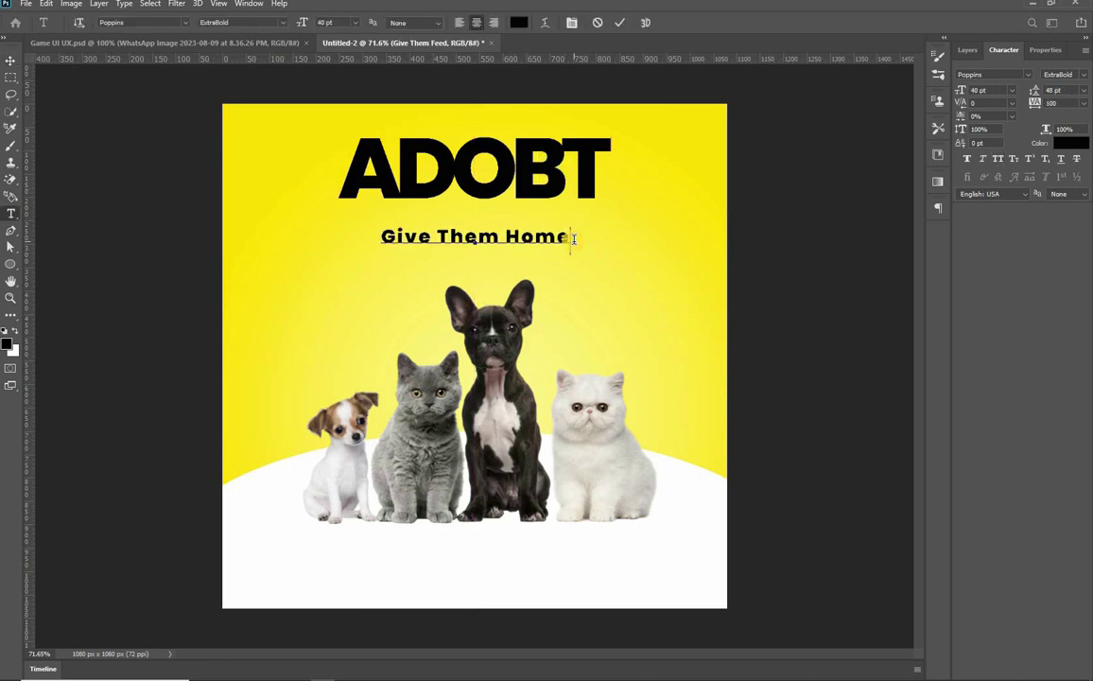
key("BackSpace")
type(".")
left_click(497, 183)
key("v")
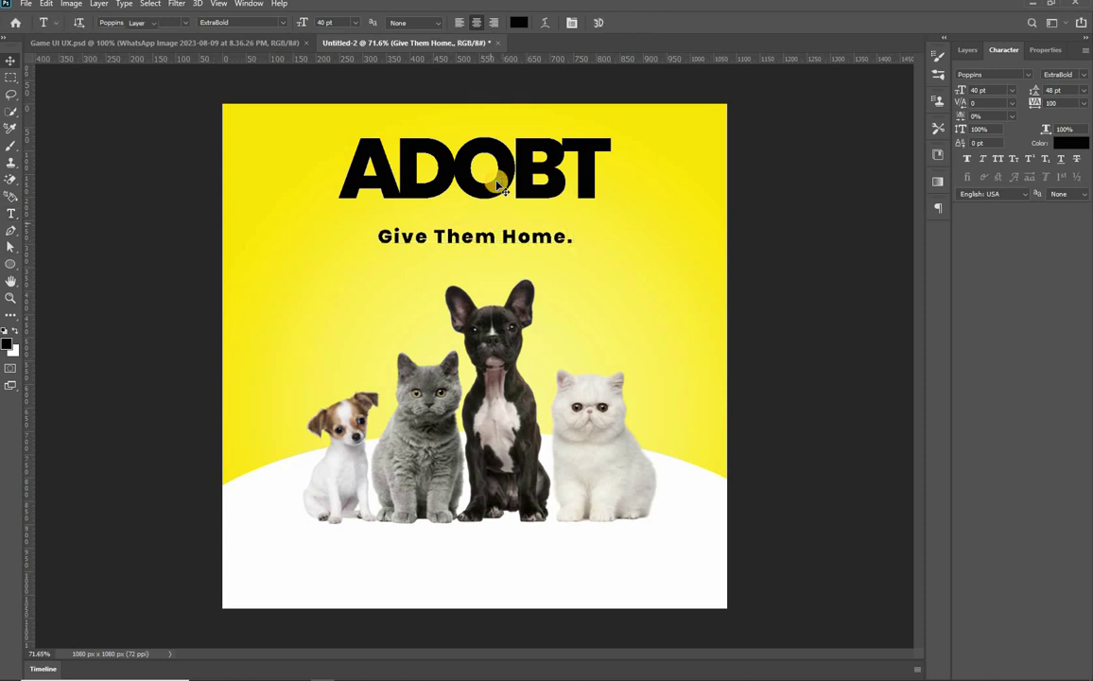
Recolour the ADOBT heading white and set its drop shadow to 56% opacity, 4 px distance and 5 px size
left_click(496, 184)
key("ctrl+BackSpace")
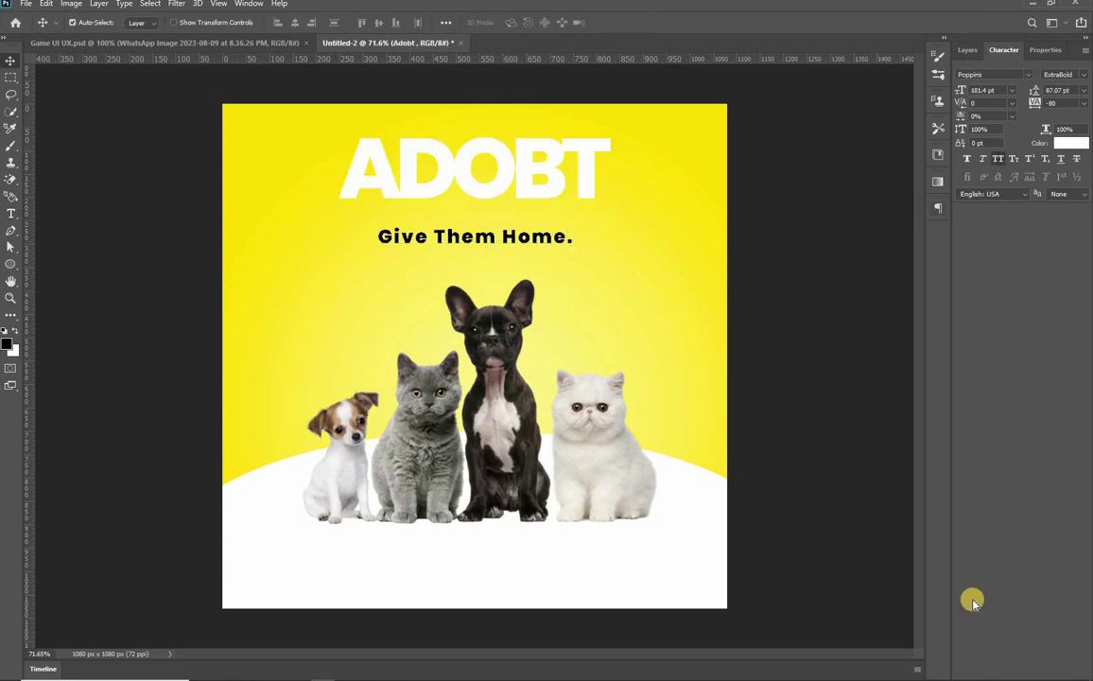
left_click(983, 672)
left_click(985, 665)
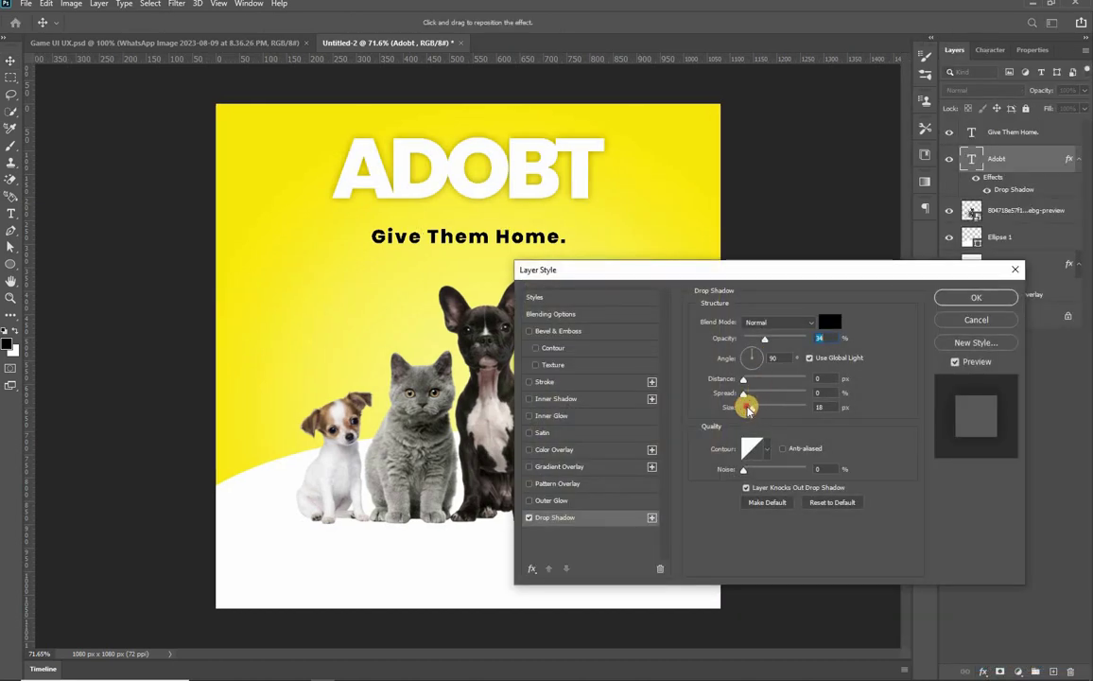
left_click_drag(751, 408, 746, 407)
left_click_drag(764, 339, 767, 338)
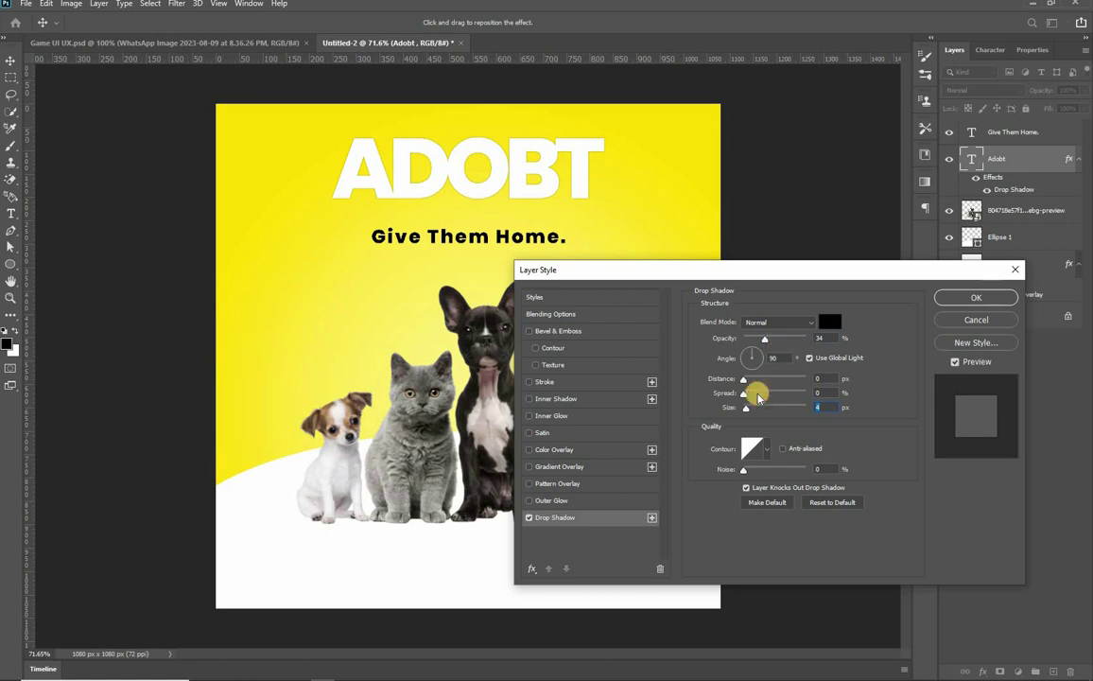
left_click(747, 380)
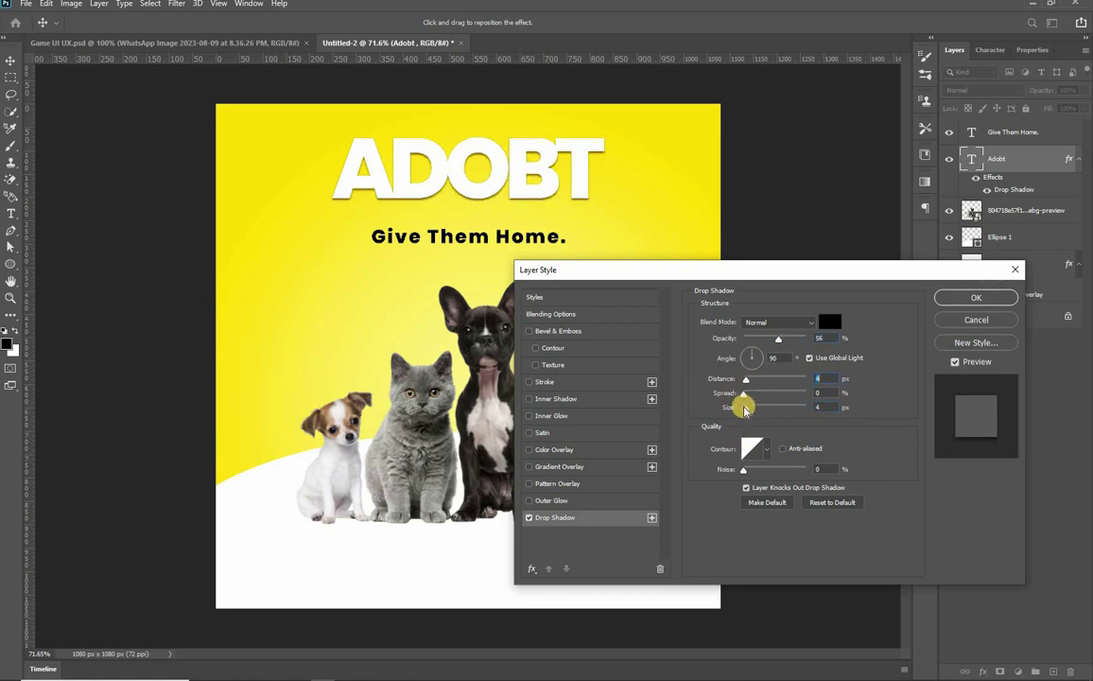
left_click(747, 411)
left_click_drag(747, 409, 748, 408)
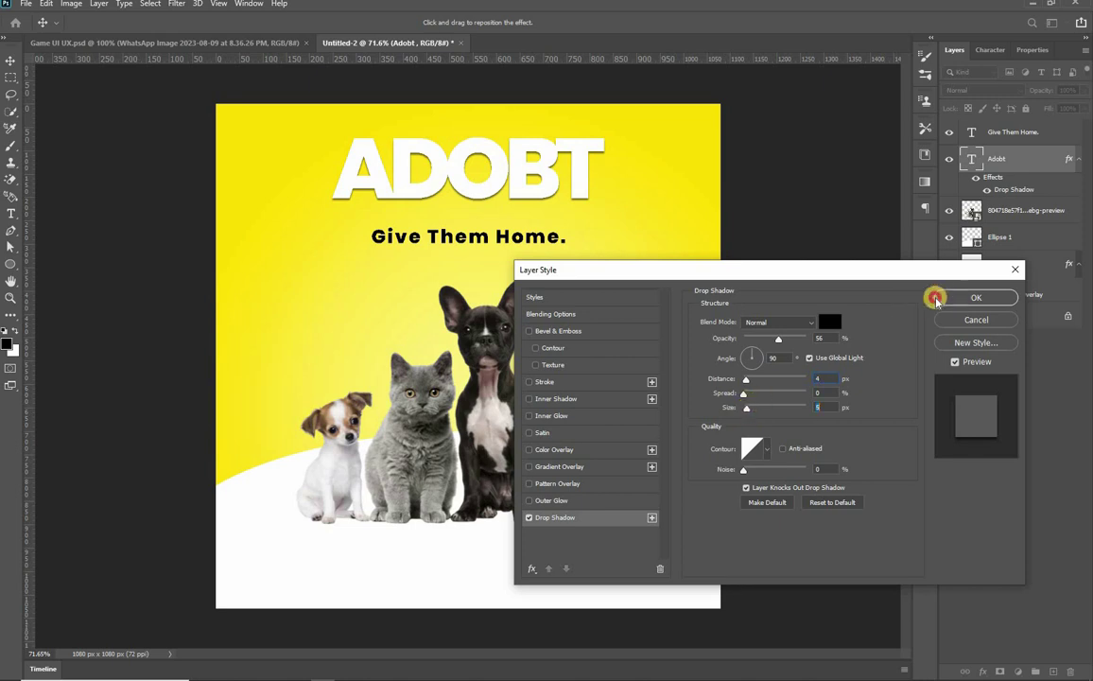
key("Return")
Search the fonts for "bal", compare the Baloo variants and set the ADOBT heading in Baloo Thambi Regular
left_click(990, 51)
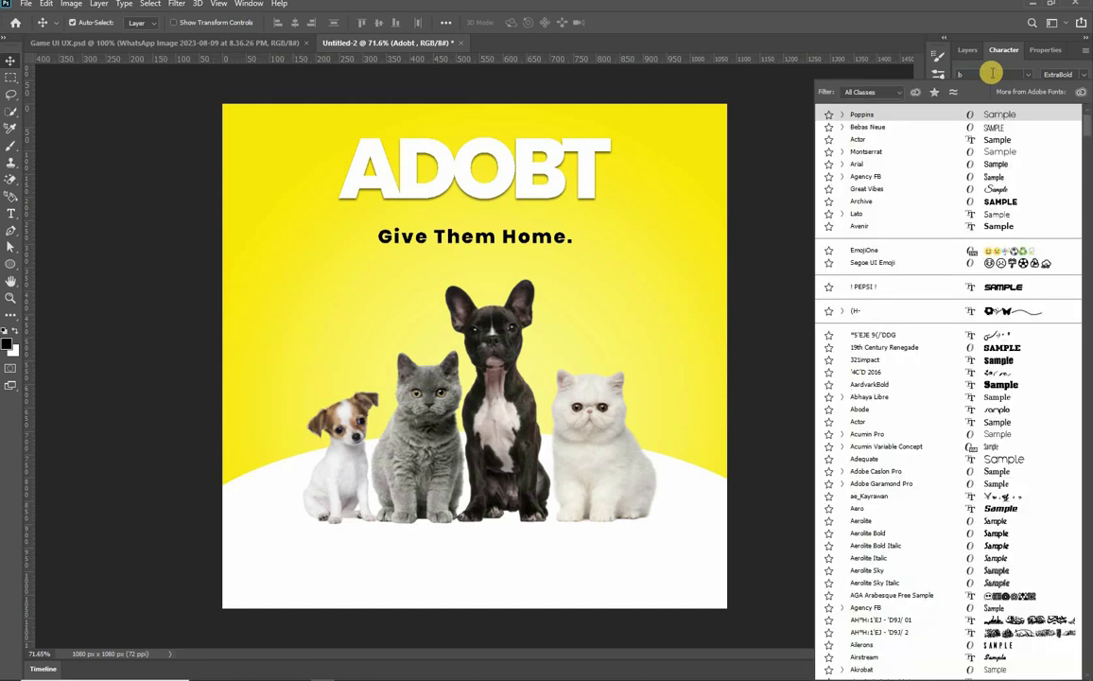
type("bu")
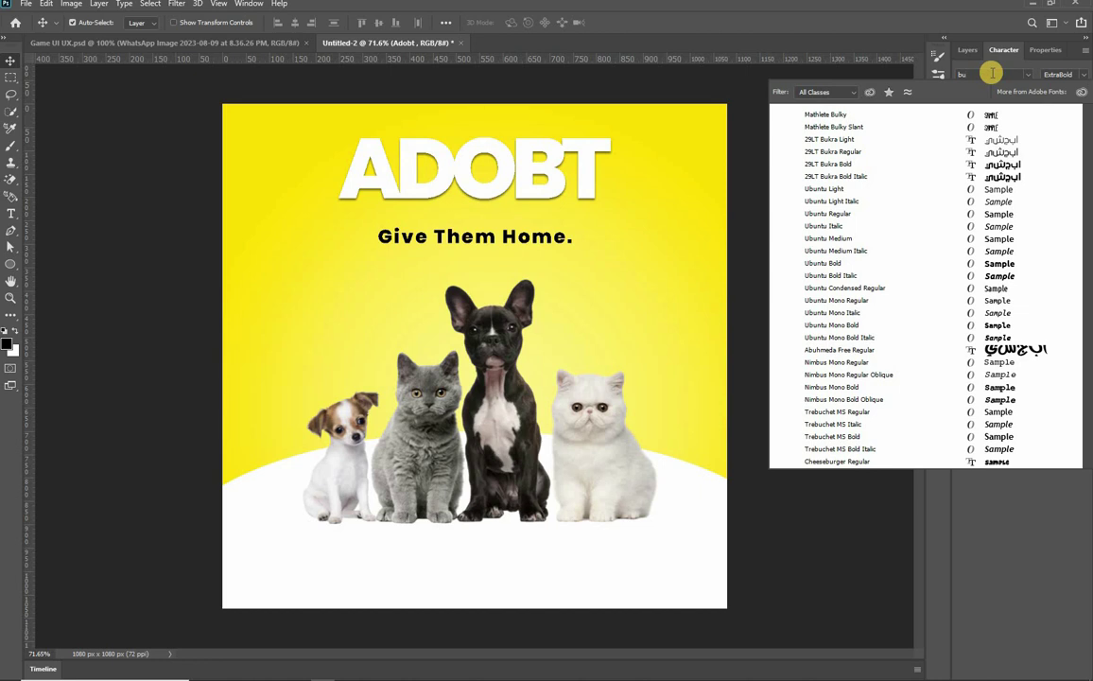
type("m")
key("BackSpace")
type("m")
key("BackSpace")
key("BackSpace")
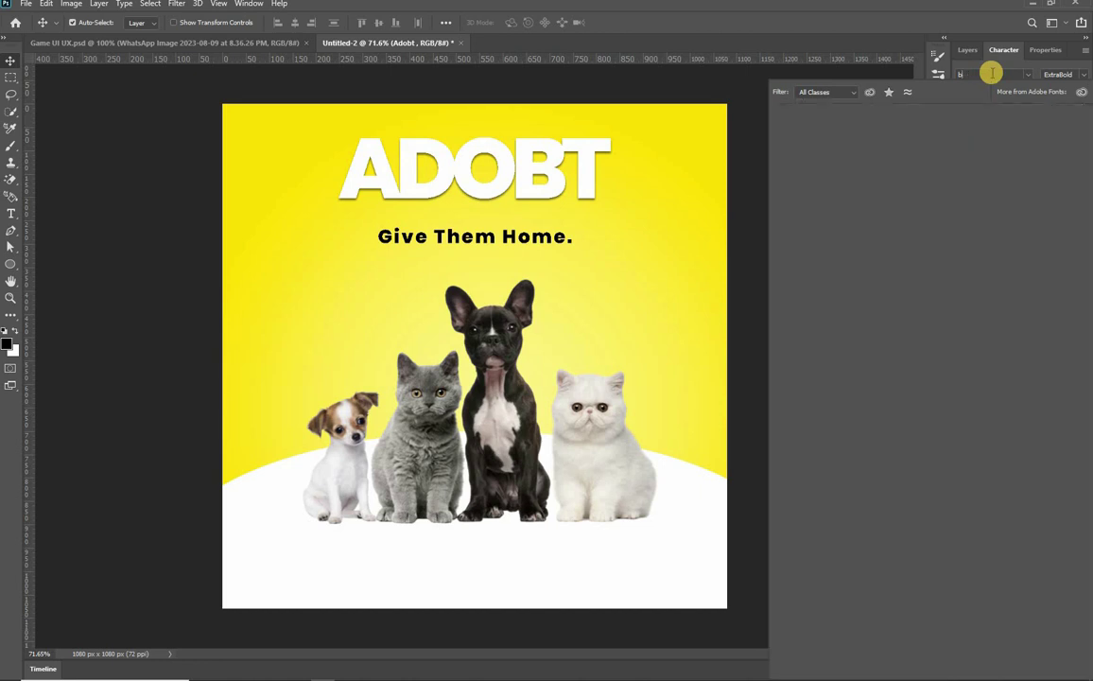
type("al")
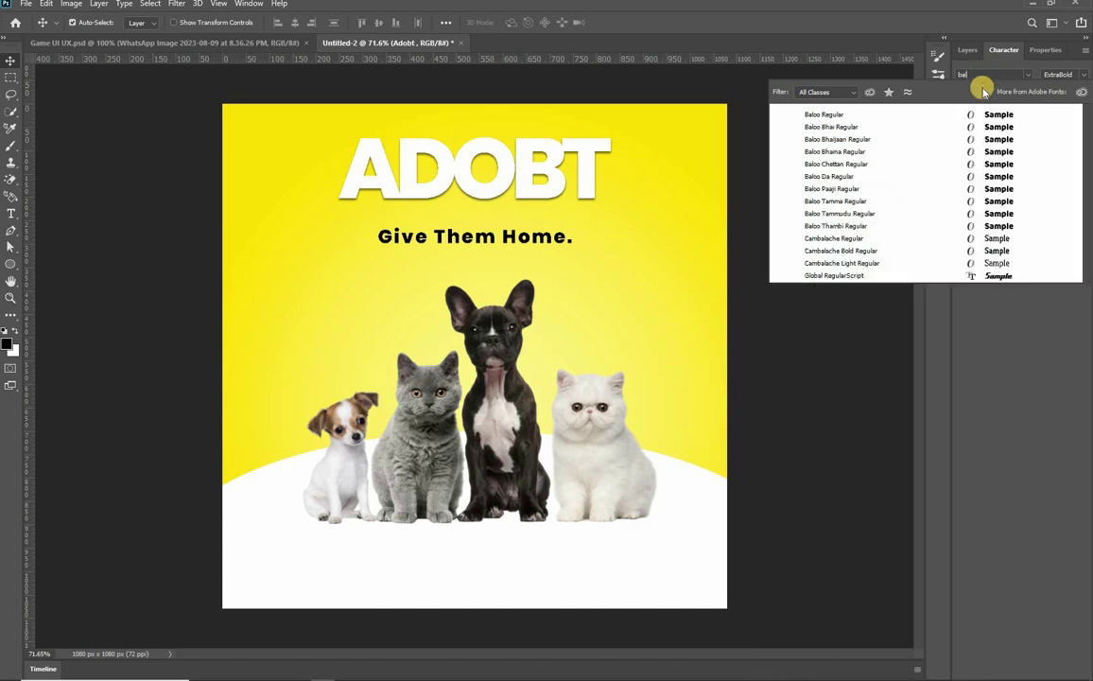
key("Down")
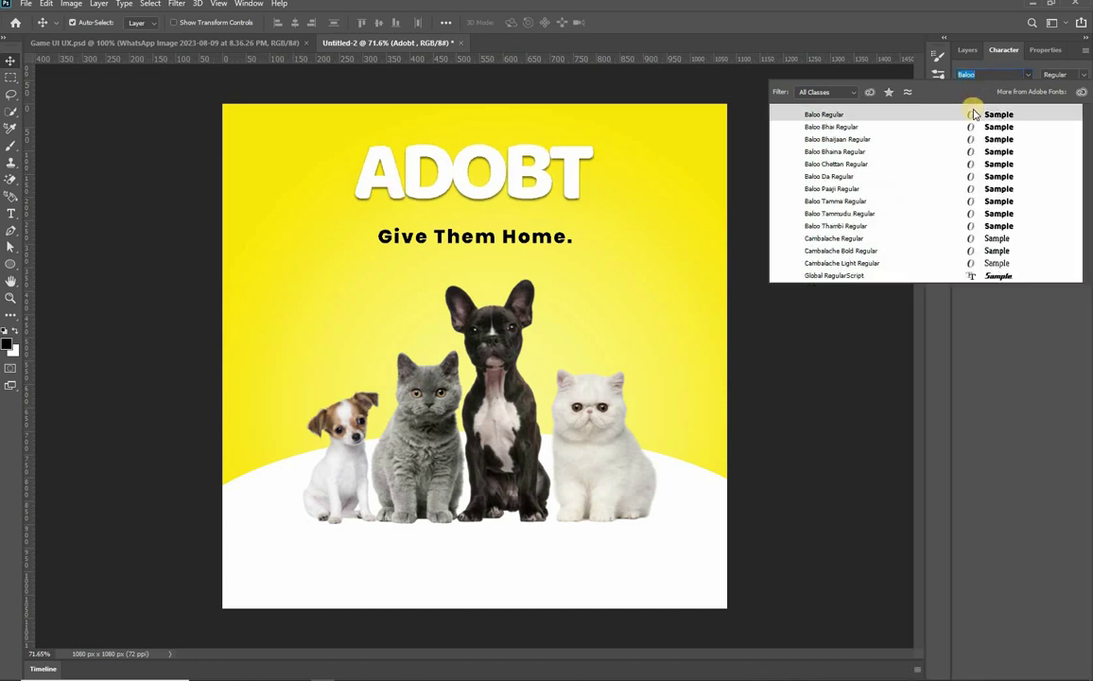
key("Down")
key("Down")
key("Down")
key("Down")
key("Down")
key("Down")
key("Down")
key("Down")
key("Down")
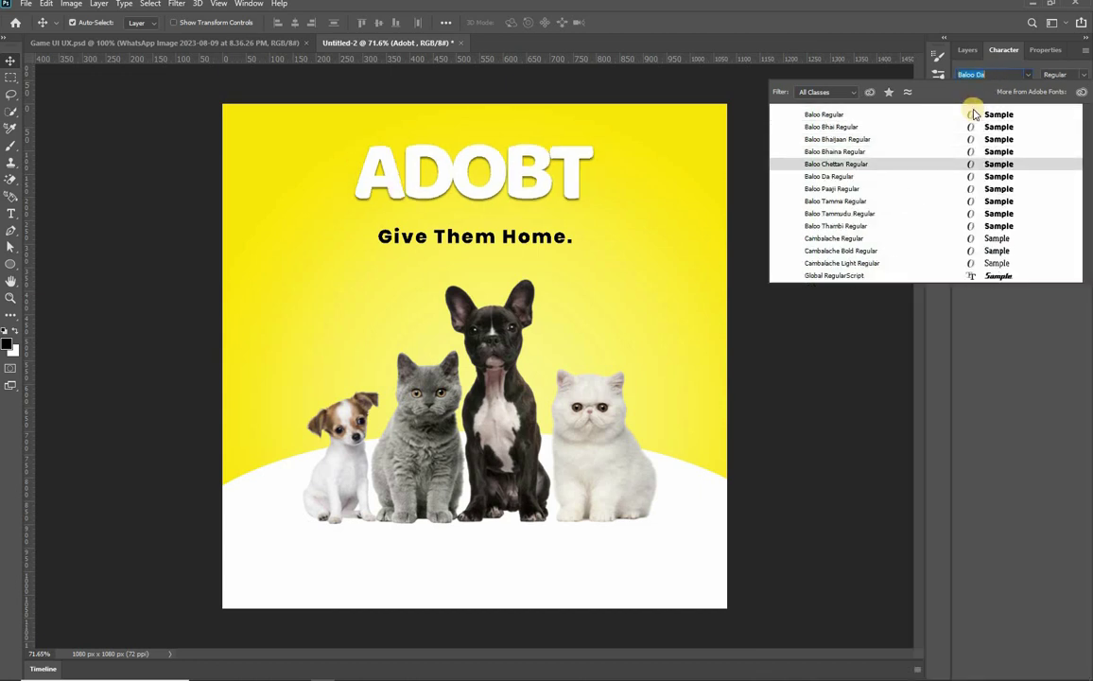
key("Up")
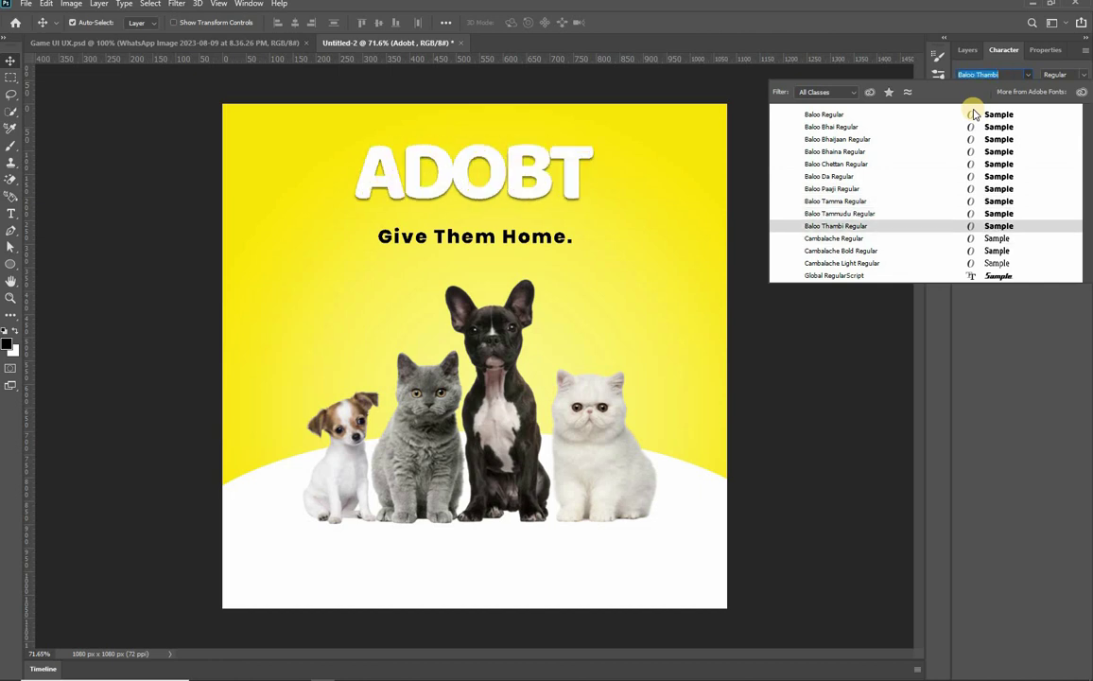
left_click(585, 246)
Scale the ADOBT heading up slightly around its centre
scroll(567, 210, "down", 2)
scroll(571, 246, "up", 1)
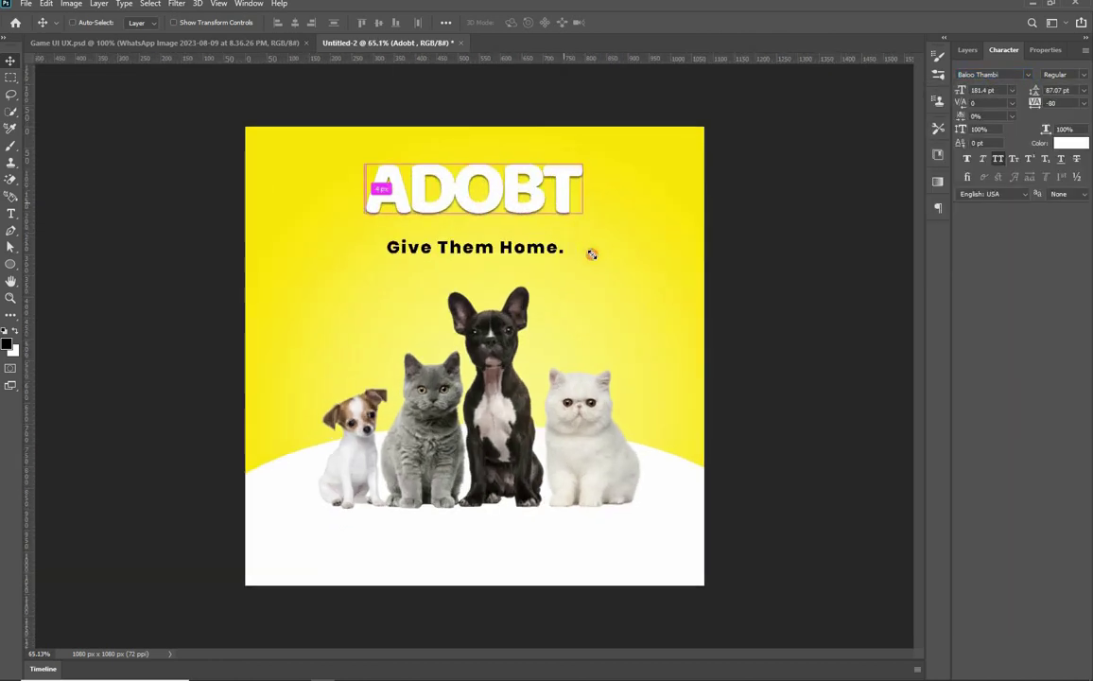
key("ctrl+t")
mouse_move(588, 251)
left_mouse_down()
mouse_move(610, 290)
mouse_move(598, 295)
mouse_move(607, 260)
left_mouse_up()
Set the "Give Them Home." tagline's tracking to 0 and scale it up around its centre to about 56.62 pt
double_click(508, 254)
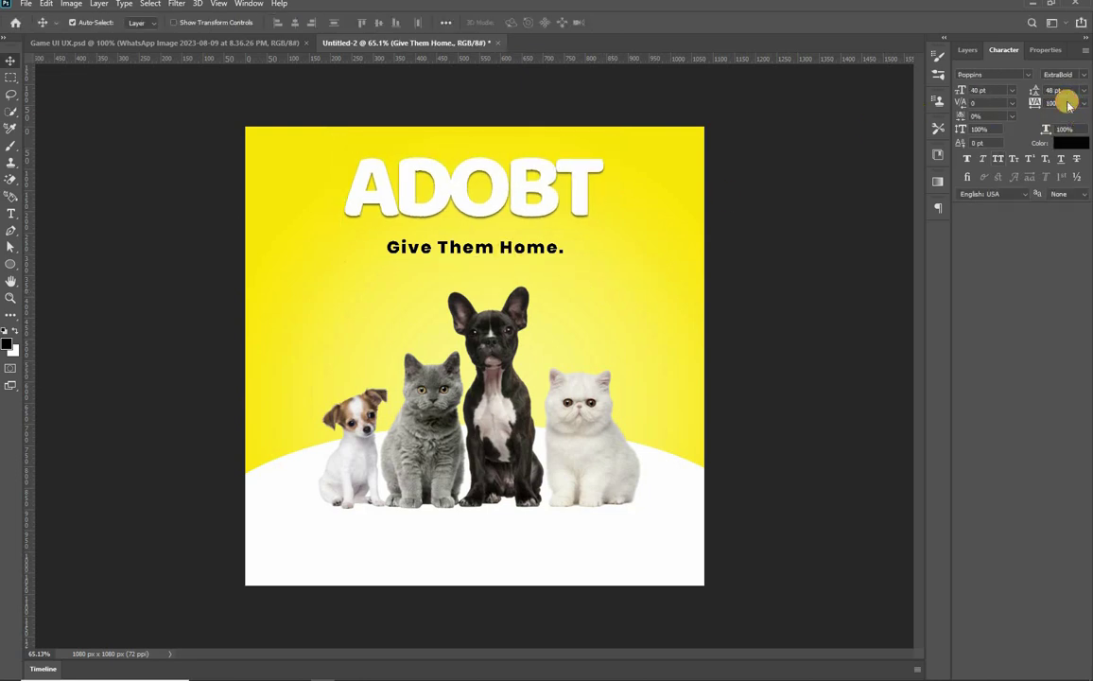
left_click(1067, 104)
type("0")
key("Return")
key("ctrl+t")
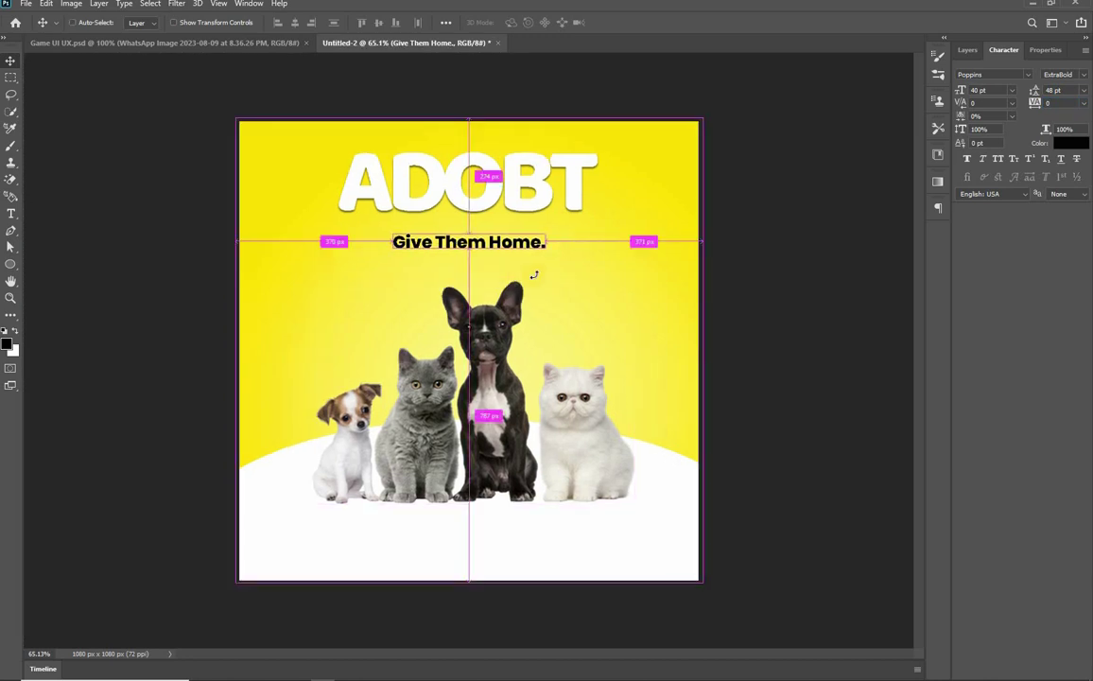
key("ctrl+r")
left_click_drag(549, 265, 582, 286)
key("Return")
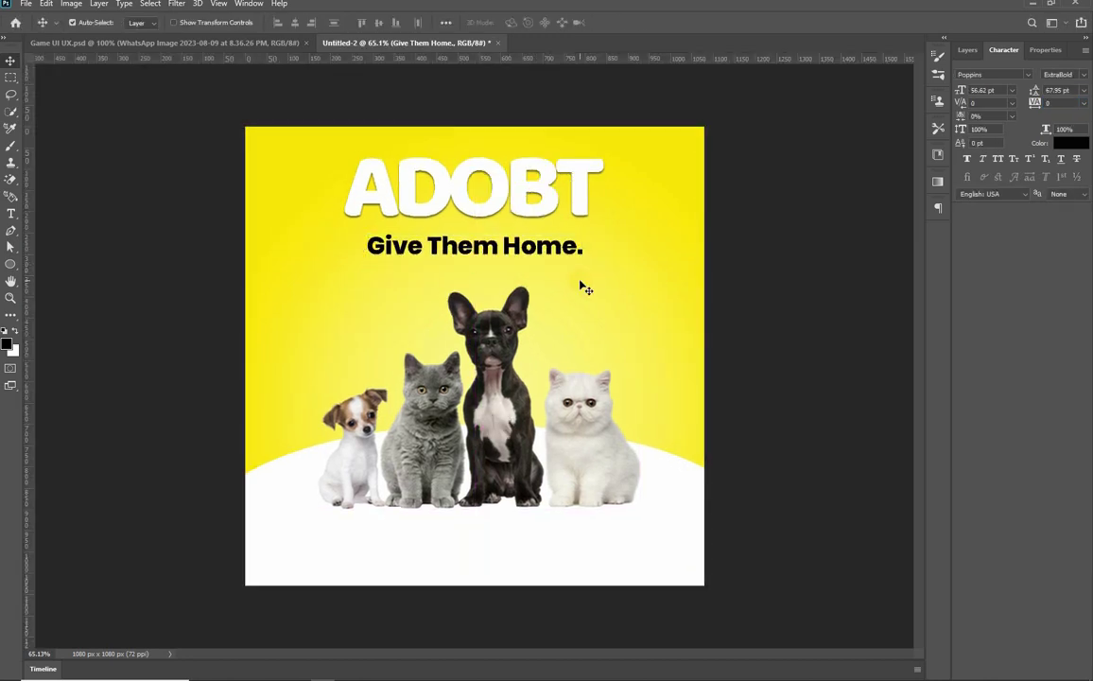
Move the tagline up close beneath the ADOBT heading and centre it horizontally on the canvas
left_click_drag(545, 249, 540, 241)
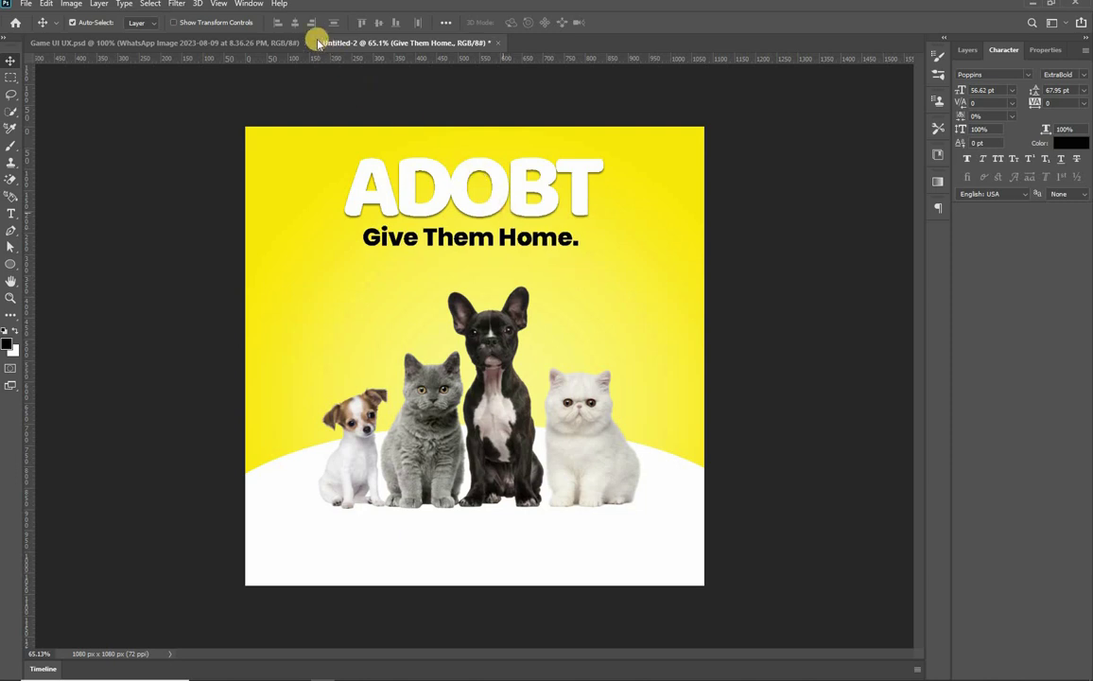
key("ctrl+a")
left_click(294, 22)
key("ctrl+d")
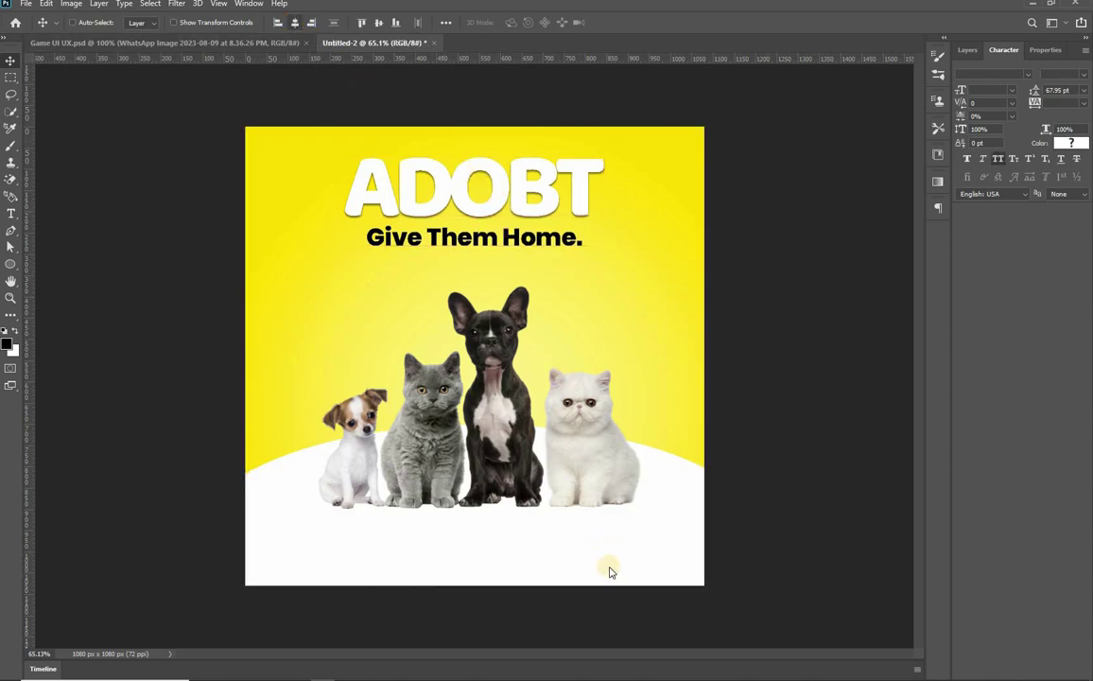
Save the document as pet.psd in the pet folder inside Downloads
key("ctrl+s")
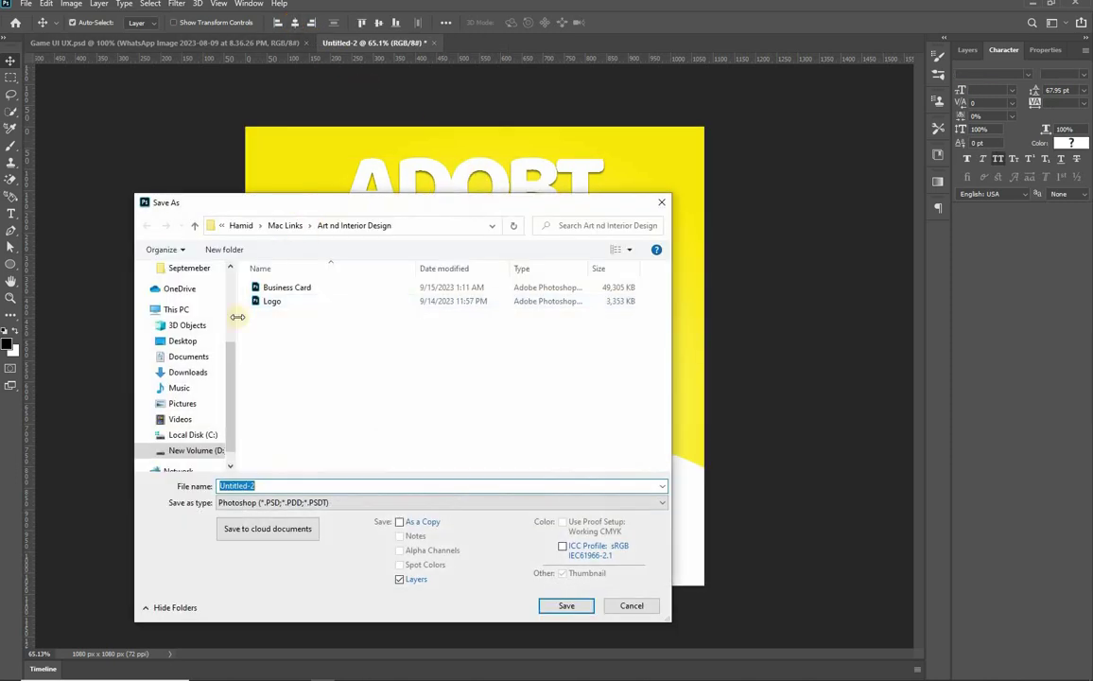
left_click(188, 374)
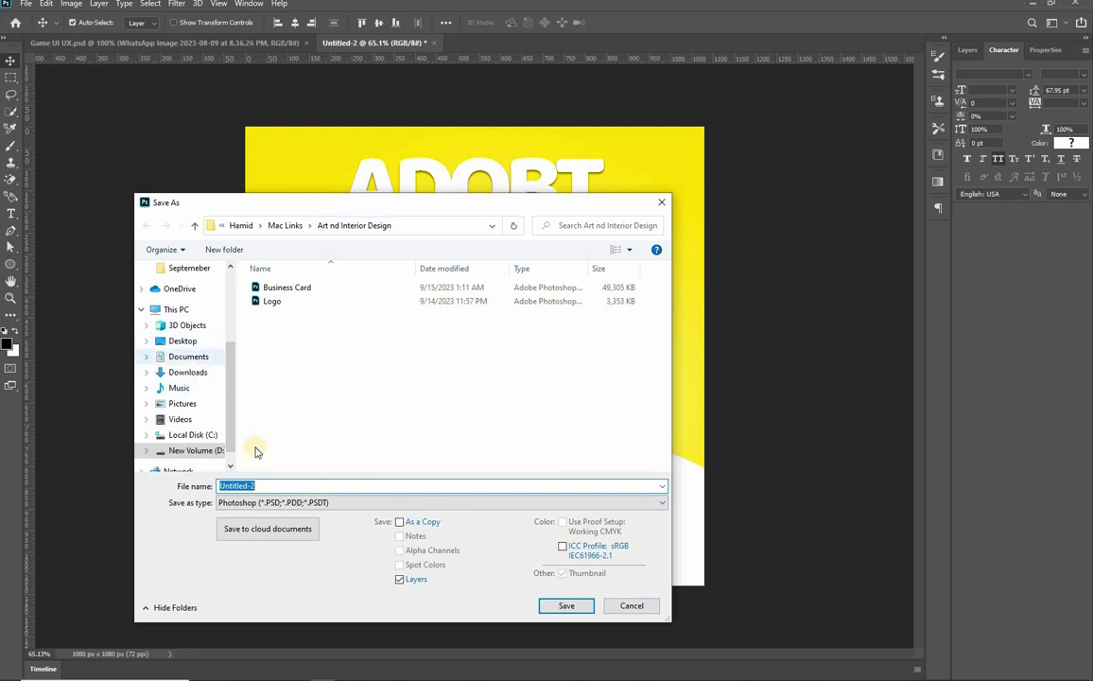
left_click(299, 485)
type("pet")
key("Return")
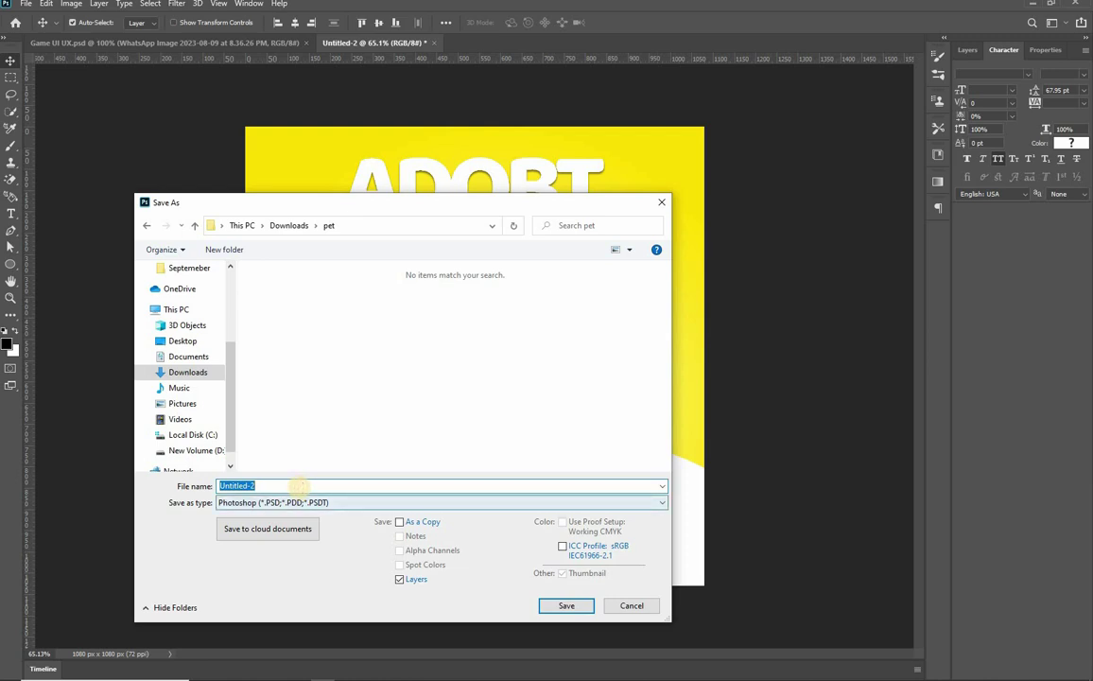
type("pet")
key("Return")
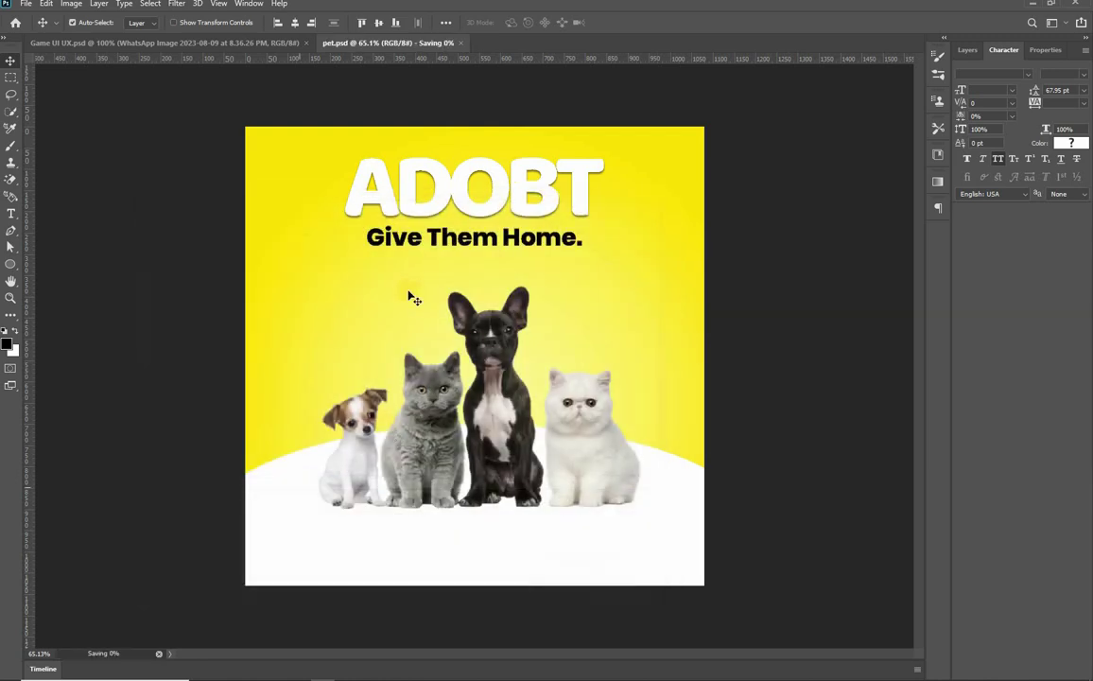
Duplicate the "Give Them Home." tagline straight down onto the white base below the pets
scroll(770, 252, "down", 2)
scroll(771, 251, "up", 1)
left_click(481, 253)
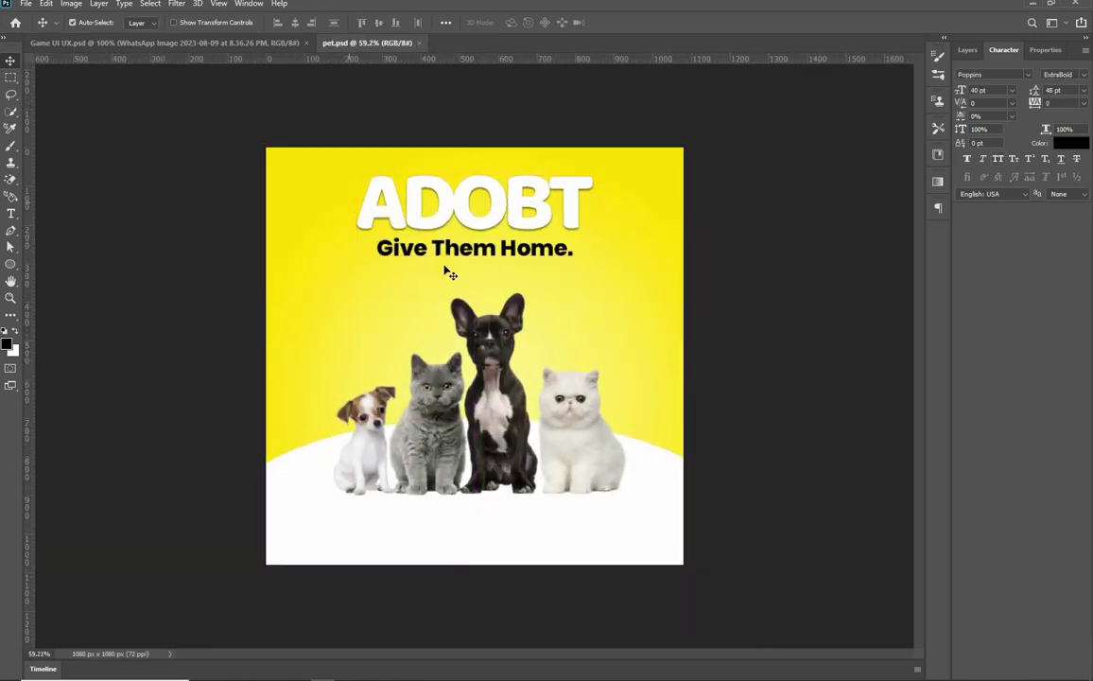
scroll(498, 297, "up", 1)
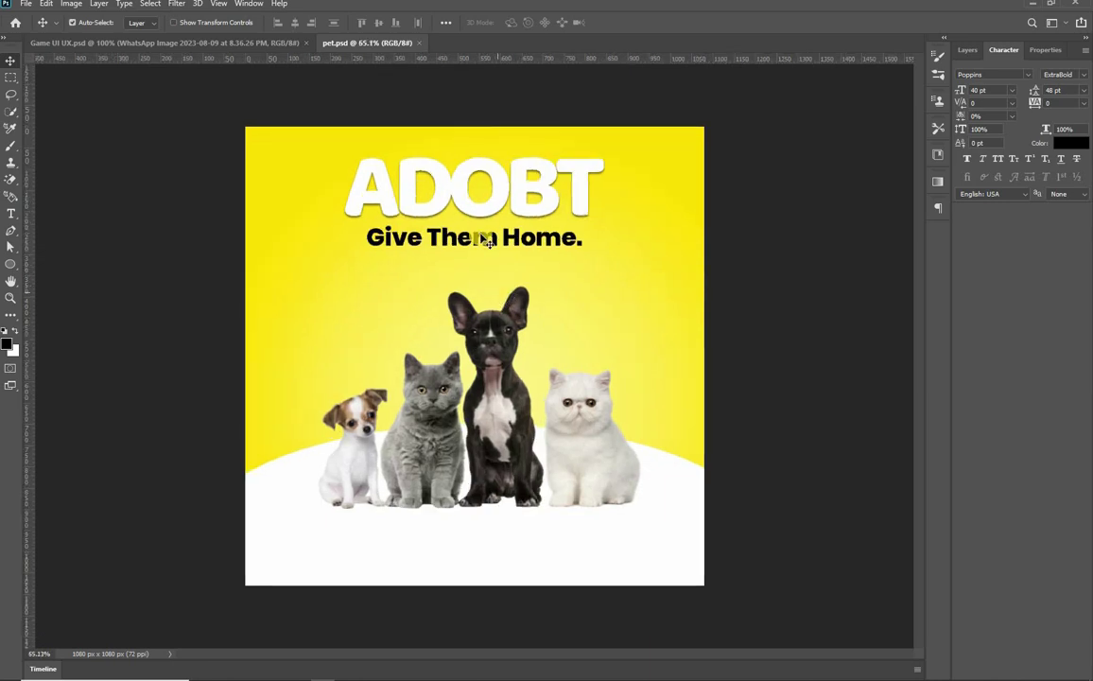
left_click_drag(480, 241, 489, 534)
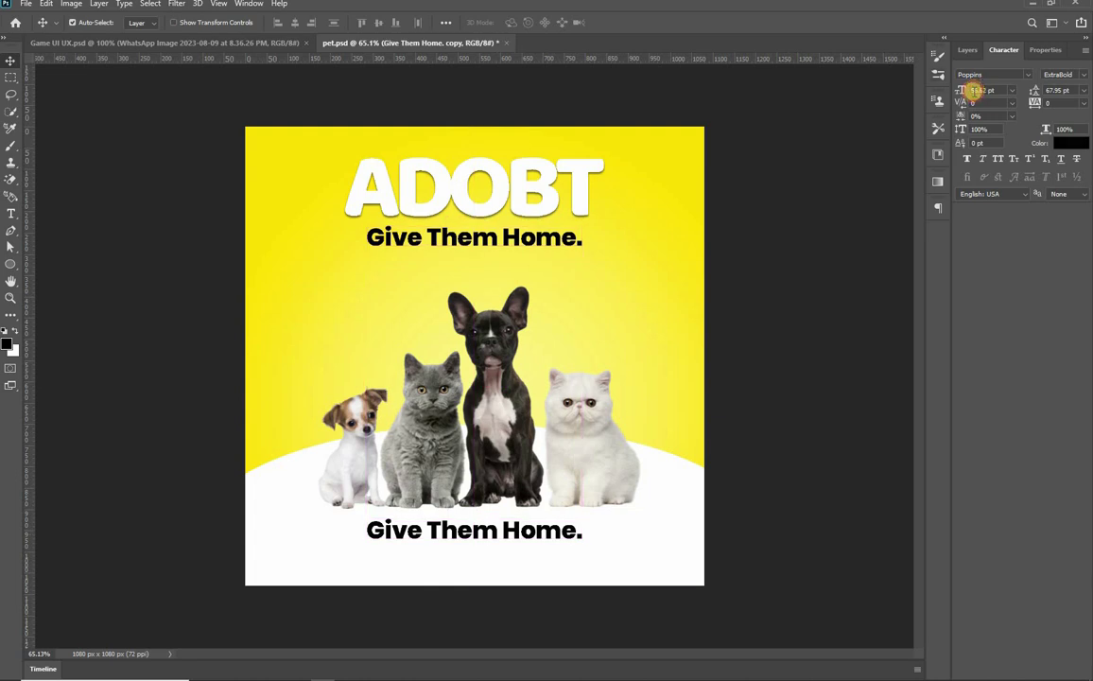
Set the duplicated tagline's font size to 35 pt and its style to Poppins SemiBold
type("35")
key("Return")
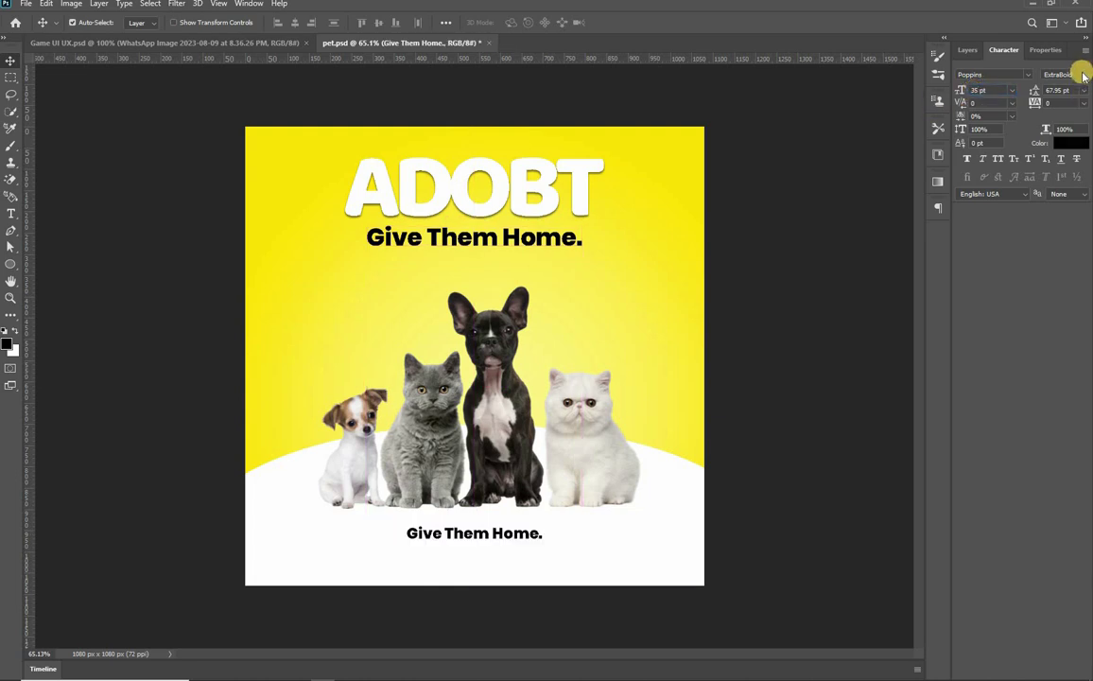
left_click(1034, 193)
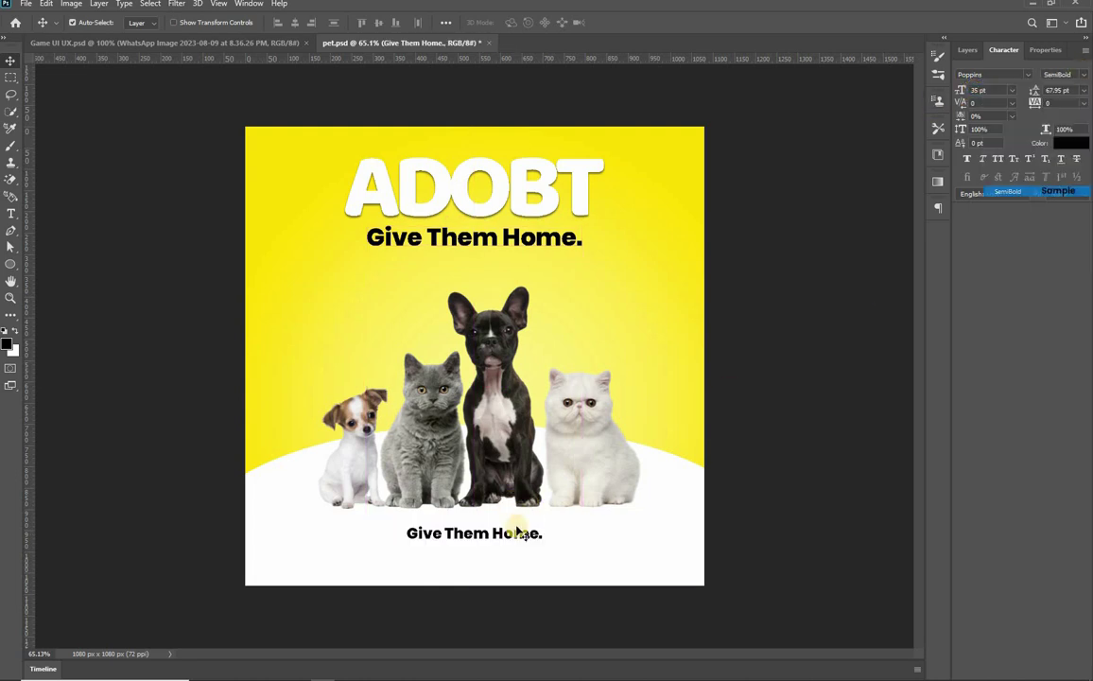
Replace the text of the tagline copy below the pets with "They all deserve home"
left_click(485, 539)
double_click(484, 536)
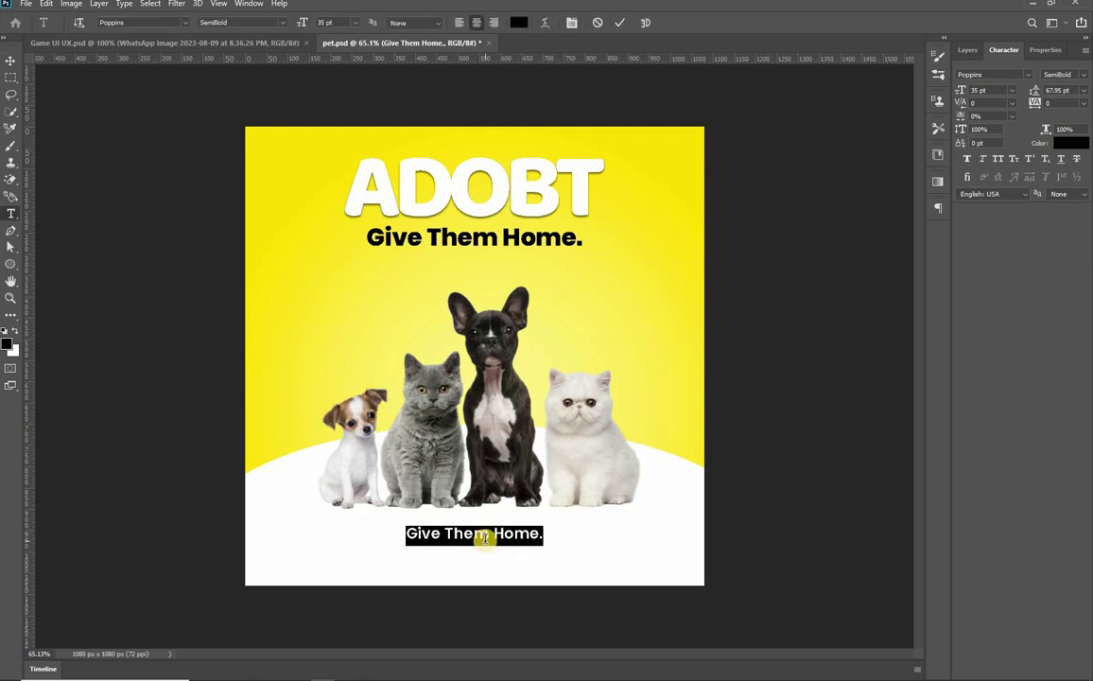
type("They A")
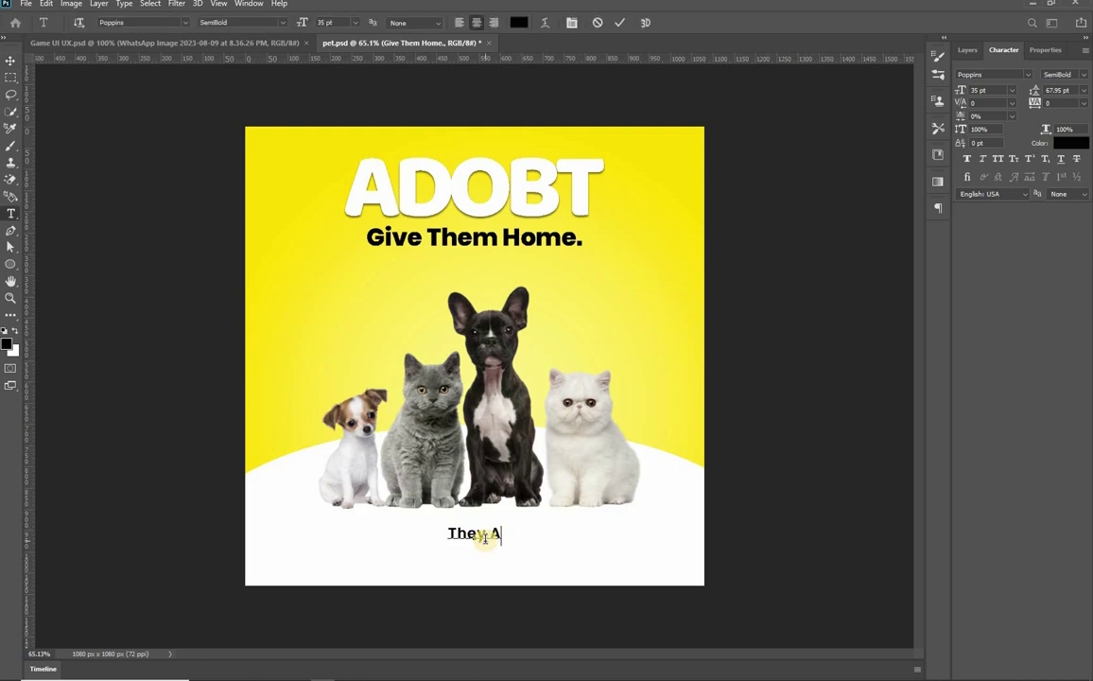
type("ll Deserve Home")
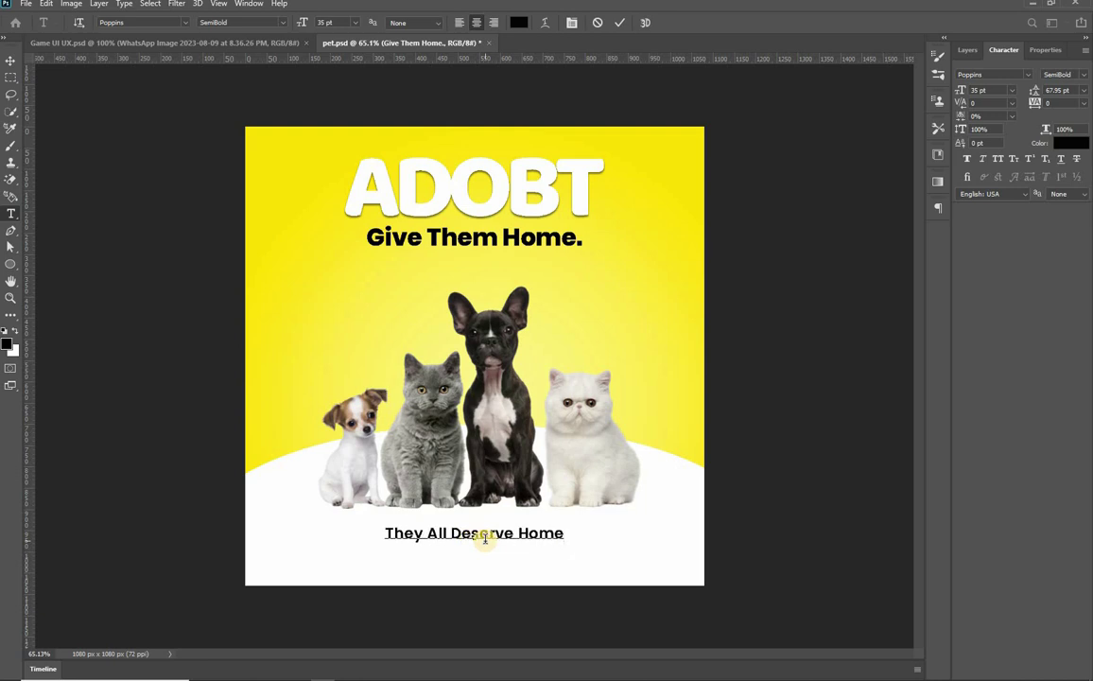
key("BackSpace")
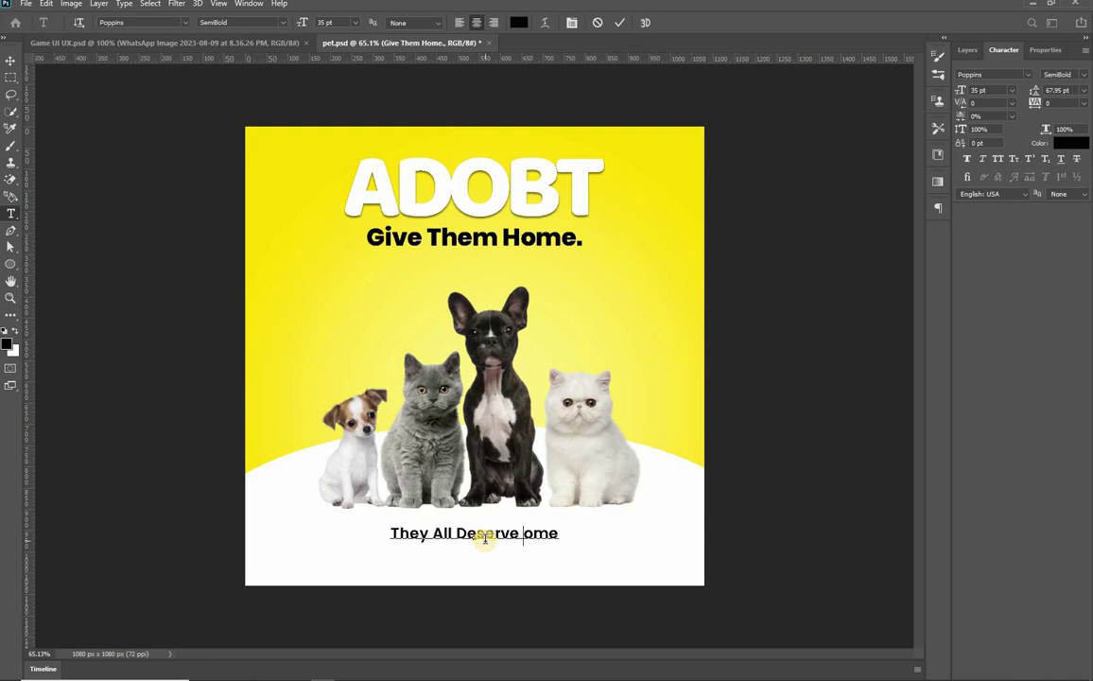
type("h")
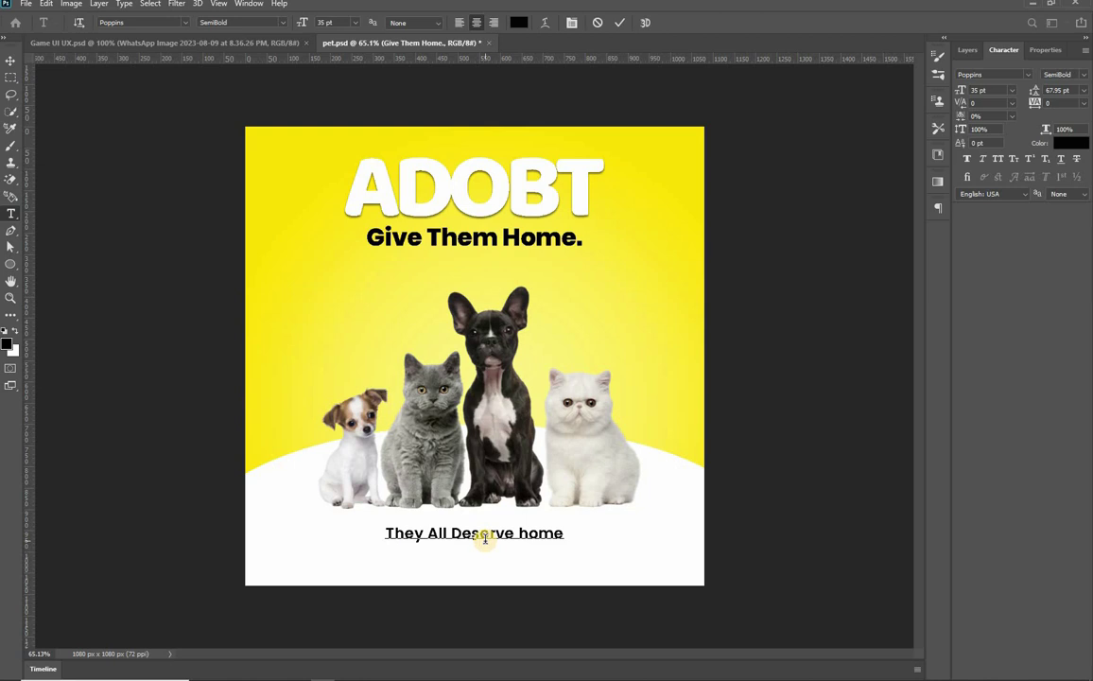
key("BackSpace")
type("d")
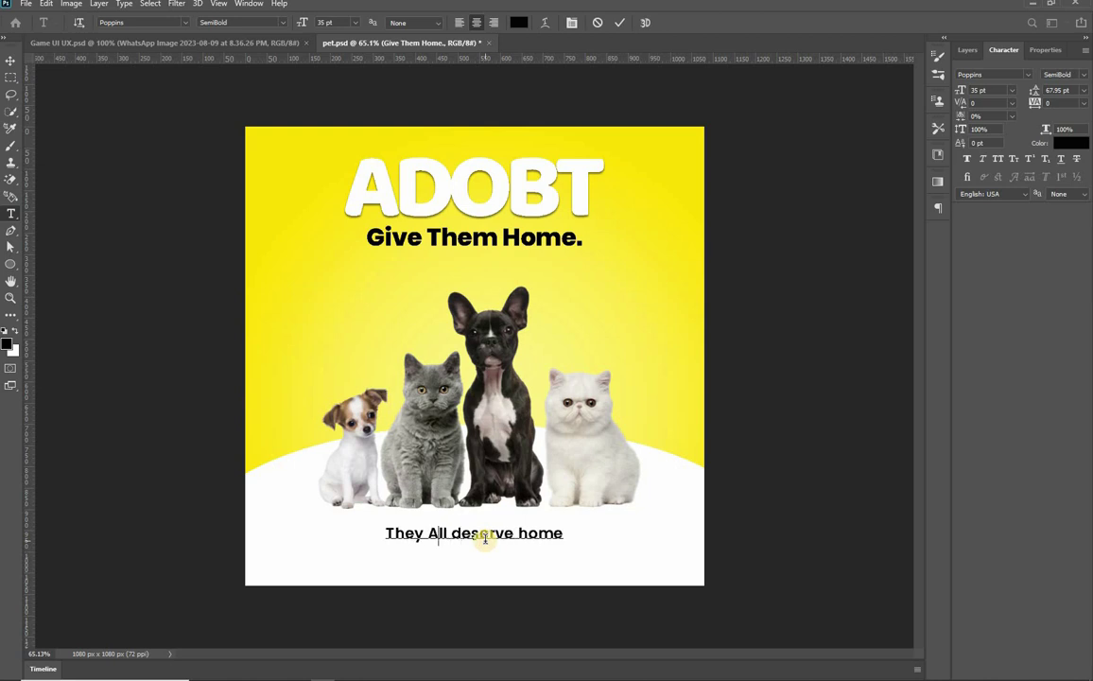
key("BackSpace")
type("a")
key("ctrl+Return")
key("v")
scroll(405, 535, "down", 5)
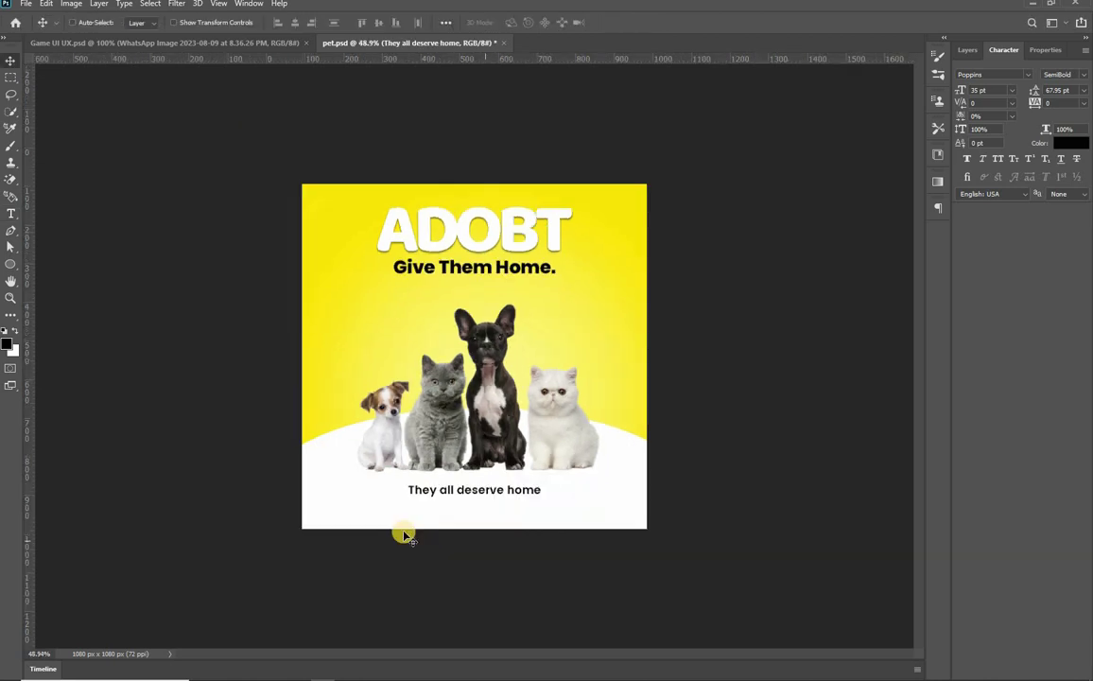
Add an opening and a closing quotation mark, each spaced from the words, around "They all deserve home"
key("ctrl+0")
key("t")
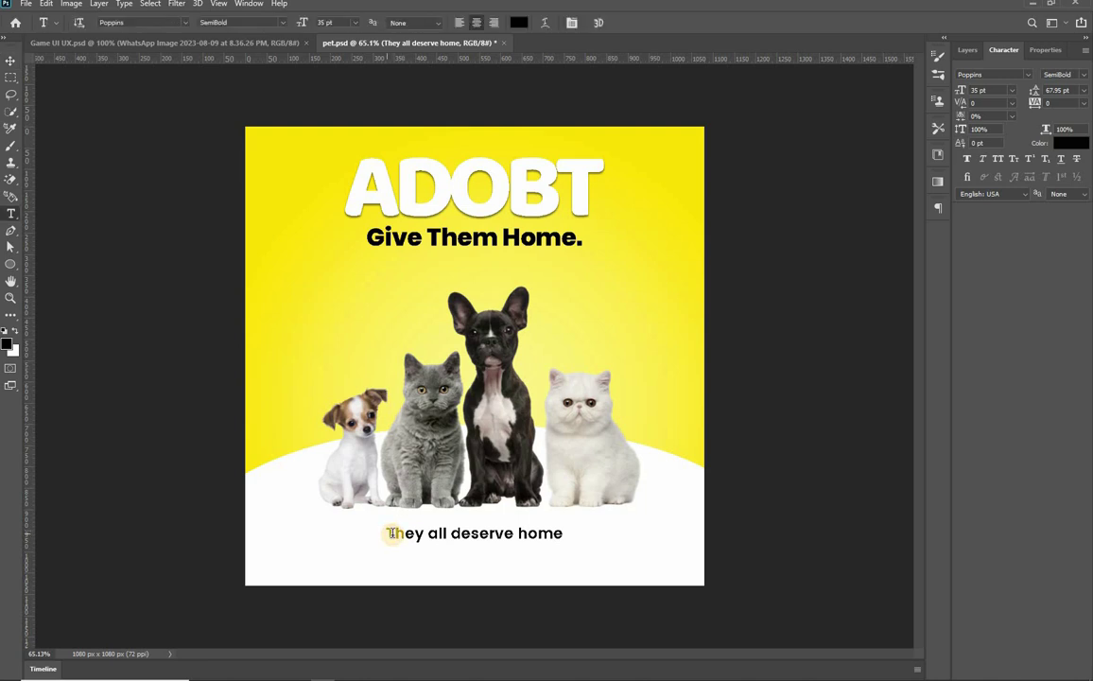
left_click(388, 533)
type("\"")
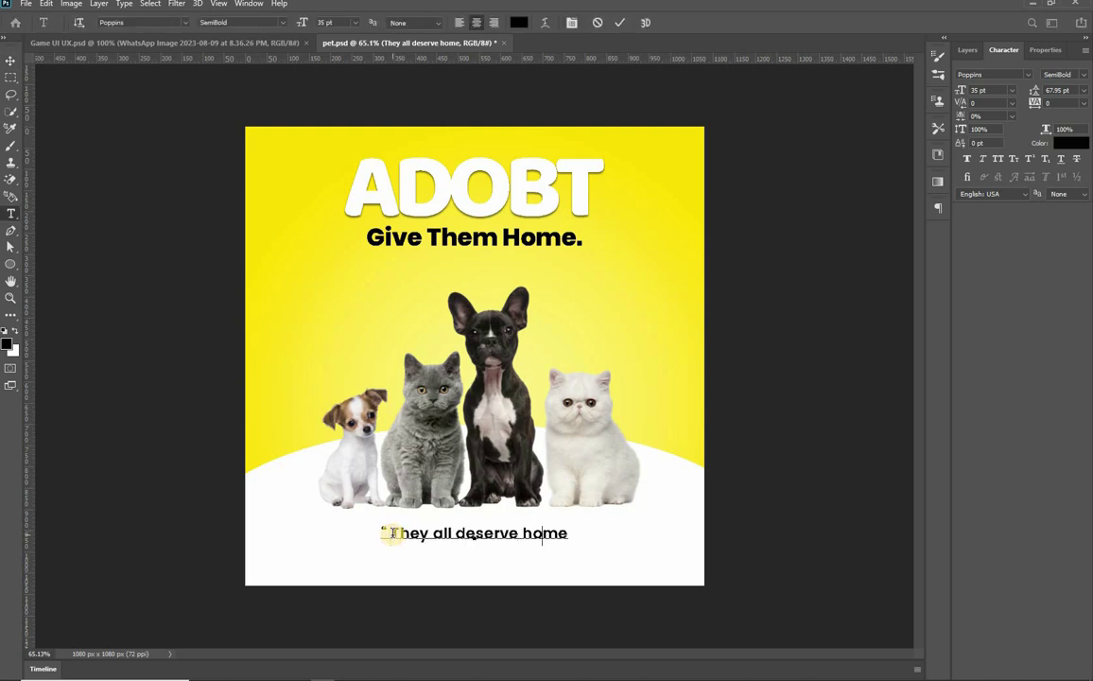
key("End")
type("\"")
key("ctrl+Return")
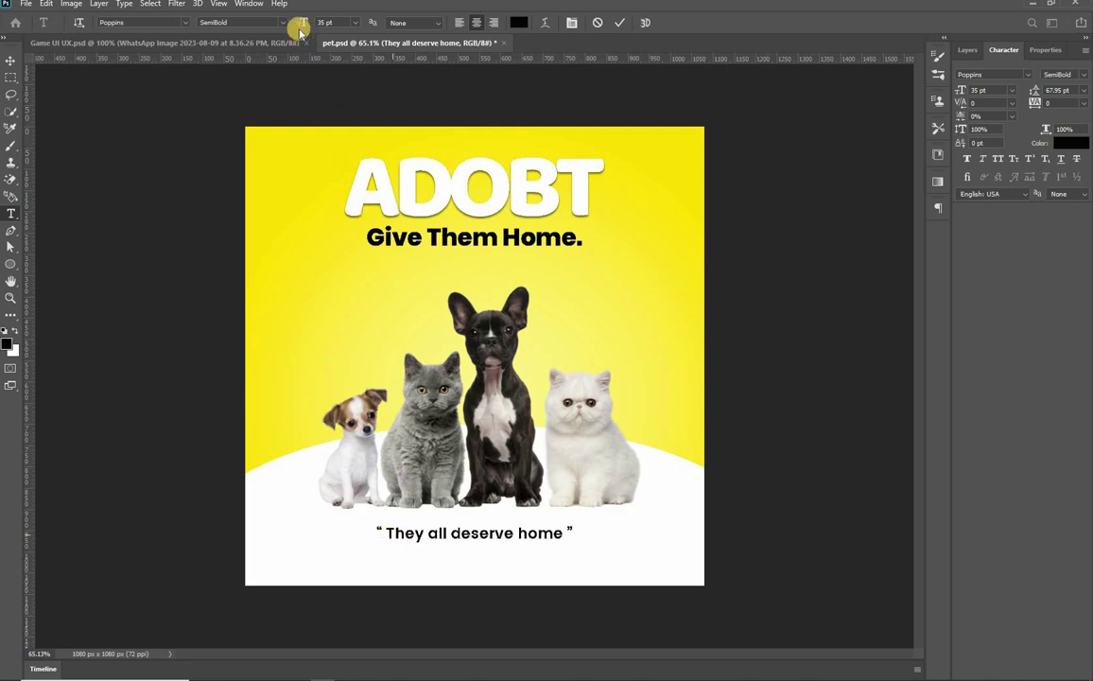
Centre the quoted line horizontally on the canvas and save the document
key("v")
key("ctrl+a")
left_click(294, 23)
key("ctrl+d")
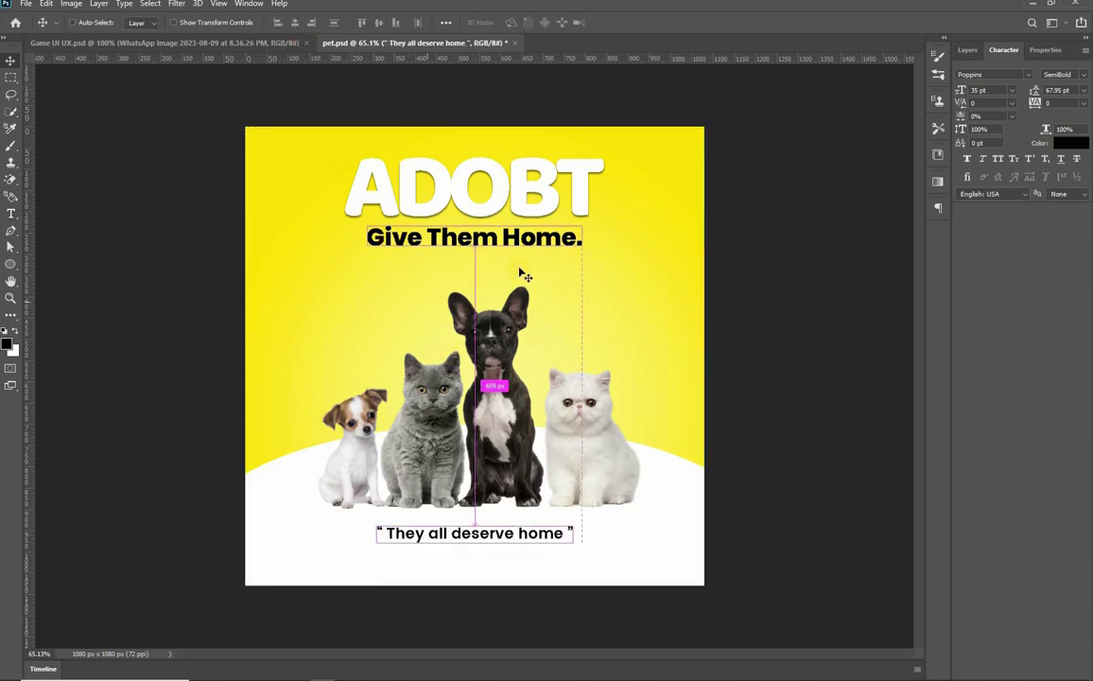
scroll(535, 413, "down", 1)
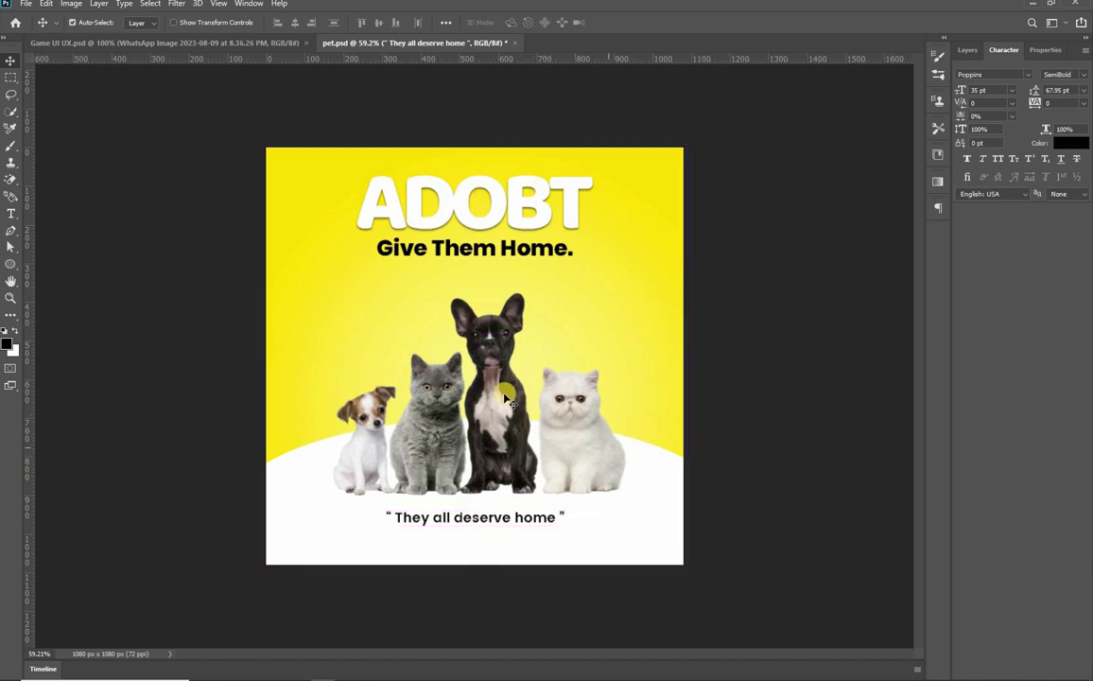
key("ctrl+s")
Duplicate the quoted line to the area above the white cat and change its text to "Take me Home" on two lines
left_click_drag(508, 522, 619, 287)
scroll(612, 264, "up", 1)
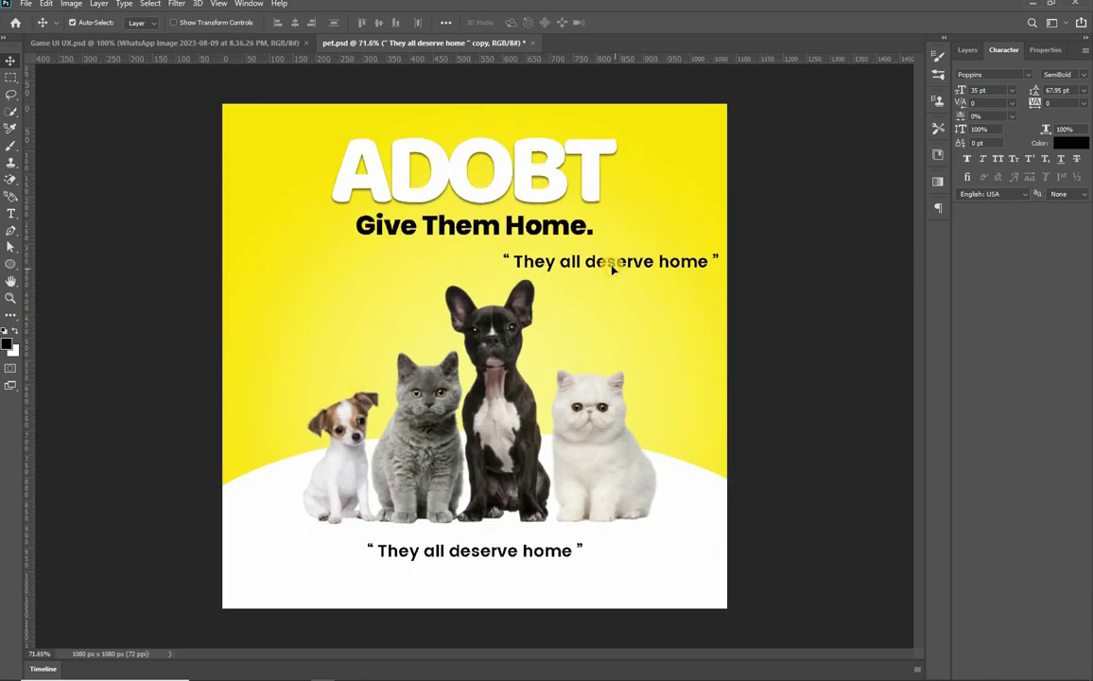
double_click(612, 265)
key("BackSpace")
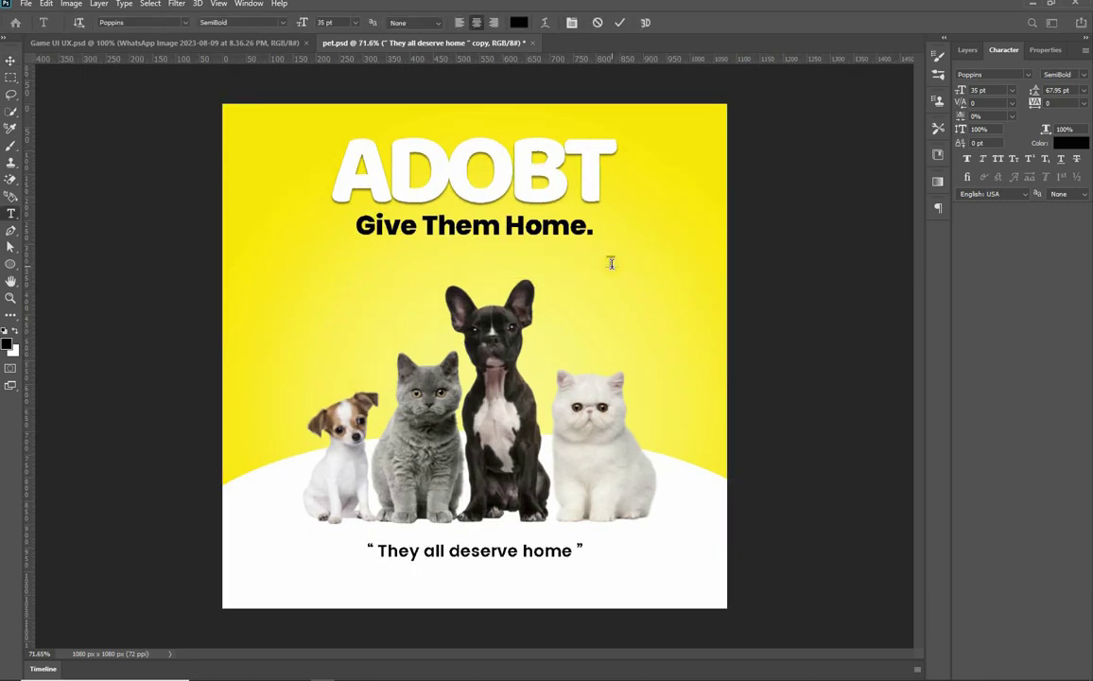
type("Take me ")
type("Home")
key("ctrl+Return")
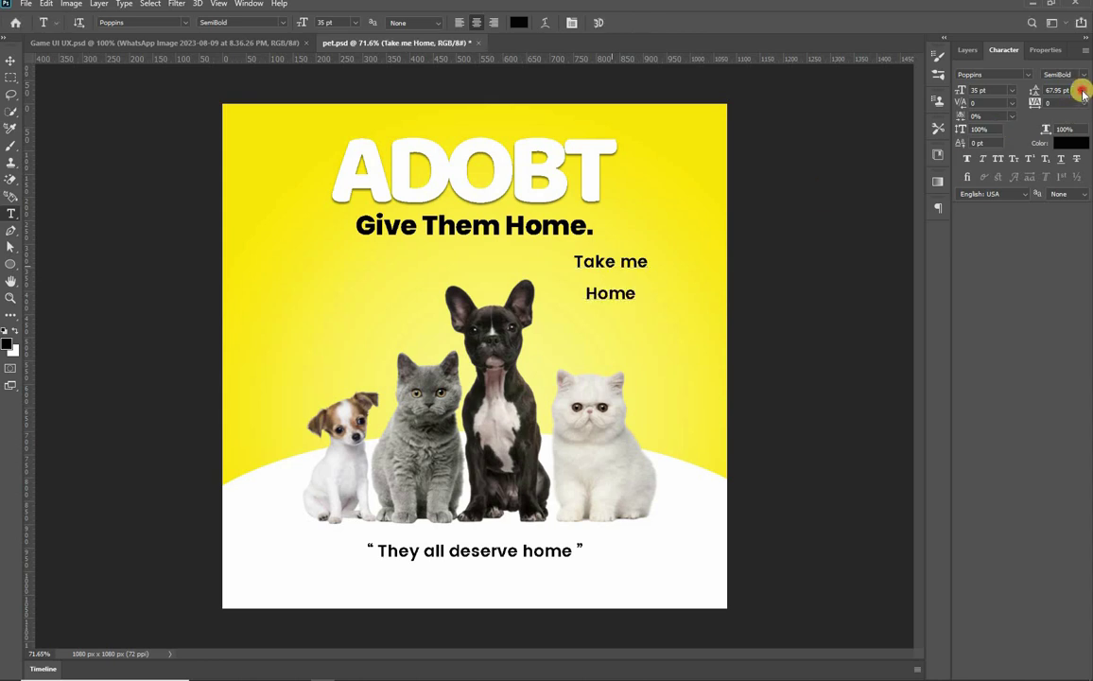
Tighten the leading of the two-line "Take me Home" text to 37.29 pt
left_click(1083, 90)
left_click(1061, 103)
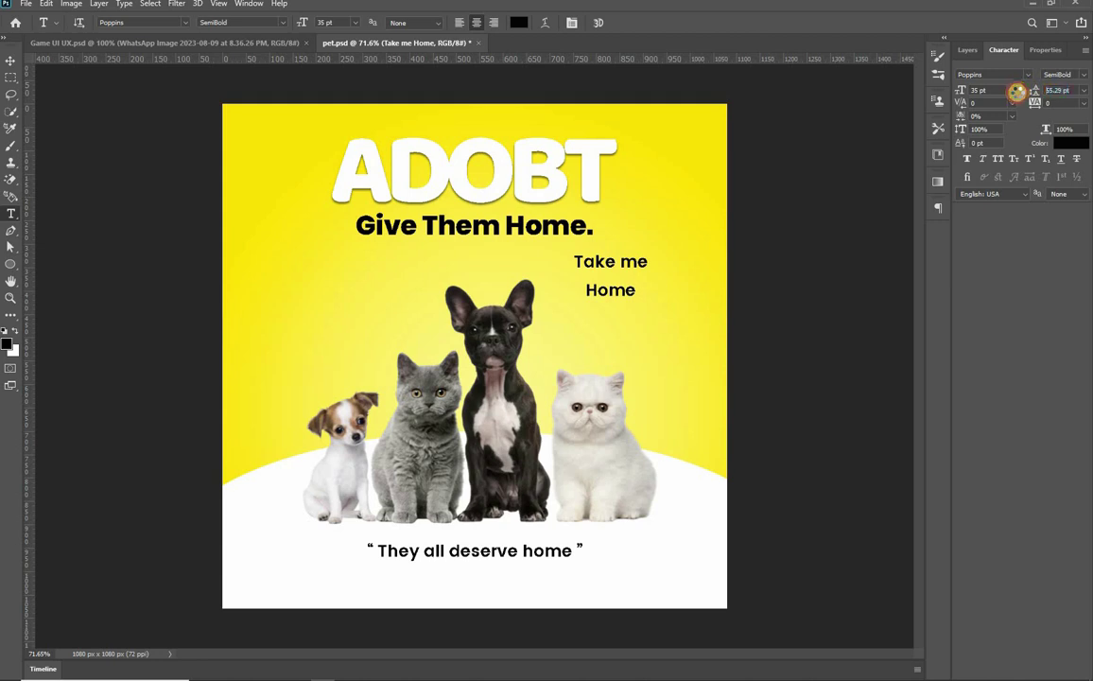
left_click_drag(1035, 90, 1013, 95)
key("Return")
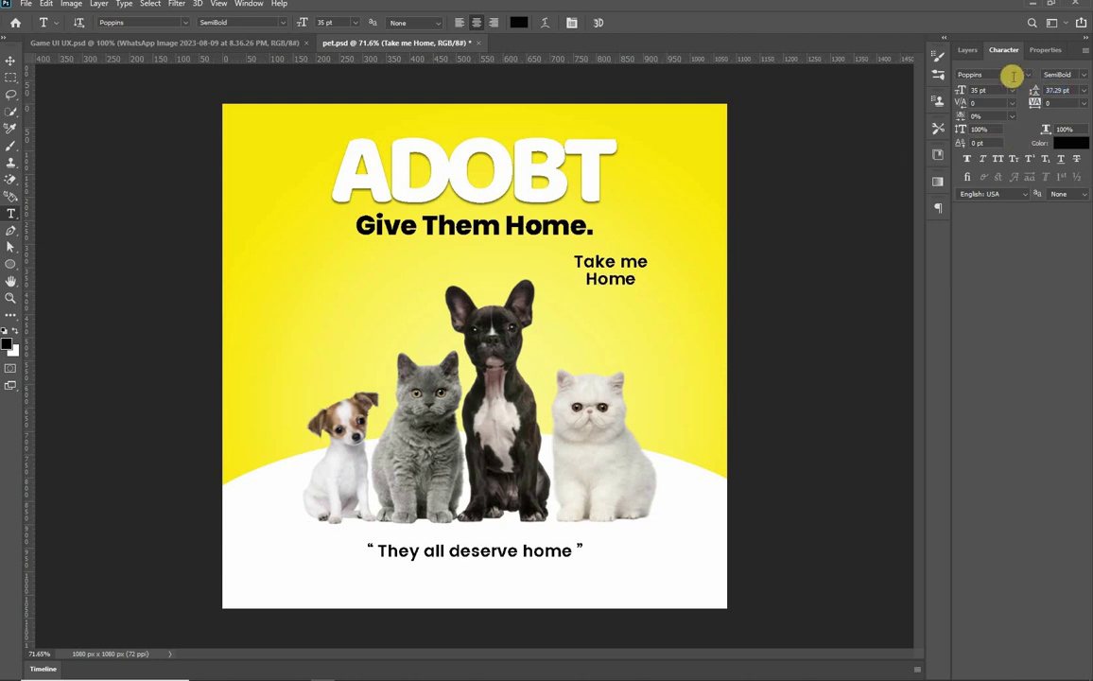
Set the "Take me Home" text in Bebas Neue Bold
left_click(1001, 75)
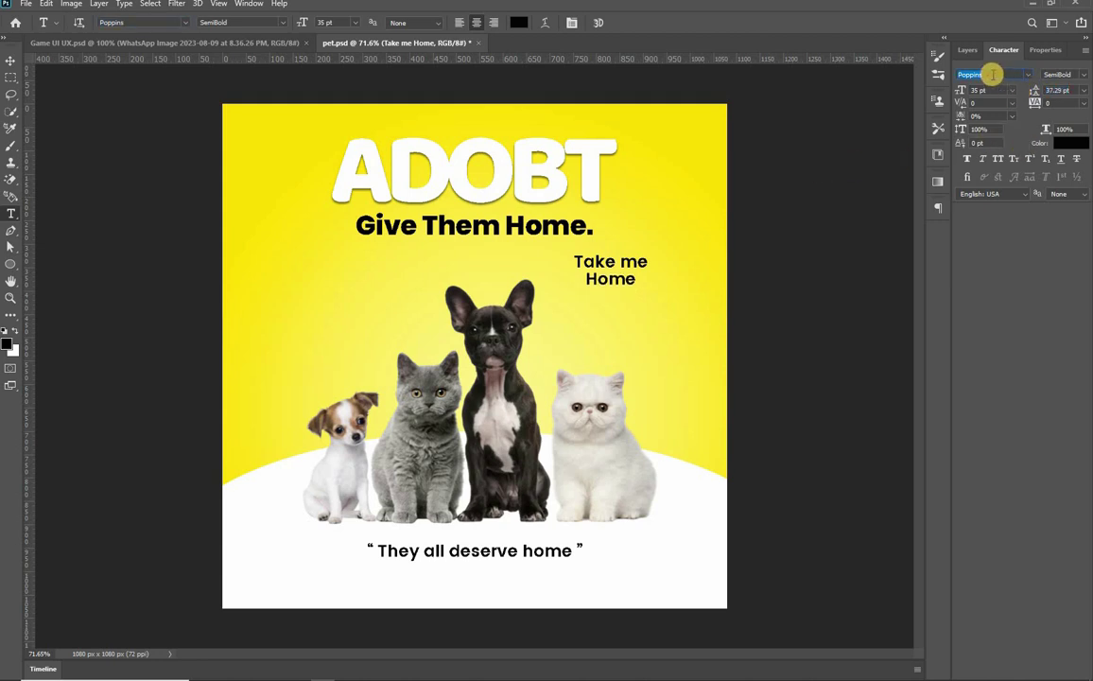
type("Bebas Neue")
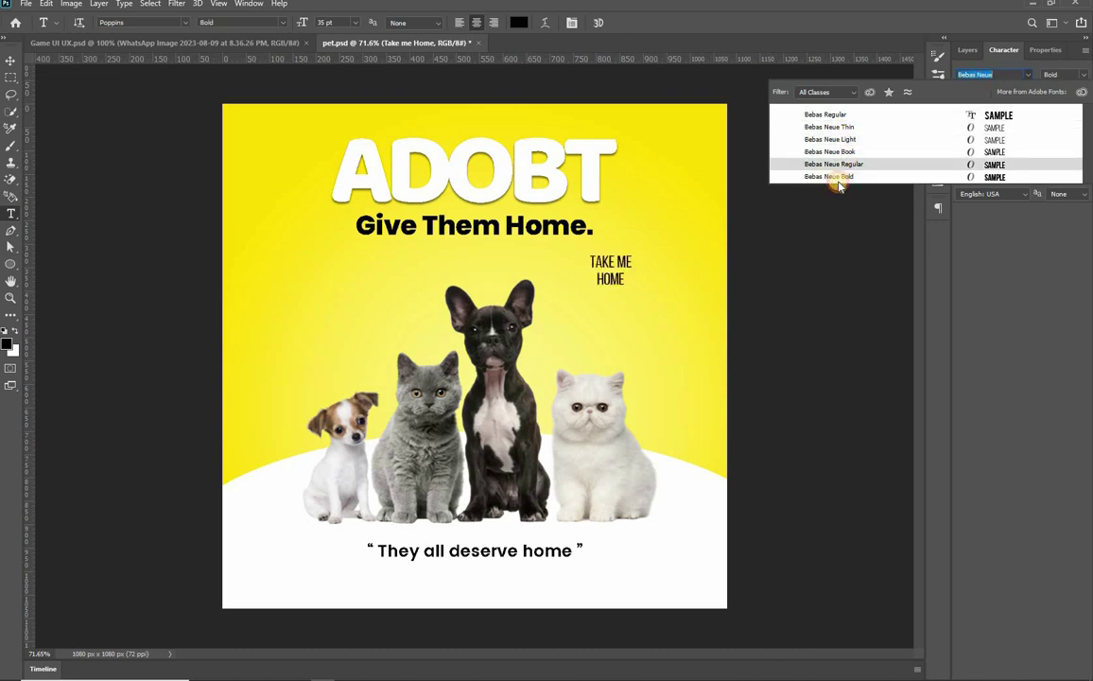
left_click(821, 179)
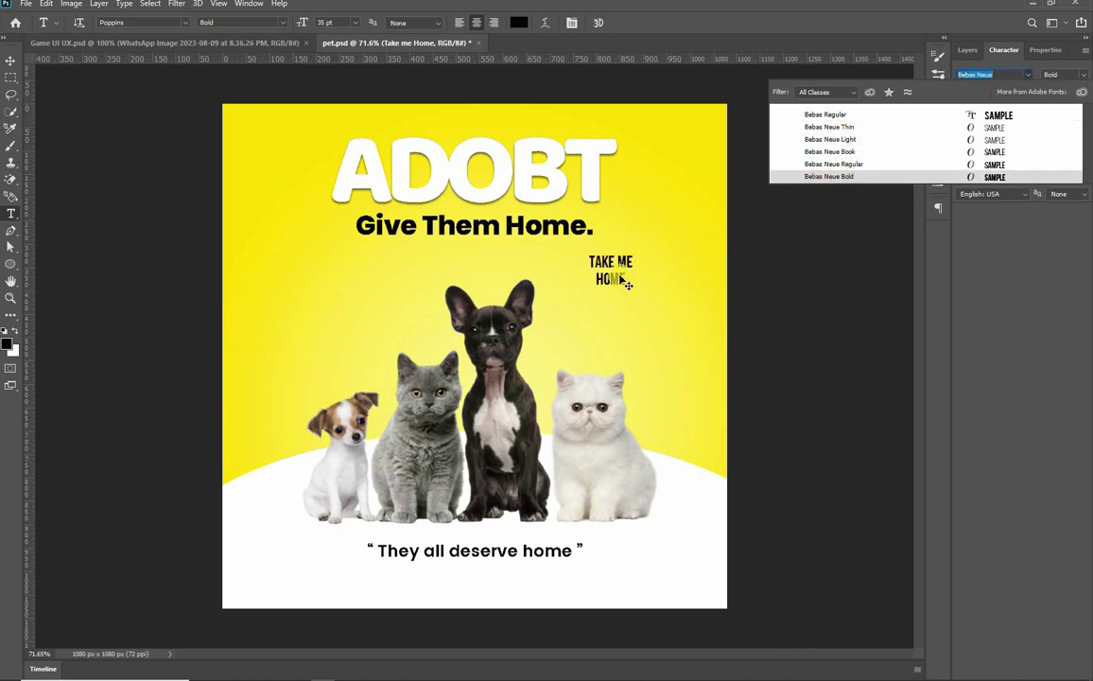
left_click(619, 281)
Move "Take me Home" about 31 px right and 37 px down, and place a copy about 673 px to its left at the same height
key("v")
left_click_drag(629, 293, 644, 313)
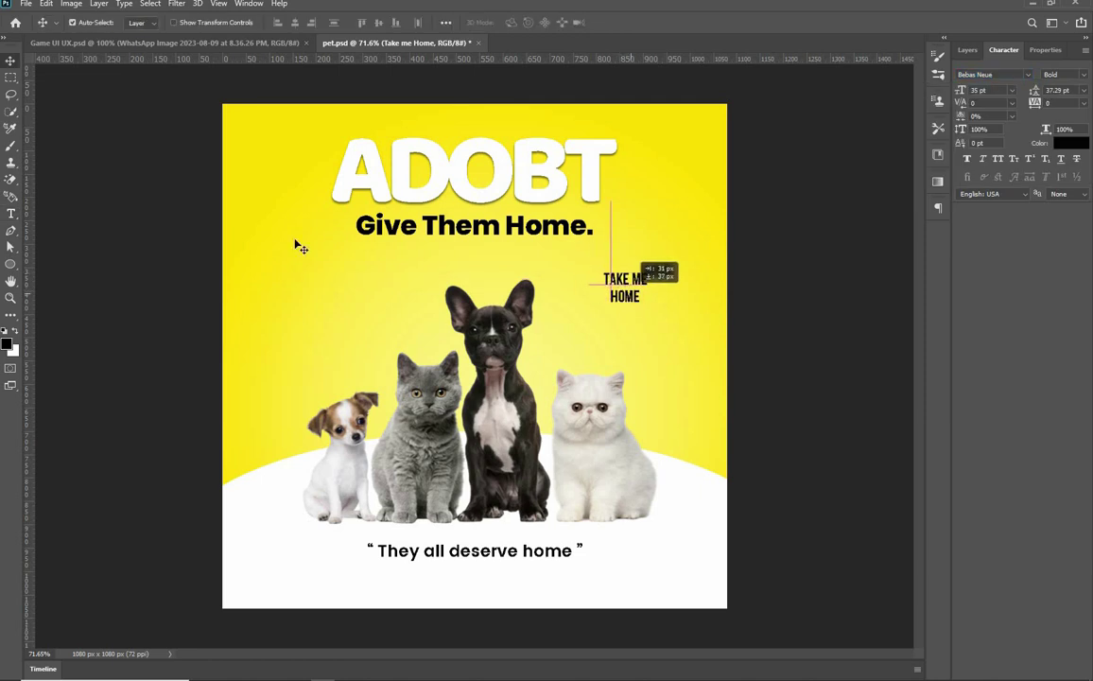
left_click(383, 290)
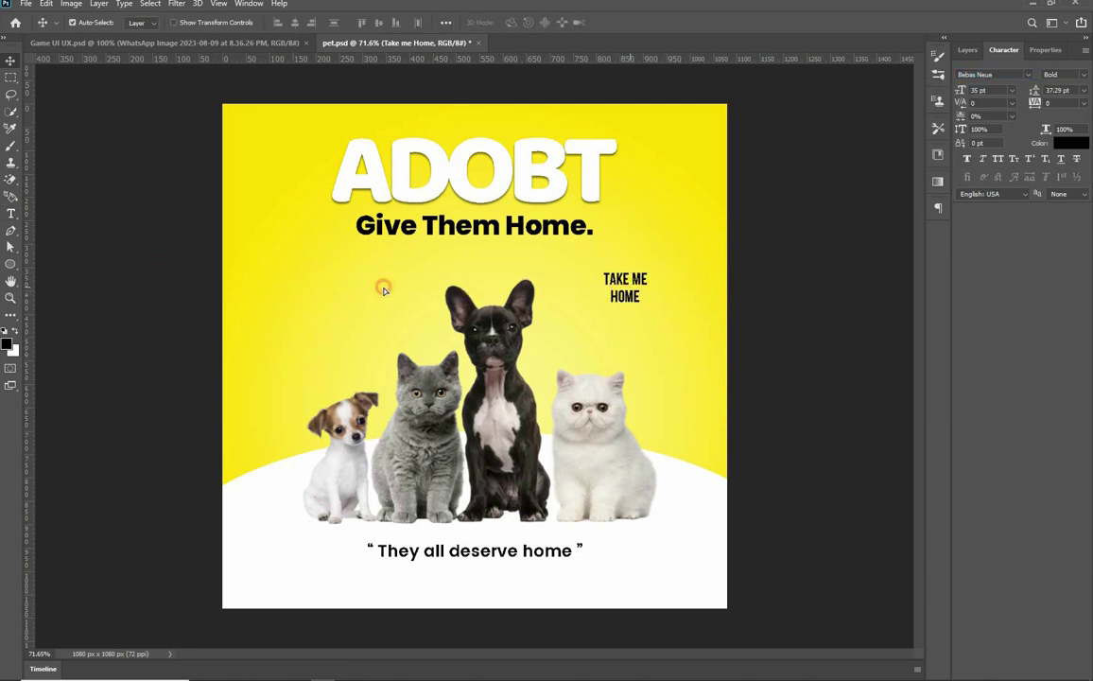
left_click_drag(319, 289, 316, 289)
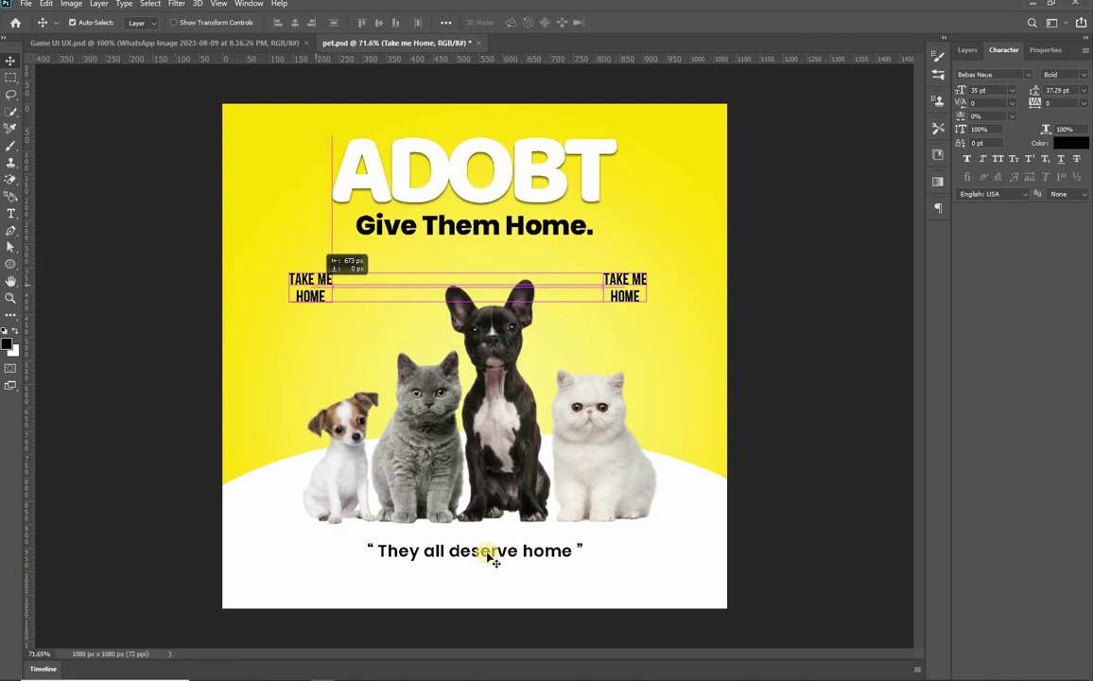
Replace "home" with "more Care" in the quoted line below the pets and centre the line horizontally on the canvas
double_click(523, 550)
left_click_drag(525, 552, 565, 552)
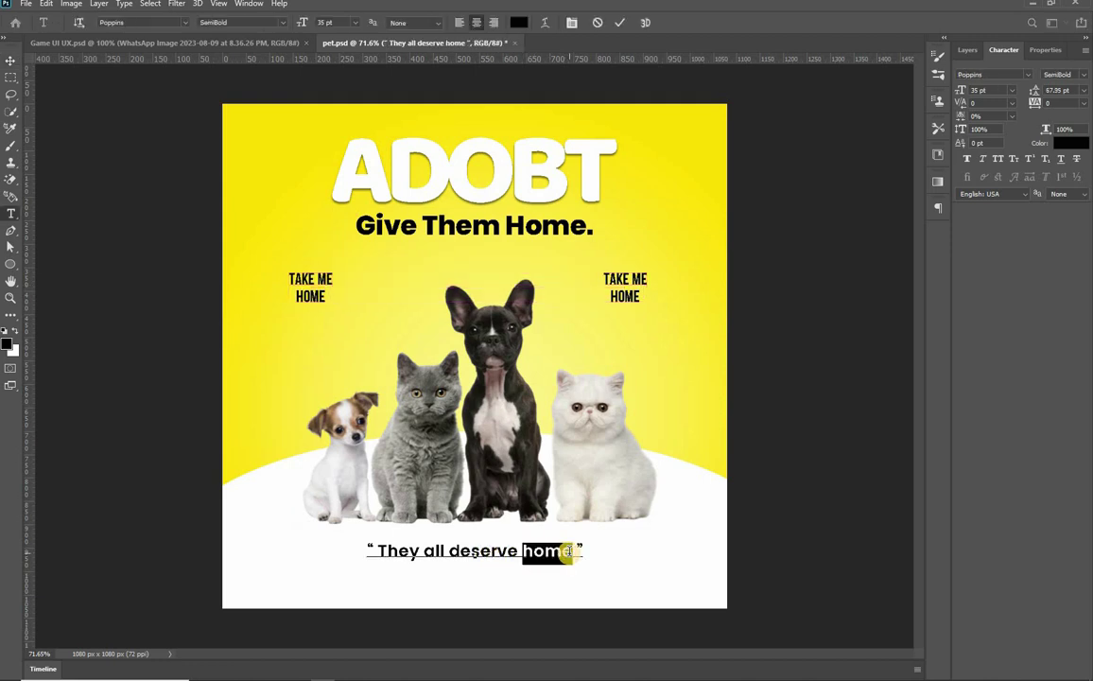
type("more Care")
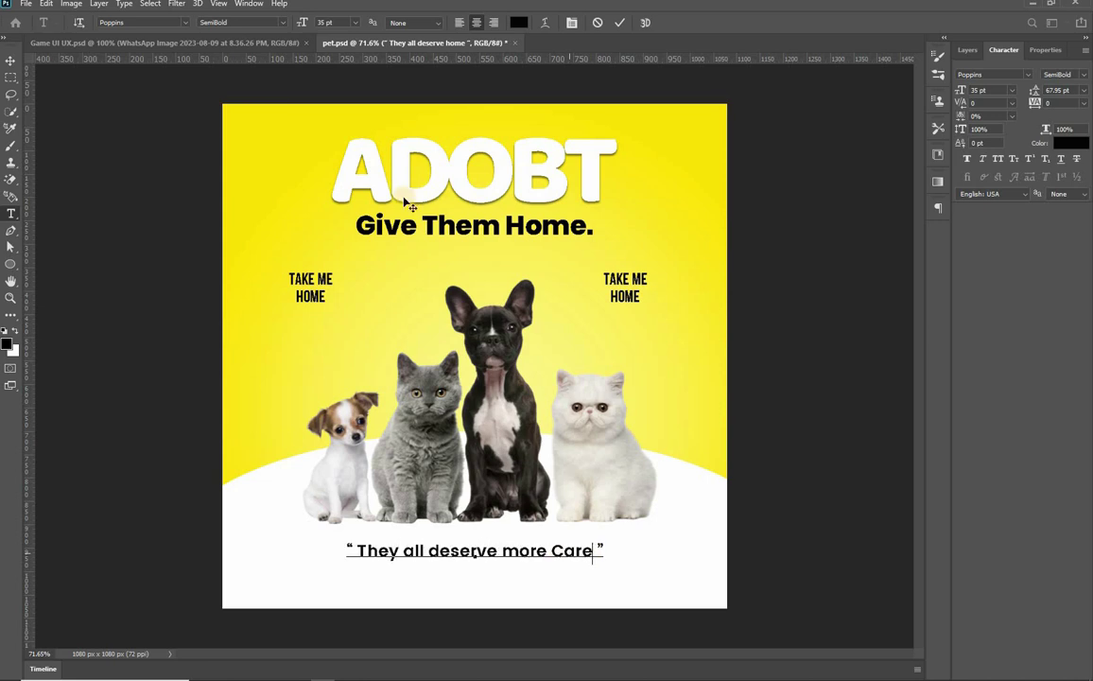
key("ctrl+Return")
key("v")
key("ctrl+a")
key("ctrl+d")
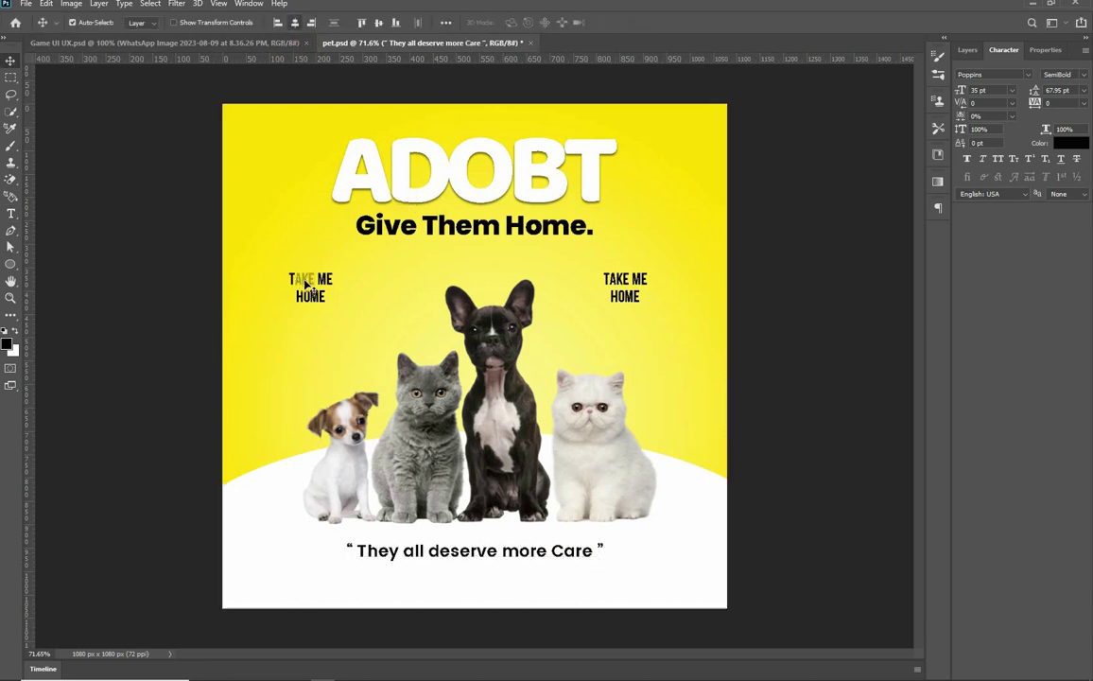
Replace the left callout text with "all they need home" broken over two lines, and save the document
double_click(302, 279)
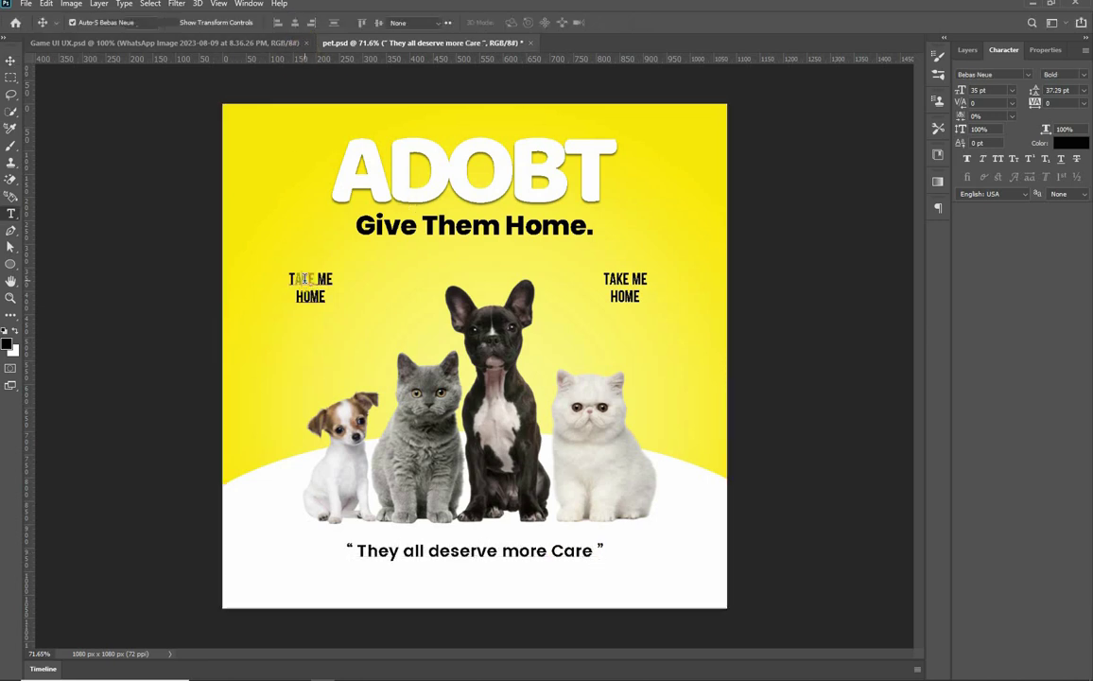
key("BackSpace")
type("A")
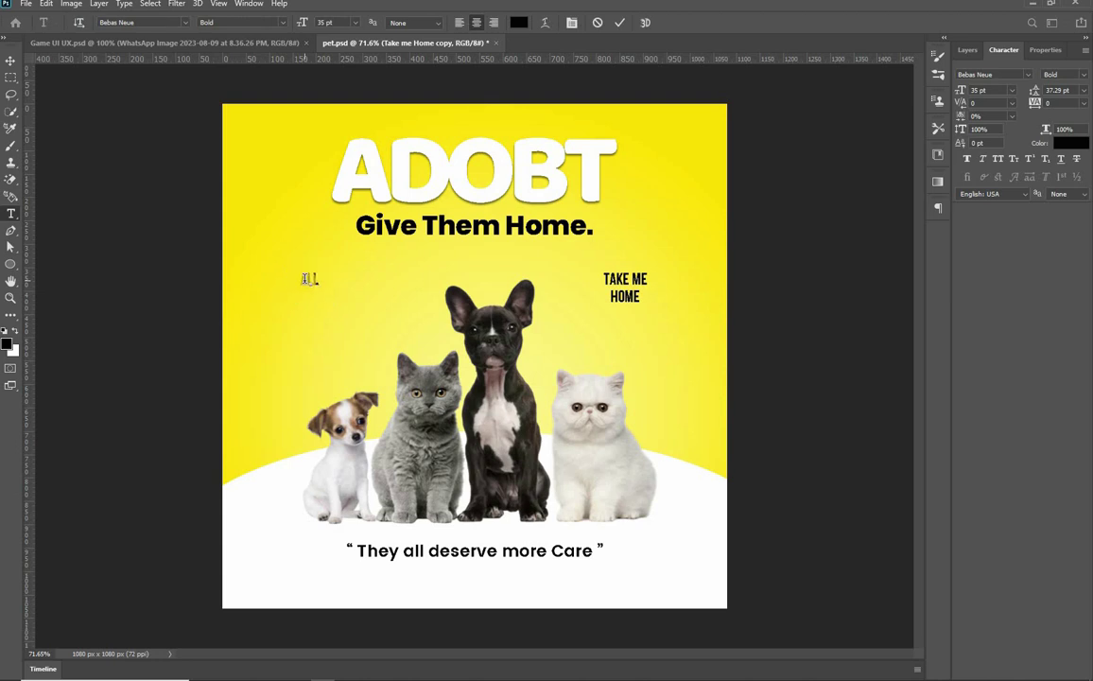
type("LL THEY NEED")
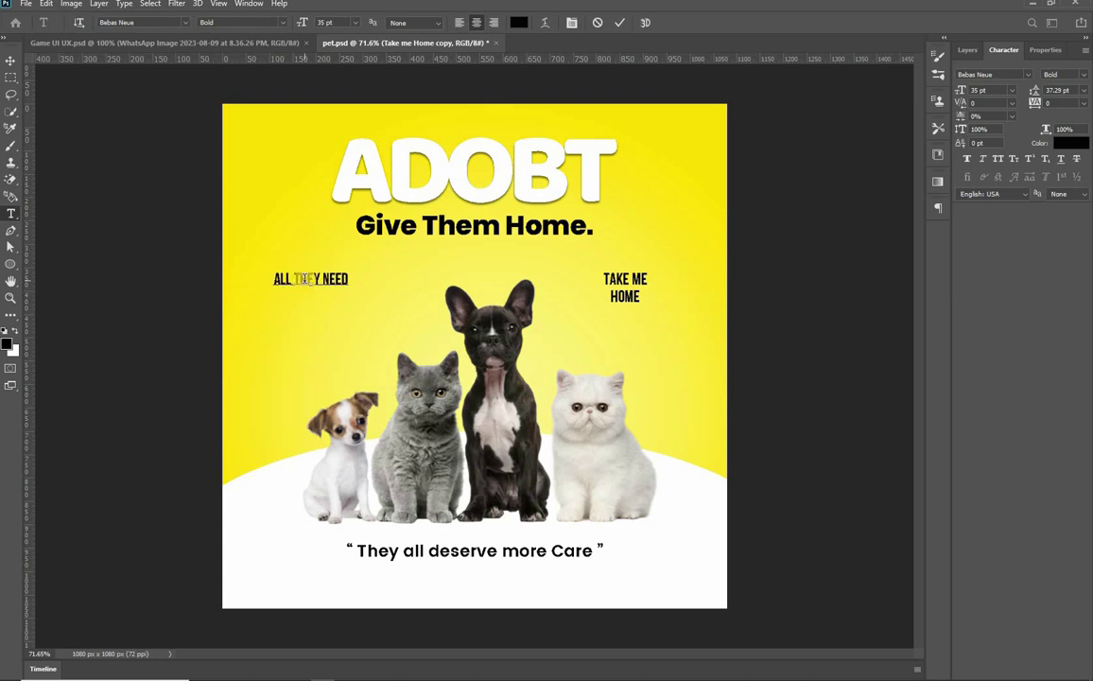
key("Return")
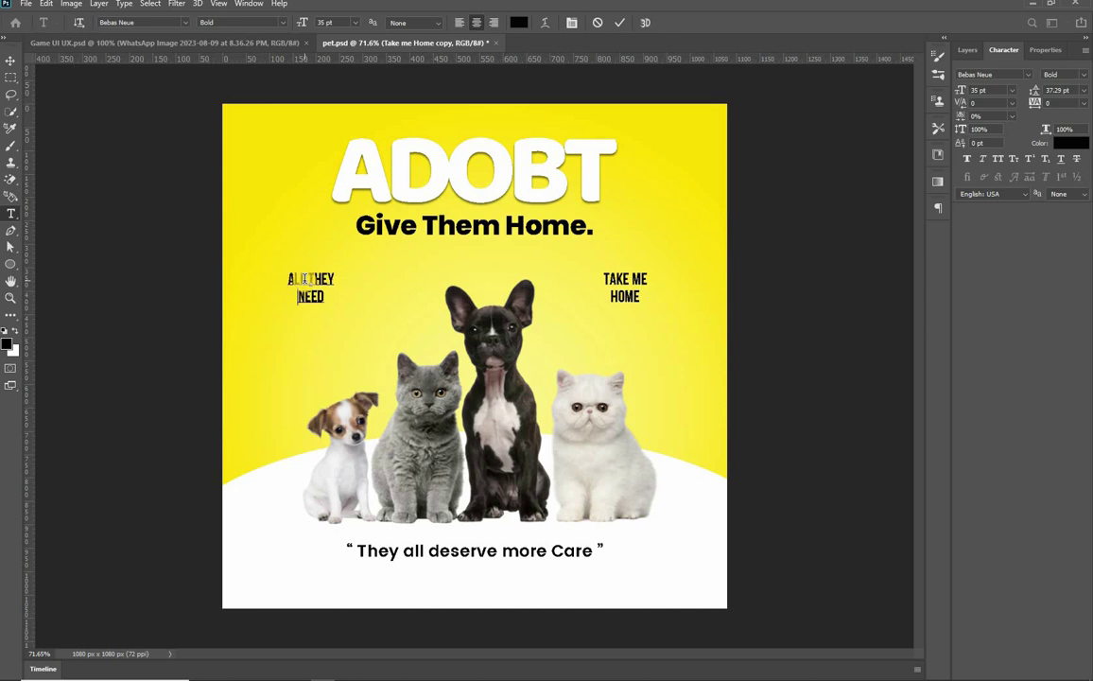
type("HOME")
key("ctrl+Return")
key("ctrl+s")
left_click_drag(586, 394, 557, 398)
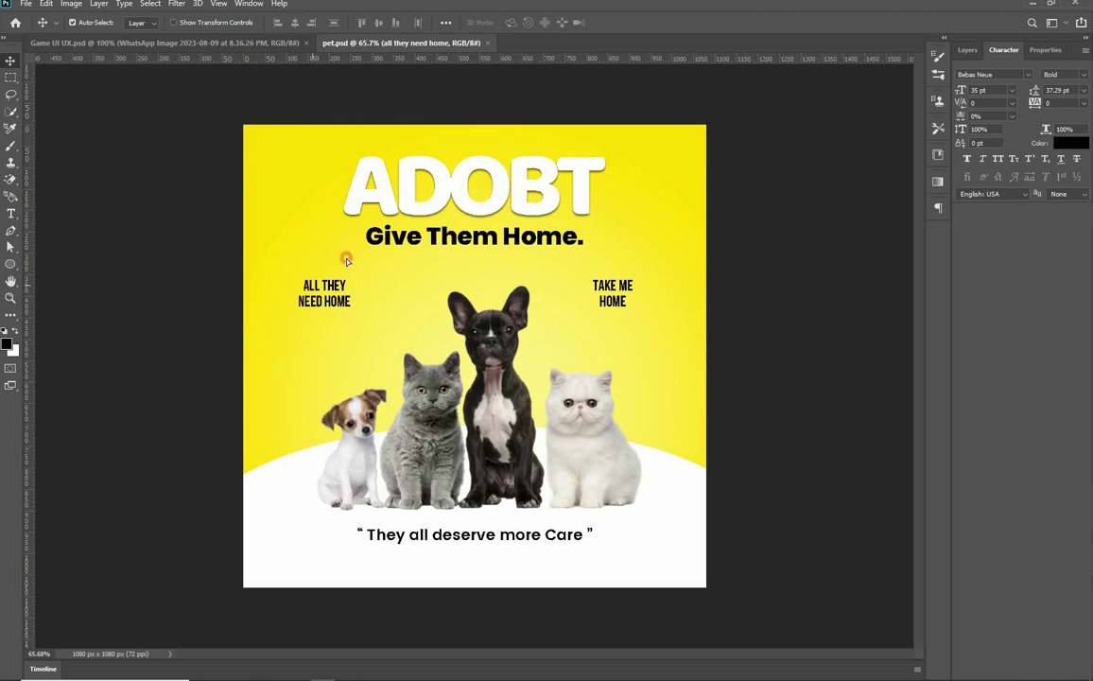
Duplicate the "Give Them Home." tagline to its left and replace the copy's text with "#"
left_click_drag(451, 237, 322, 236)
double_click(321, 236)
type("#")
key("ctrl+Return")
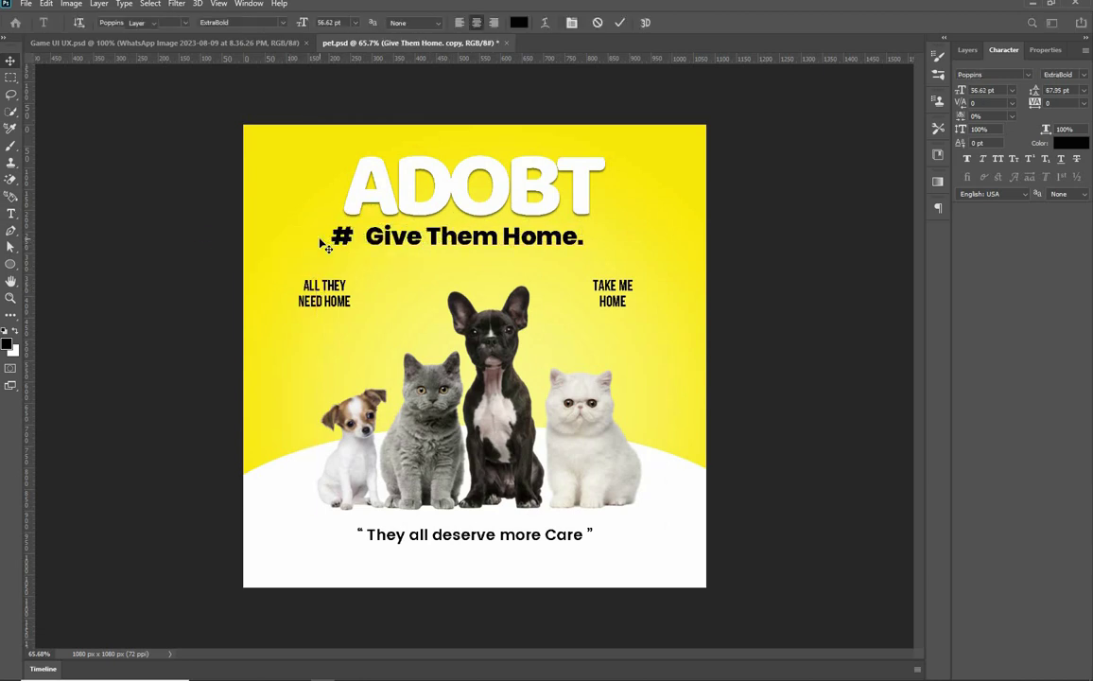
Enlarge the "#" to 105.01 pt and place it just left of the "all they need home" callout
key("ctrl+t")
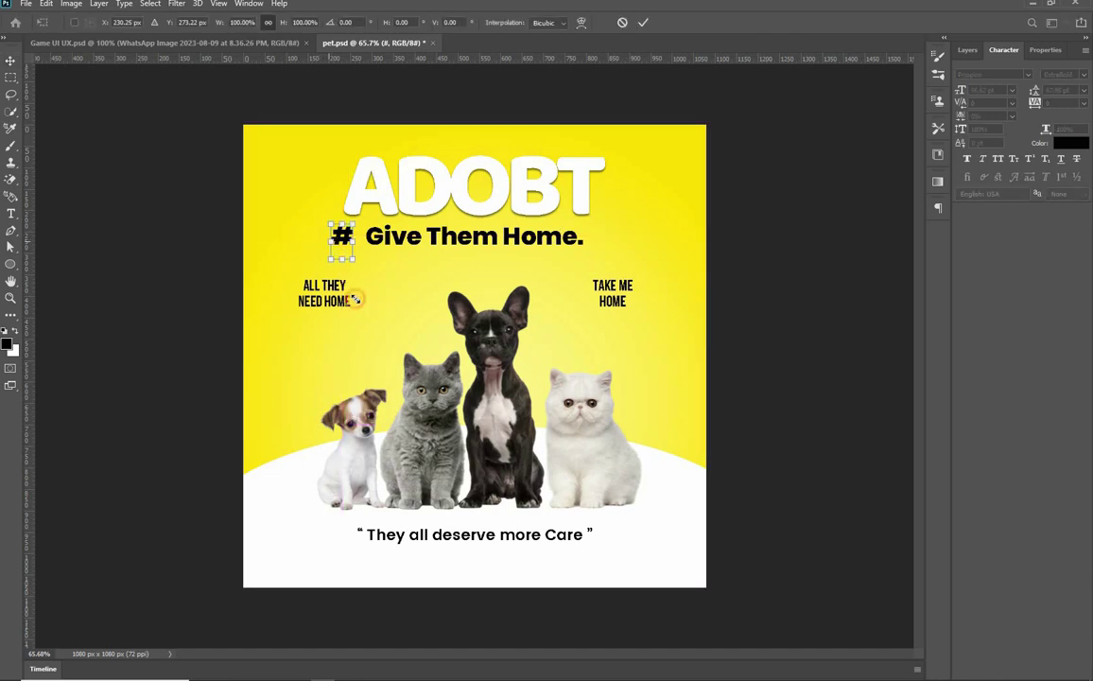
left_click_drag(345, 281, 315, 363)
left_click_drag(305, 380, 273, 358)
key("Return")
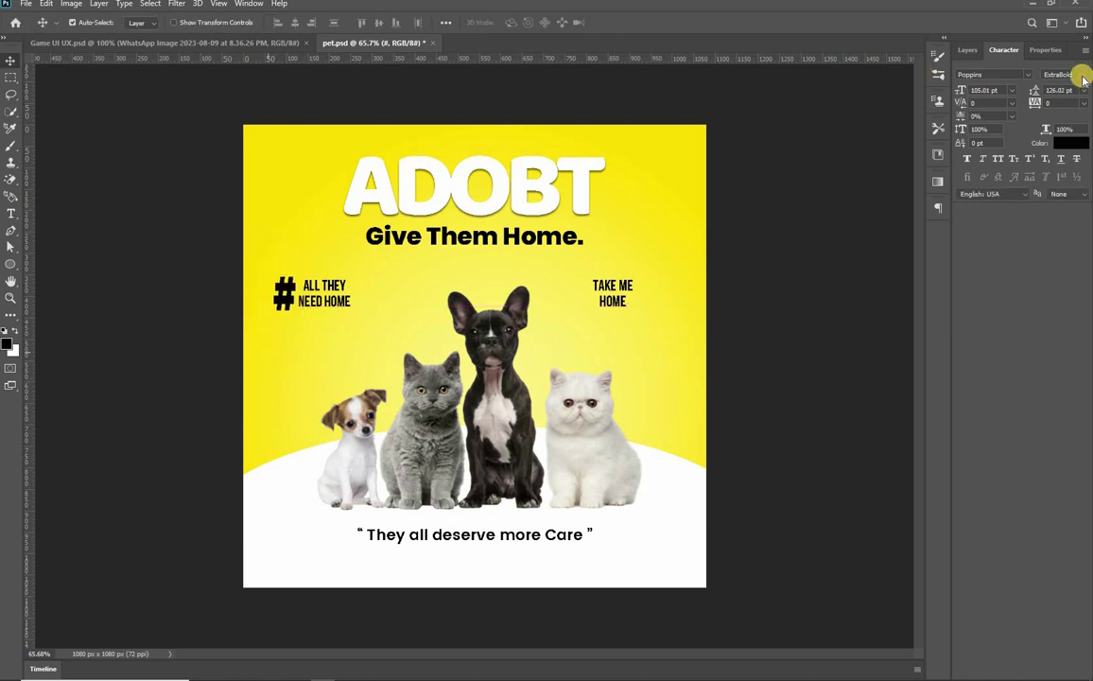
Lighten the large "#" to Poppins SemiBold and on to Medium
left_click(1080, 75)
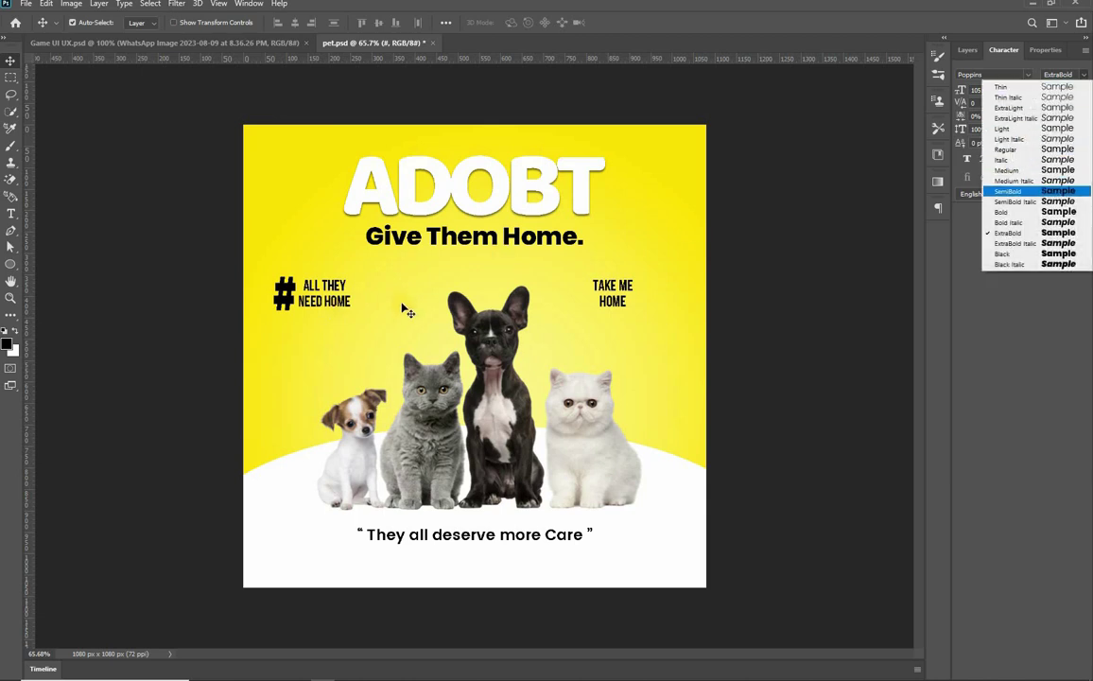
key("Return")
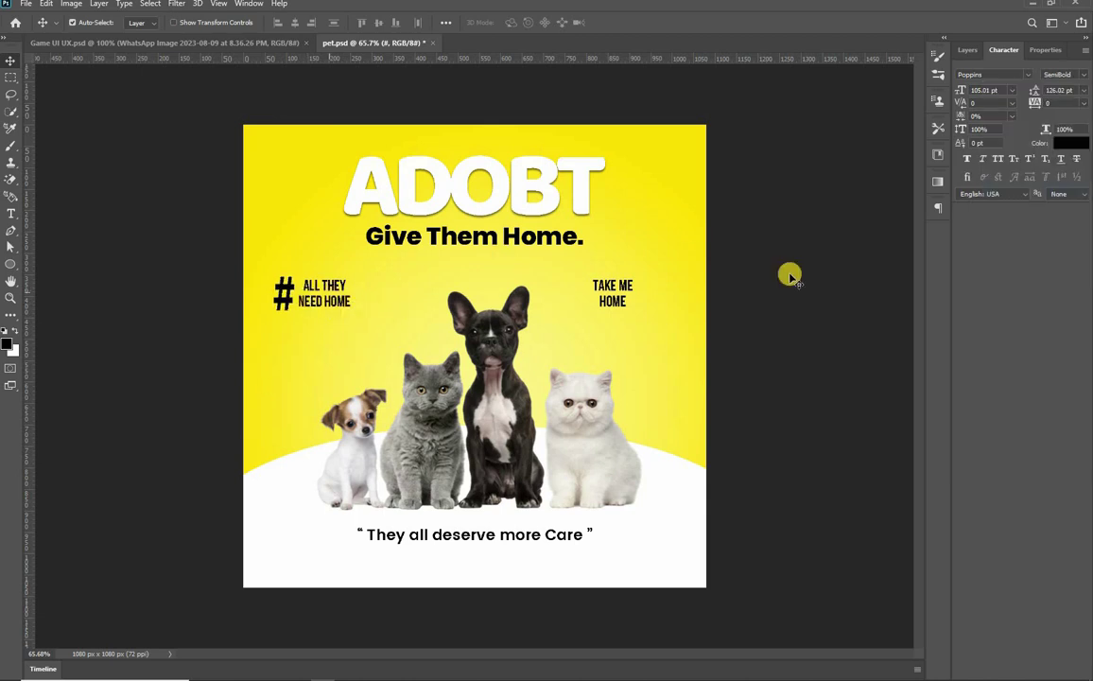
scroll(864, 202, "down", 1)
left_click(1034, 176)
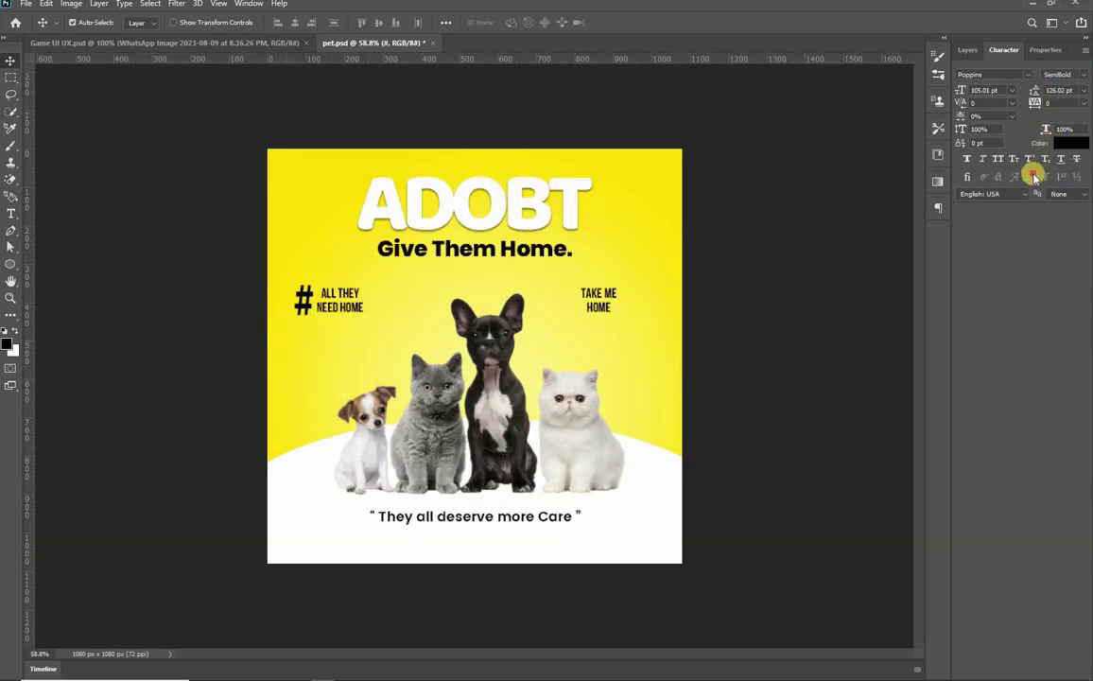
Set both the "all they need home" and "Take me Home" callouts in Poppins ExtraLight Italic
left_click(352, 294)
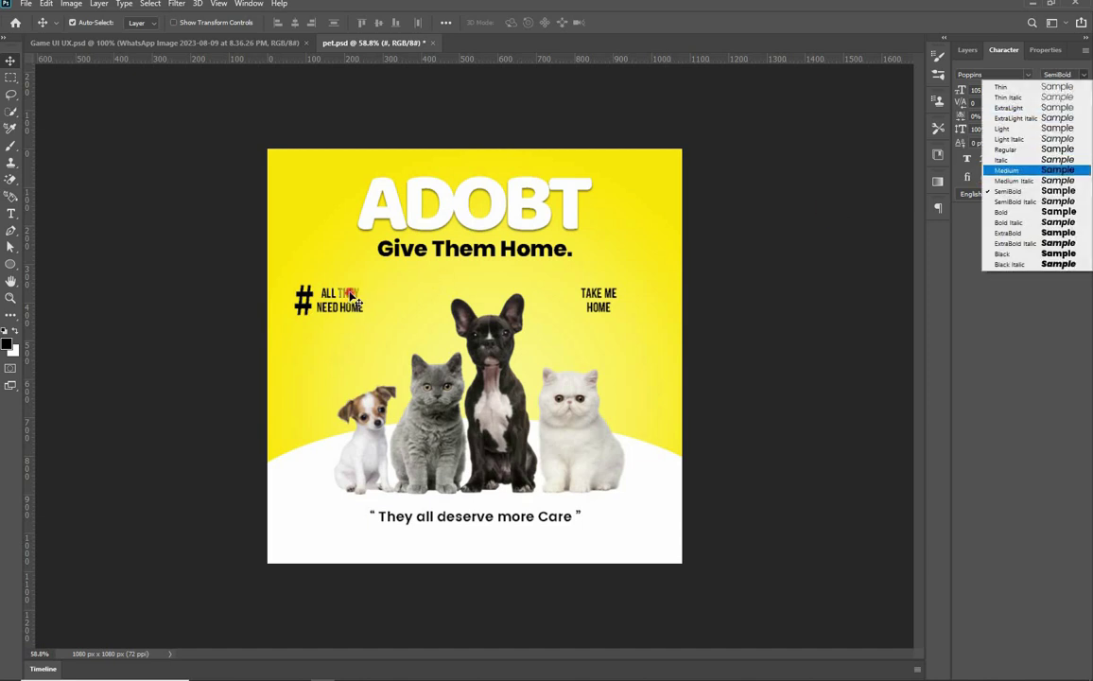
left_click(599, 299)
left_click(1004, 72)
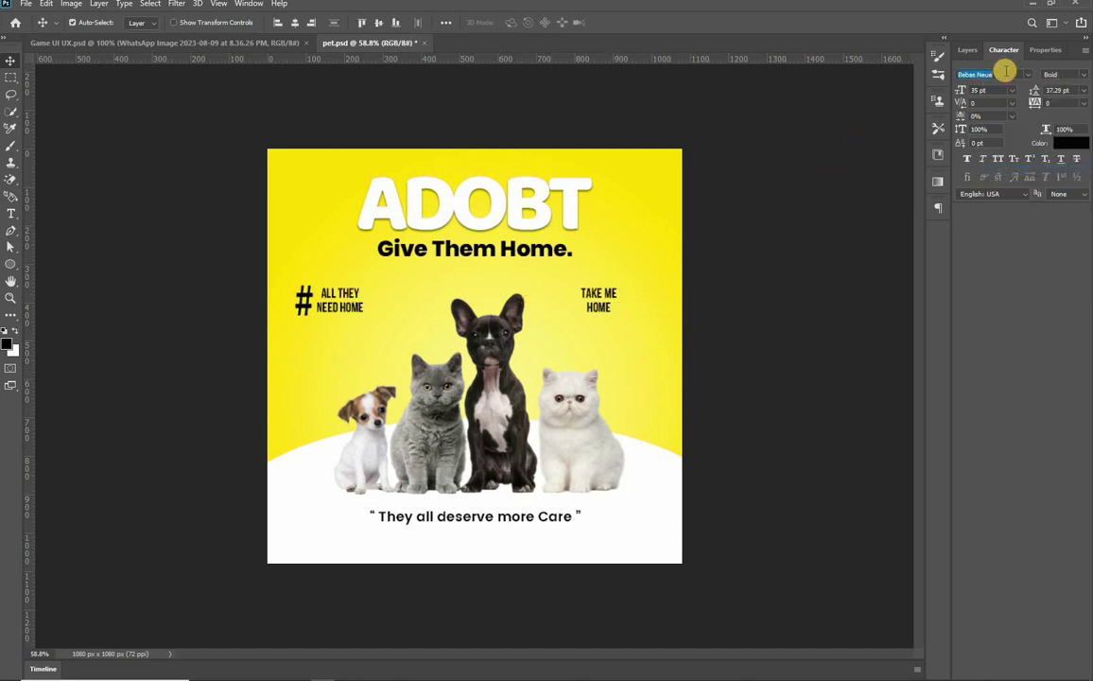
type("p")
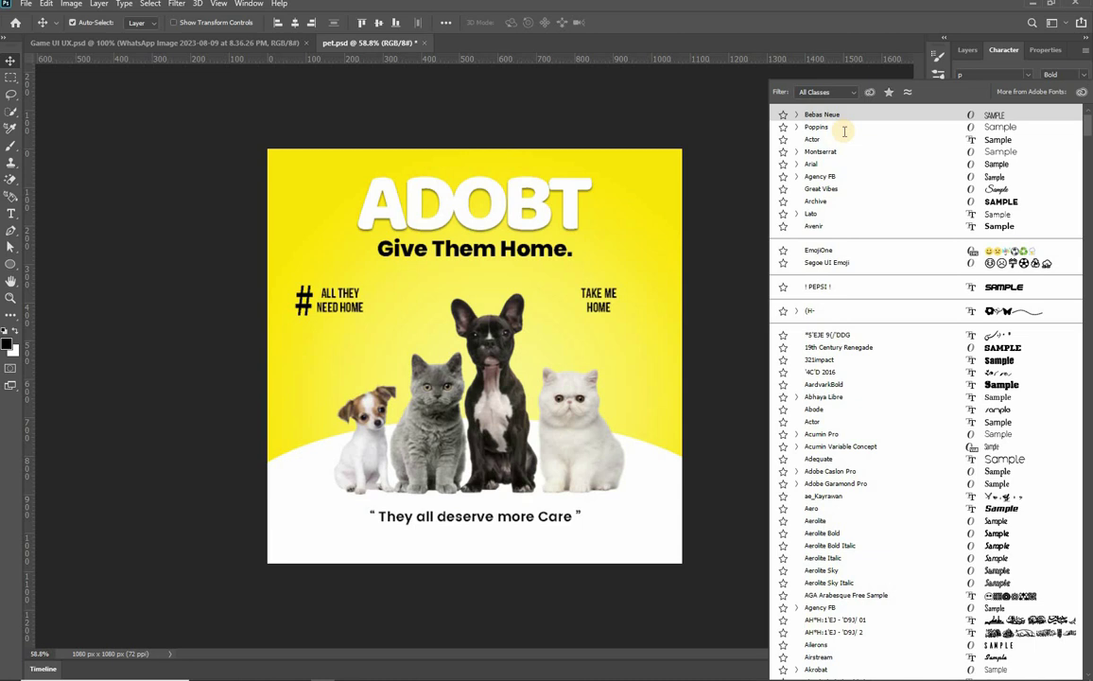
type("oppin")
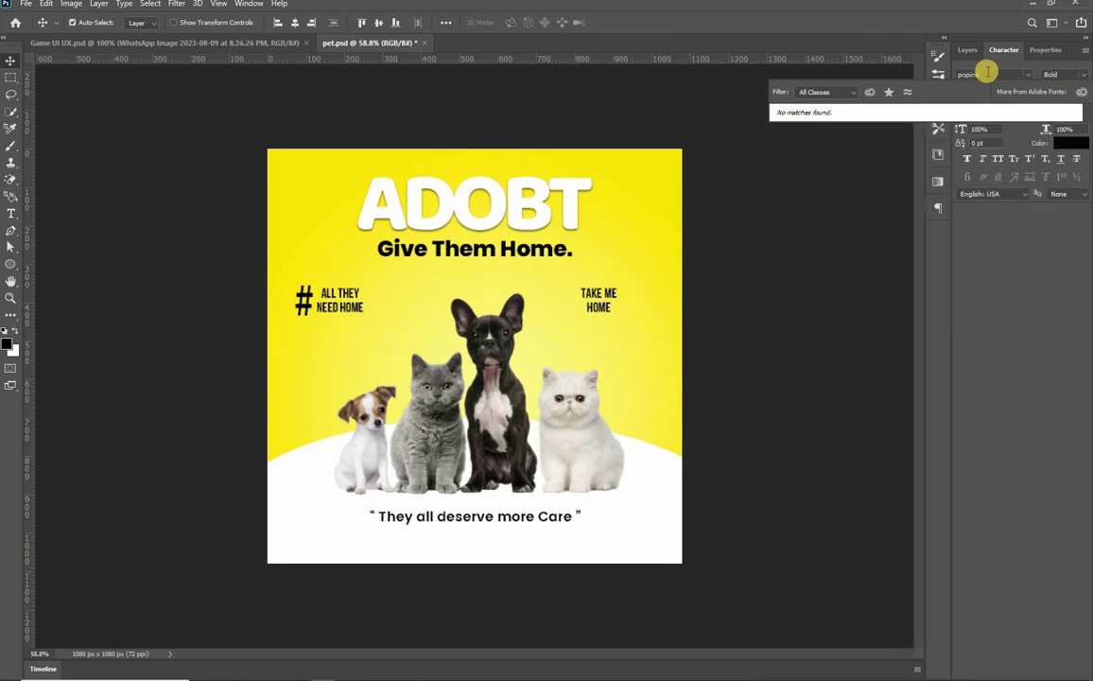
type("s")
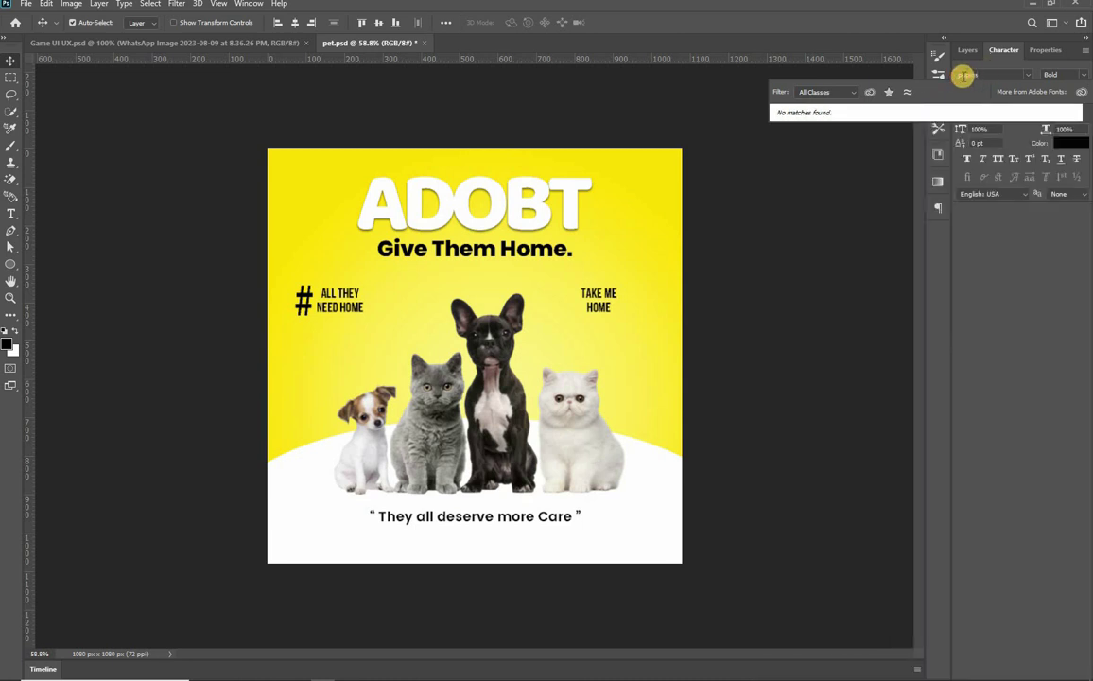
left_click(965, 76)
type("poppins")
key("Down")
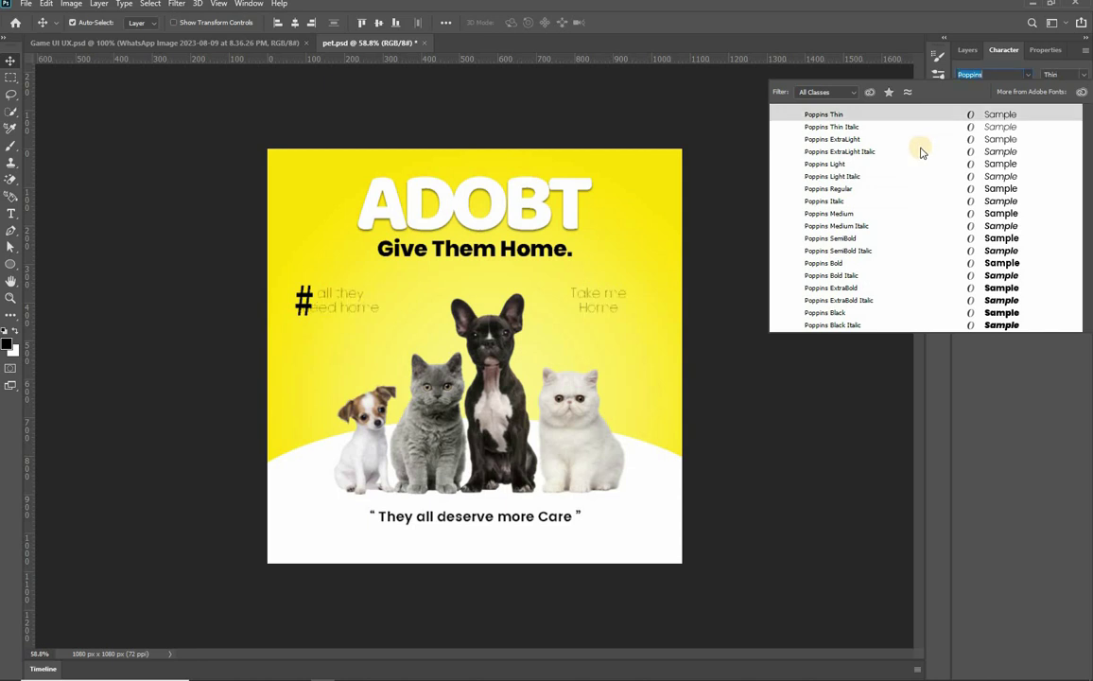
left_click(922, 151)
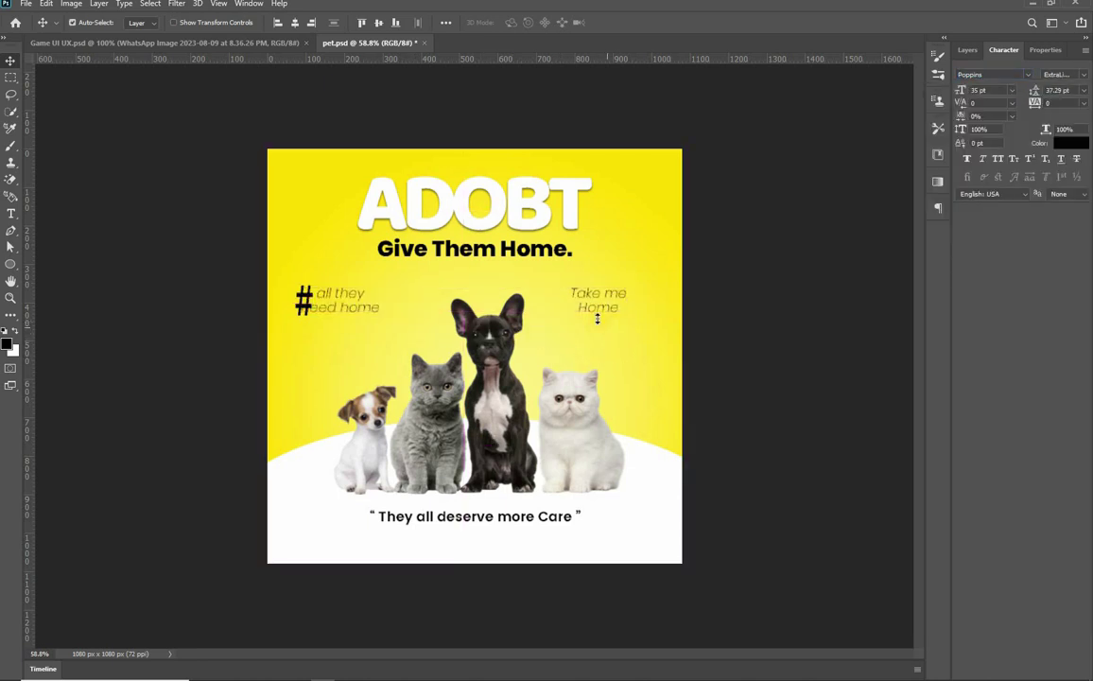
Scale both callout texts down together to 31.78 pt
key("ctrl+t")
left_click_drag(606, 310, 592, 308)
key("Return")
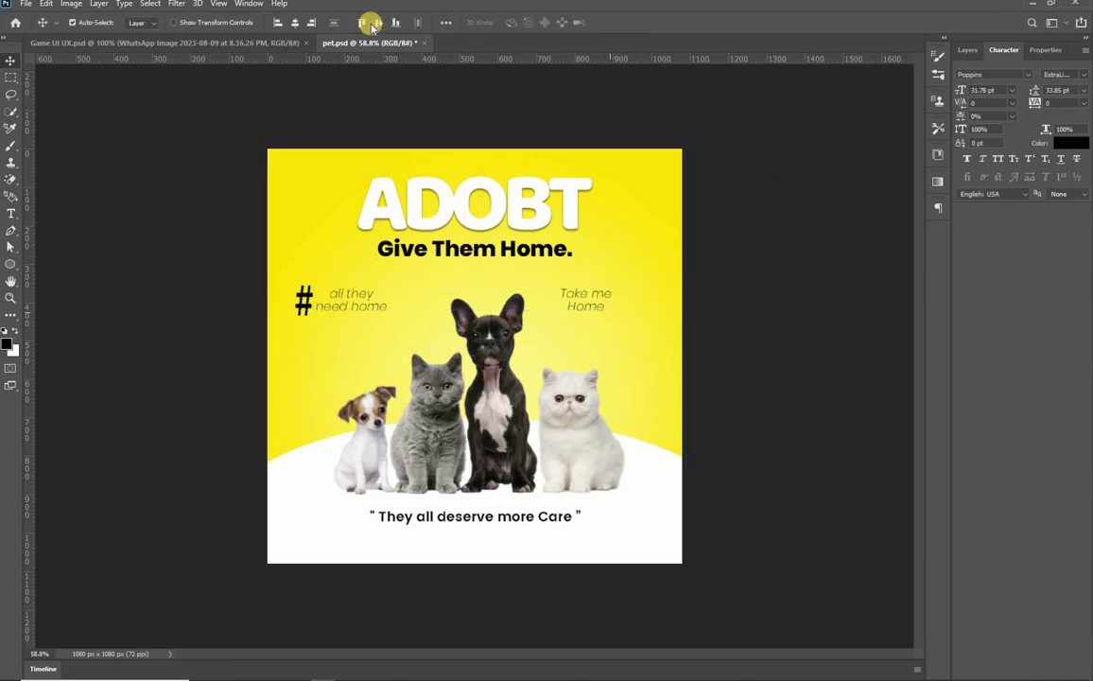
Left-align the text of both callouts and shift them together about 67 px left
key("t")
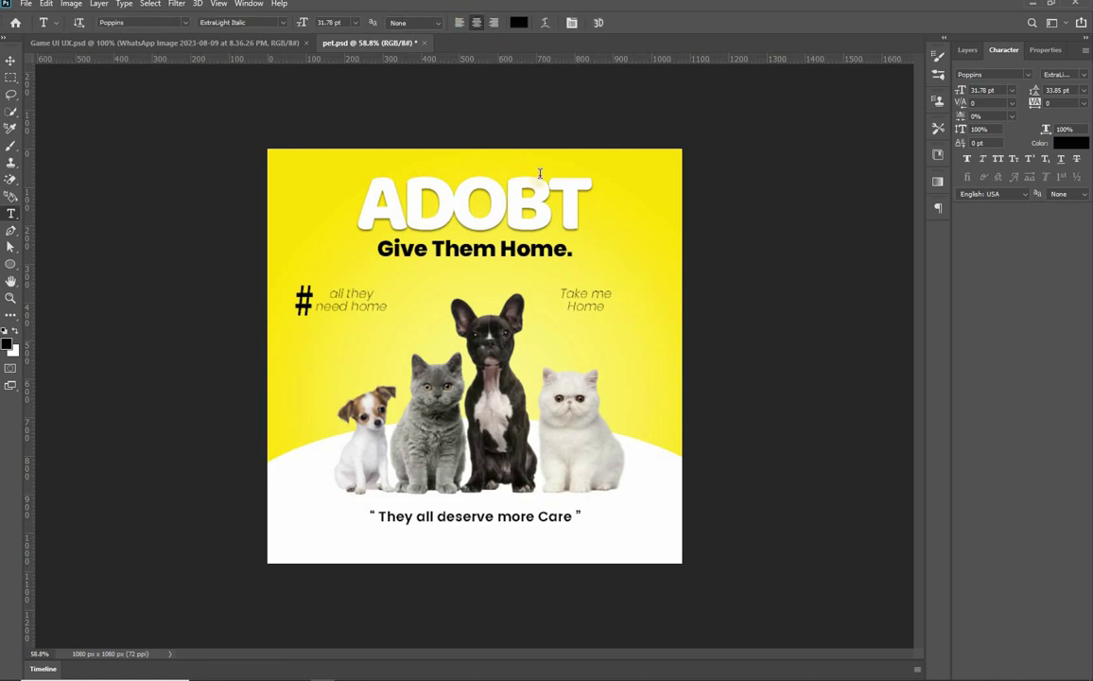
key("ctrl+shift+l")
key("v")
left_click(356, 300)
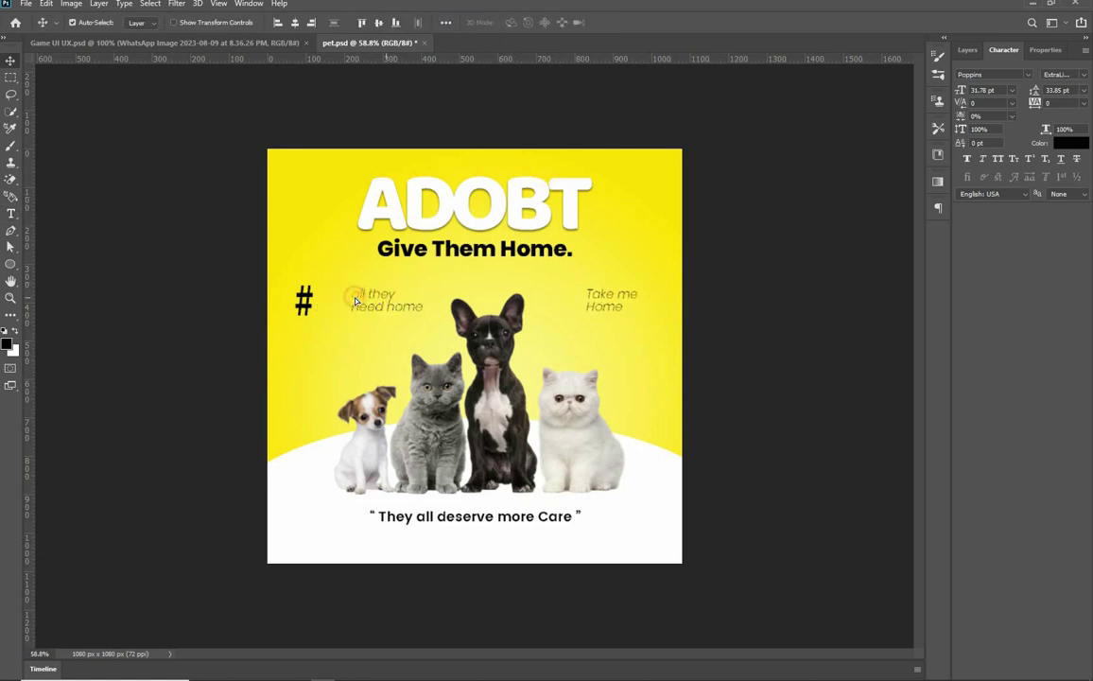
left_click_drag(356, 301, 330, 300)
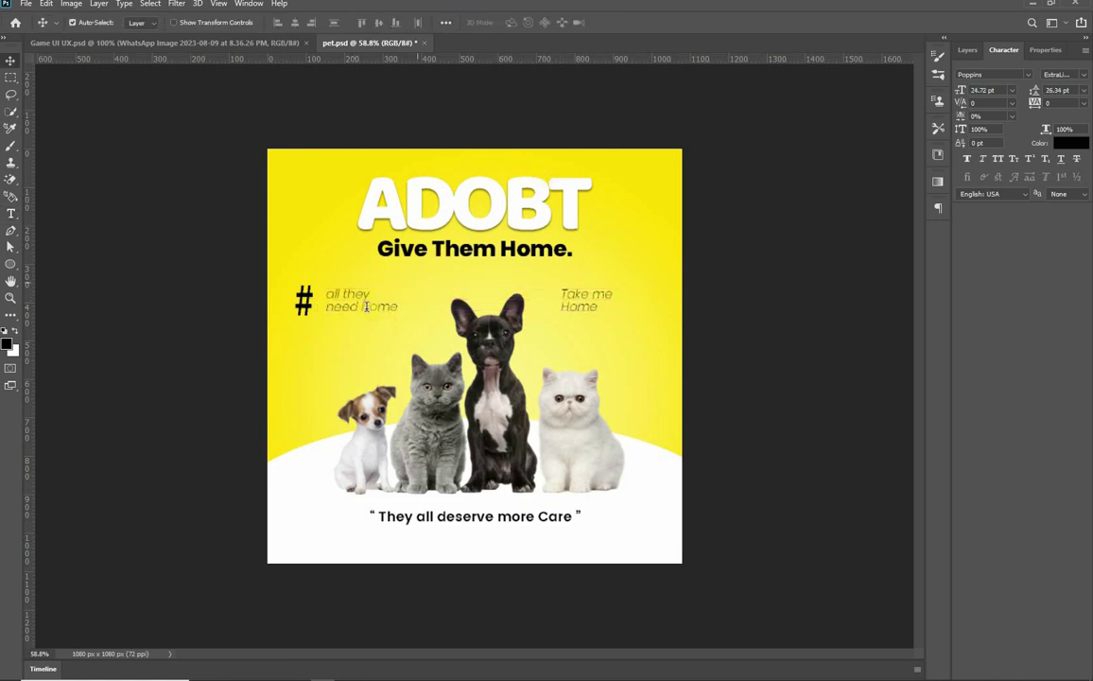
Break "all they need home" into three lines and position it close beside the "#"
key("t")
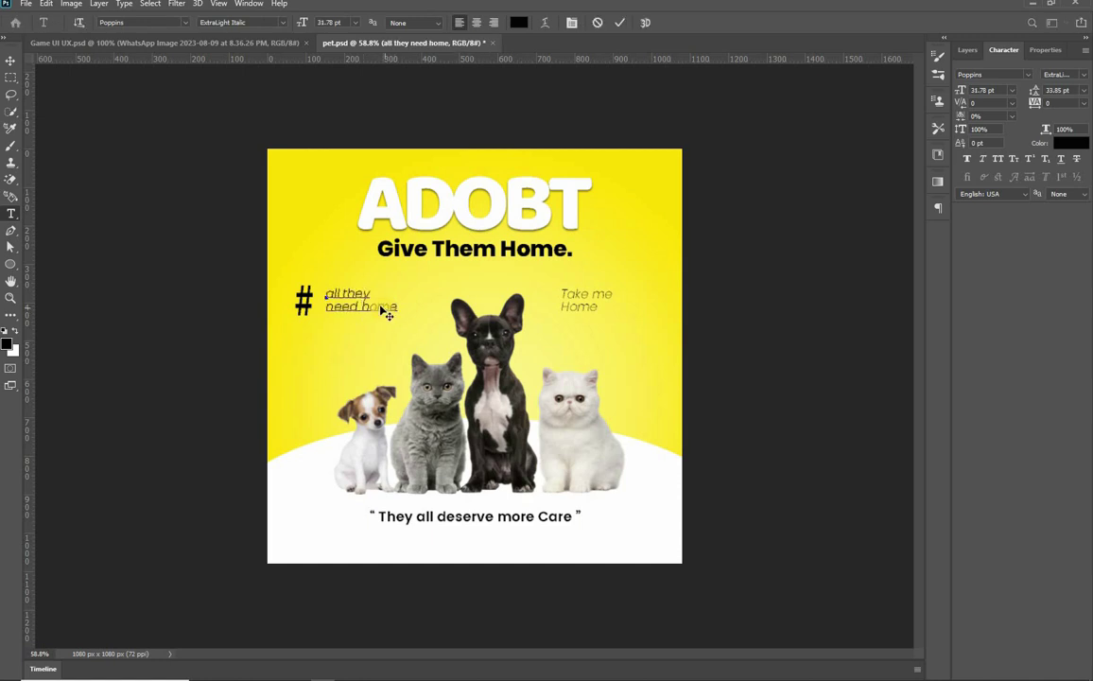
key("Return")
key("ctrl+Return")
key("v")
left_click_drag(331, 301, 327, 294)
Set the three-line "all they need home" text to Poppins Regular with faux italic and scale it down to 25.03 pt
left_click(1059, 74)
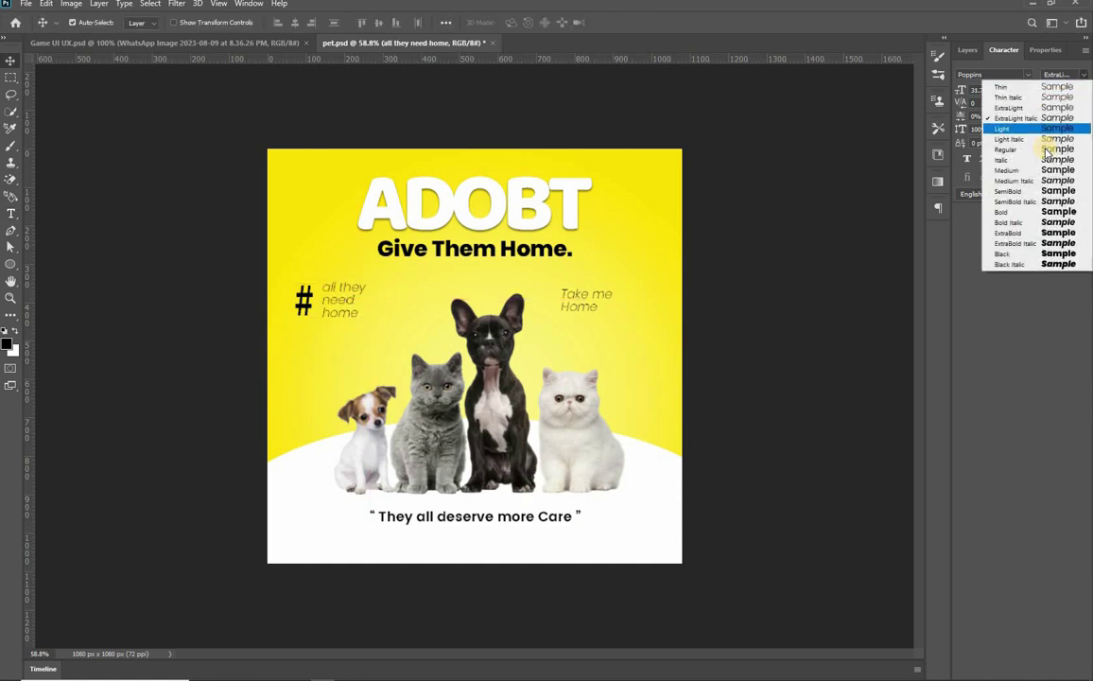
left_click(957, 151)
key("ctrl")
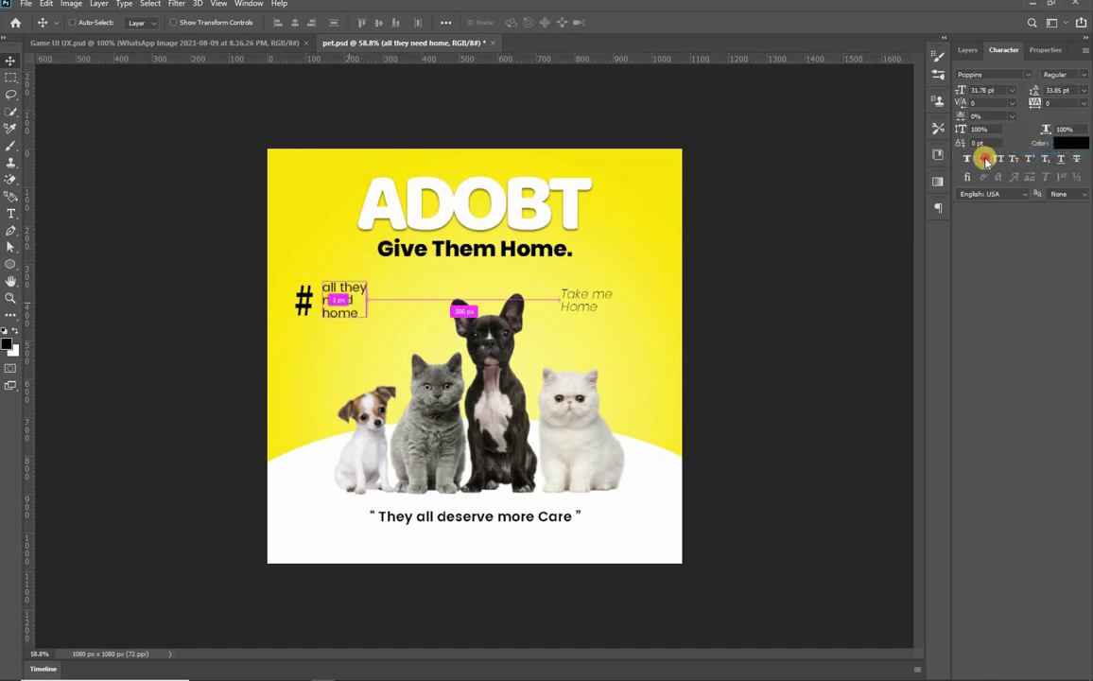
key("ctrl+t")
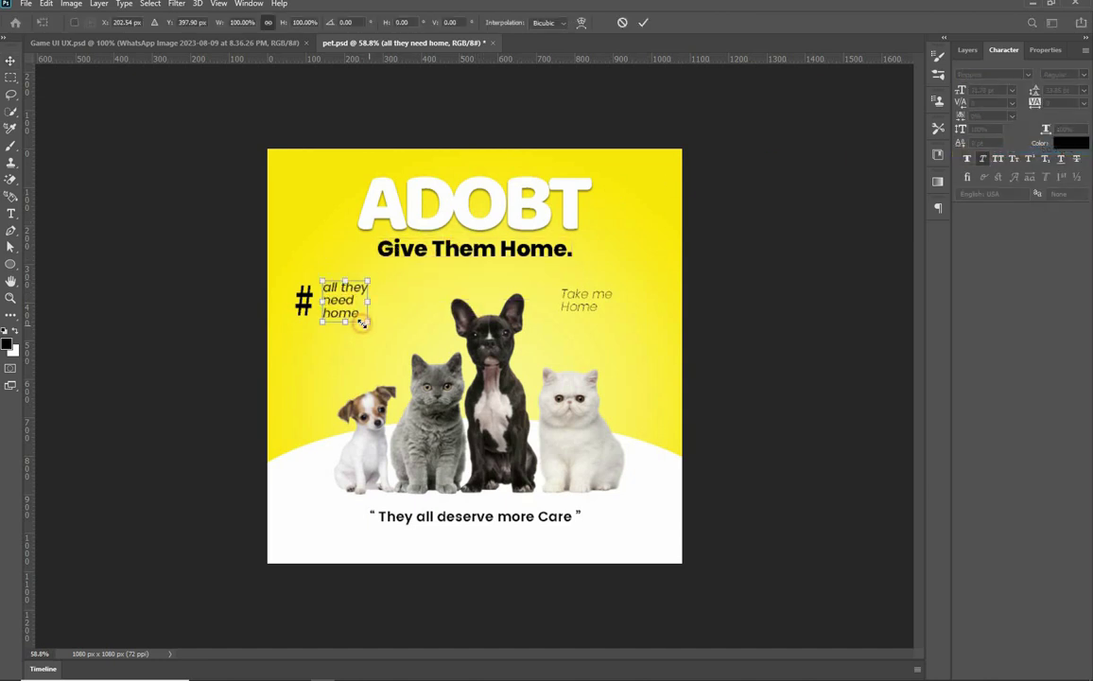
left_click_drag(367, 322, 362, 317)
key("Return")
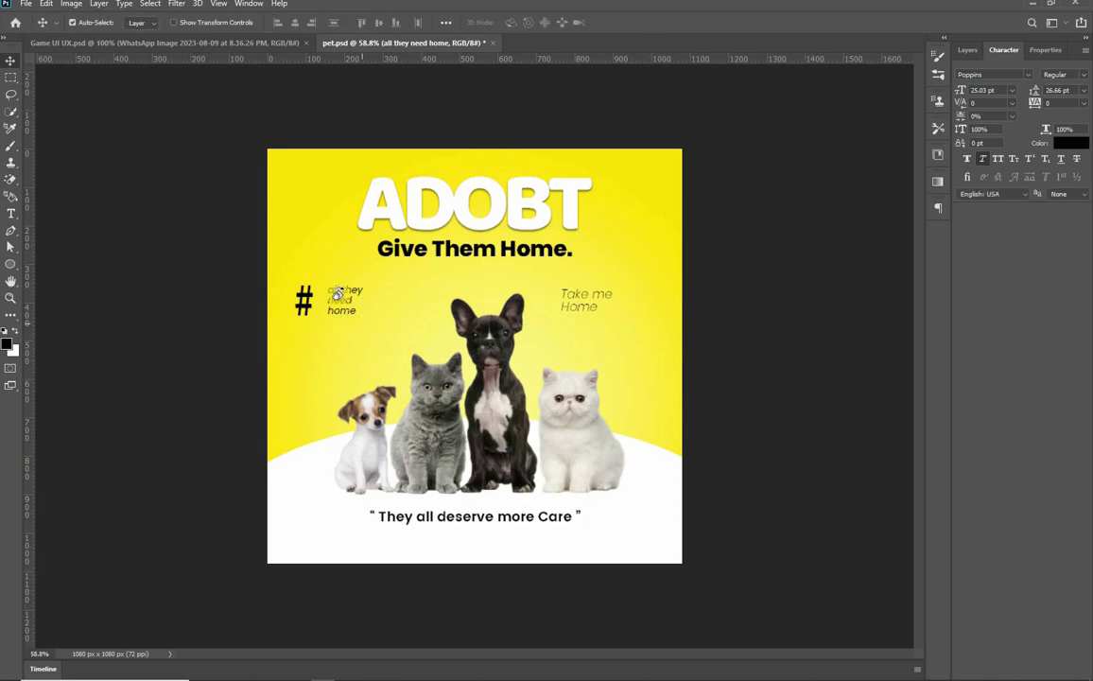
Capitalise the first word of the left callout so it reads "All they need home"
key("r")
key("t")
left_click(329, 291)
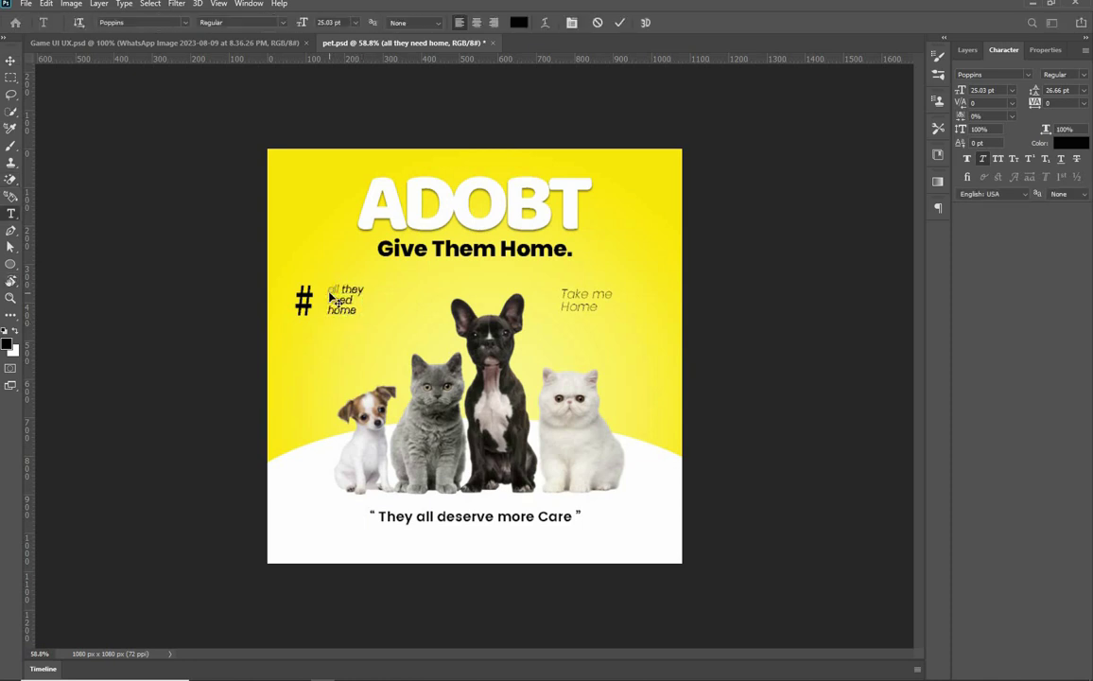
key("ctrl+Return")
key("v")
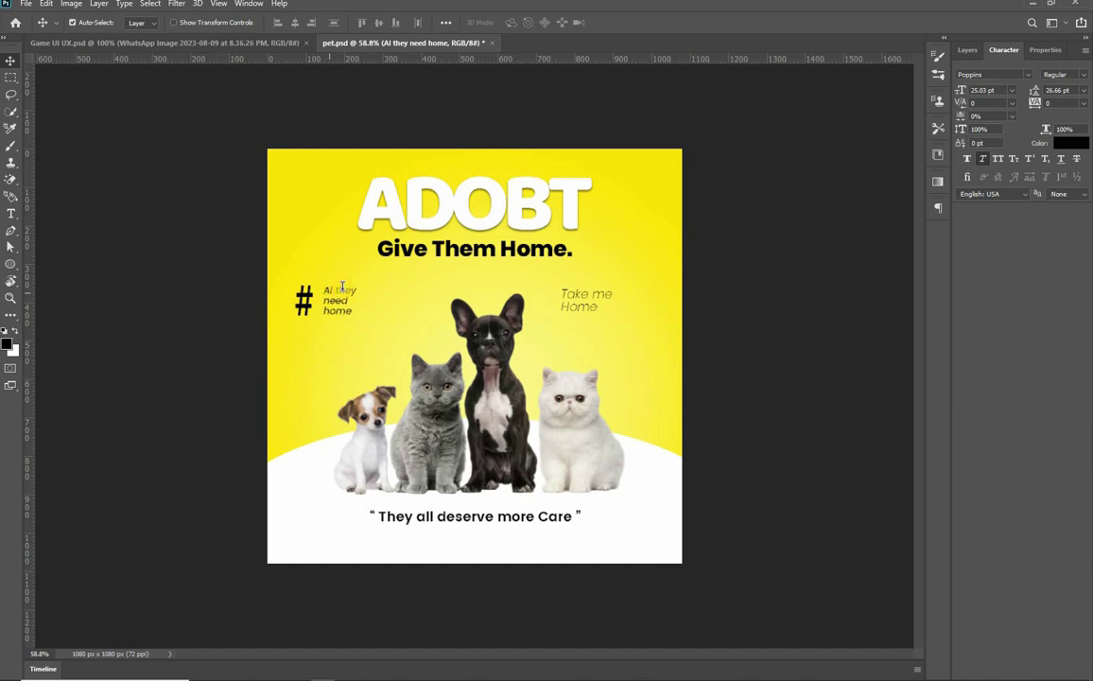
key("t")
left_click(342, 286)
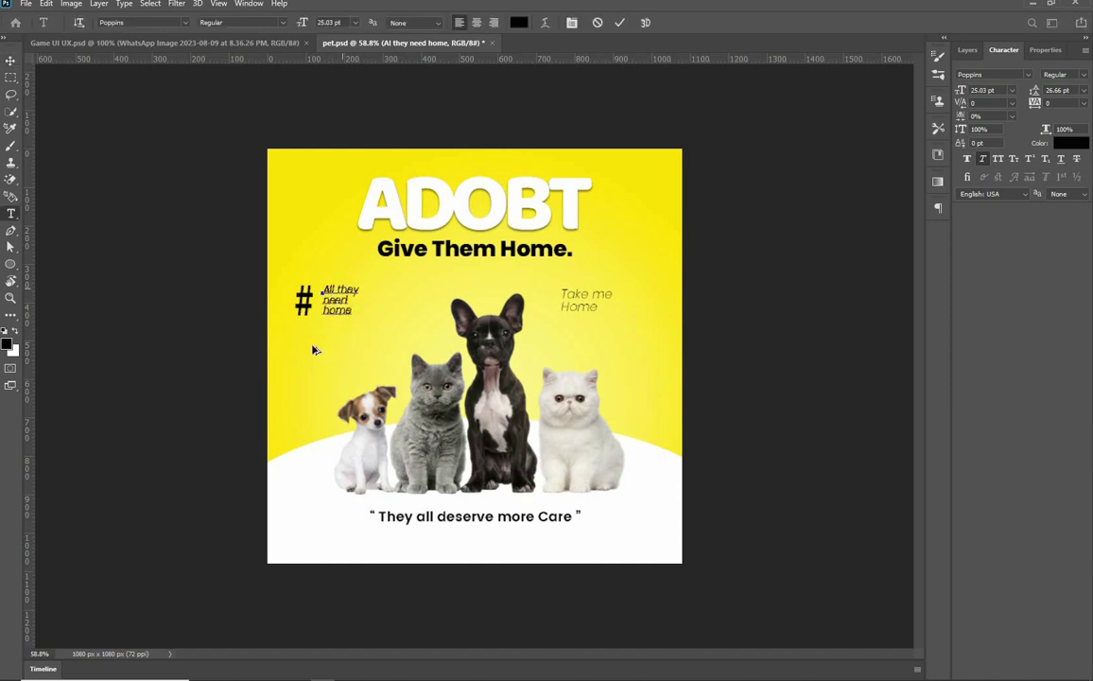
key("ctrl+Return")
key("v")
scroll(268, 329, "down", 3)
scroll(269, 329, "up", 3)
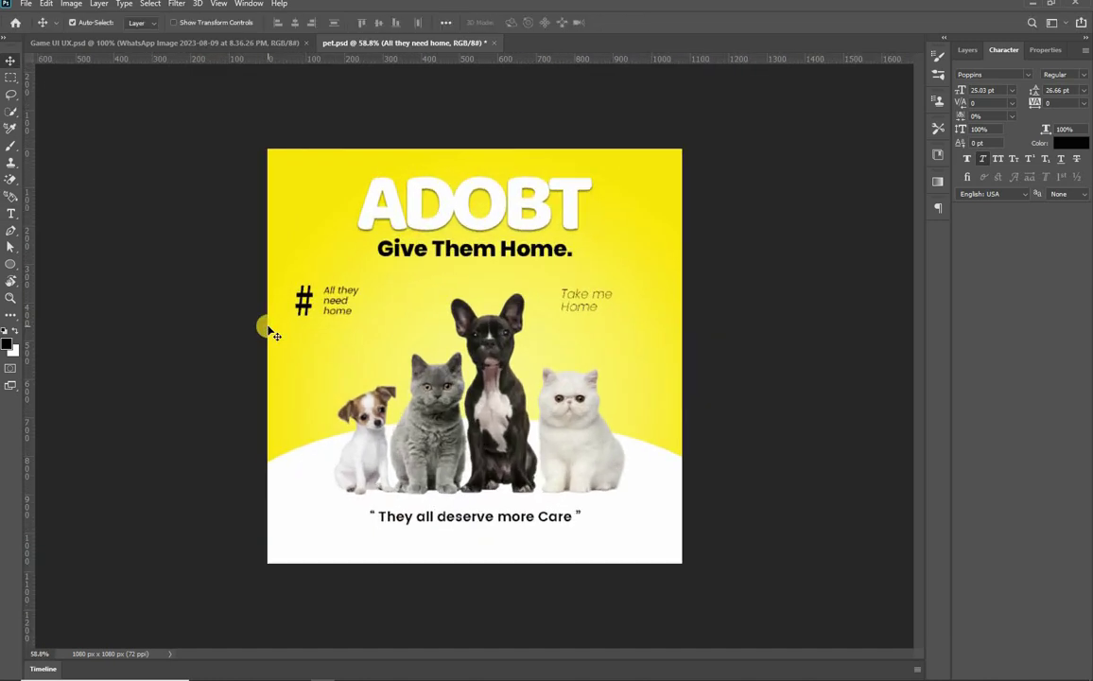
Move "Take me Home" about 14 px right and draw a white ellipse about 180 px wide and 97 px high behind it
left_click_drag(596, 300, 610, 308)
key("u")
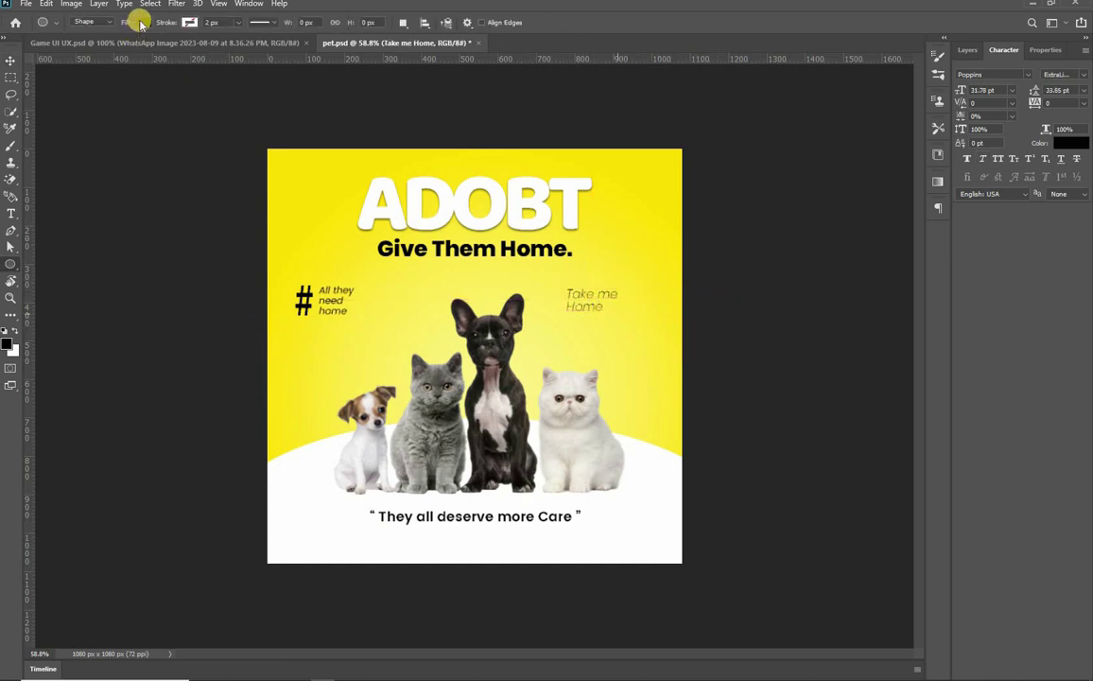
left_click(142, 21)
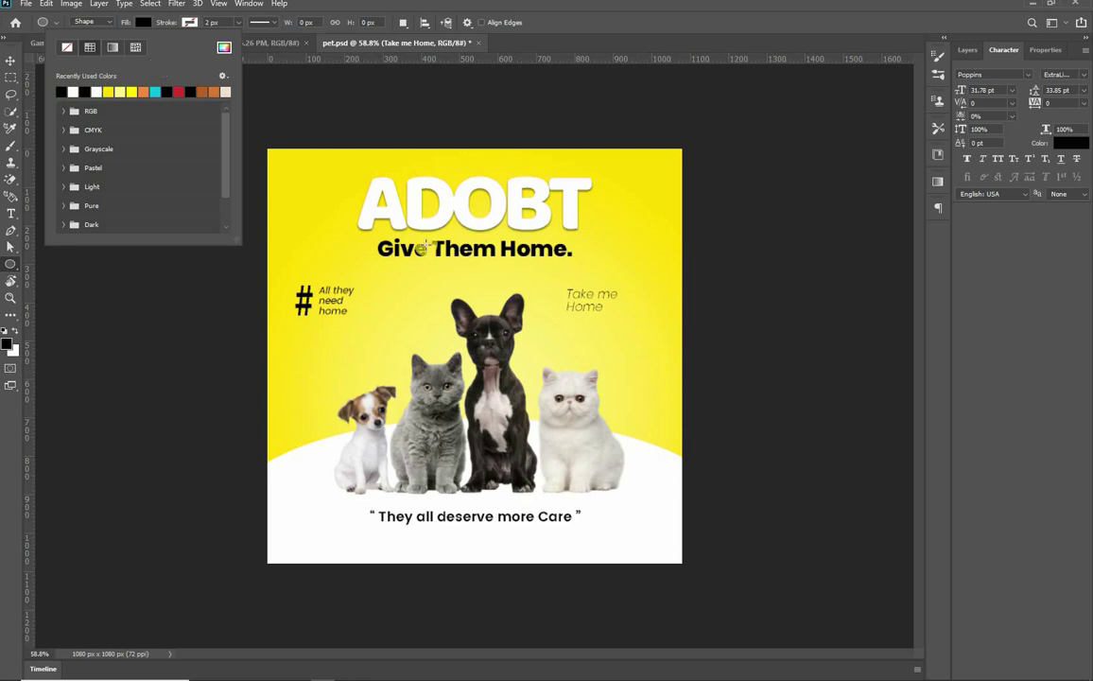
left_click(584, 291)
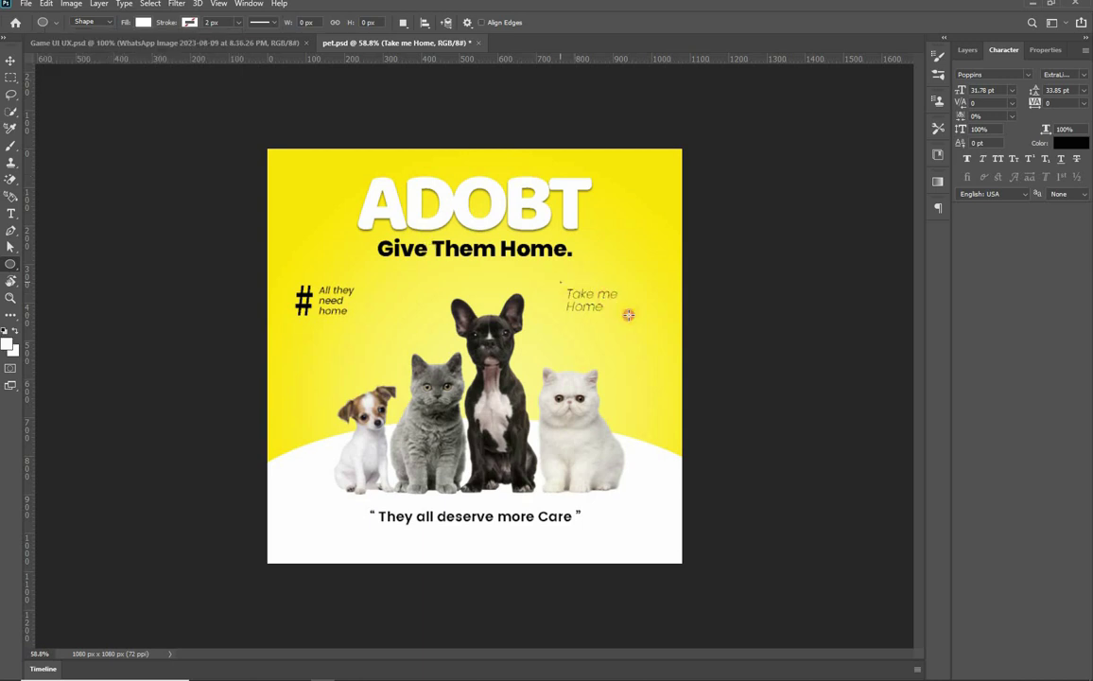
left_click_drag(628, 315, 591, 310)
key("v")
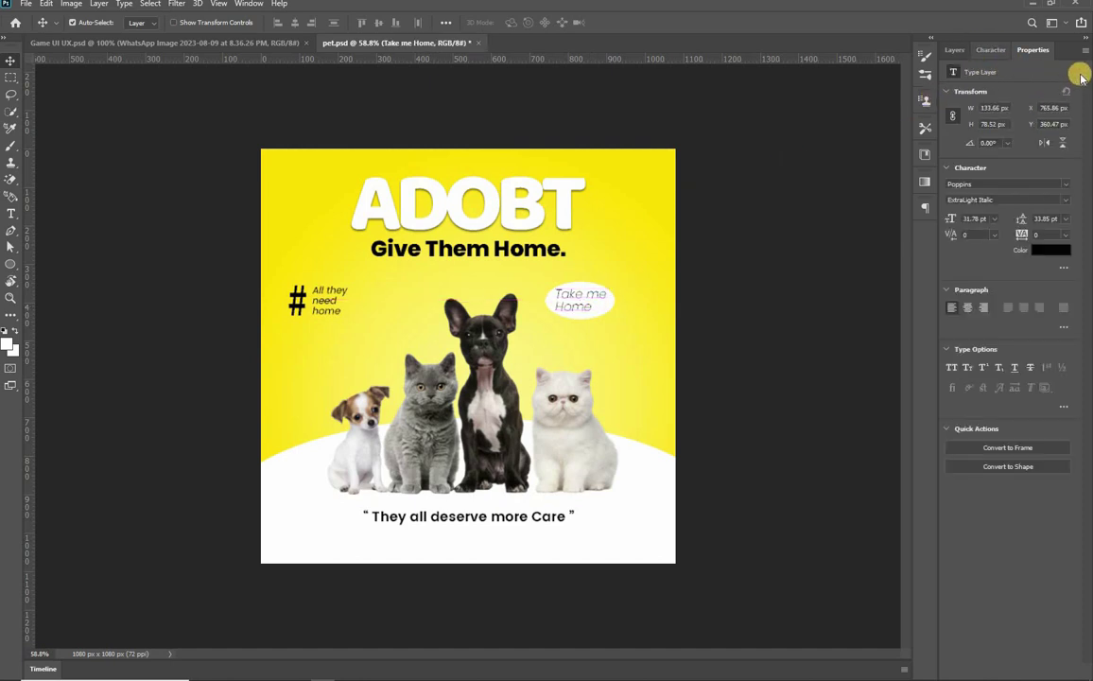
Set the "Take me Home" text to Poppins Medium with faux italic
left_click(996, 52)
left_click(1041, 192)
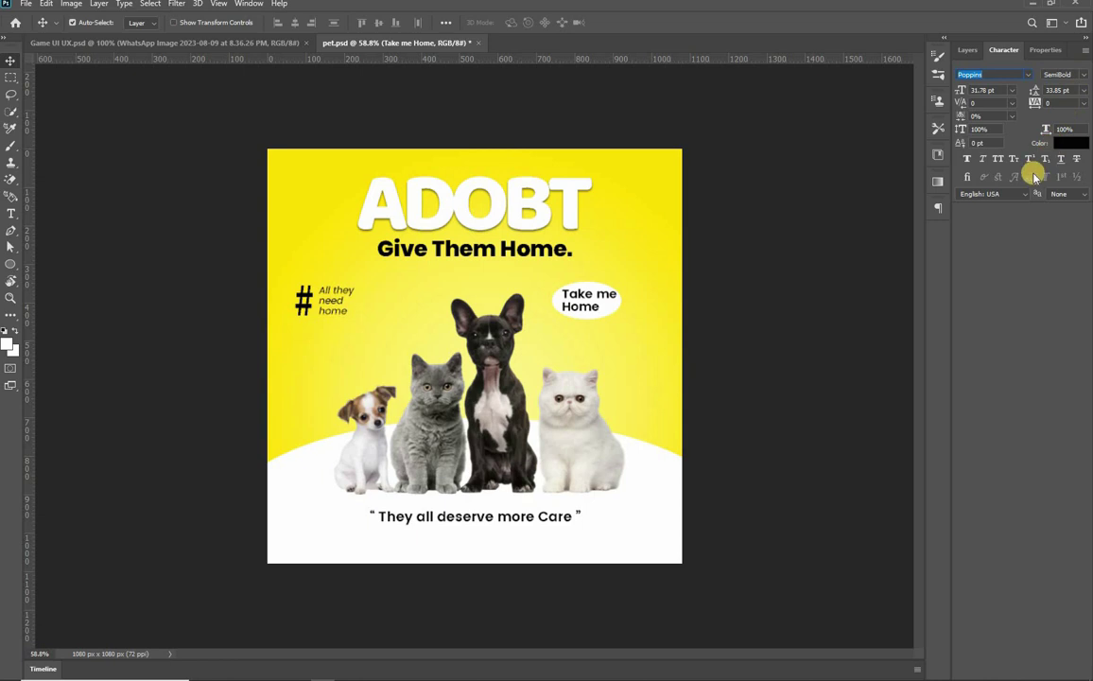
left_click(1084, 75)
left_click(1006, 171)
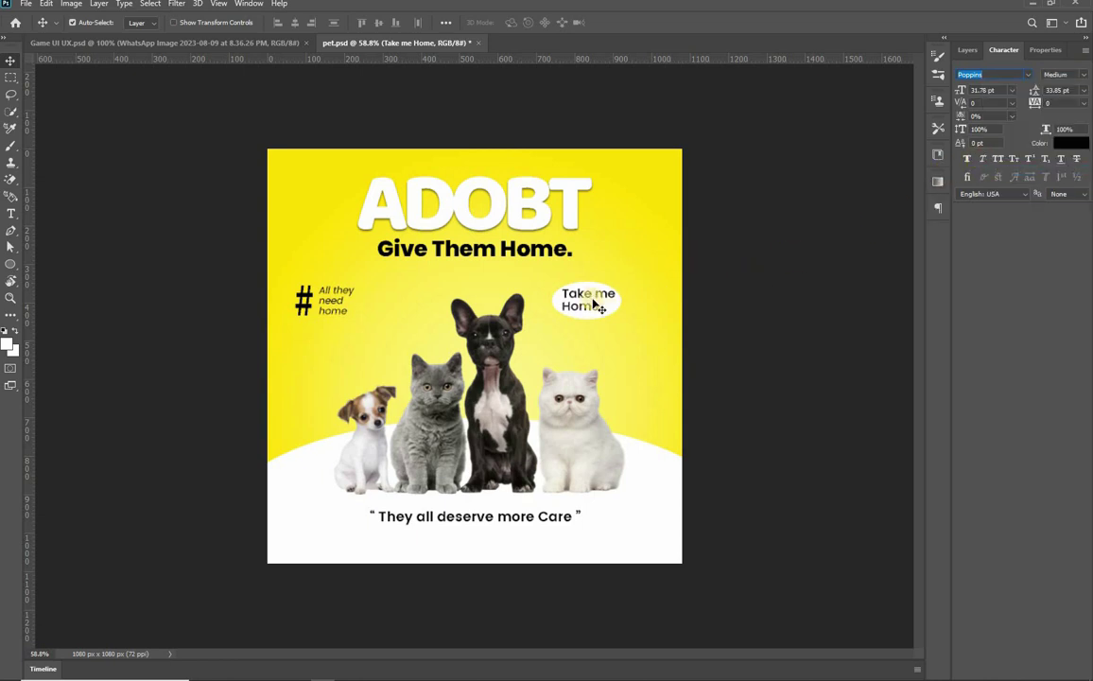
key("ctrl+shift+i")
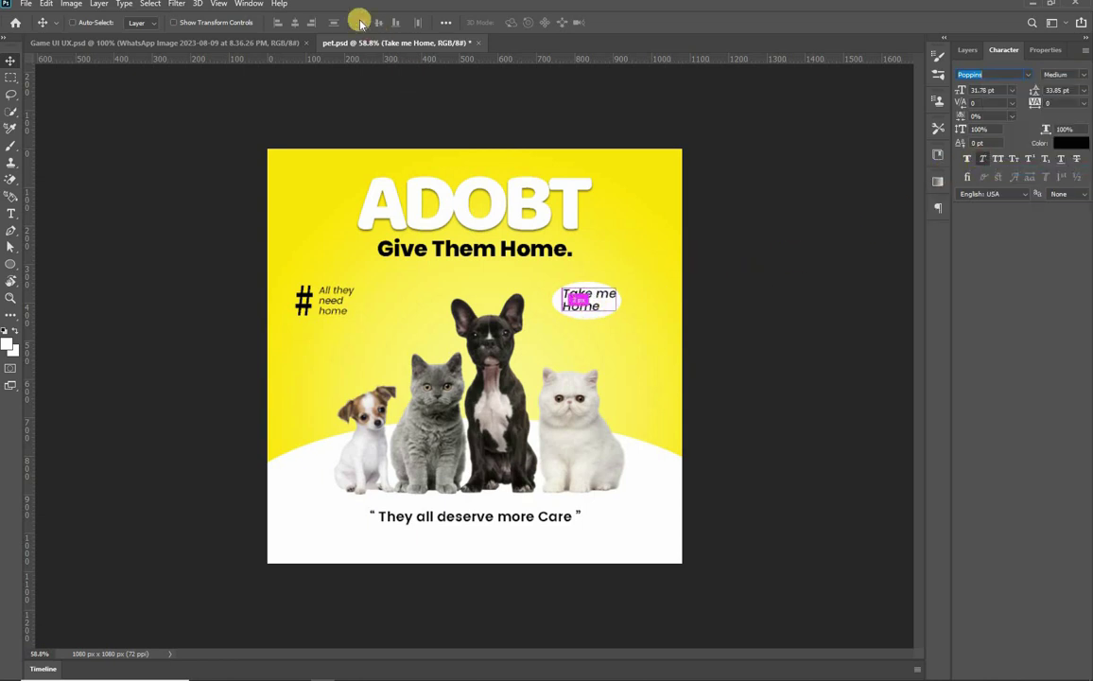
key("Down")
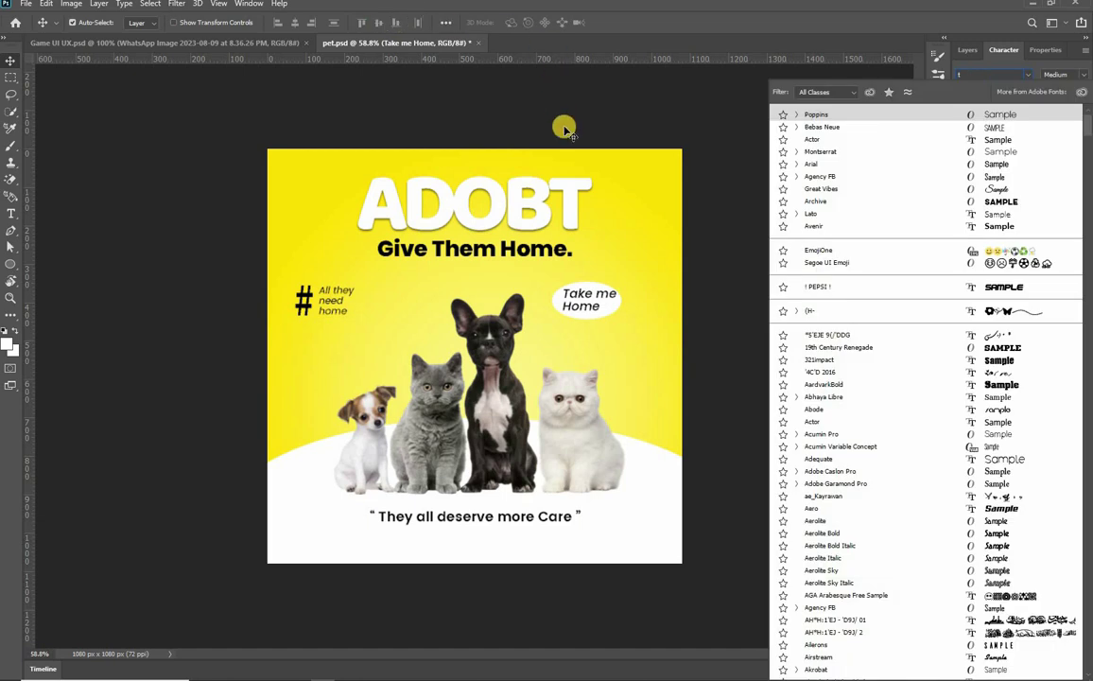
key("Return")
key("ctrl+z")
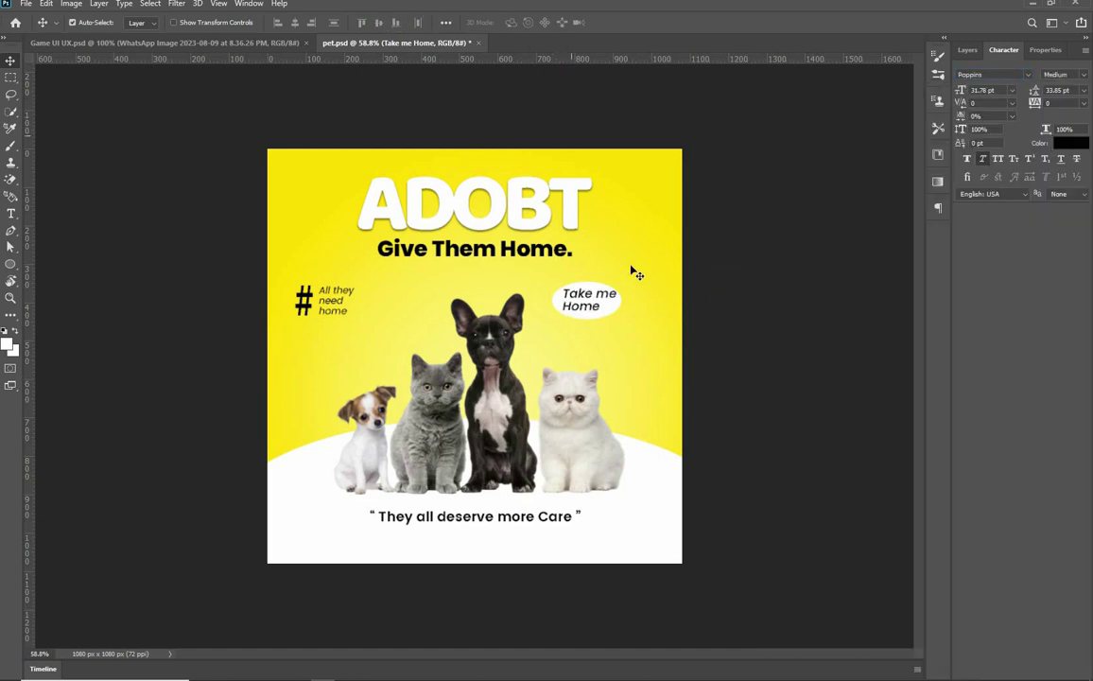
Centre-align "Take me Home", place it over the middle of the white ellipse and scale it down to 28.16 pt
key("t")
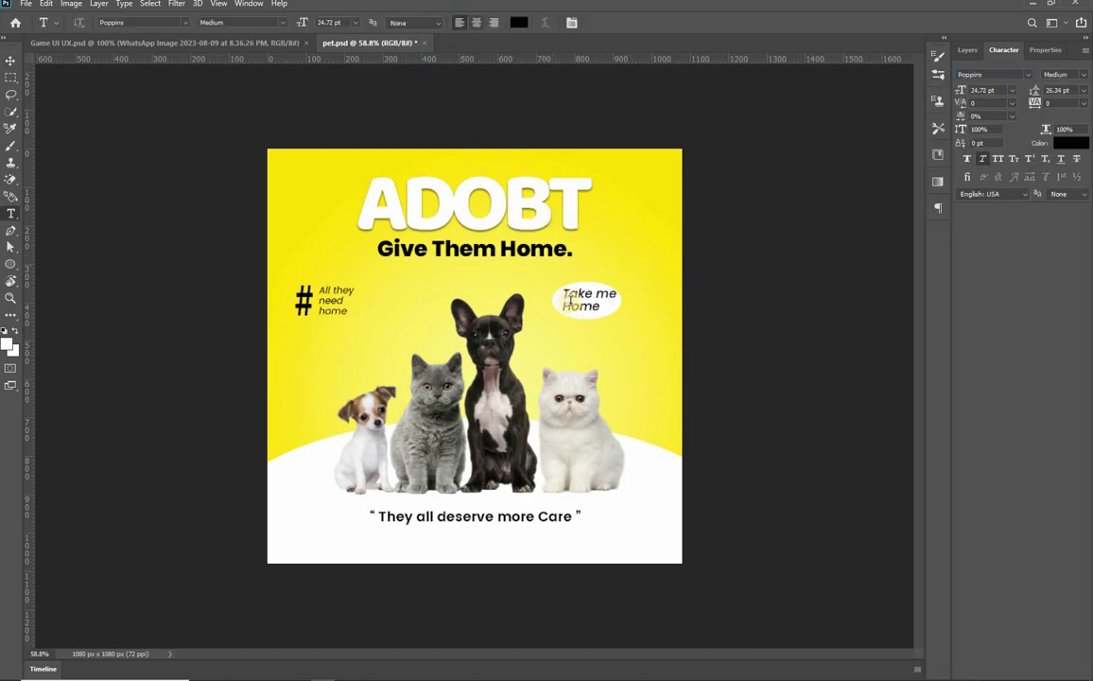
left_click(577, 308, "ctrl")
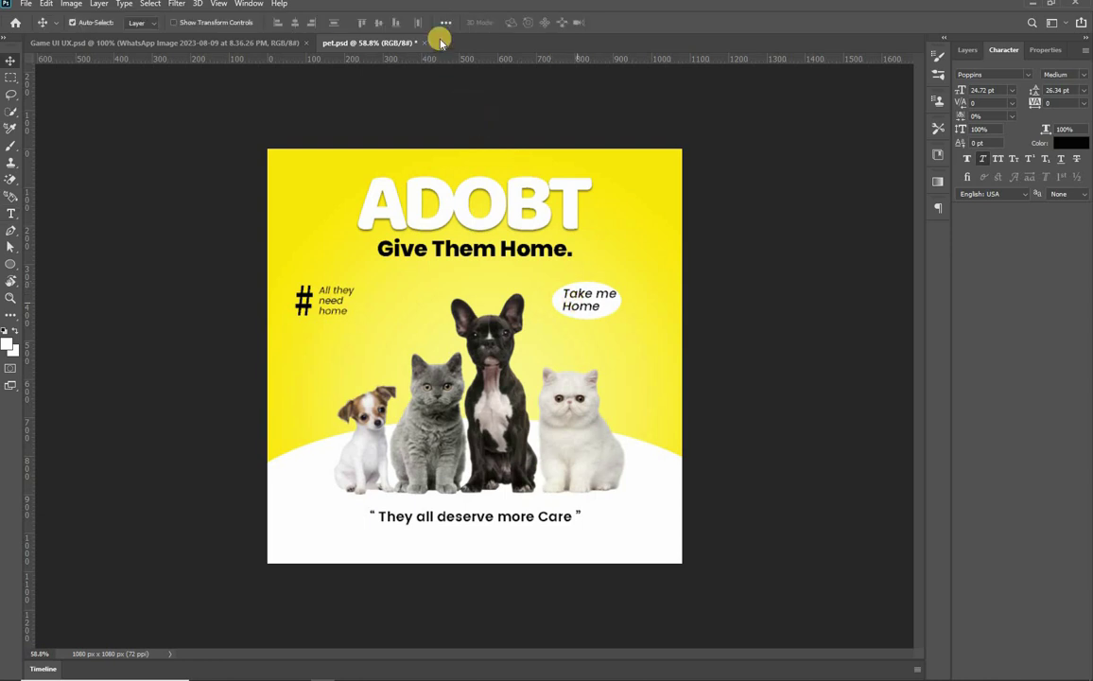
key("ctrl+shift+c")
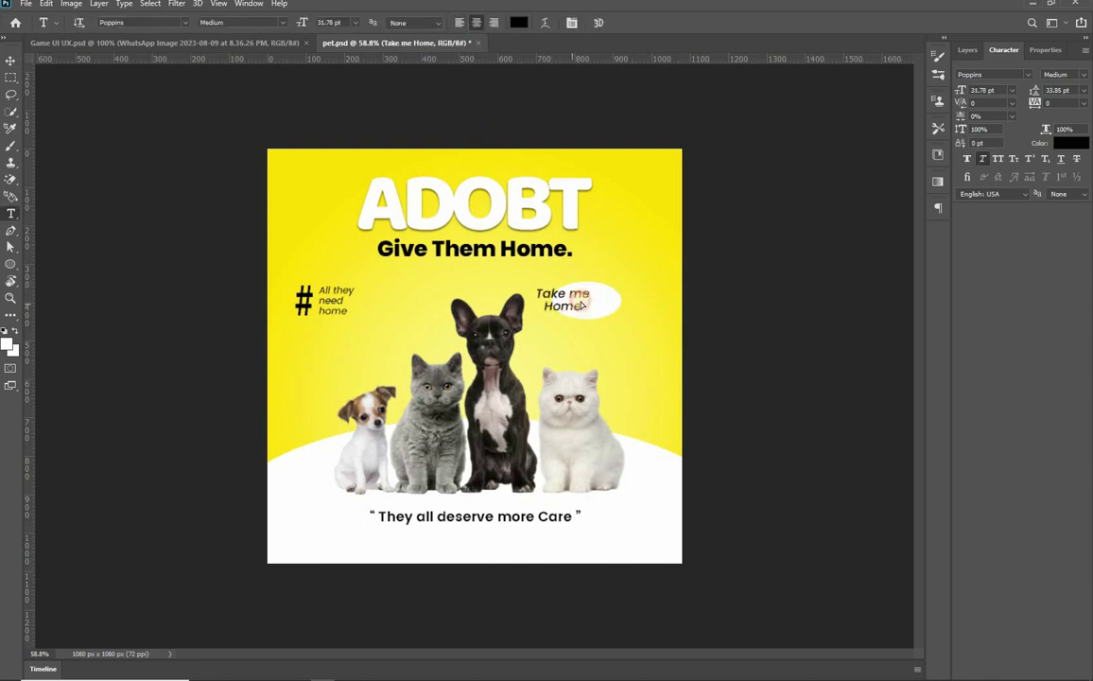
left_click_drag(576, 306, 602, 312, "ctrl")
key("ctrl+t")
left_click(710, 375)
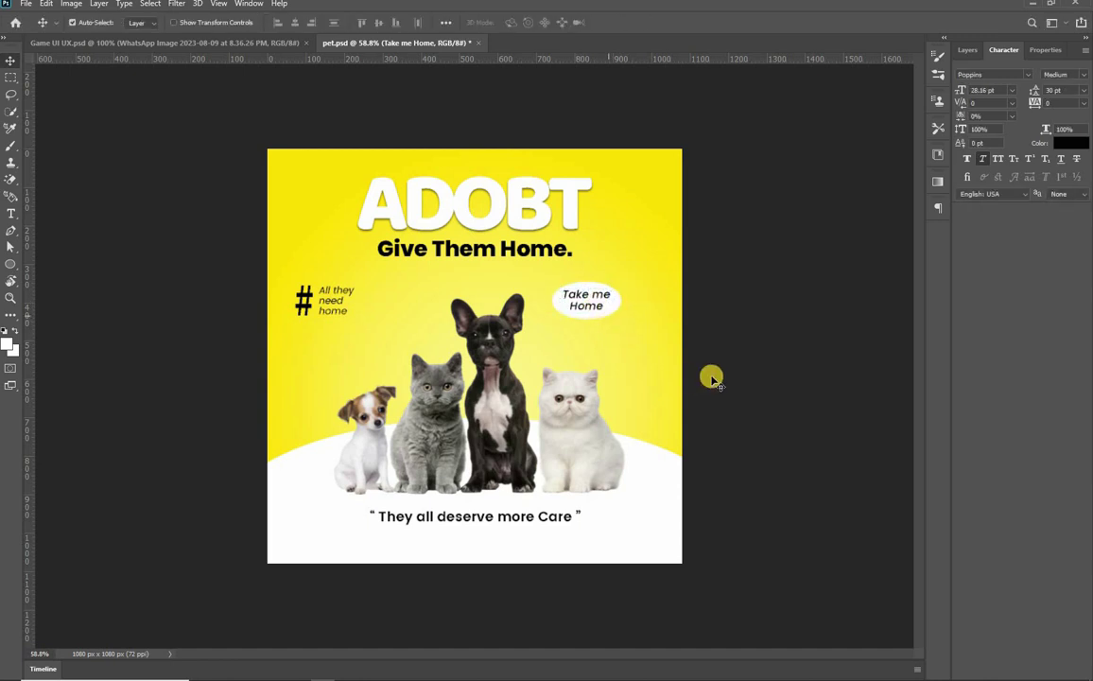
Set new shapes to no fill with a white 2 px stroke and try a rounded rectangle about 755 by 405 px
left_click(164, 110)
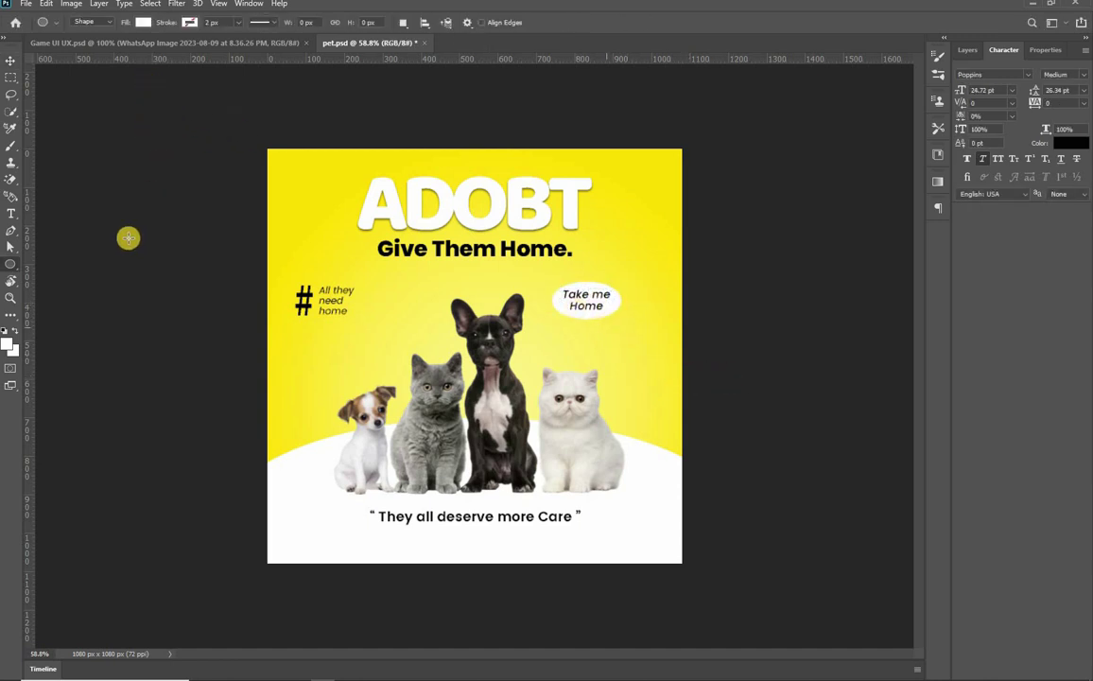
key("u")
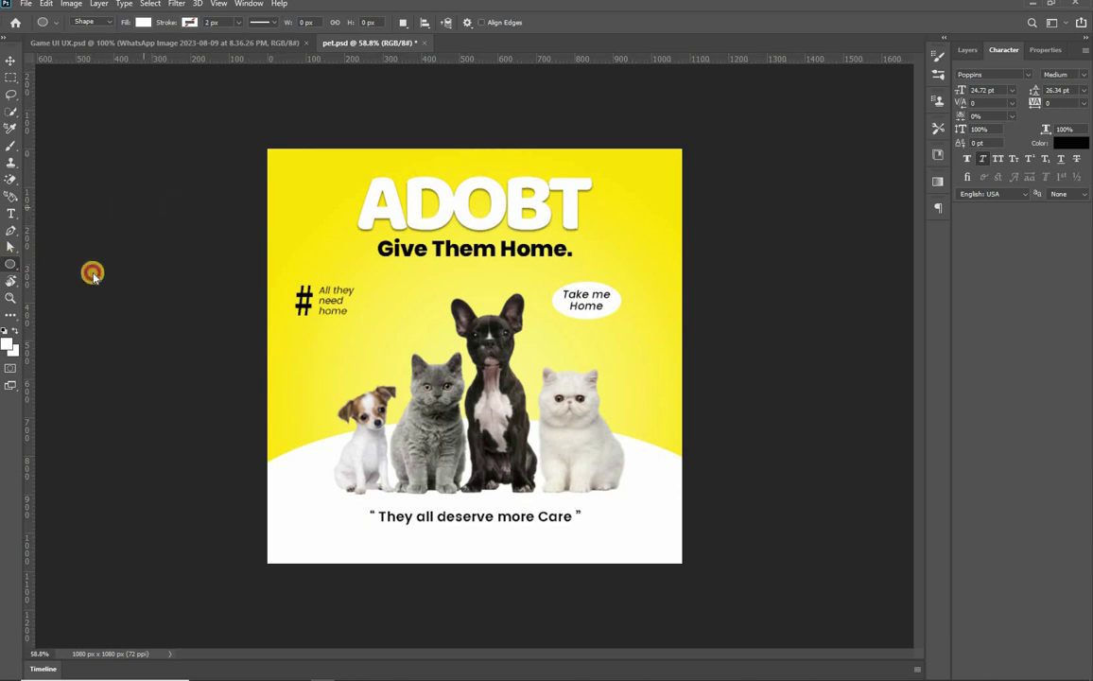
right_click(19, 264)
left_click(30, 272)
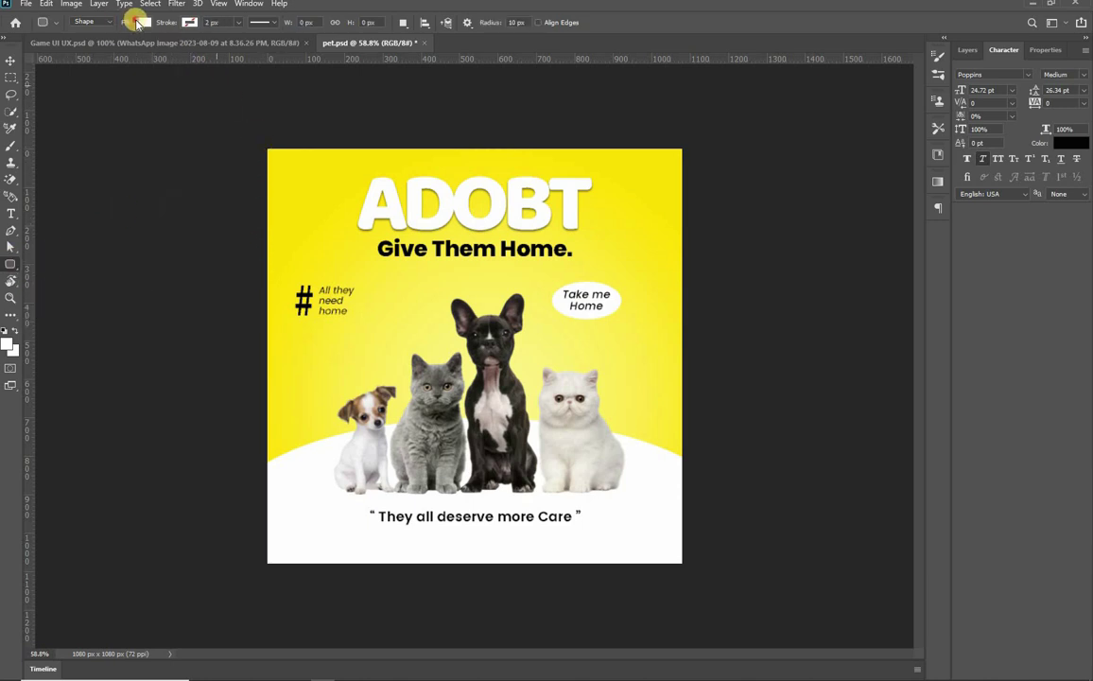
left_click(142, 22)
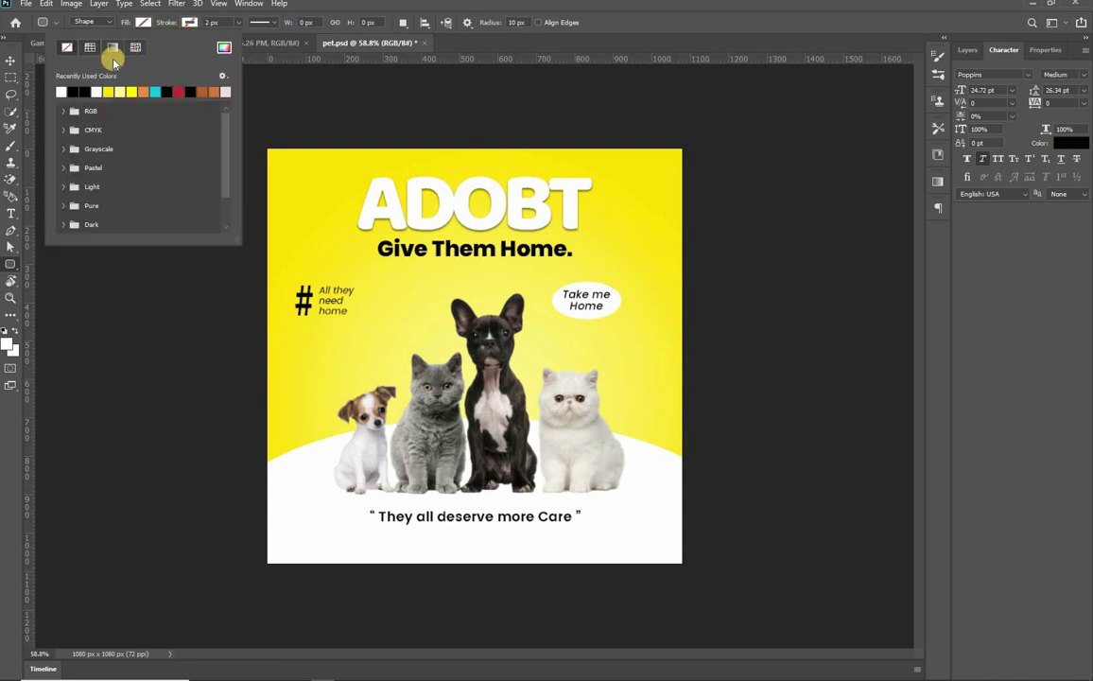
left_click(303, 187)
left_click_drag(302, 187, 593, 335)
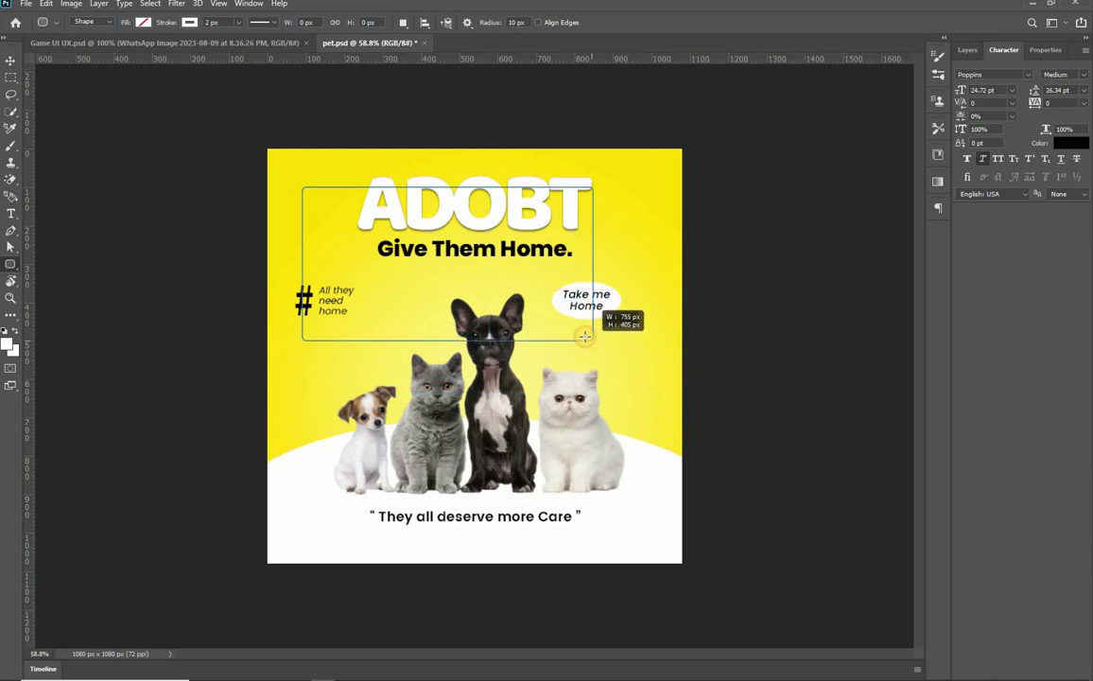
Draw an unfilled ellipse with a white outline about 762 px wide and 373 px high over the upper part of the pets
right_click(11, 268)
left_click(50, 288)
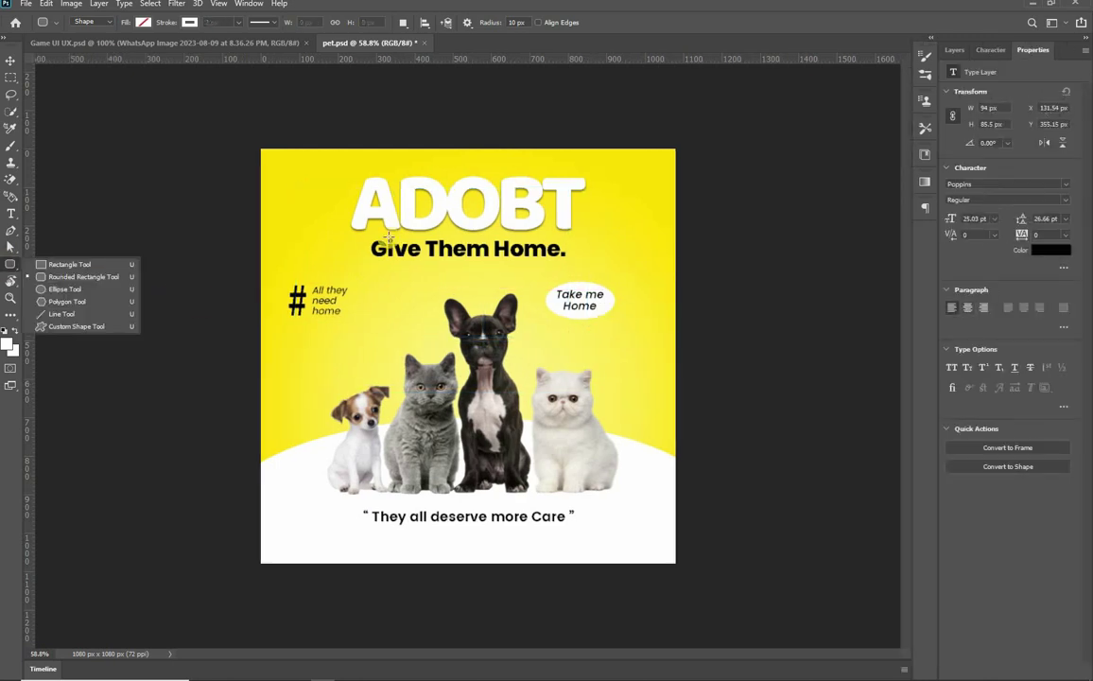
left_click_drag(378, 263, 498, 326)
mouse_move(635, 375)
left_mouse_down()
mouse_move(630, 387)
mouse_move(622, 380)
mouse_move(638, 389)
left_mouse_up()
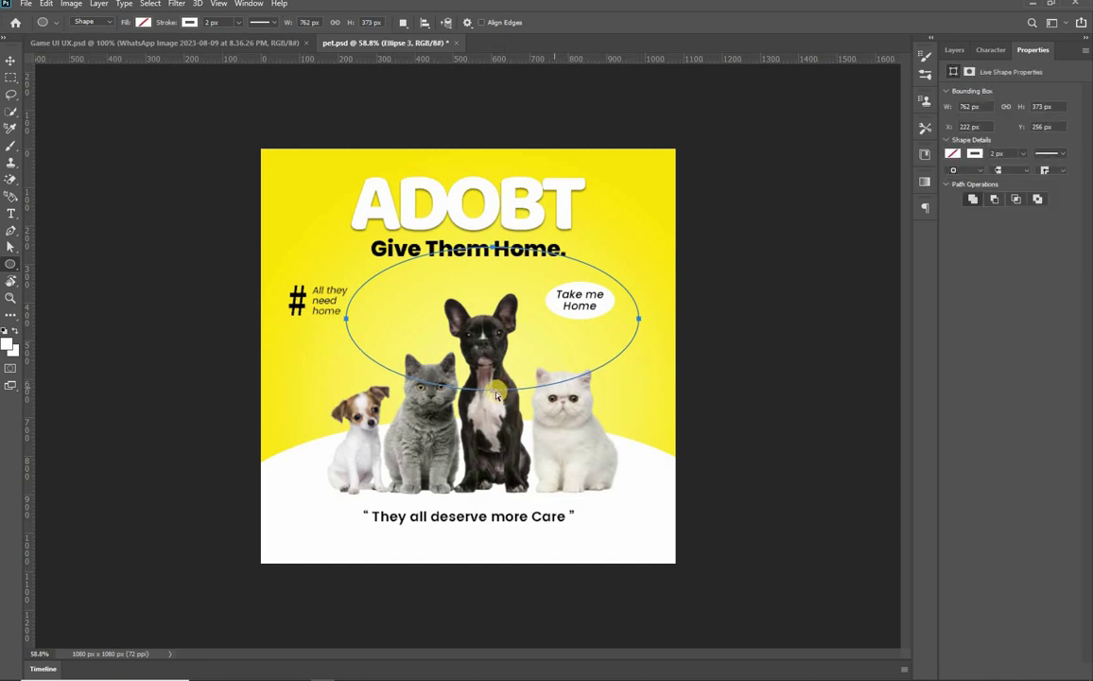
Reshape the outlined ellipse into an irregular curve by moving its four anchor points and pulling the lower-right anchor's handle down and left
key("a")
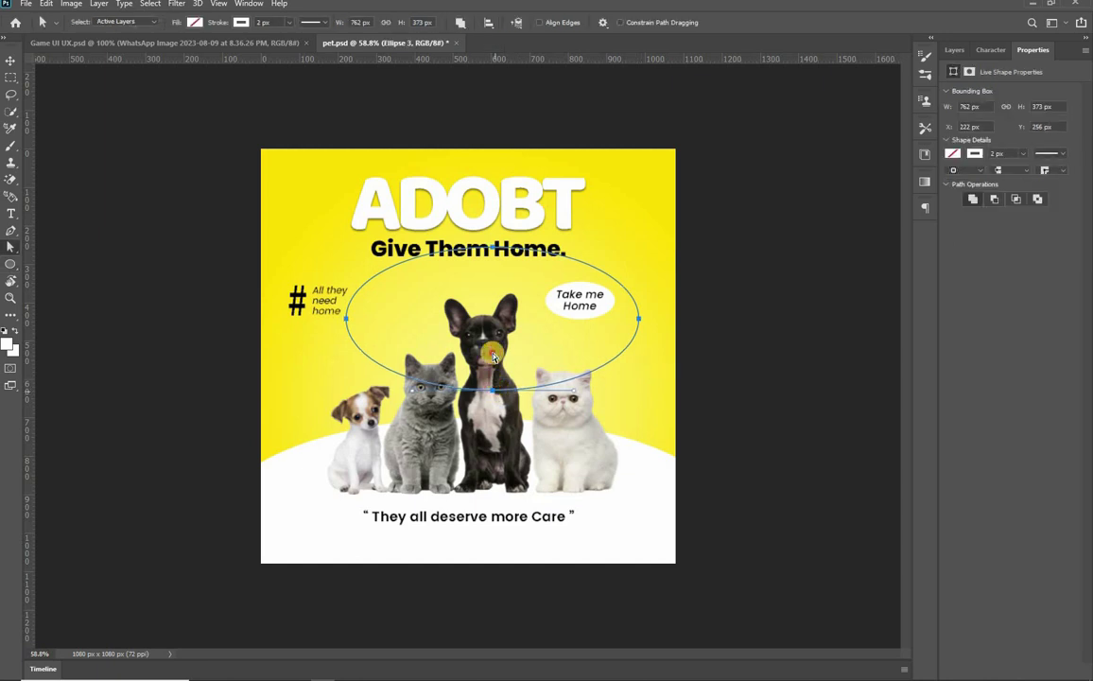
left_click_drag(492, 355, 483, 297)
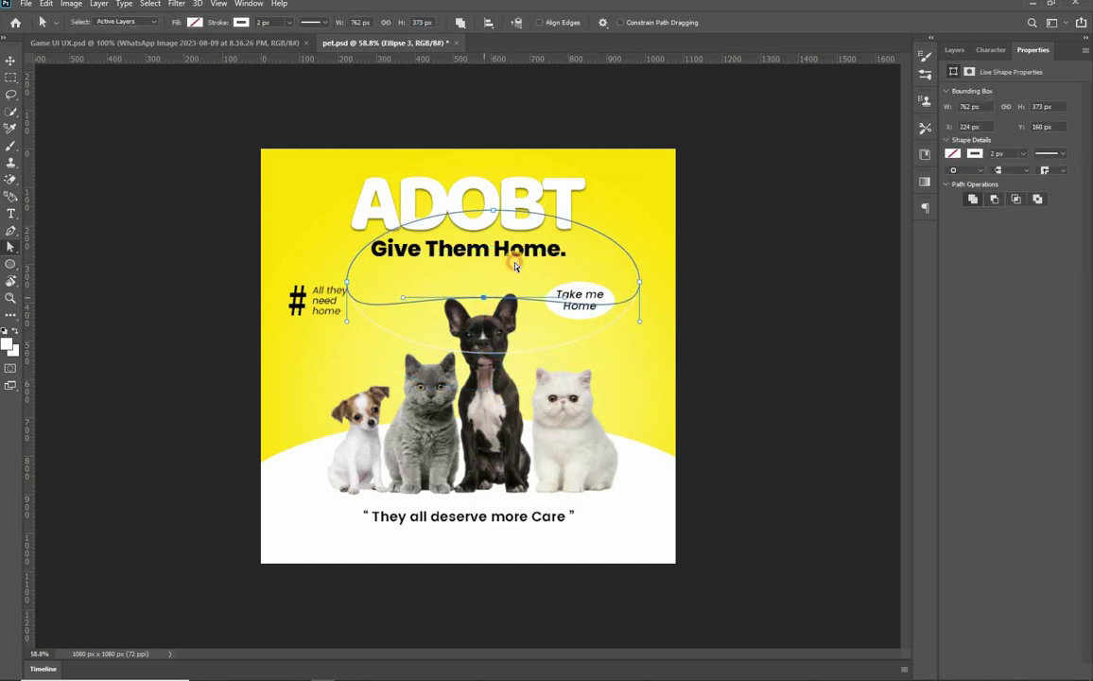
key("Return")
left_click_drag(639, 282, 649, 340)
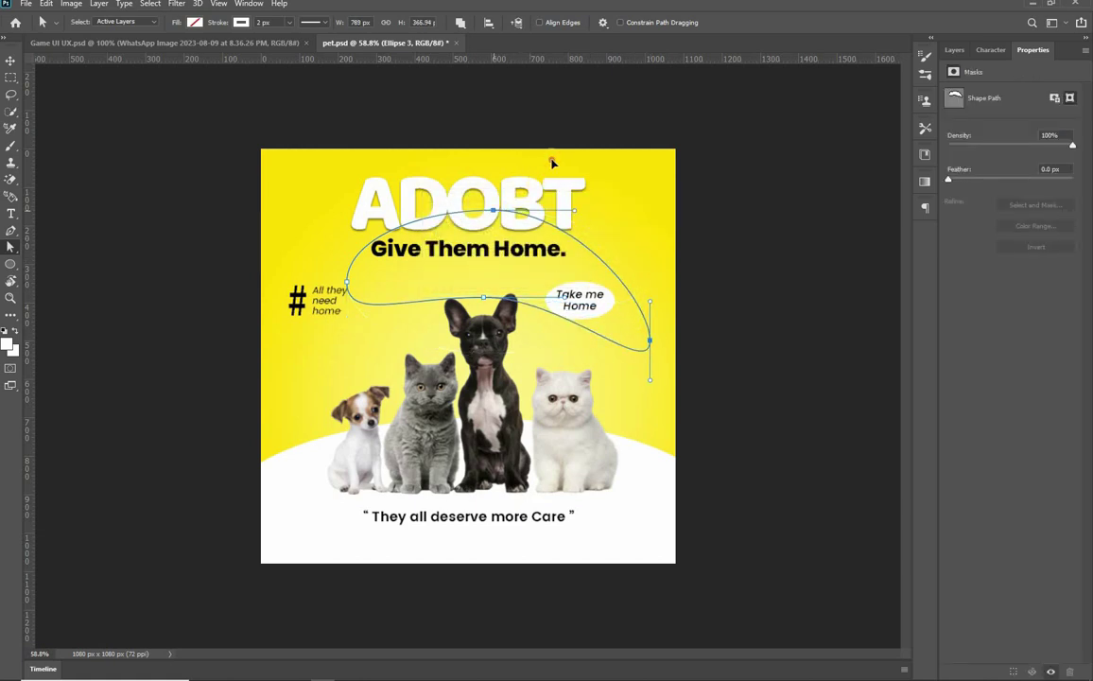
left_click_drag(492, 210, 551, 159)
left_click_drag(347, 281, 333, 284)
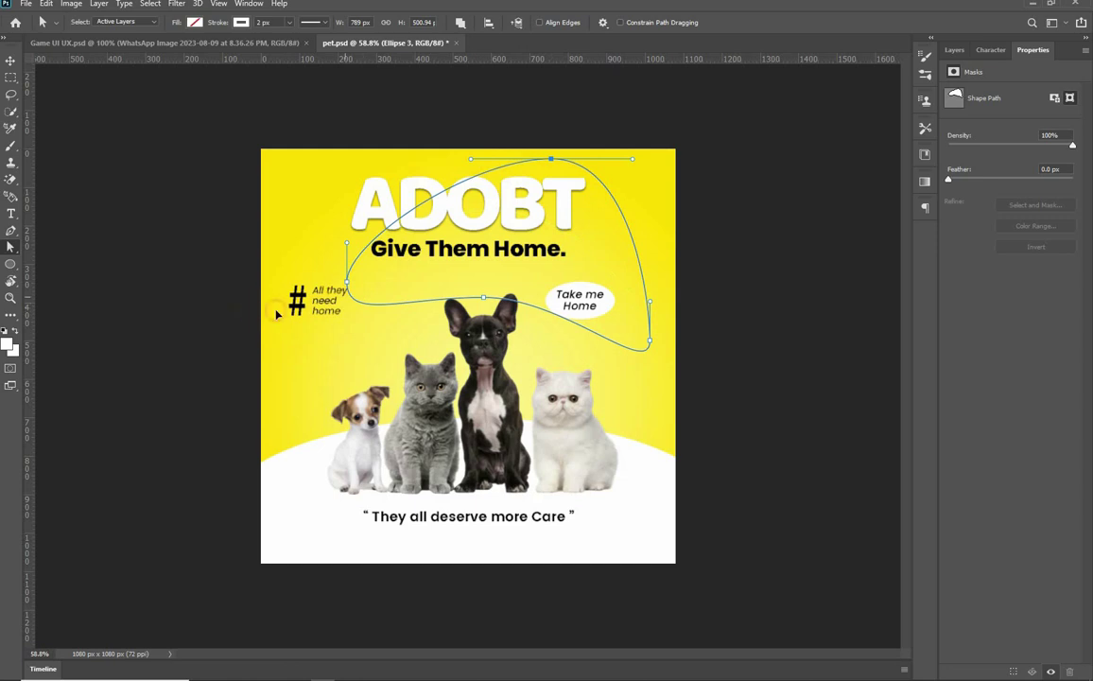
left_click_drag(276, 309, 282, 310)
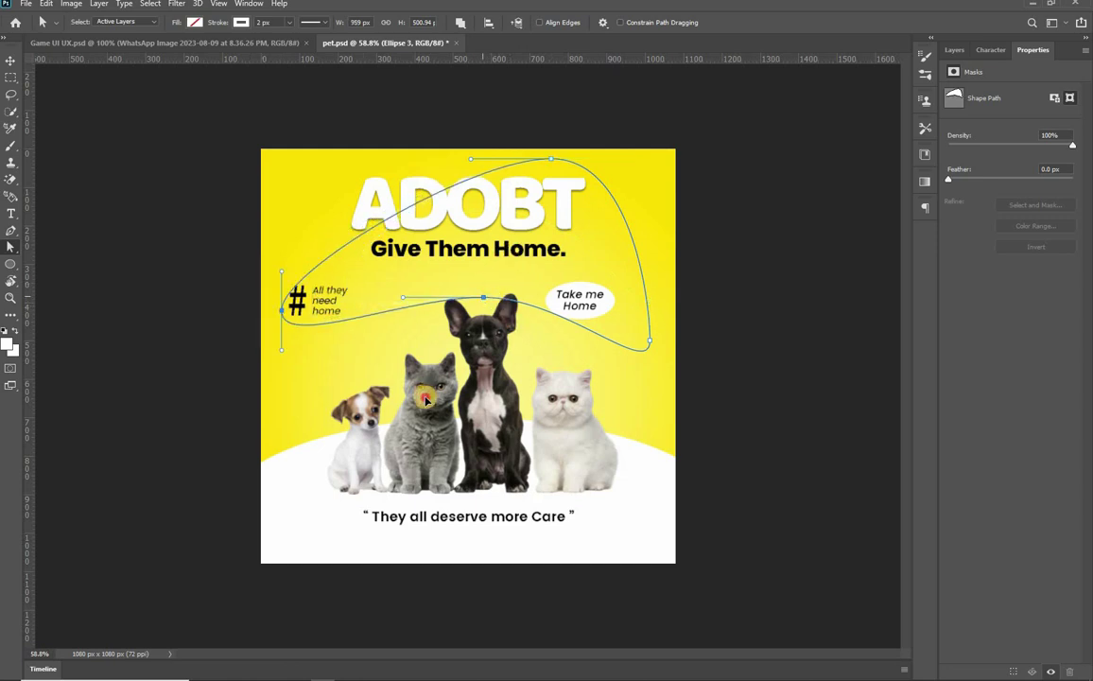
left_click_drag(424, 399, 433, 277)
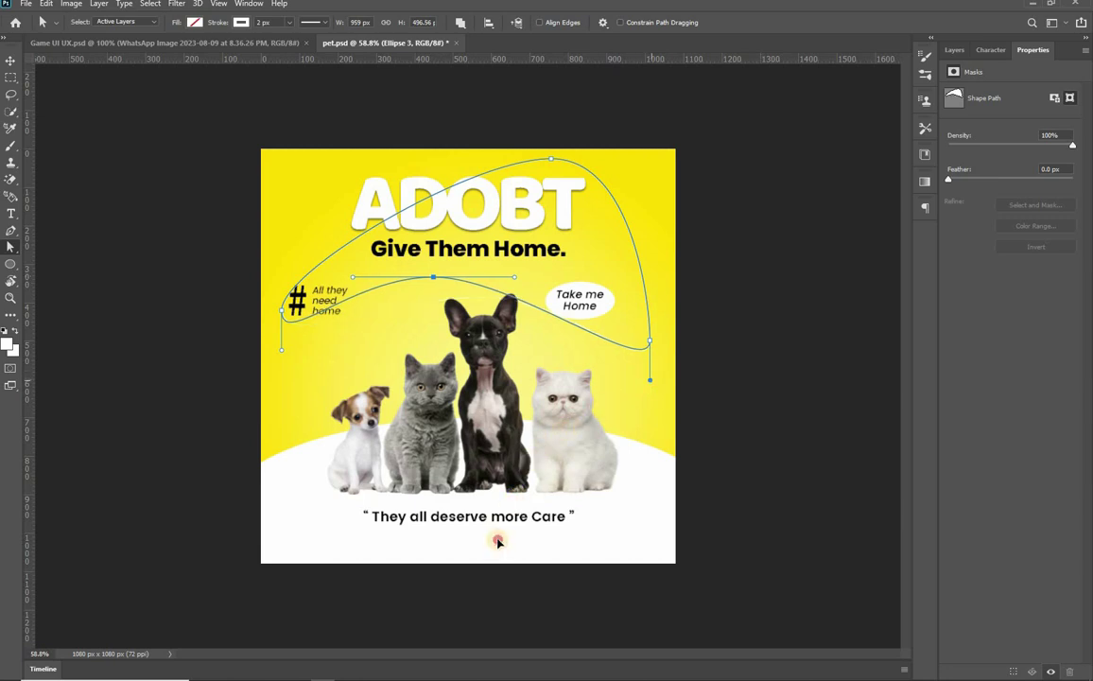
left_click_drag(499, 541, 497, 551)
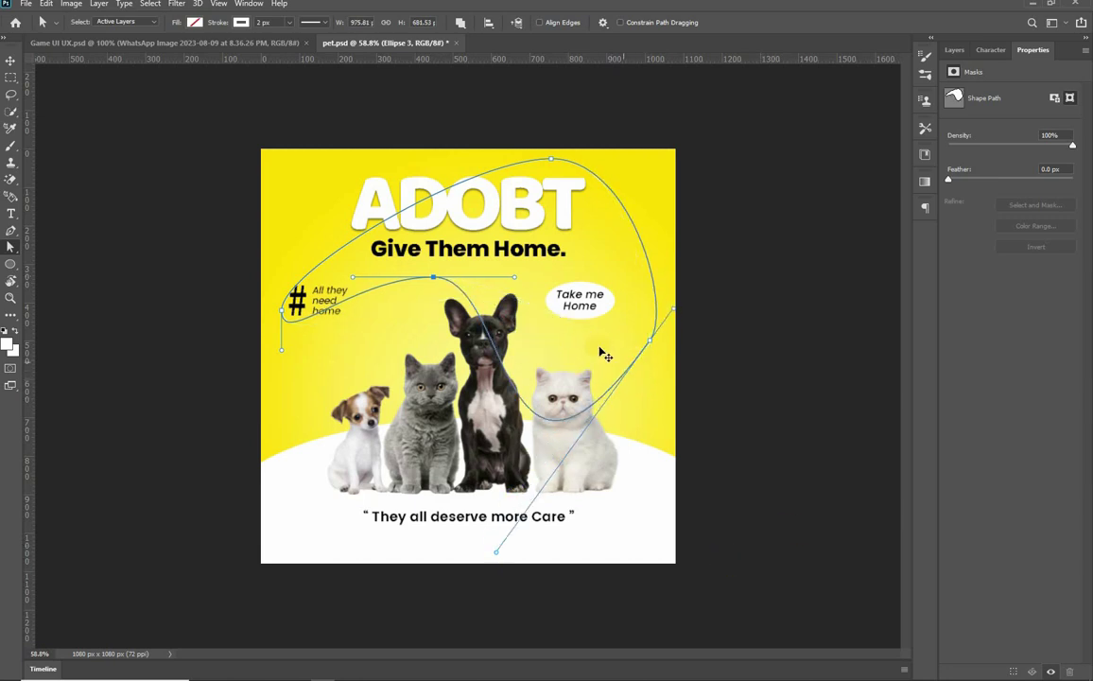
Enlarge the curved outline to about 166%, rotate it and position it so its lines run past the canvas edges
key("v")
key("ctrl+t")
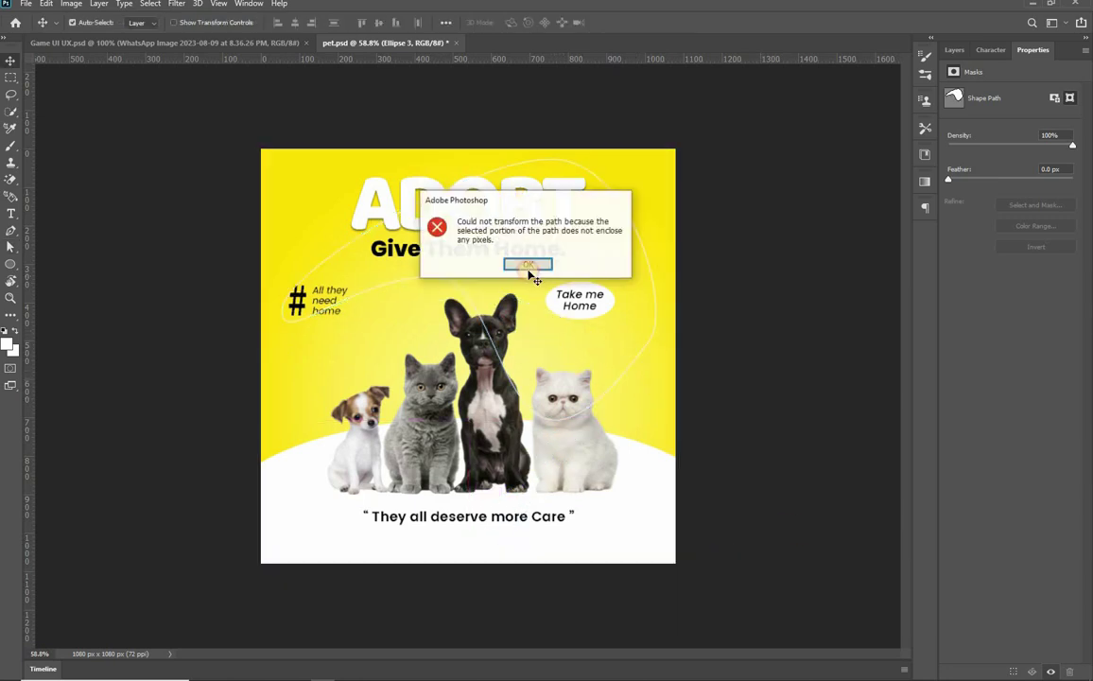
key("Return")
key("ctrl+t")
left_click_drag(657, 420, 768, 523)
left_click_drag(617, 408, 401, 326)
left_click_drag(612, 478, 611, 477)
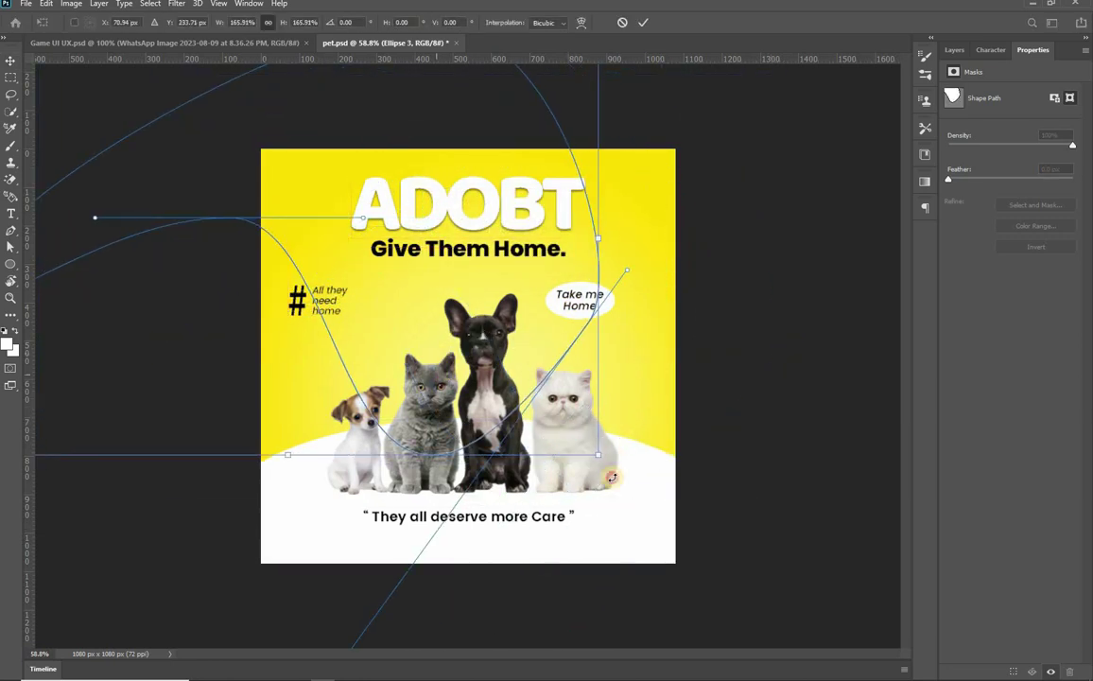
left_click_drag(518, 535, 519, 273)
key("Return")
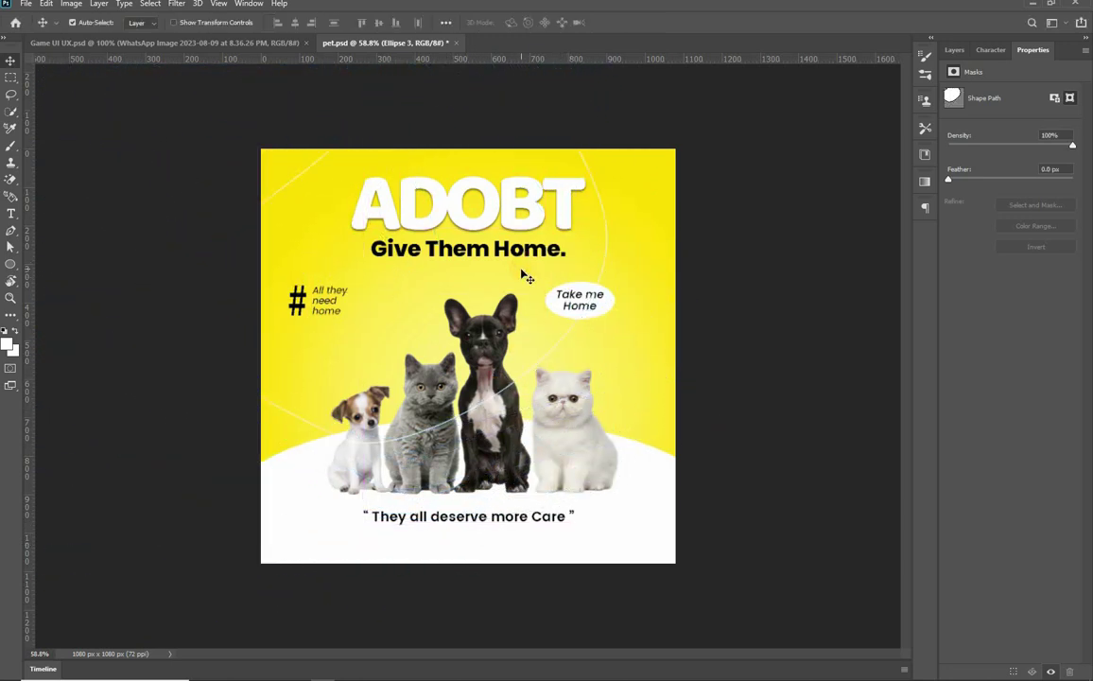
Send the curved outline behind the pets, texts and callouts
scroll(522, 274, "down", 2)
key("ctrl+shift+[")
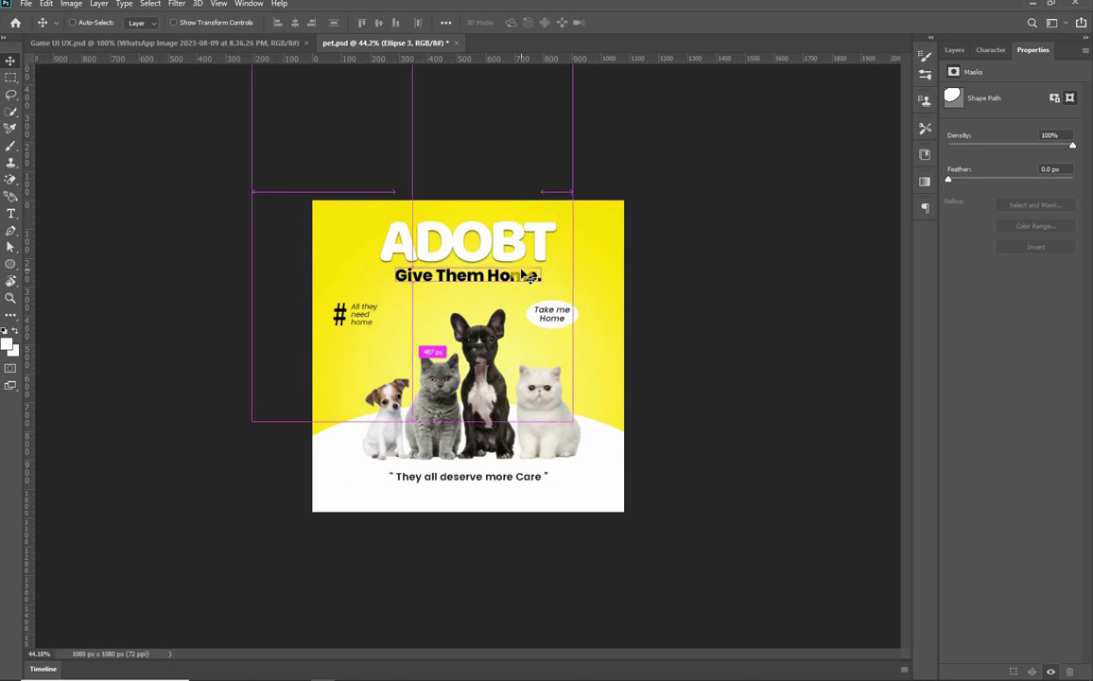
scroll(603, 291, "up", 3)
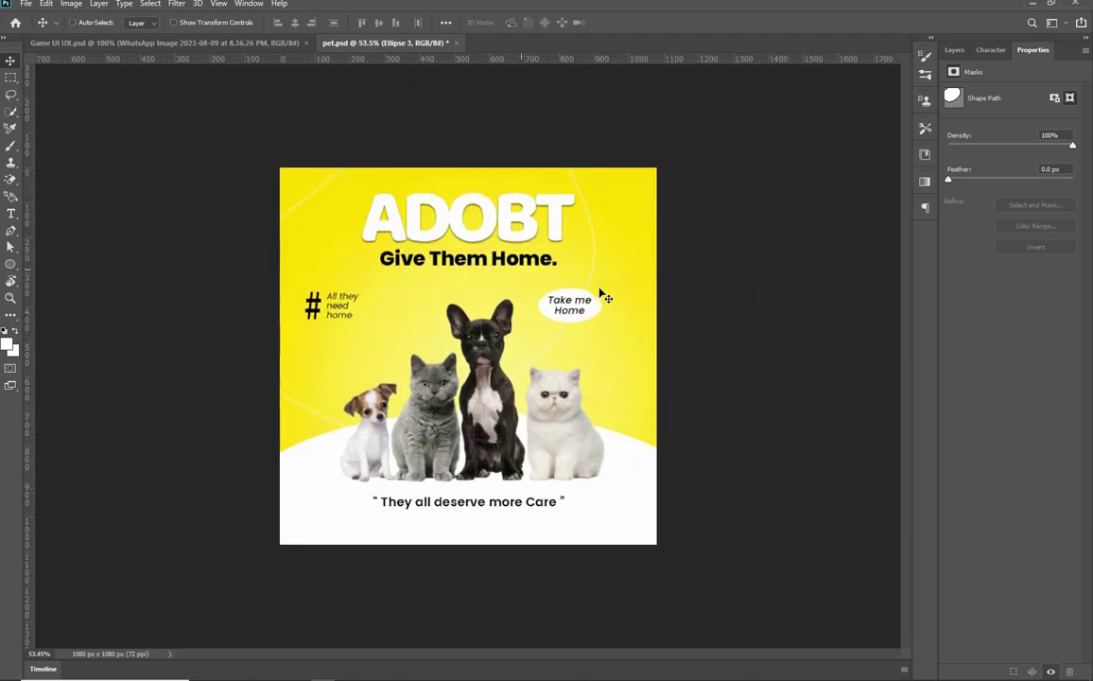
Duplicate the curved outline, rotate the copy and place it across the upper-left and lower-right parts of the yellow background
key("ctrl+j")
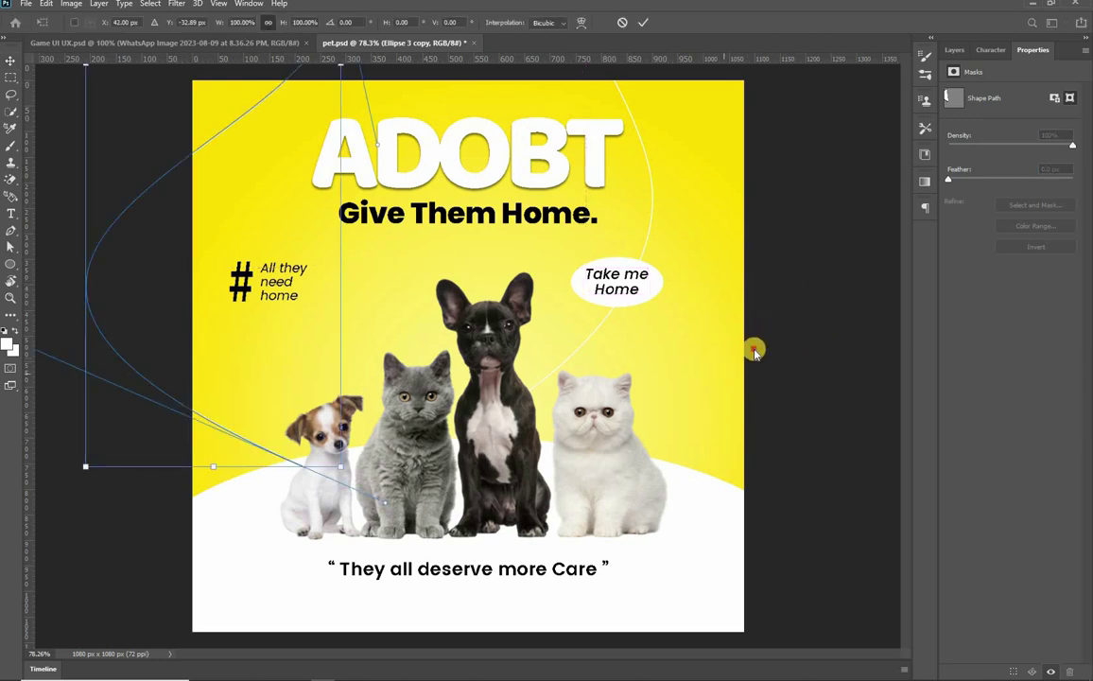
scroll(747, 360, "down", 3)
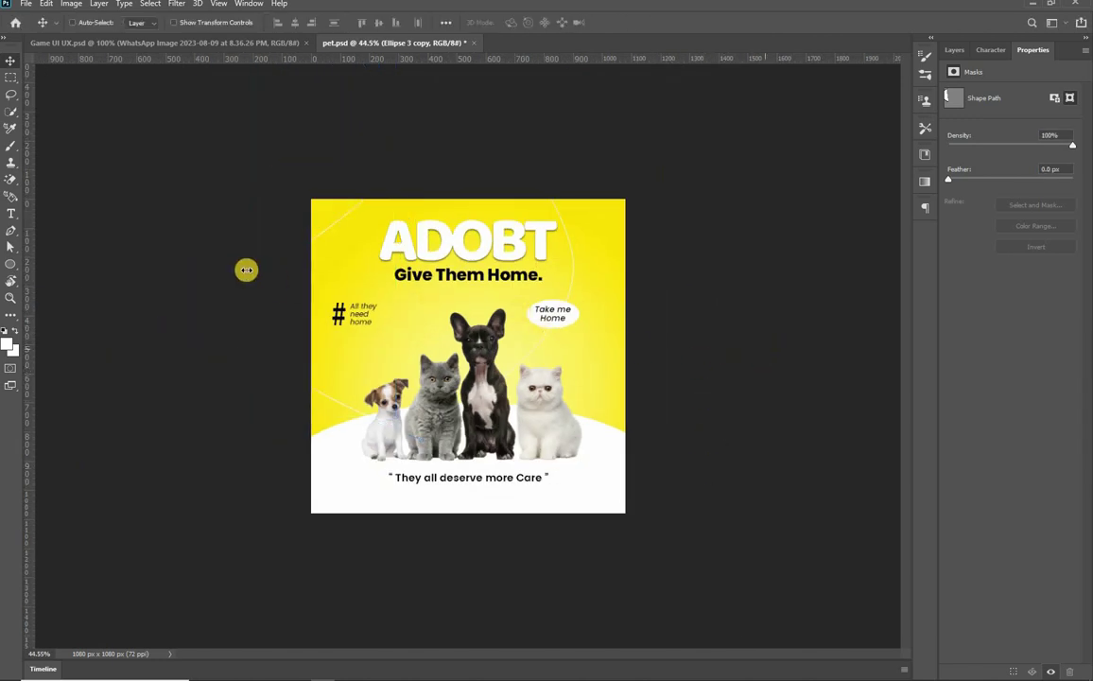
key("ctrl+t")
left_click_drag(447, 398, 457, 325)
left_click_drag(371, 185, 494, 325)
key("Return")
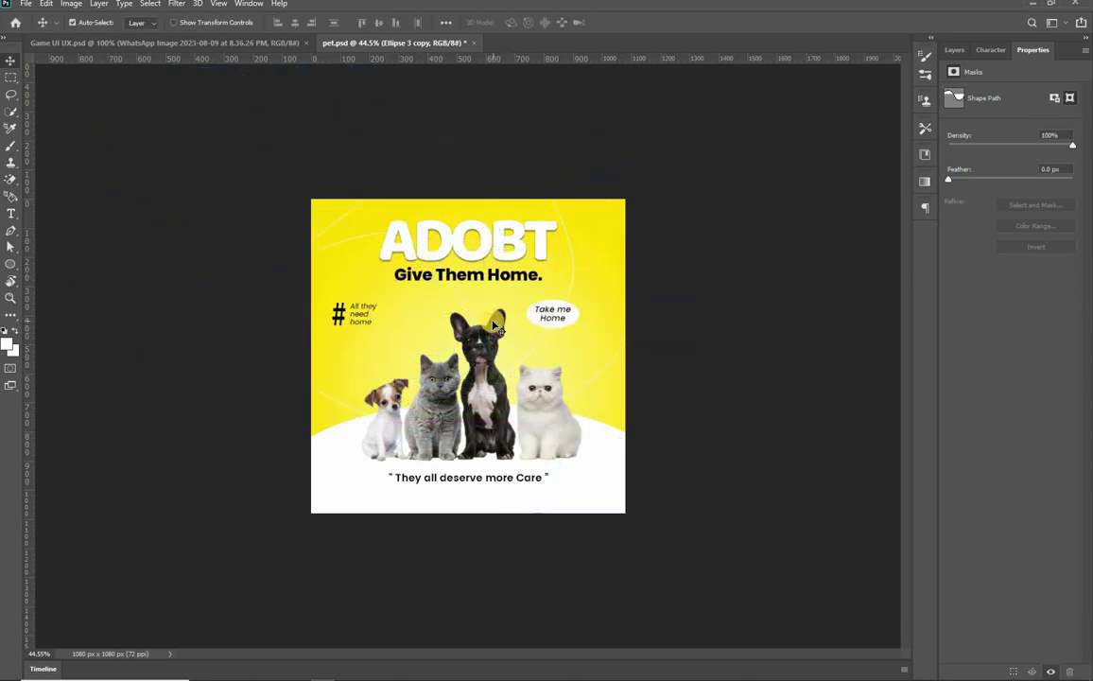
Save the document and shift the original curved outline slightly to the right
scroll(493, 324, "up", 3)
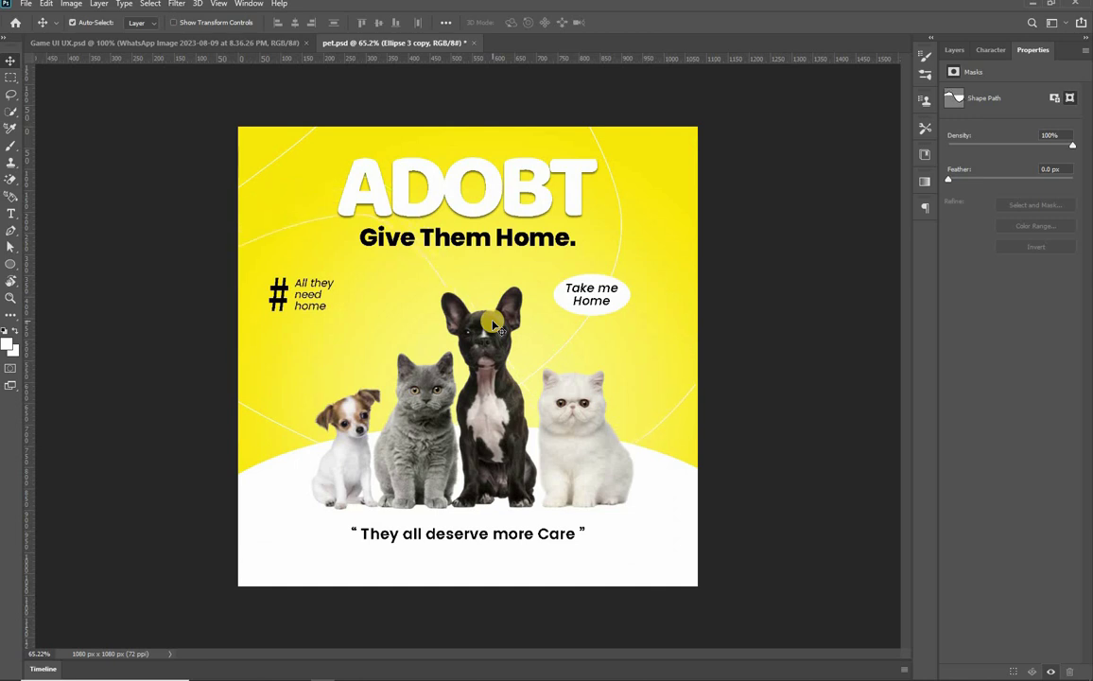
key("ctrl+s")
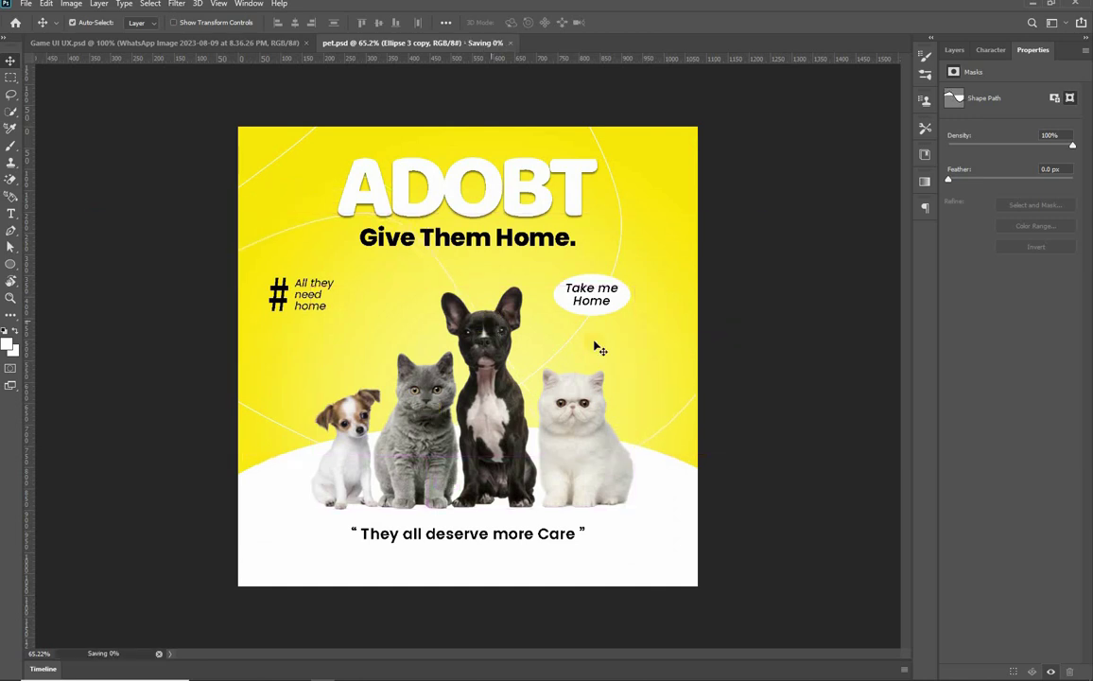
scroll(624, 211, "down", 5)
scroll(622, 211, "up", 5)
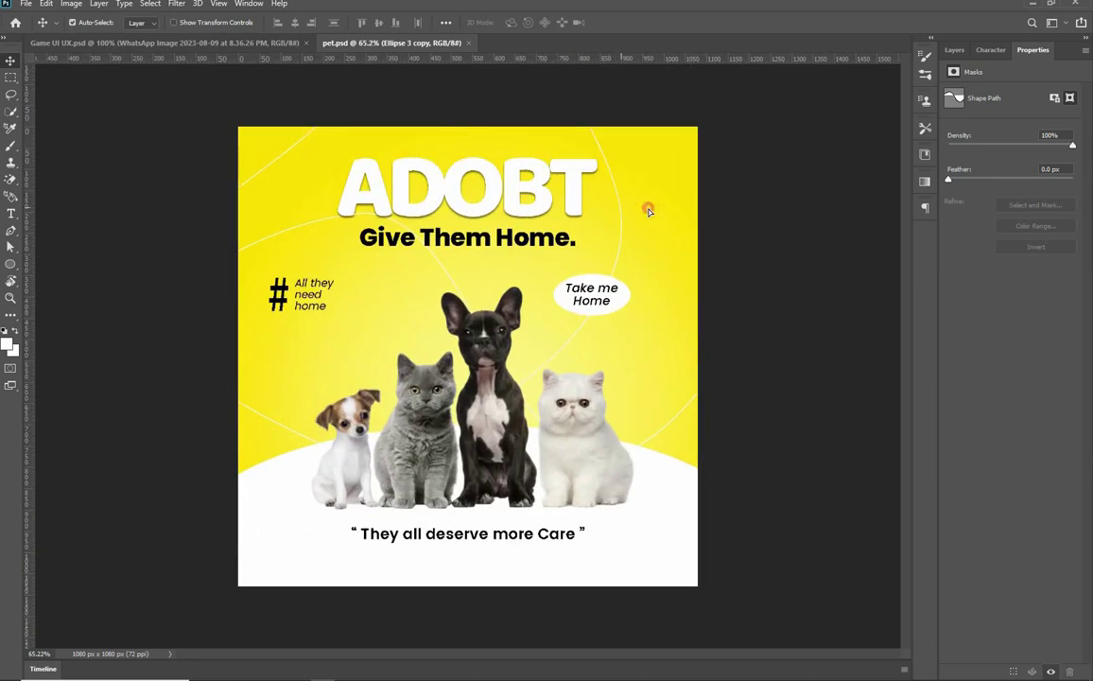
left_click_drag(621, 210, 648, 210)
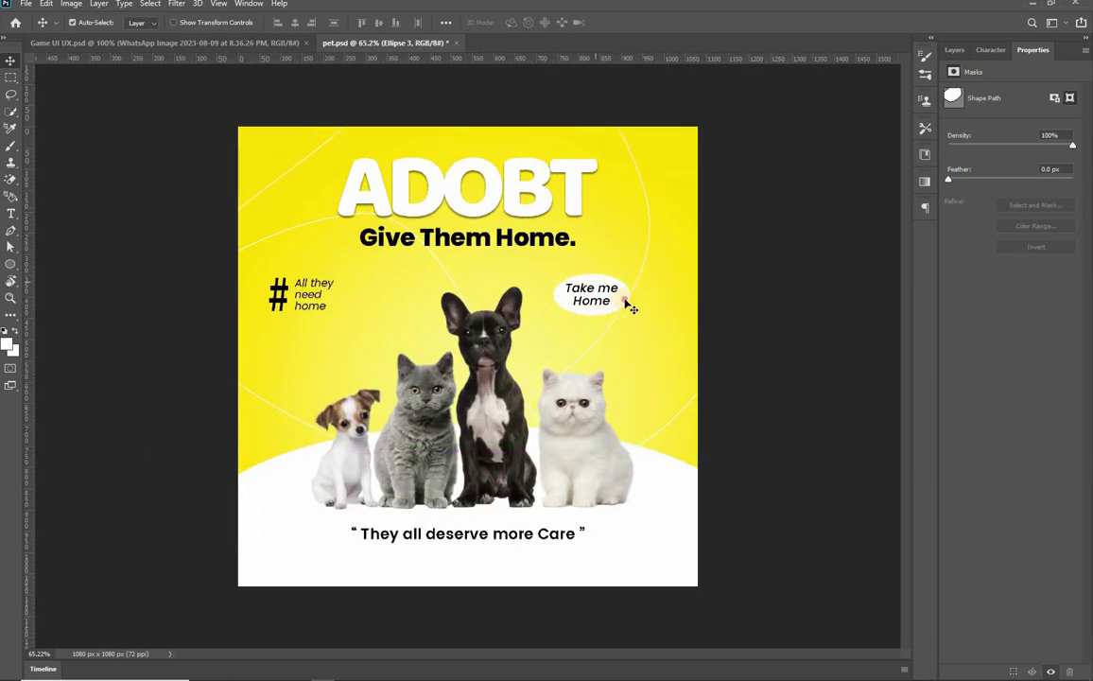
Move the "Take me Home" callout farther right, closer to the canvas edge, and save the document
left_click_drag(639, 298, 724, 354)
left_click(344, 366)
key("ctrl+s")
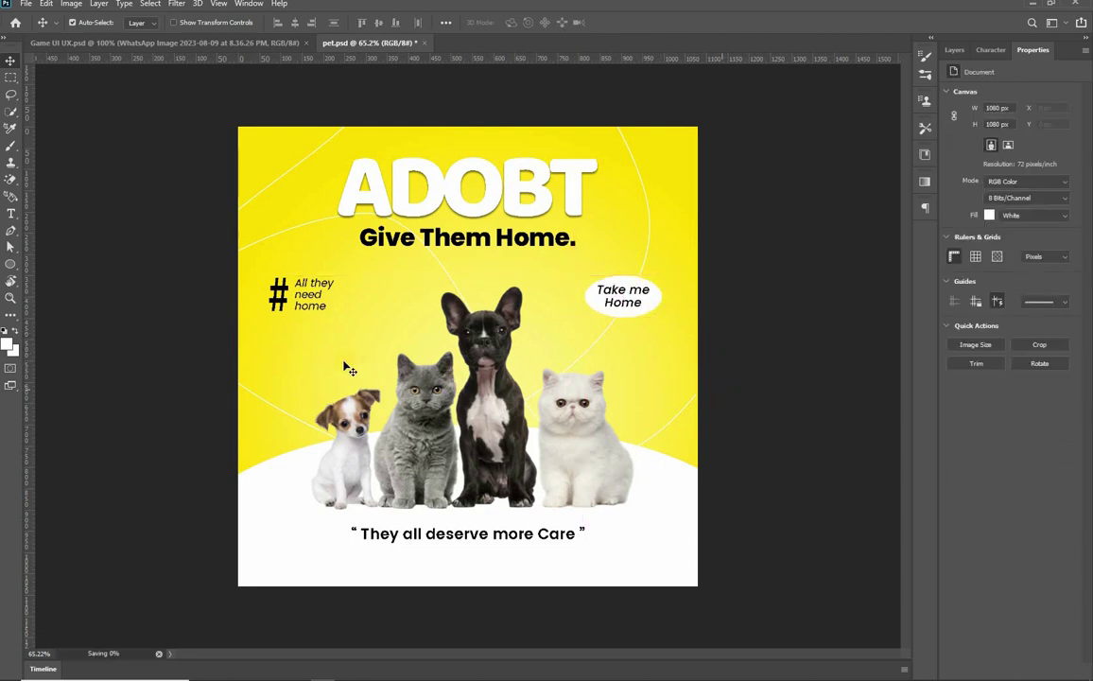
scroll(424, 456, "down", 7)
scroll(425, 449, "up", 7)
scroll(562, 501, "up", 1)
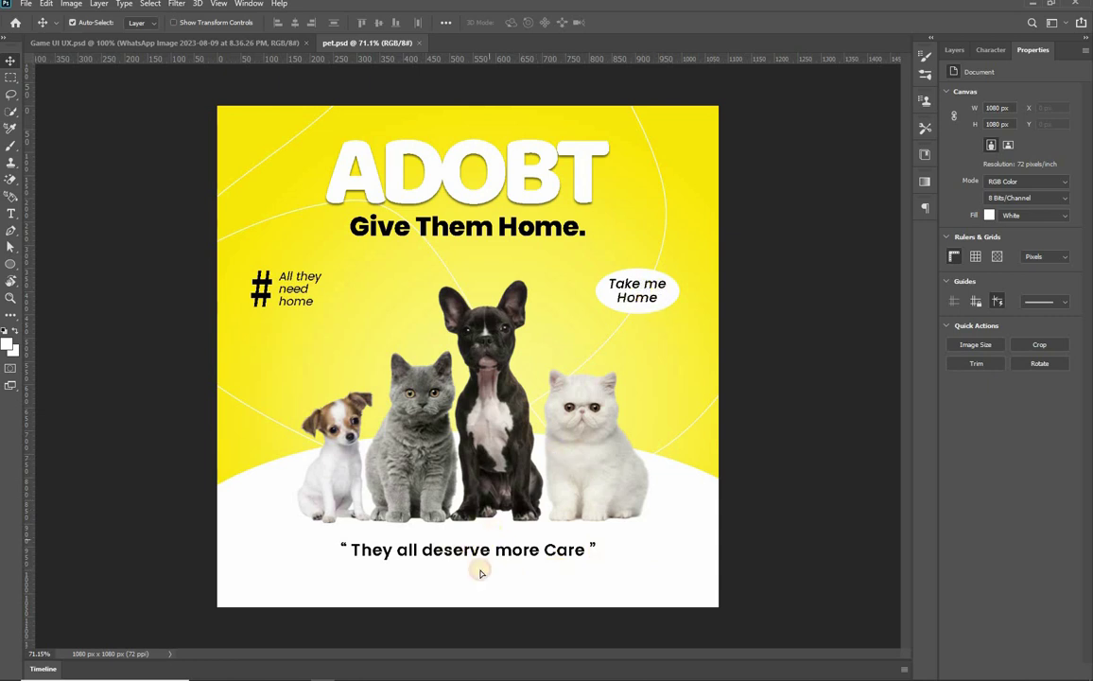
Duplicate the "They all deserve more Care" quote directly below itself and set the copy to 20 pt Poppins Medium
left_click_drag(435, 548, 442, 577)
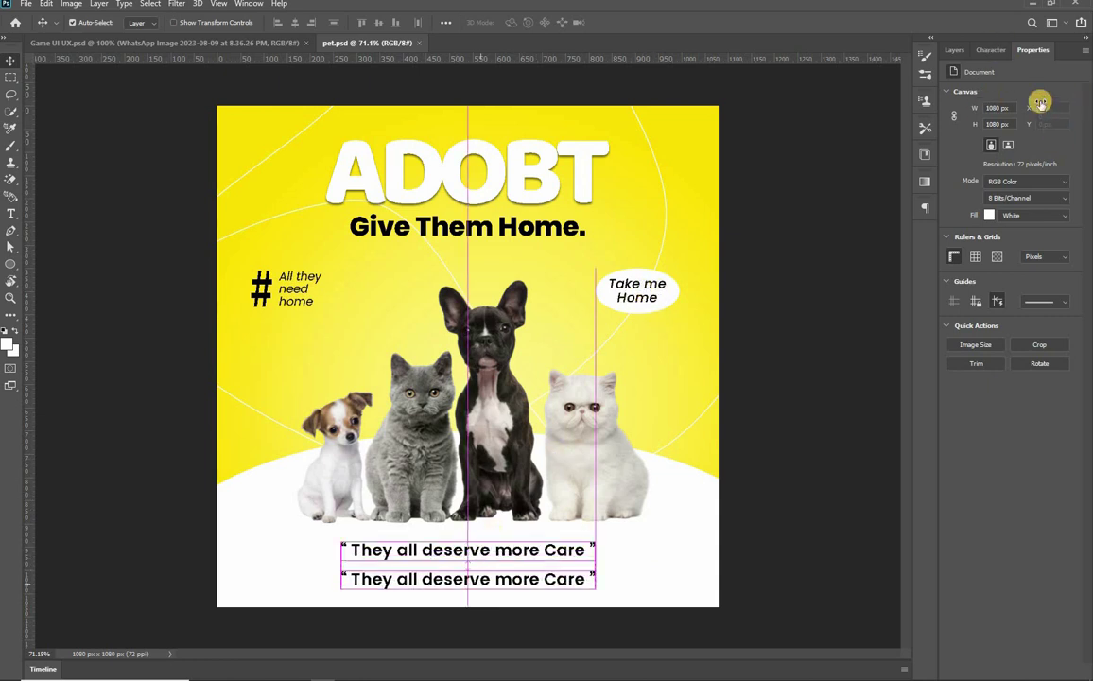
left_click(974, 90)
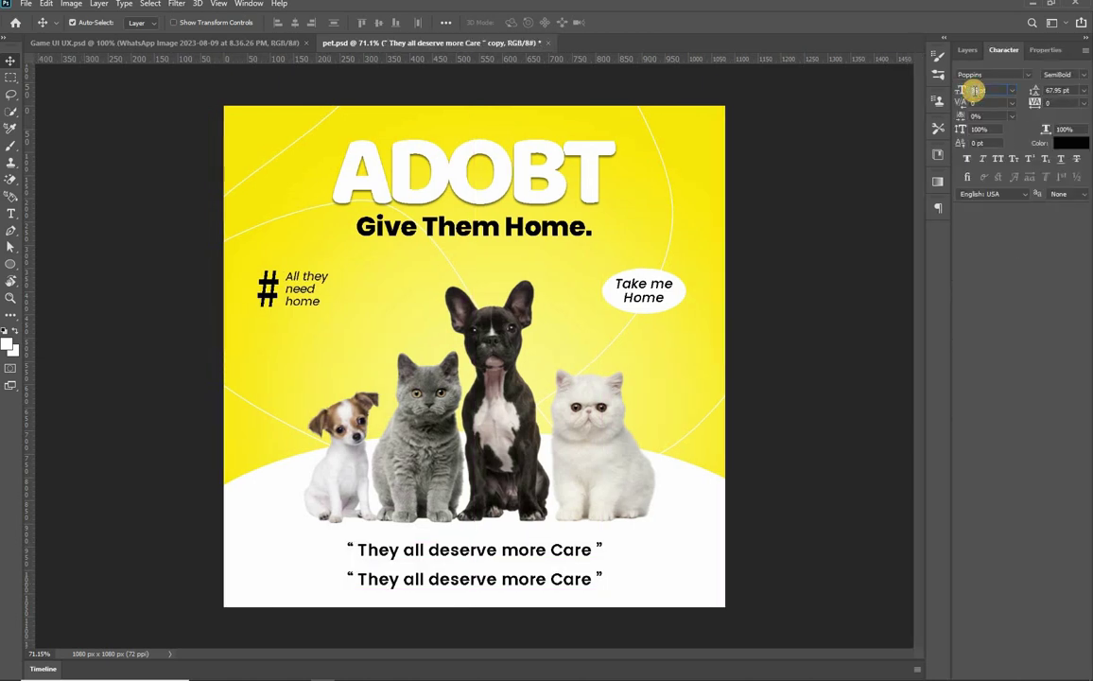
key("Return")
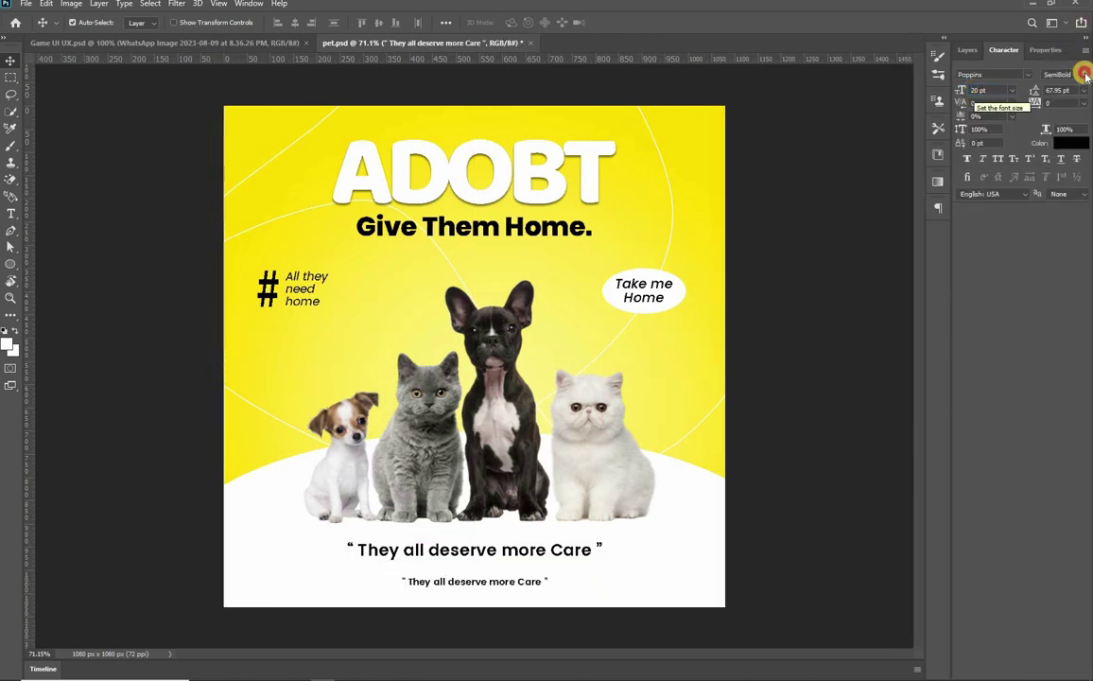
left_click(1013, 175)
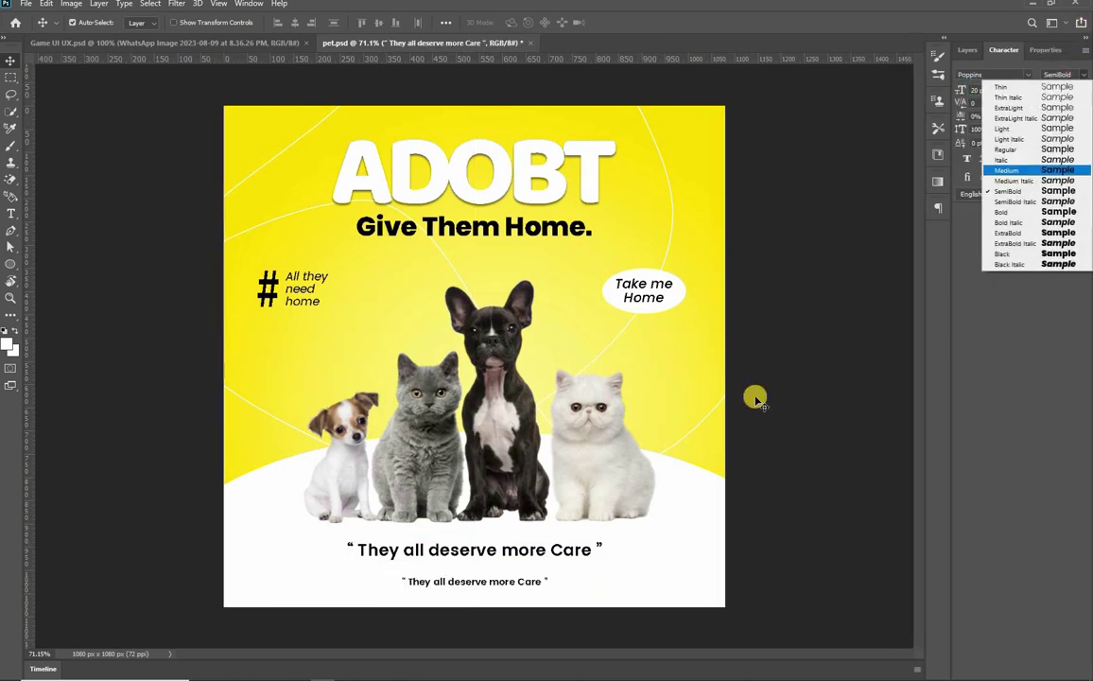
Replace the small quote copy with a contact phone number, written without hyphens, and lower it slightly
left_click(480, 586)
double_click(480, 585)
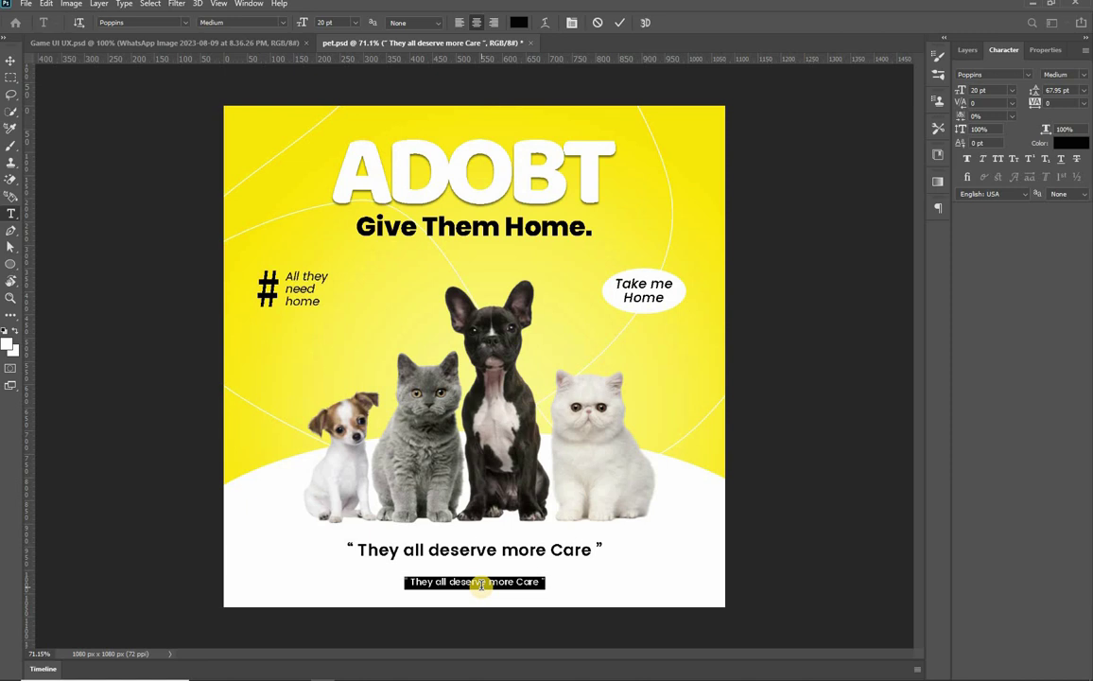
key("BackSpace")
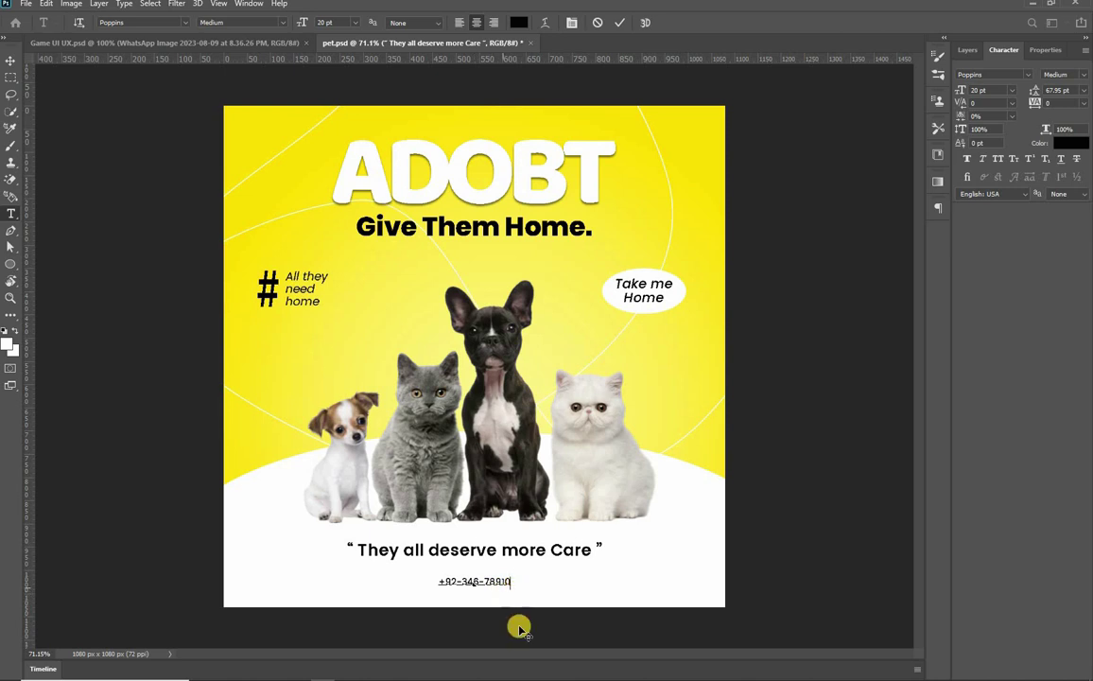
left_click(476, 587)
key("v")
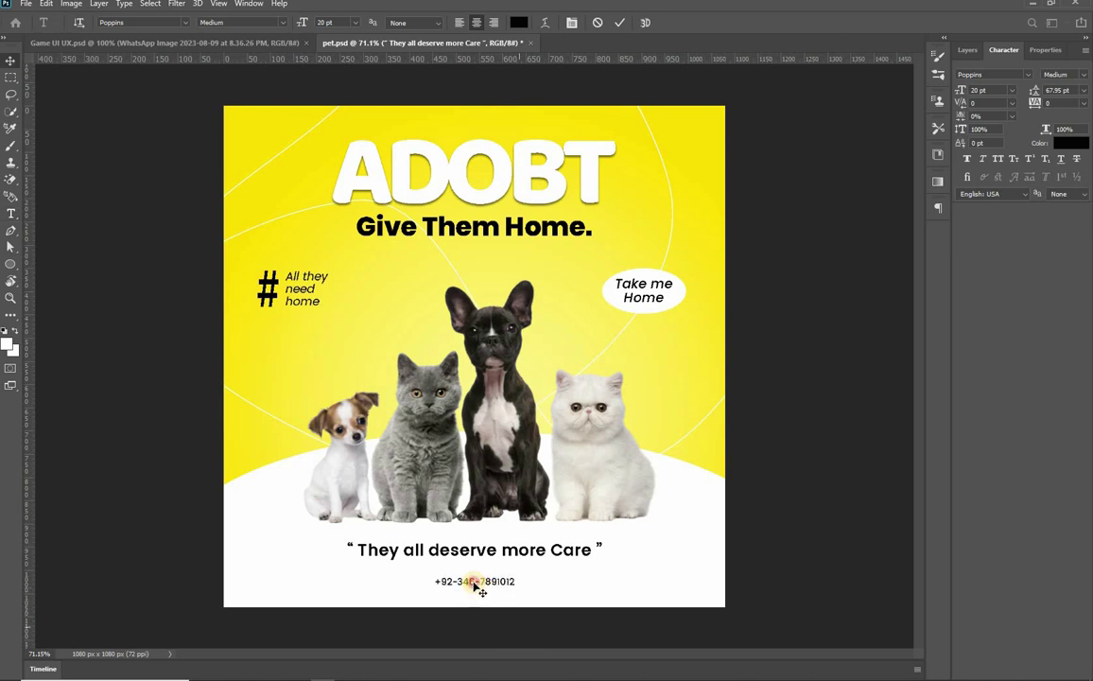
left_click_drag(473, 586, 477, 588)
key("t")
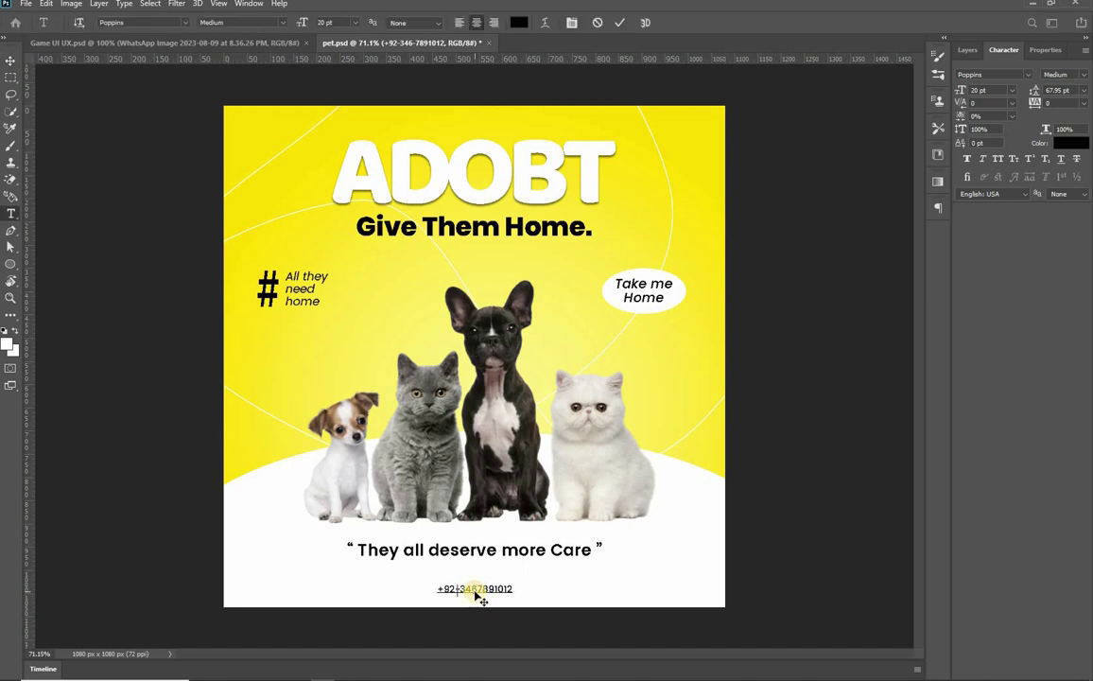
key("ctrl+Return")
key("v")
Duplicate the phone number to form two closely stacked lines and make both italic
left_click_drag(472, 586, 475, 587)
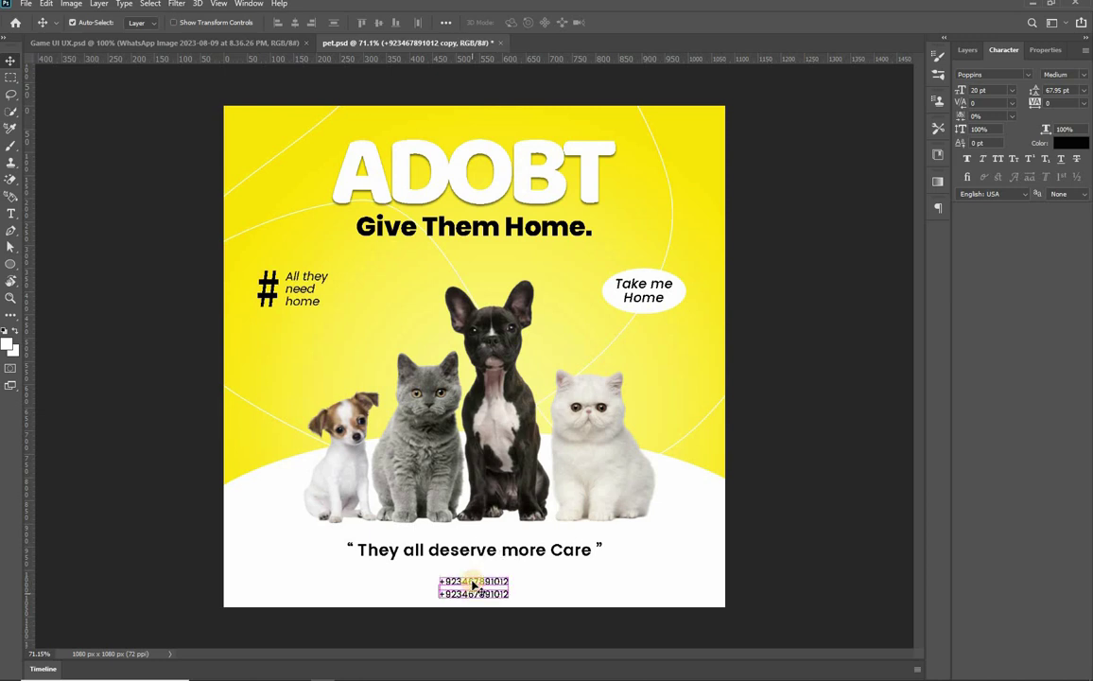
left_click(474, 585)
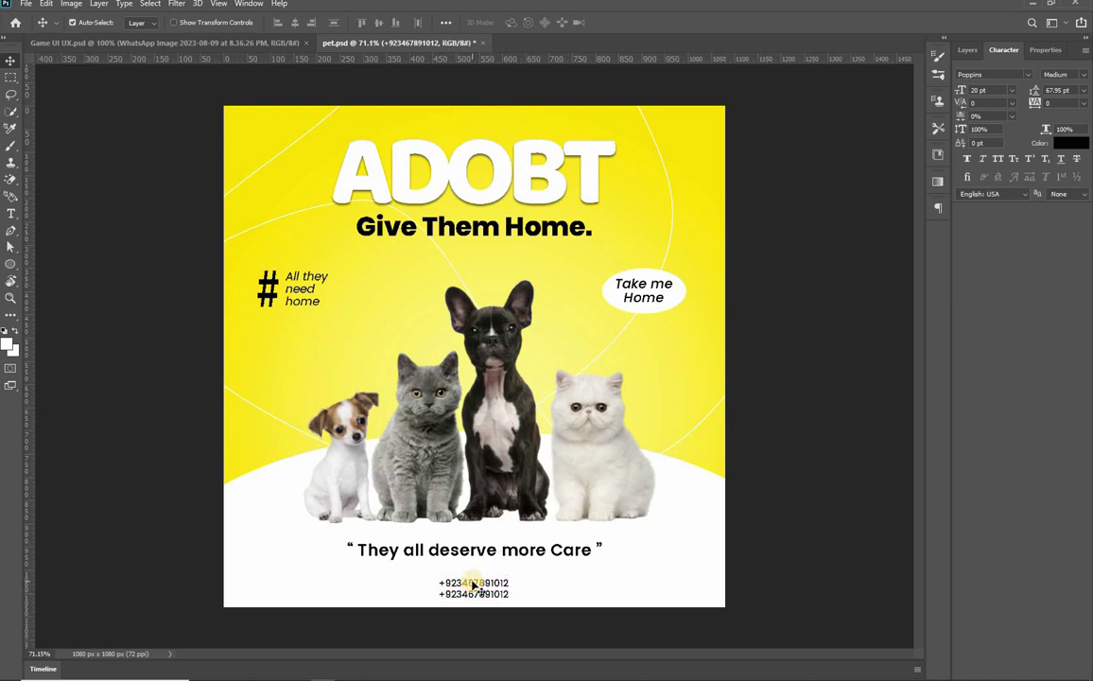
left_click(464, 596, "shift")
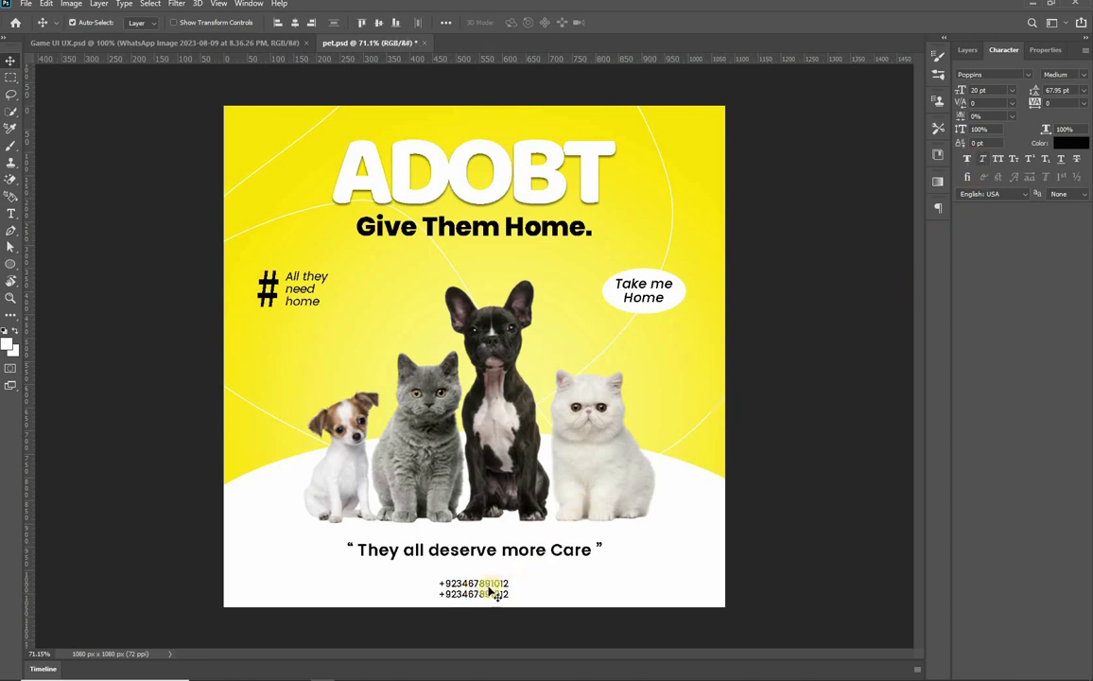
Move both phone number lines to the lower-left corner of the canvas, lined up beneath the hashtag callout
left_click_drag(487, 588, 278, 582)
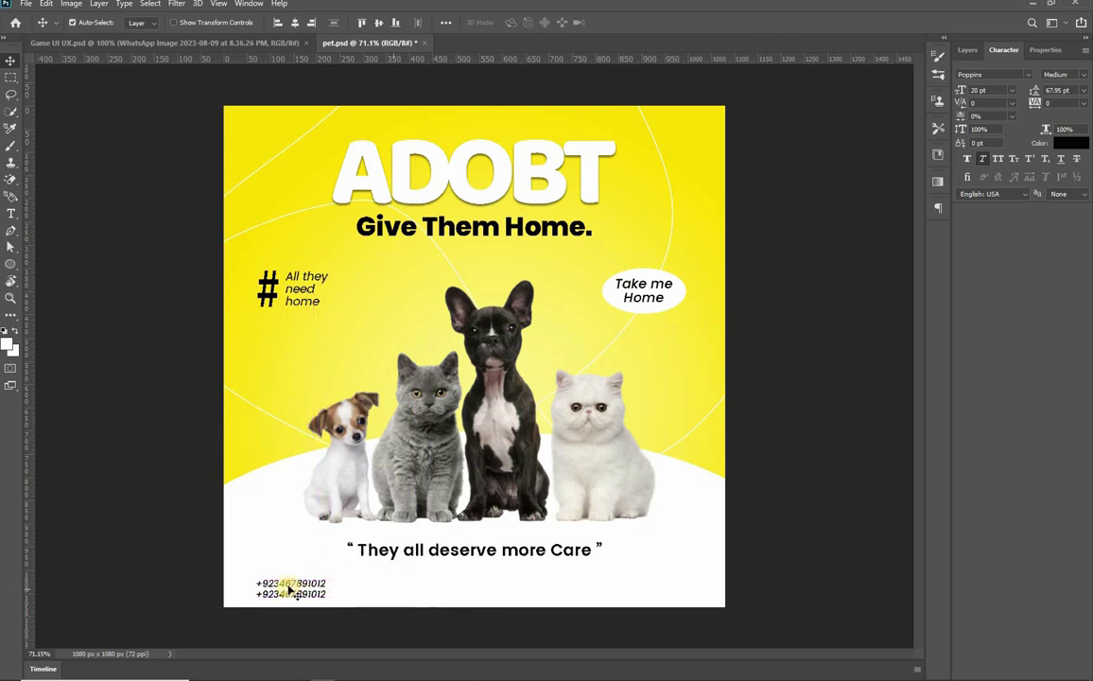
key("shift+Right")
key("Left")
key("Left")
key("Left")
key("Left")
key("Left")
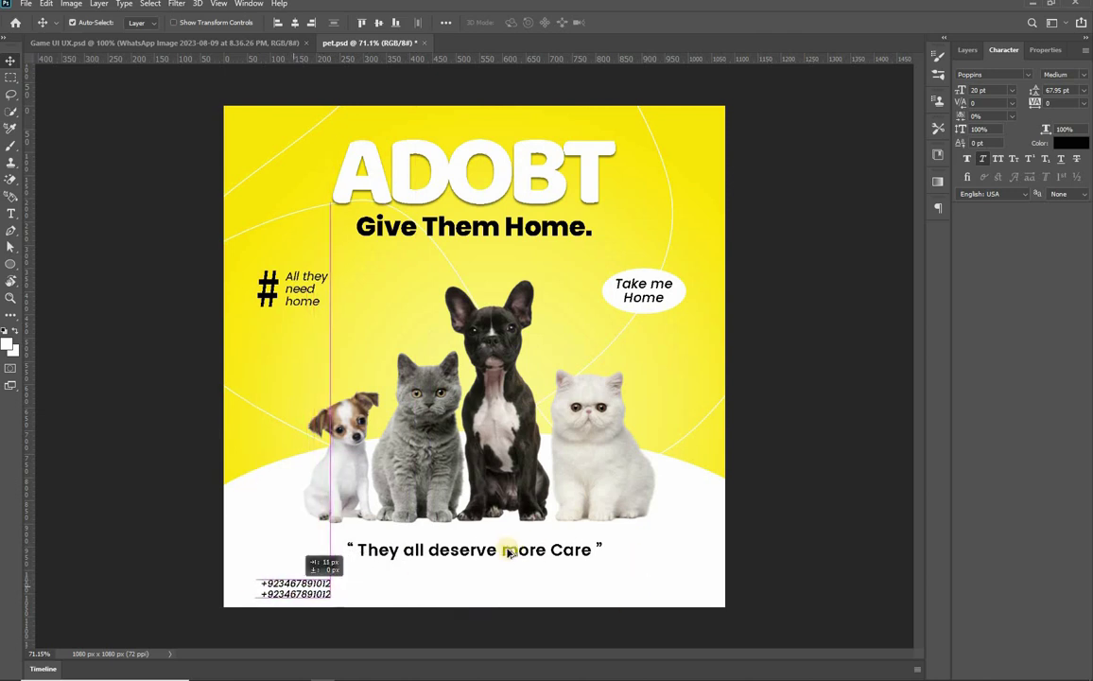
key("ctrl+minus")
key("ctrl+minus")
key("ctrl+minus")
key("ctrl+plus")
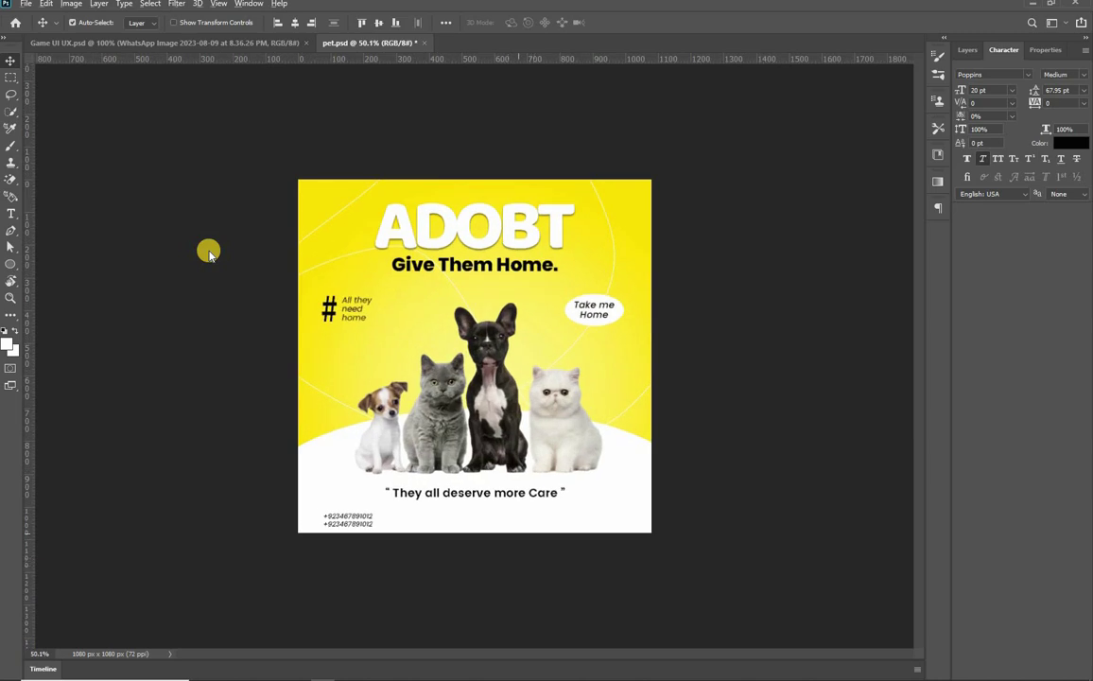
key("alt+Tab")
key("Escape")
scroll(320, 503, "down", 2)
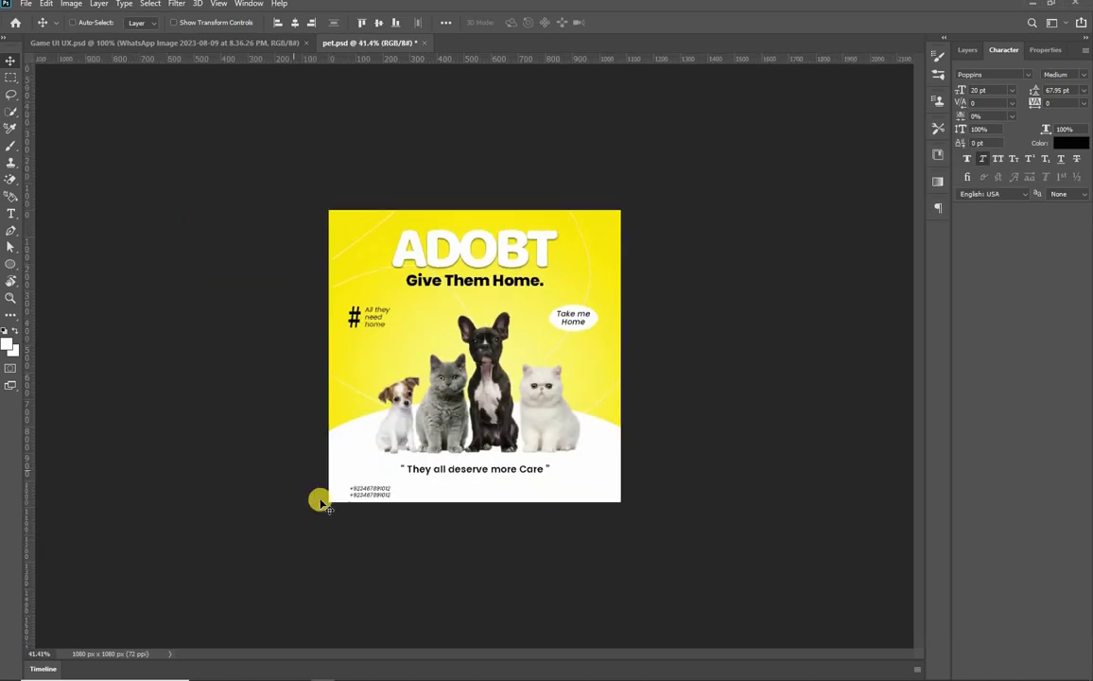
scroll(319, 503, "up", 3)
Nudge the phone numbers slightly upward and move the group of pets straight up about 27 px
key("Up")
key("Up")
key("Up")
key("Up")
left_click(509, 424)
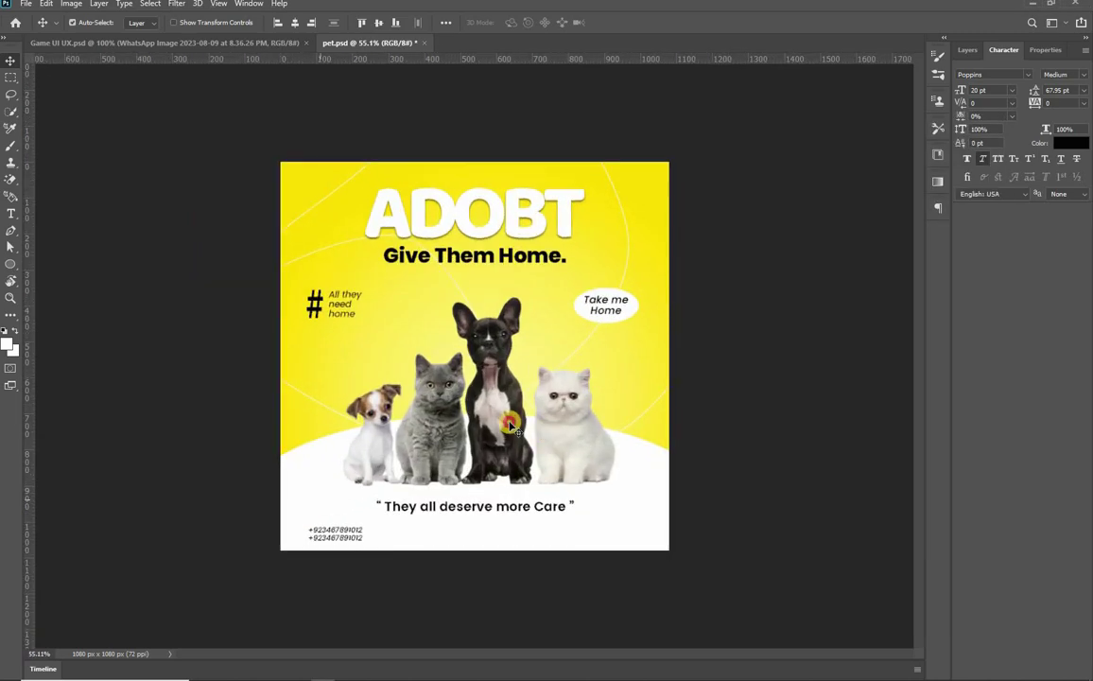
left_click_drag(509, 413, 506, 404)
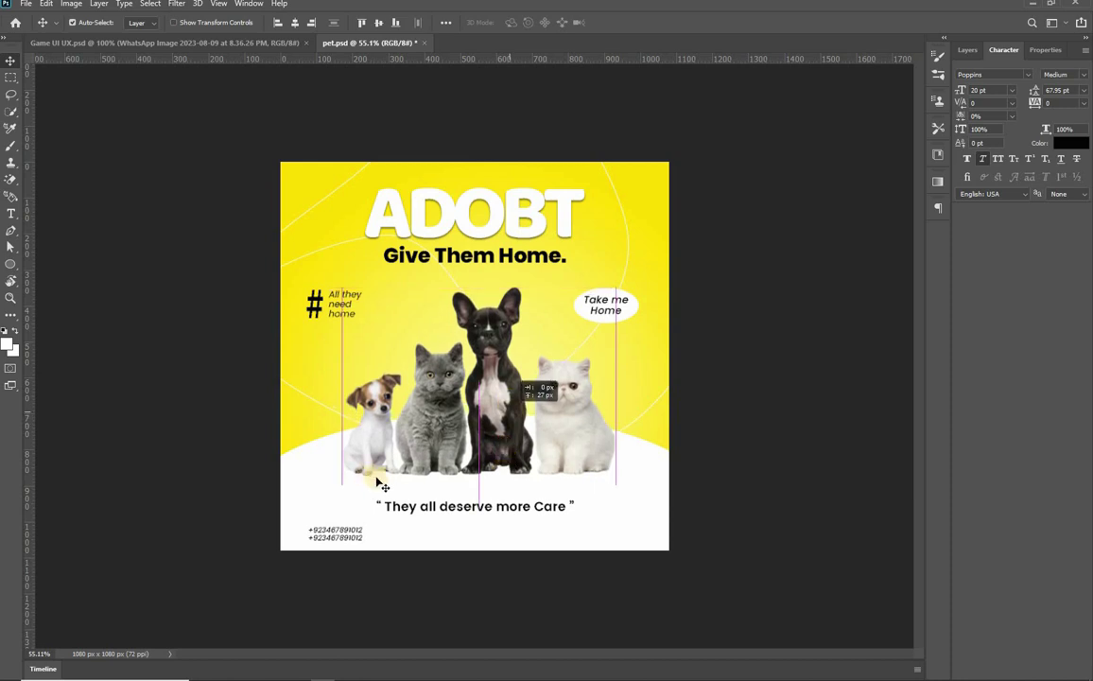
left_click(343, 533)
left_click(440, 578)
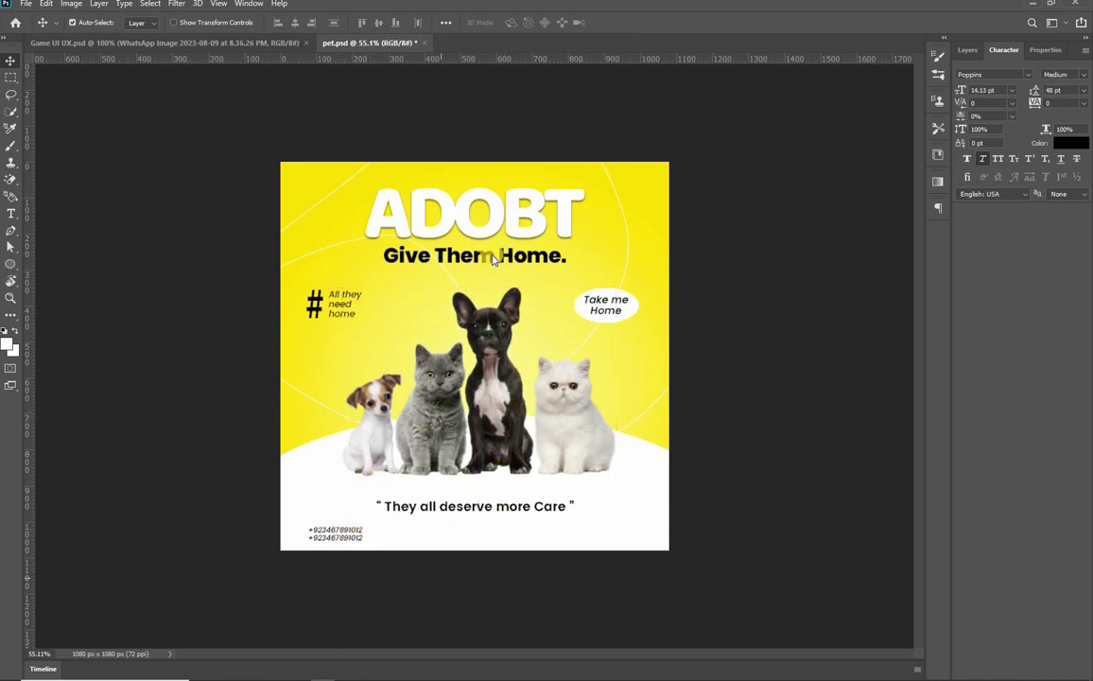
Place the Youtube (1) QR code image into the document, scaled to about 4.10%, in the canvas's lower-right corner
key("alt+Tab")
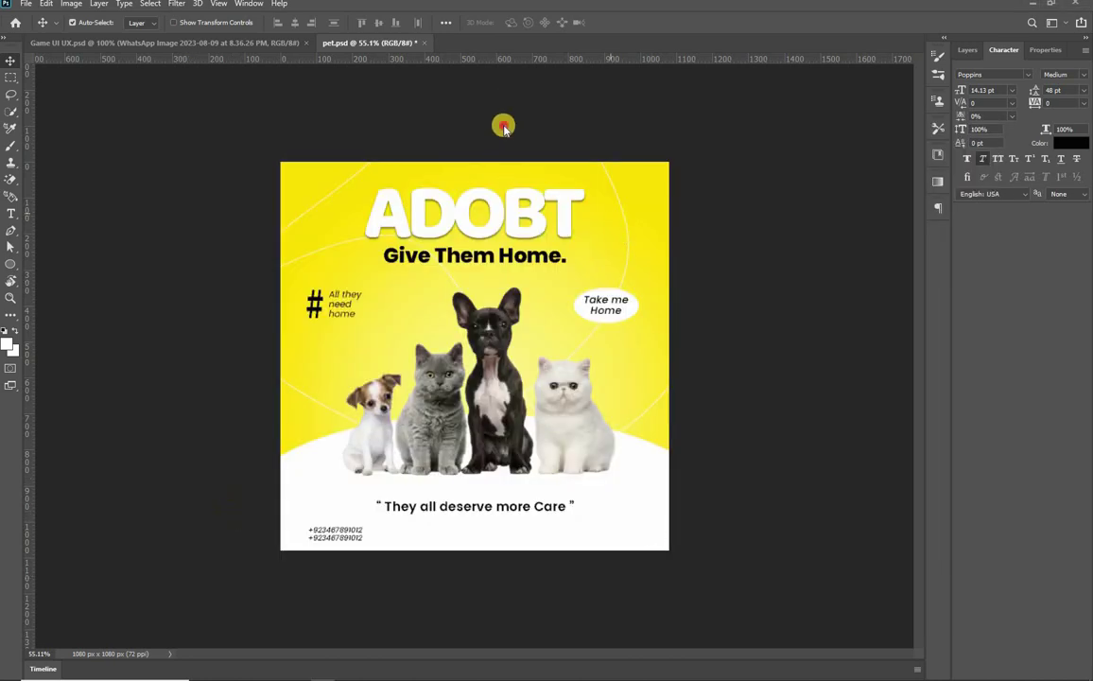
key("alt+Tab")
left_click_drag(504, 128, 344, 241)
key("alt+Tab")
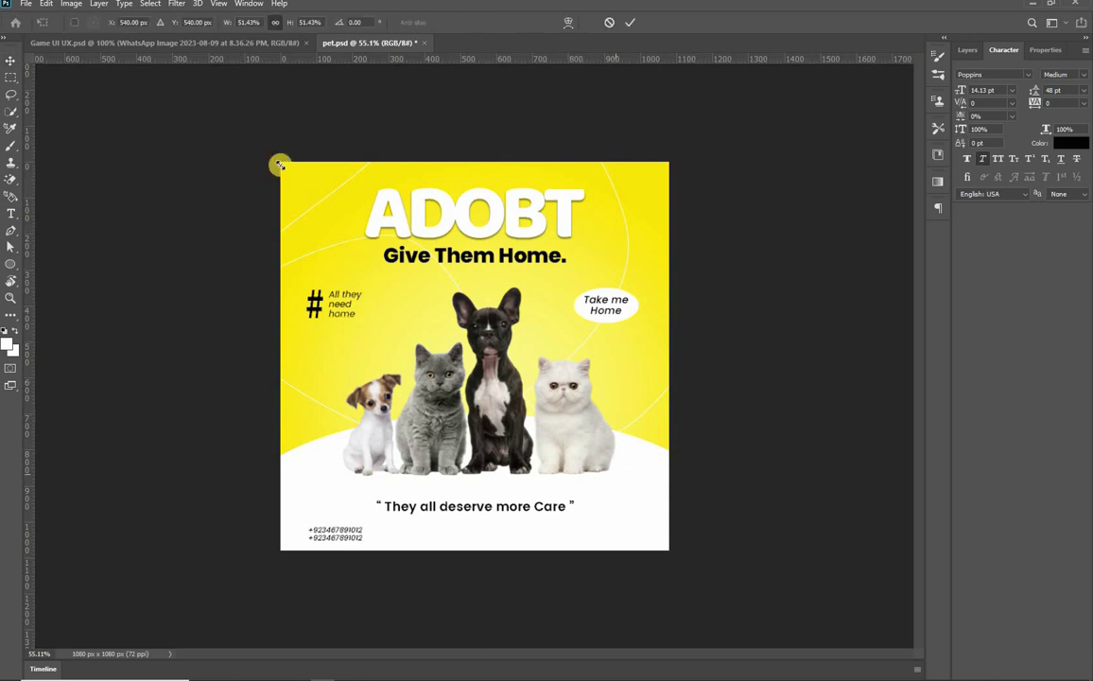
left_click_drag(280, 165, 639, 532)
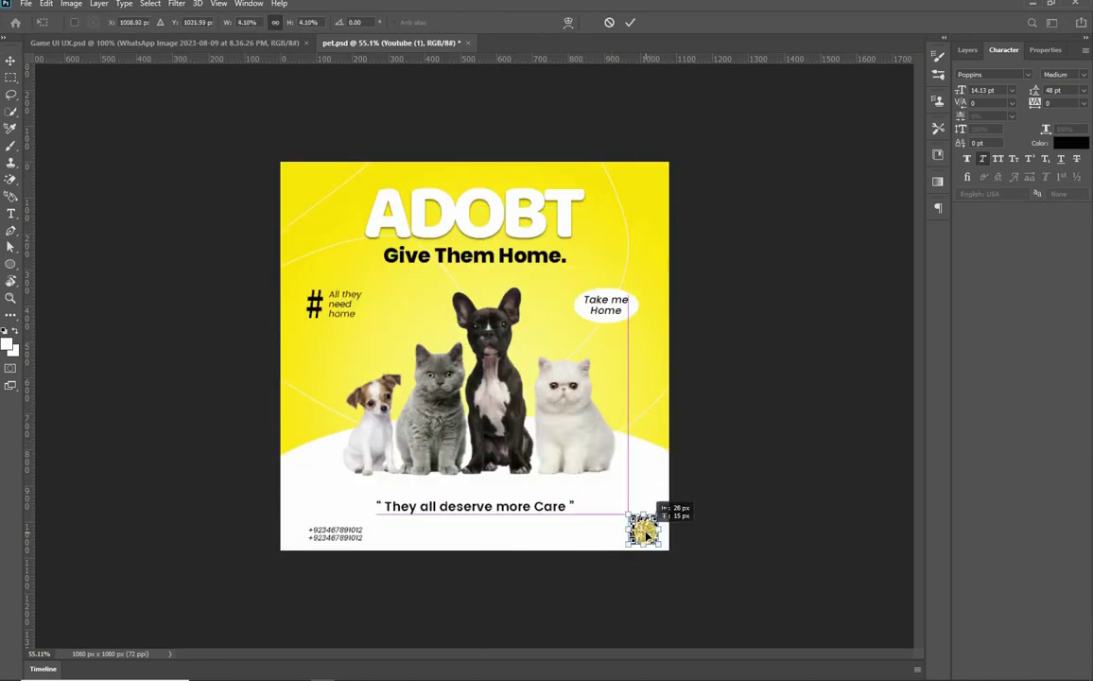
key("Return")
key("ctrl+0")
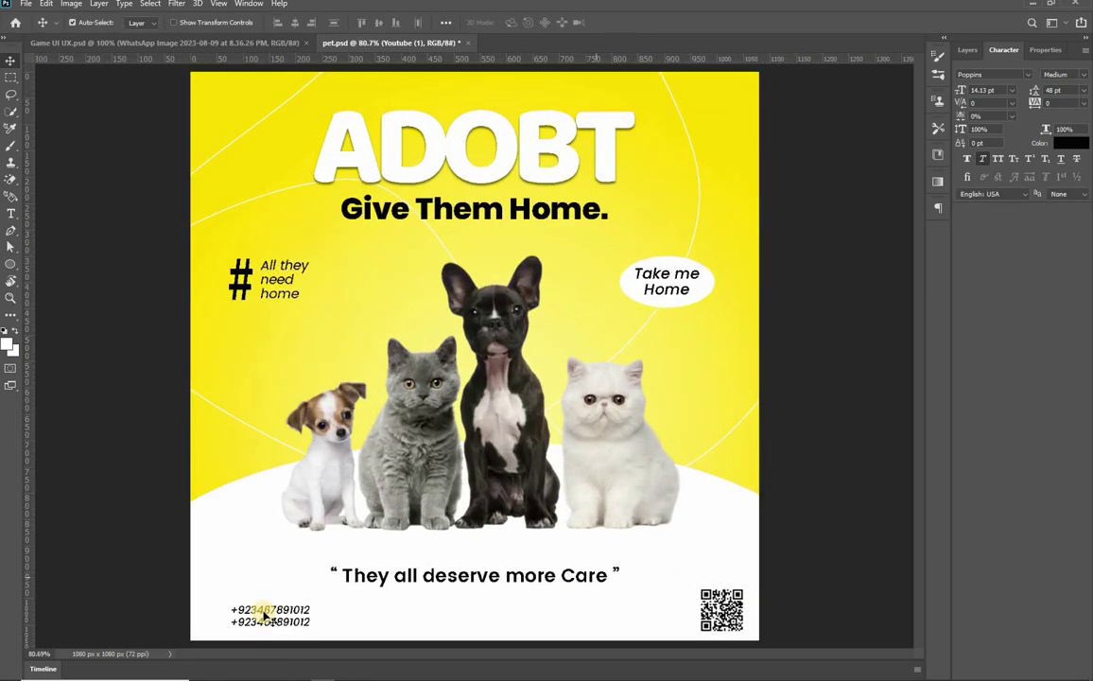
Copy a phone number line beside the QR code and replace its text with "Scan me" on two lines
left_click_drag(643, 618, 642, 613)
double_click(642, 613)
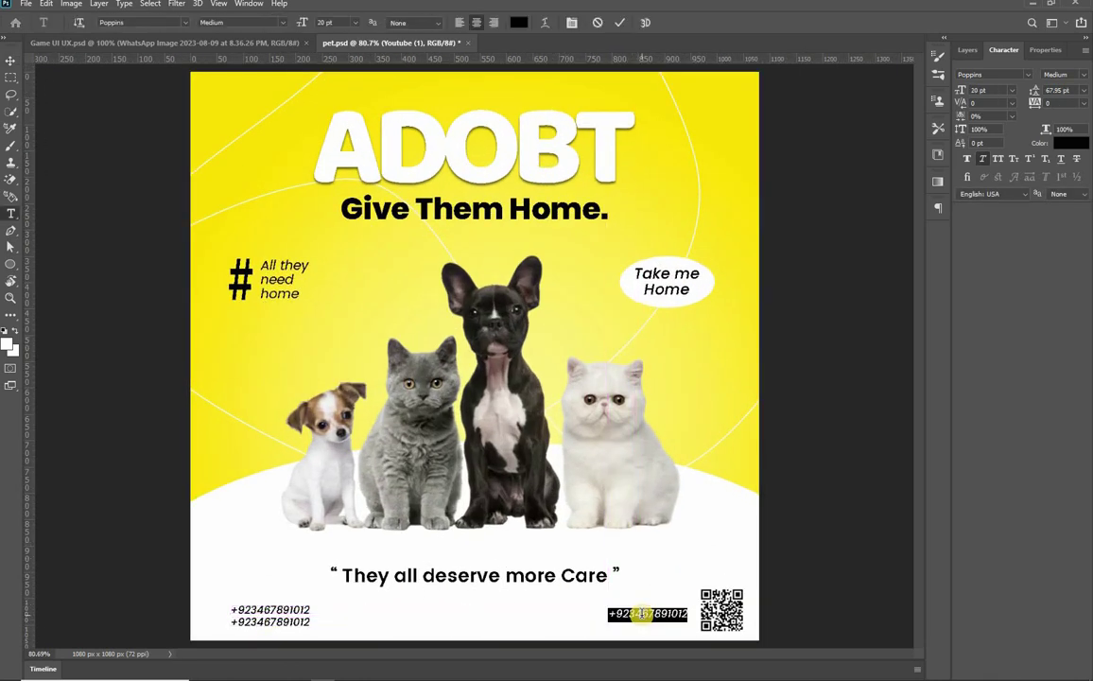
type("Scan me")
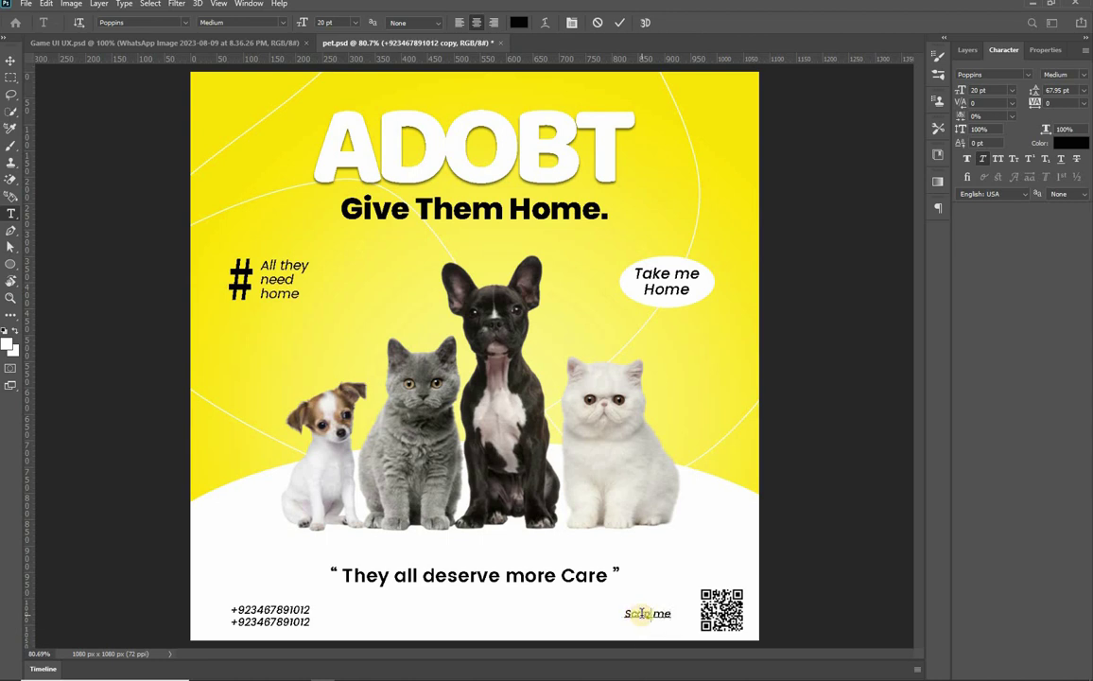
key("Return")
key("ctrl+Return")
Set the "Scan me" text in all caps with 22.81 pt leading and position it left of the QR code
left_click(1080, 104)
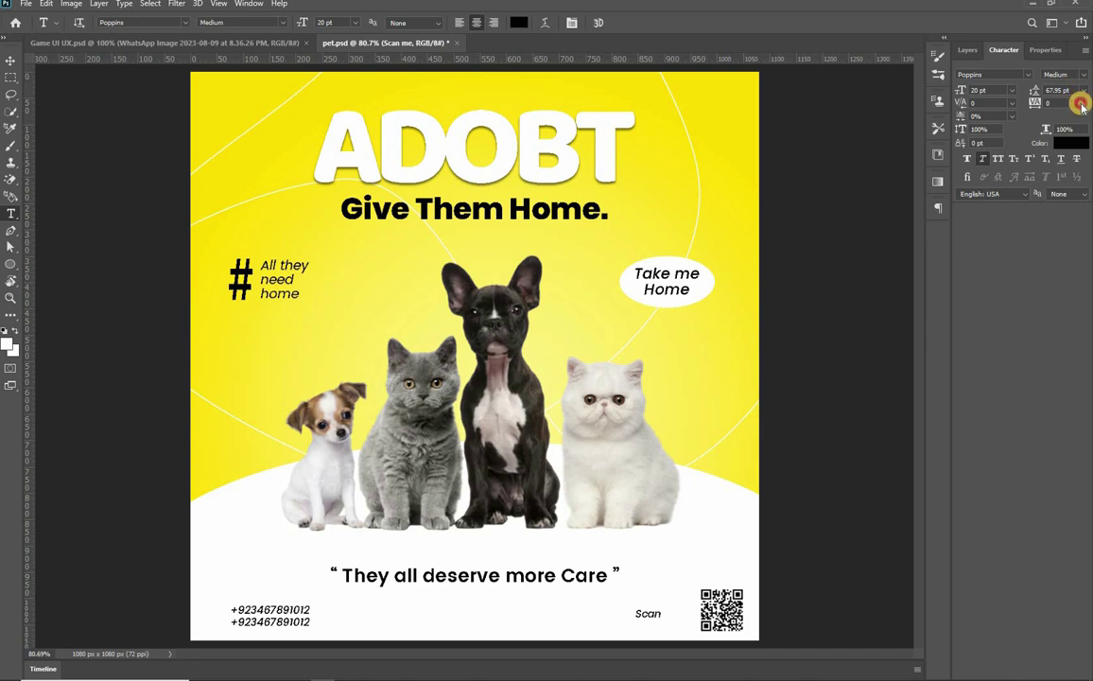
left_click(1083, 90)
left_click(1051, 106)
key("v")
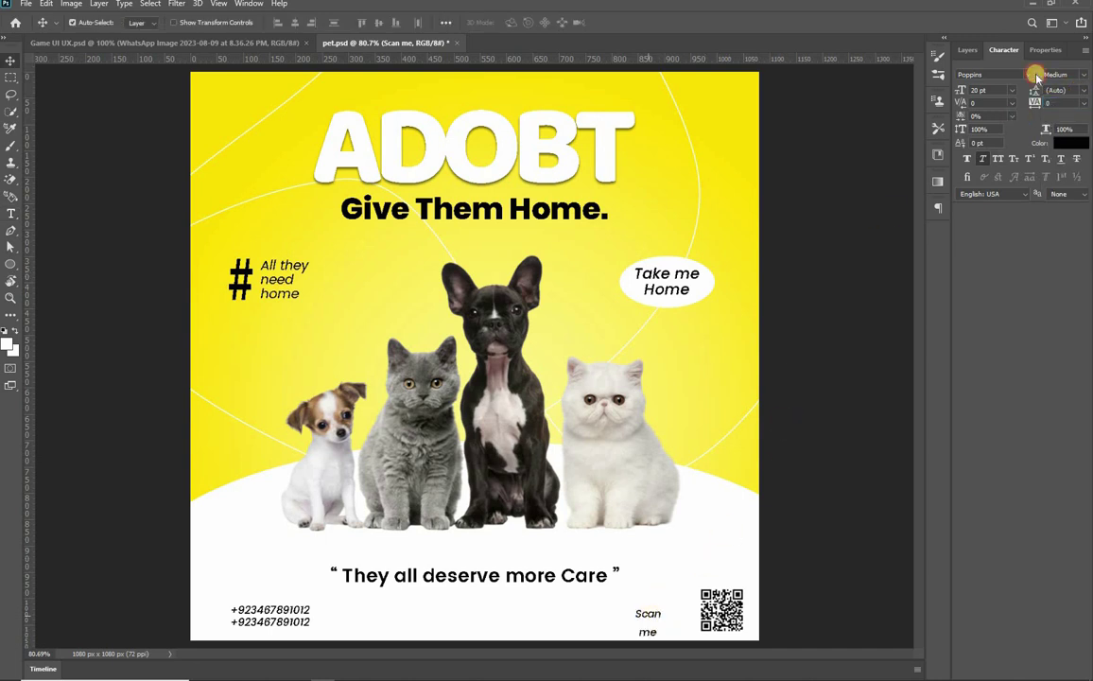
left_click_drag(647, 615, 661, 597)
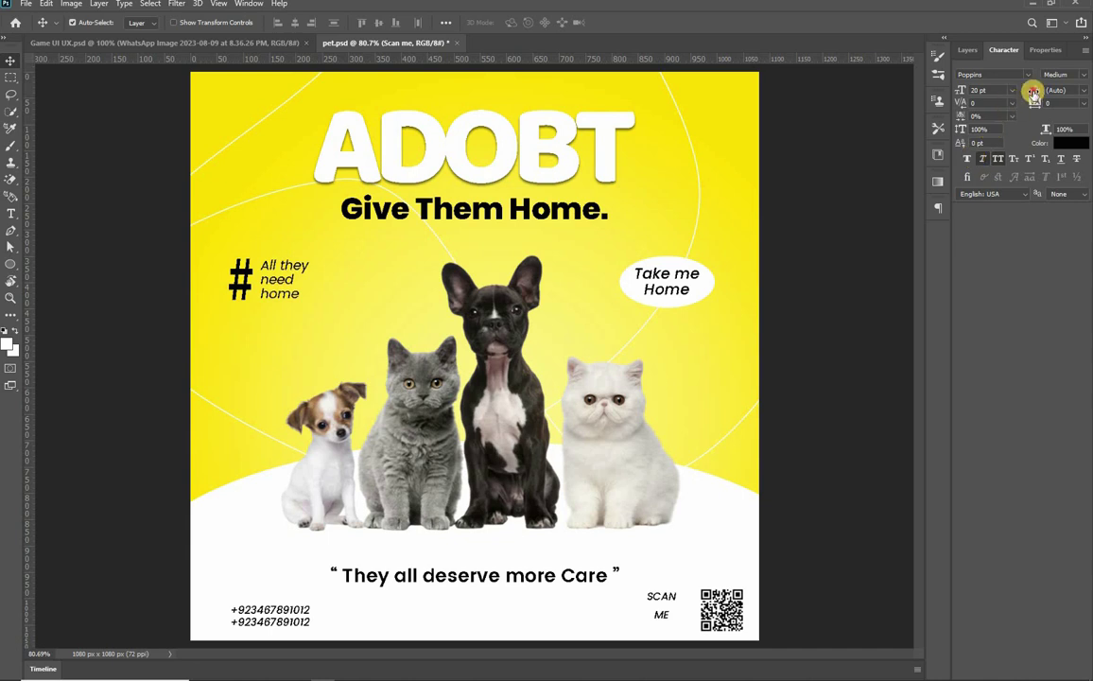
left_click_drag(1018, 91, 1032, 95)
left_click(668, 594)
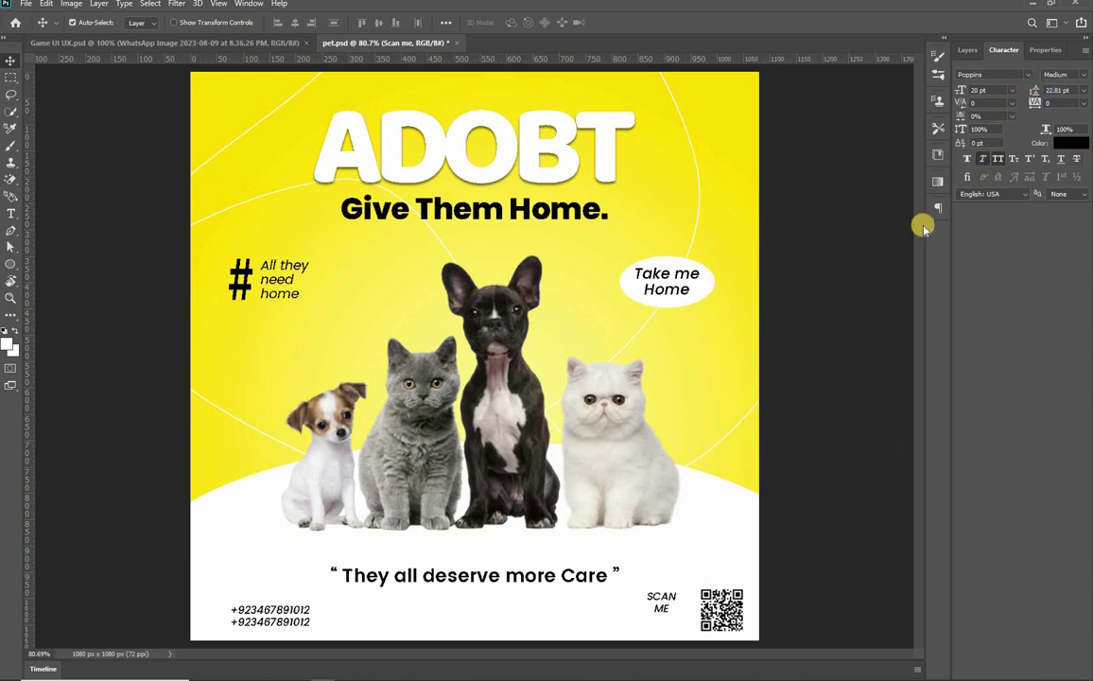
Make the "SCAN ME" text faux bold, scale it to about 101.36% and move it above the QR code
left_click(969, 160)
key("ctrl+t")
left_click_drag(676, 616, 678, 623)
mouse_move(714, 575)
left_mouse_down()
mouse_move(706, 568)
mouse_move(705, 577)
left_mouse_up()
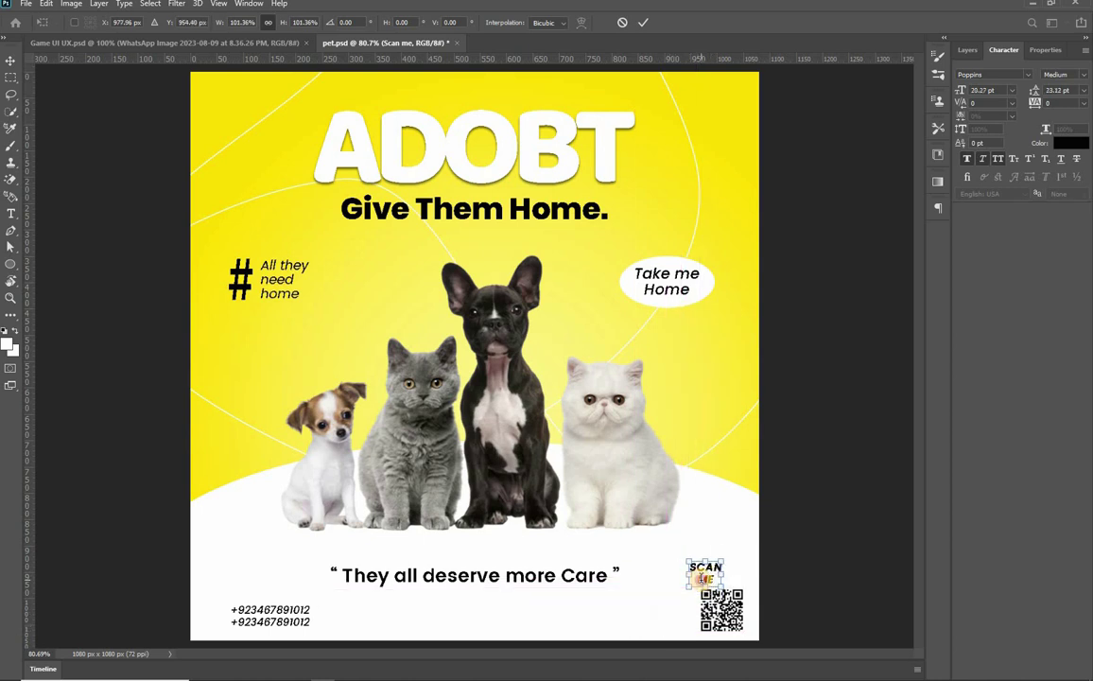
key("Return")
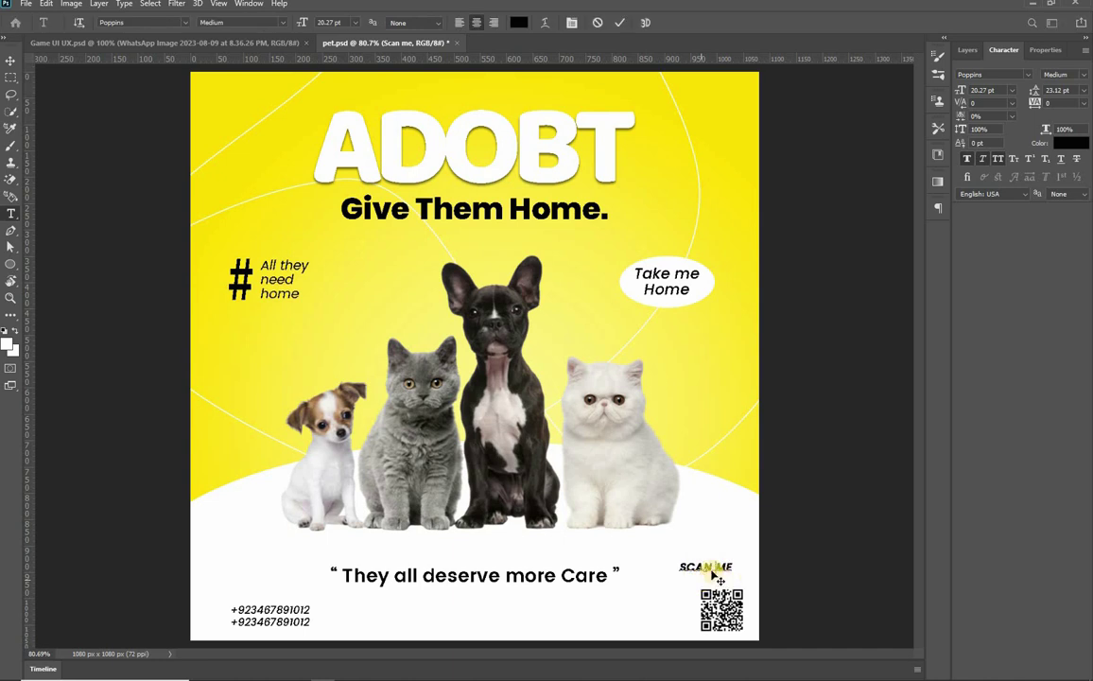
Put "SCAN ME" on one line beneath the QR code and shift the QR code up and slightly left
key("v")
left_click_drag(709, 553, 709, 582)
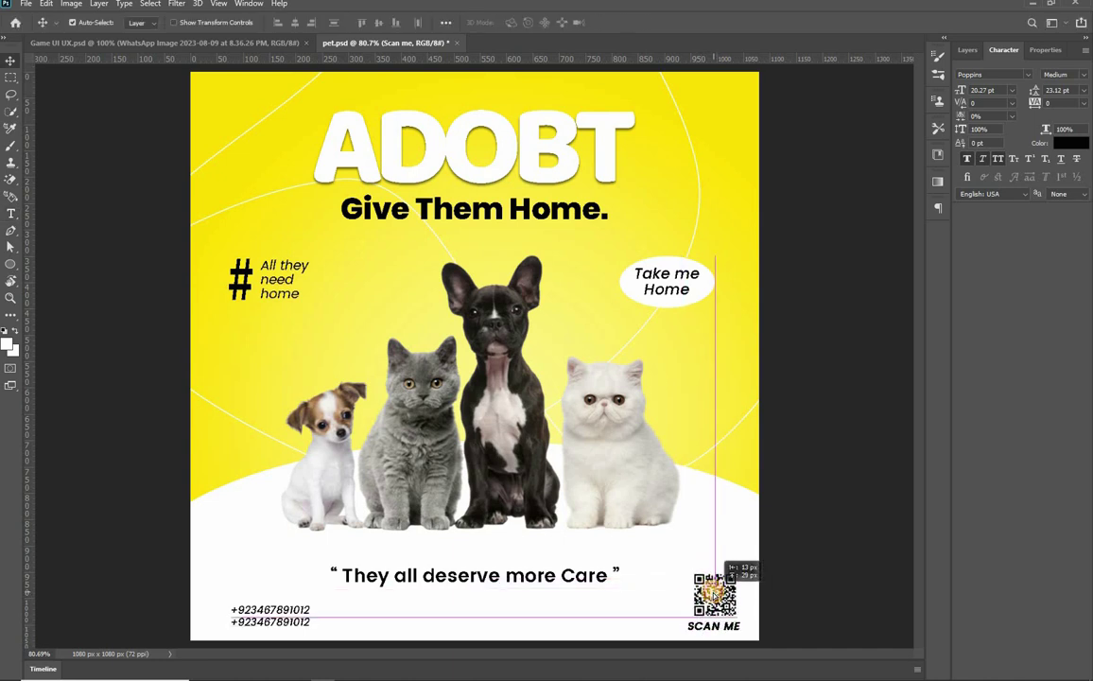
left_click(440, 555)
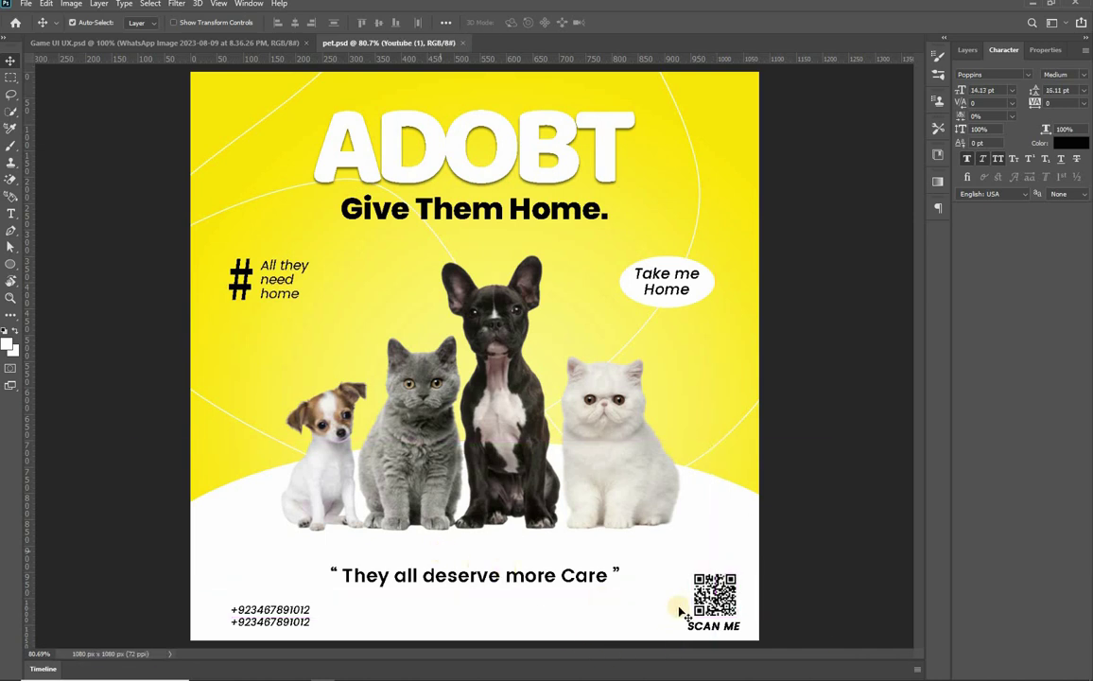
Copy the "SCAN ME" text to the canvas's upper-left corner and replace its wording with "Logo Here"
left_click_drag(264, 108, 247, 93)
key("t")
left_click(263, 105)
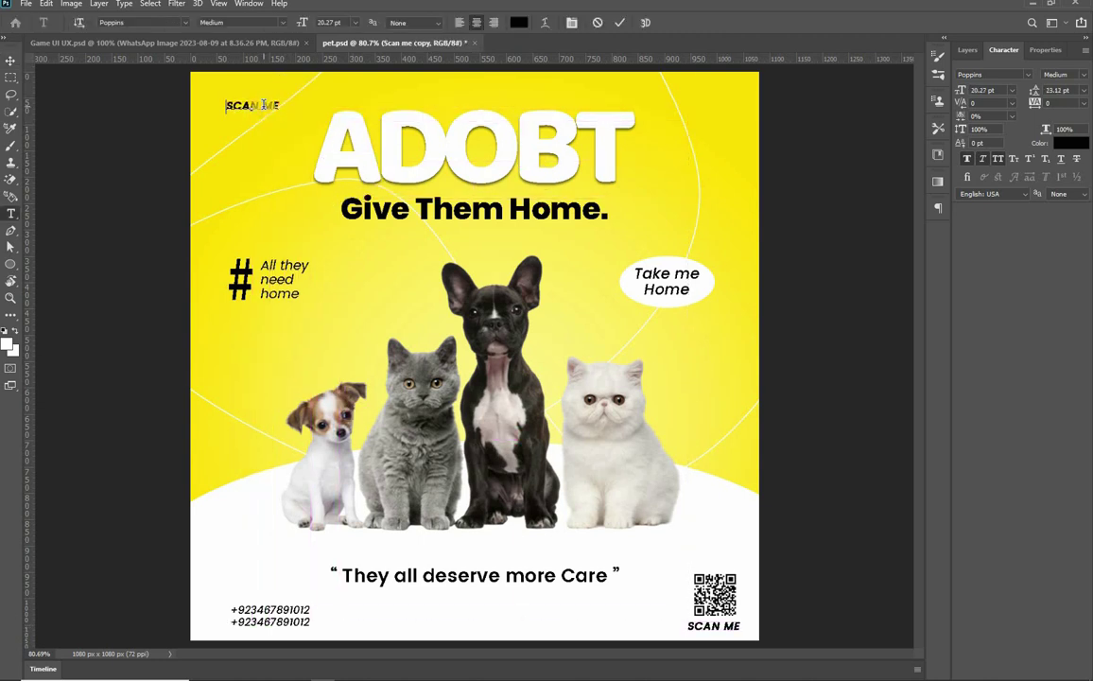
triple_click(264, 105)
left_click(264, 105)
type("Logo Here")
key("ctrl+Return")
Align the "LOGO HERE" text to the canvas's top and left edges, inset it slightly from both, and save the document
key("v")
left_click_drag(255, 105, 240, 96)
key("ctrl+a")
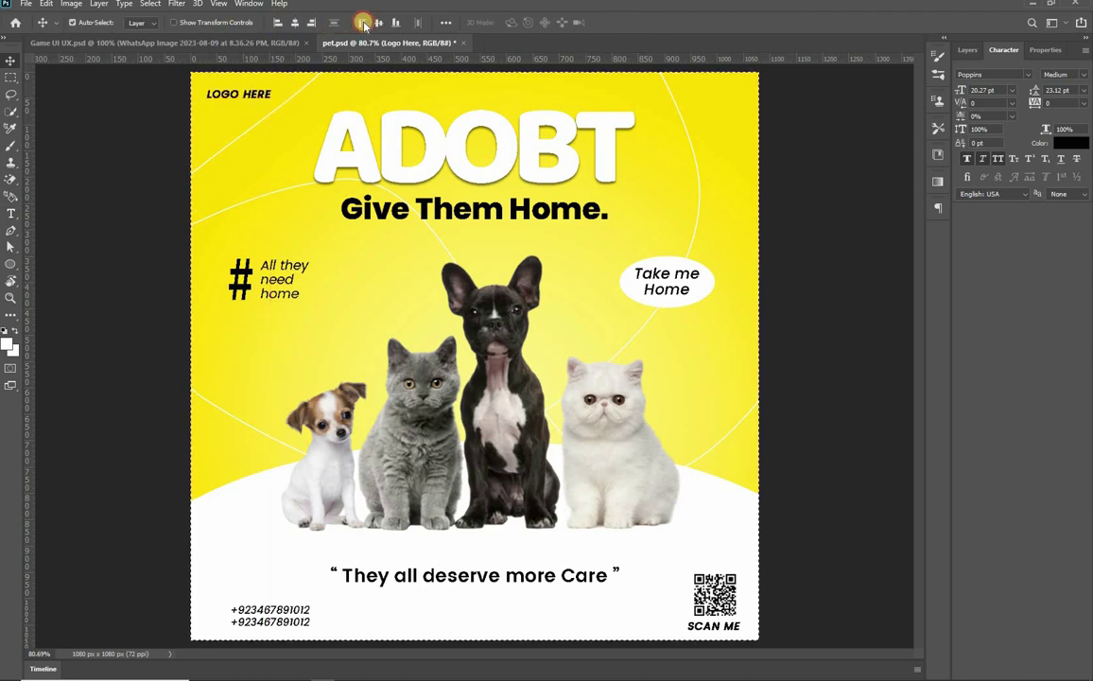
left_click(362, 23)
left_click(363, 24)
key("ctrl+d")
key("shift+Down")
key("shift+Down")
key("shift+Down")
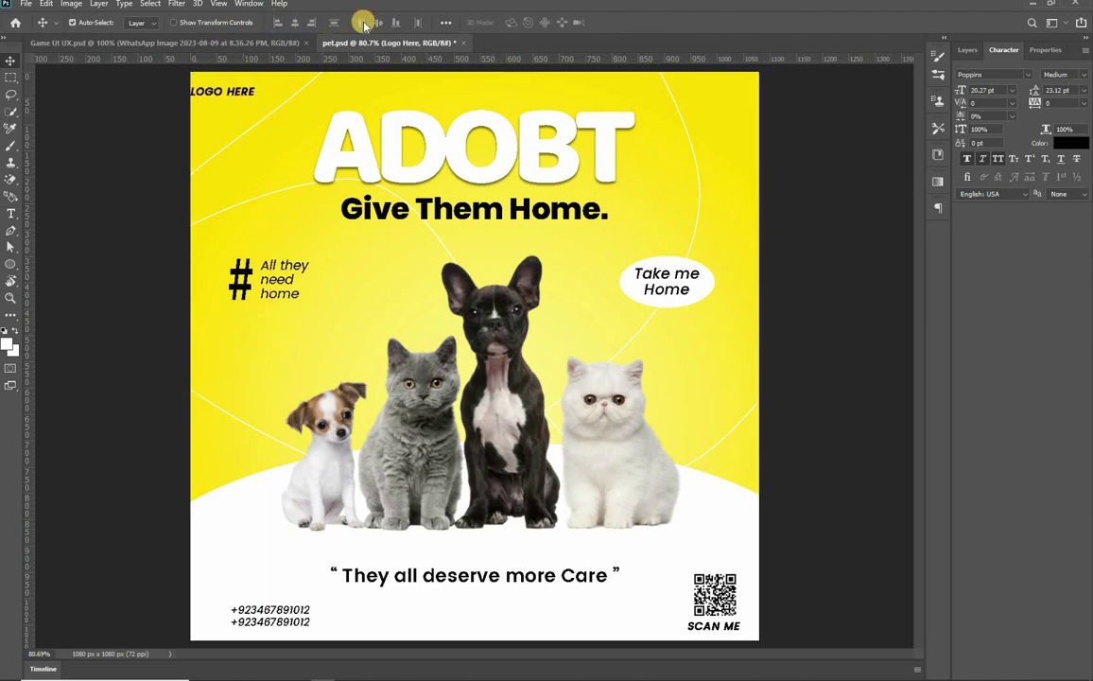
key("shift+Right")
key("shift+Right")
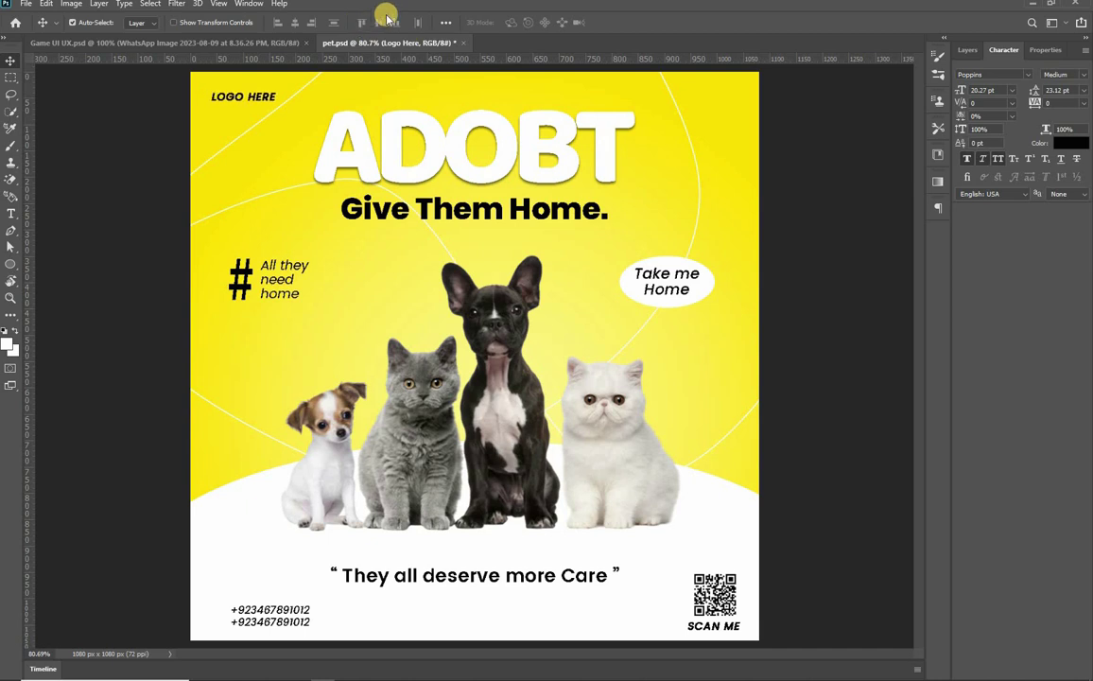
scroll(449, 345, "down", 3)
scroll(450, 345, "down", 2)
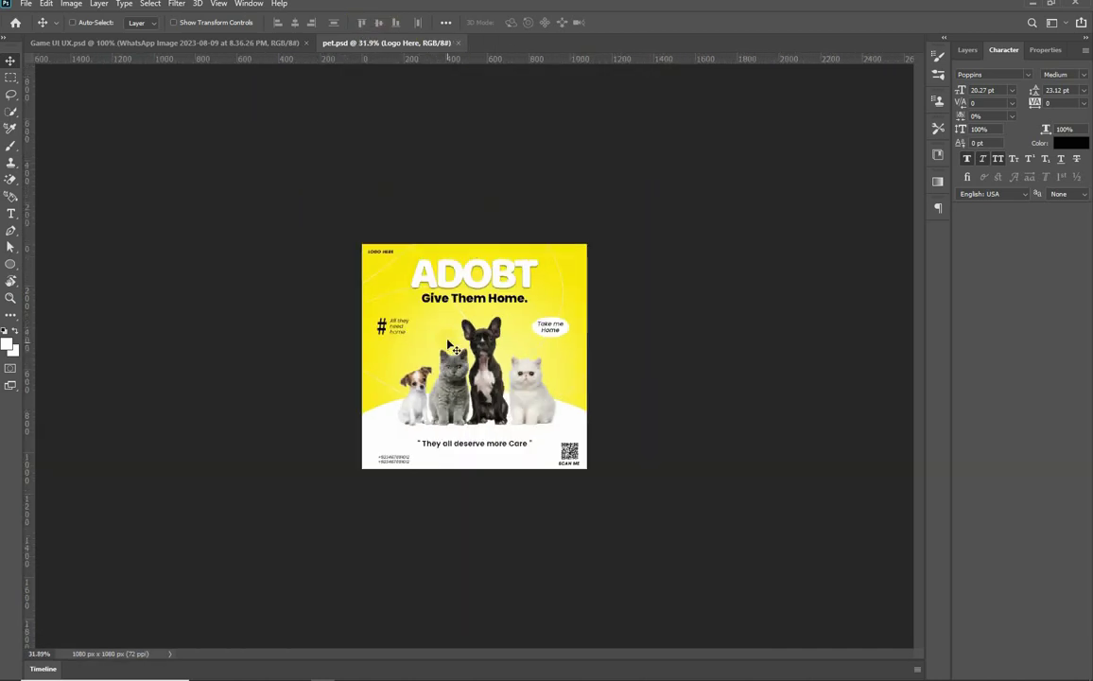
scroll(403, 305, "up", 3)
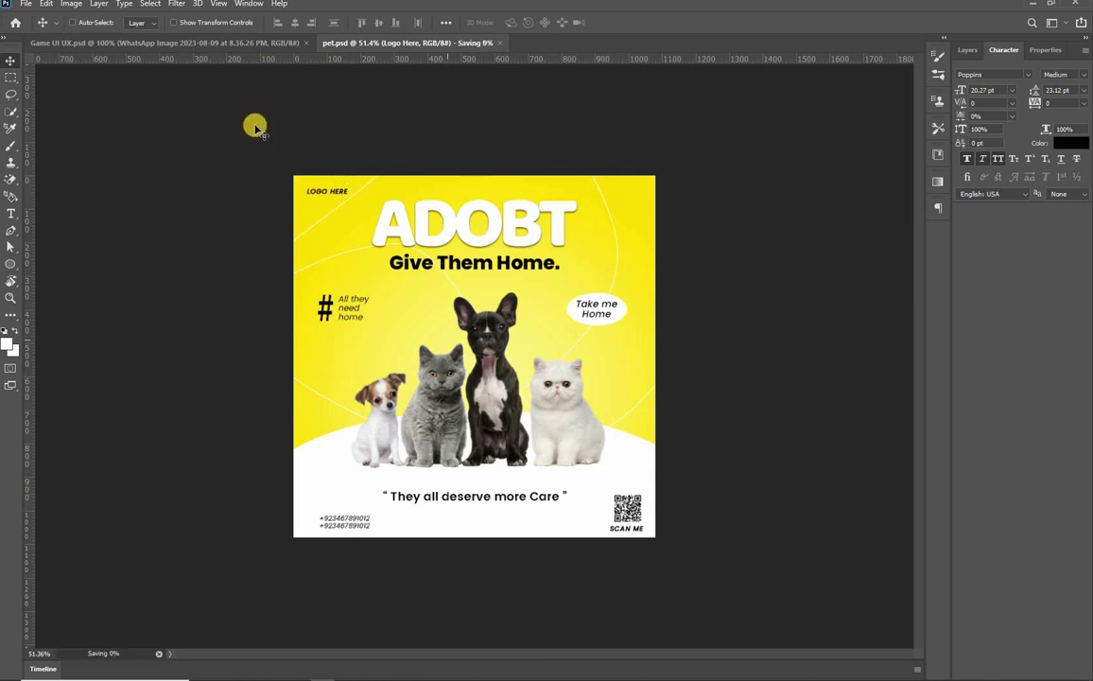
scroll(253, 122, "up", 3)
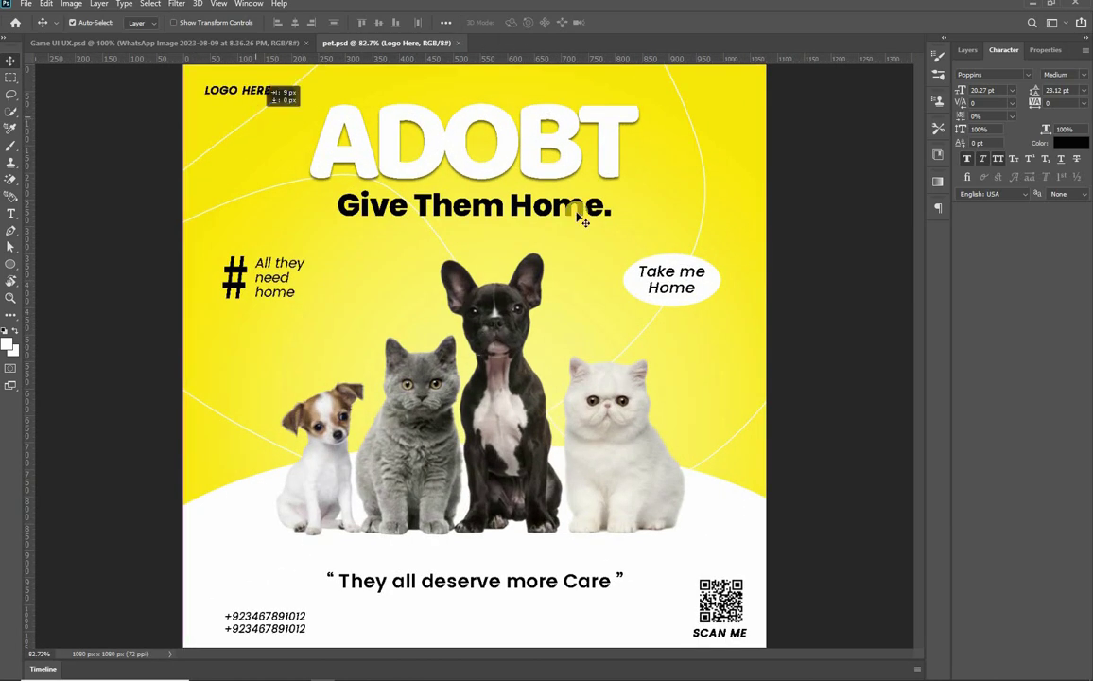
Shift the curved line behind the "Take me Home" callout slightly toward the canvas's right edge and save the document
left_click(709, 203)
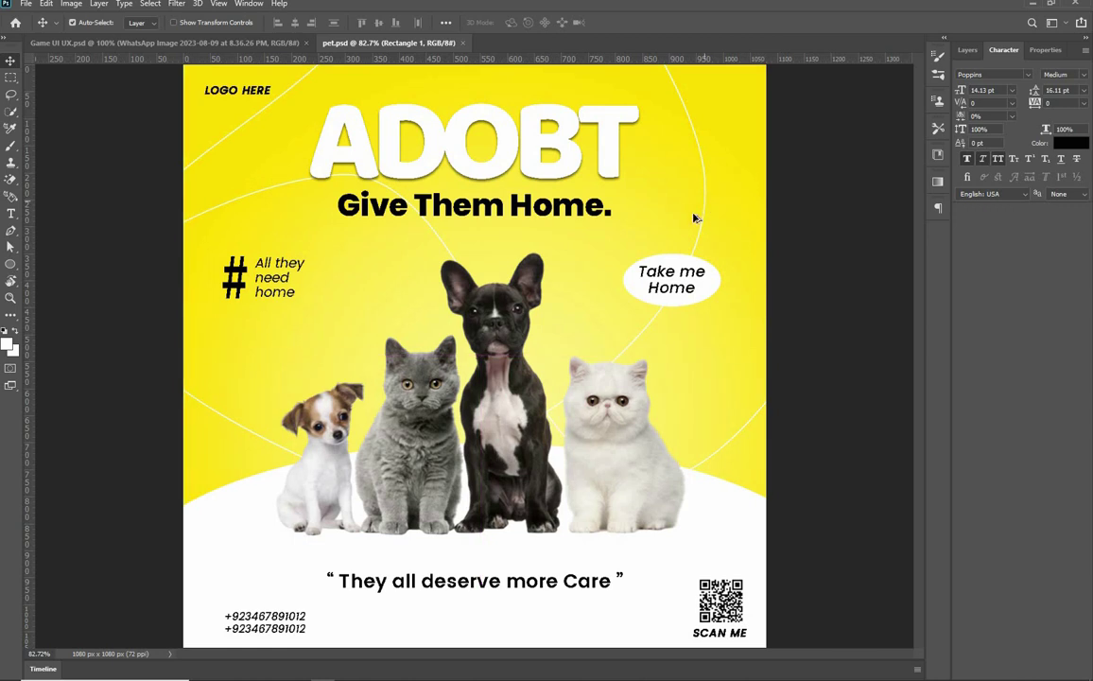
scroll(733, 264, "up", 5)
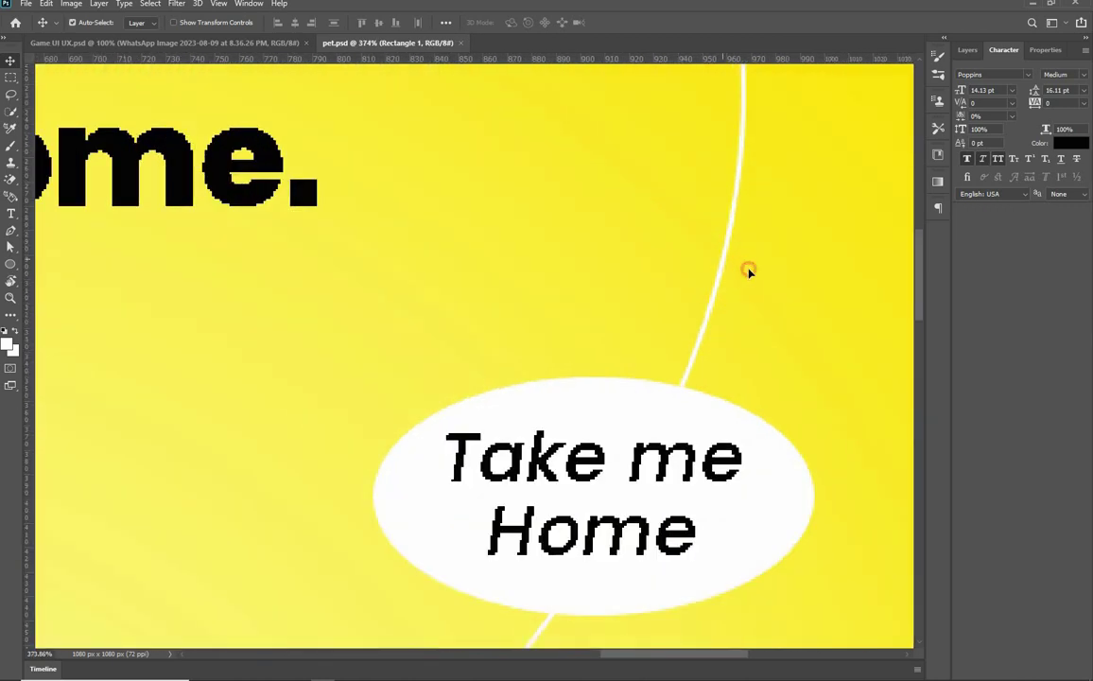
left_click_drag(722, 259, 752, 274)
left_click_drag(477, 429, 386, 415)
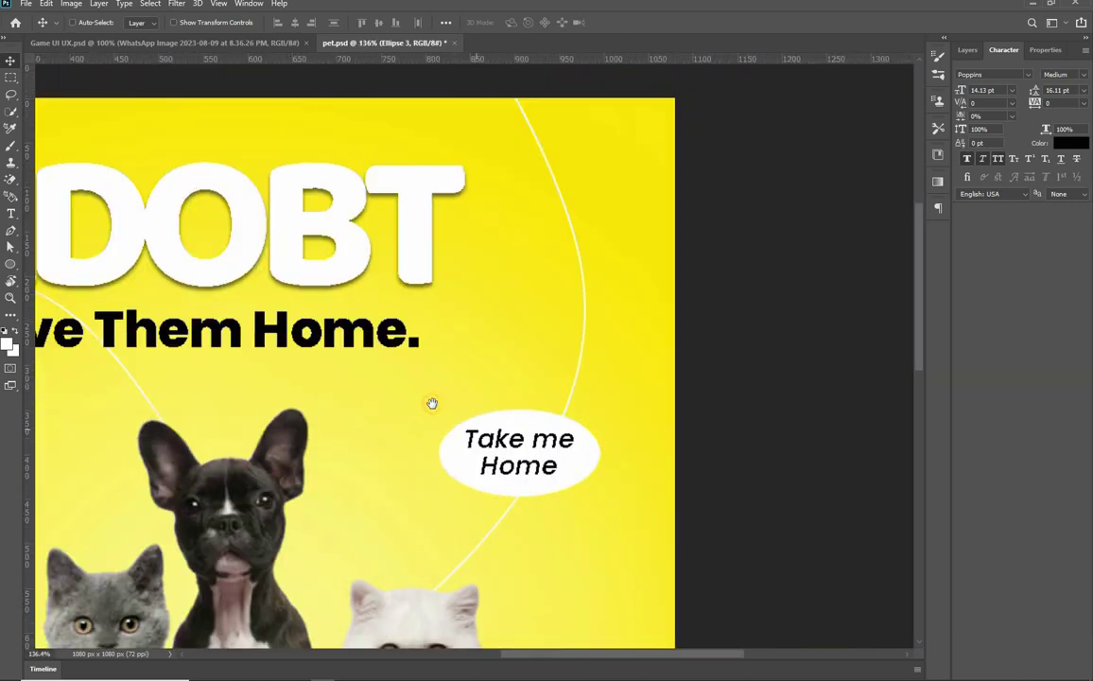
scroll(431, 402, "down", 3)
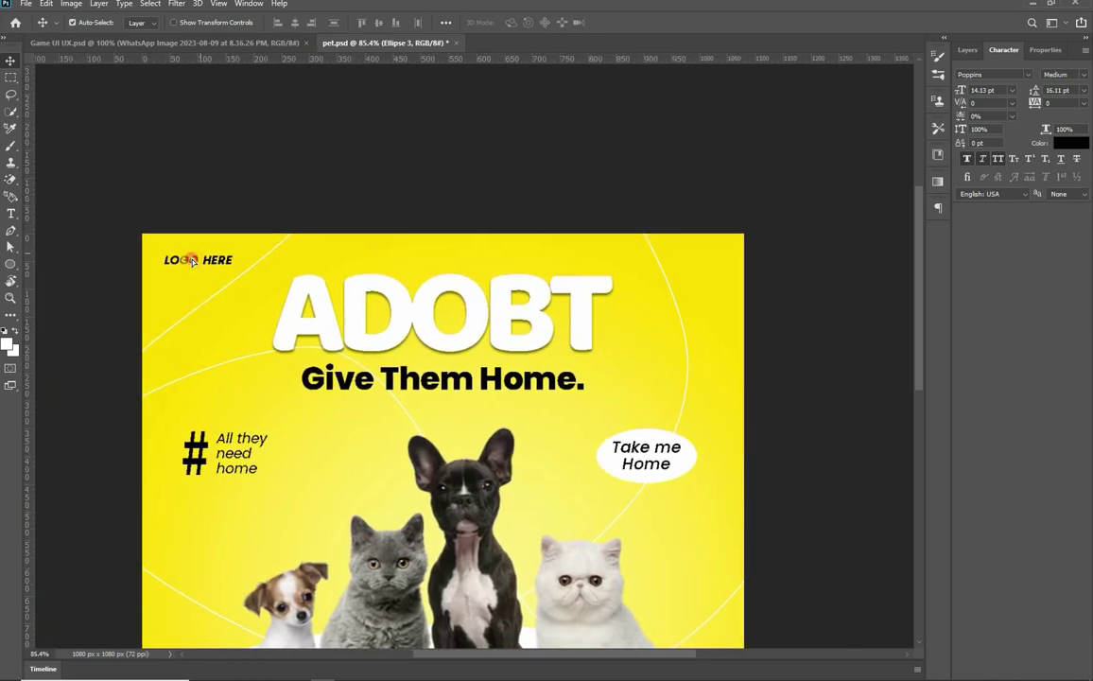
left_click(191, 262)
scroll(460, 495, "down", 3)
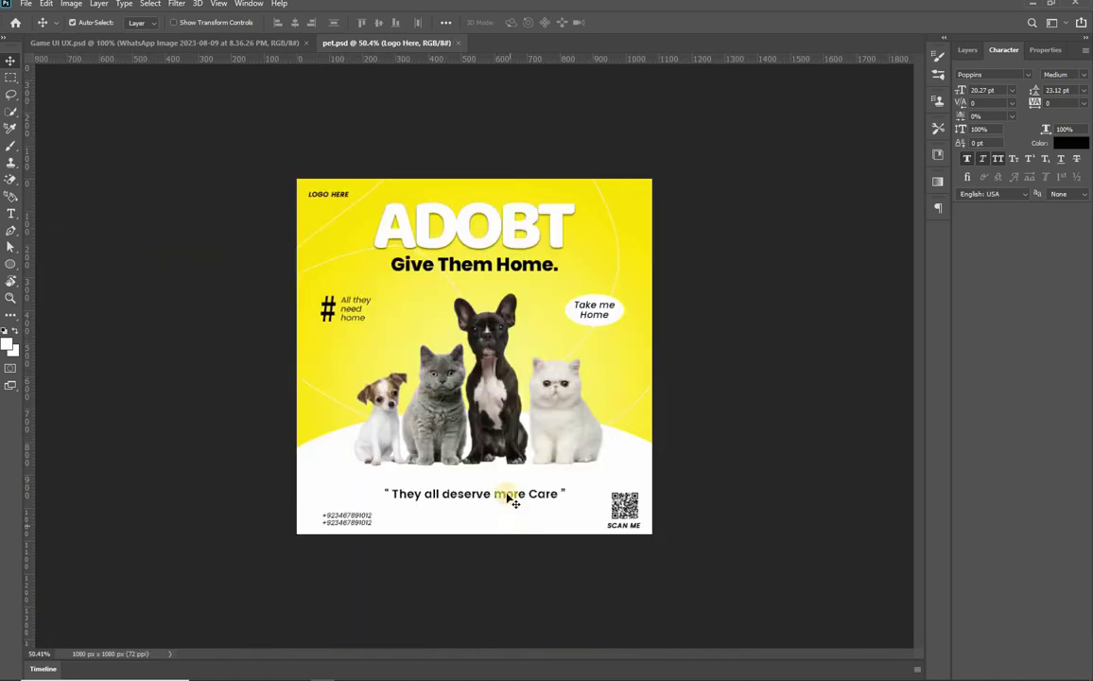
scroll(496, 449, "up", 1)
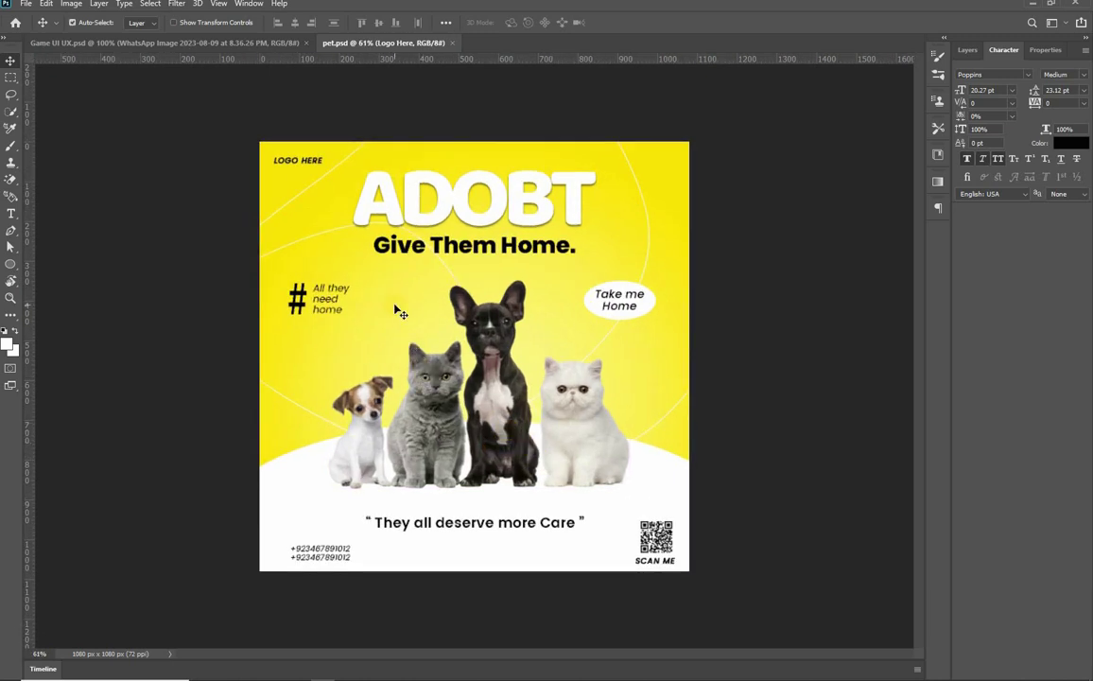
Nudge the quote "They all deserve more Care" slightly upward
left_click(500, 520)
left_click(502, 525)
key("Up")
key("Up")
key("Up")
key("Up")
key("Up")
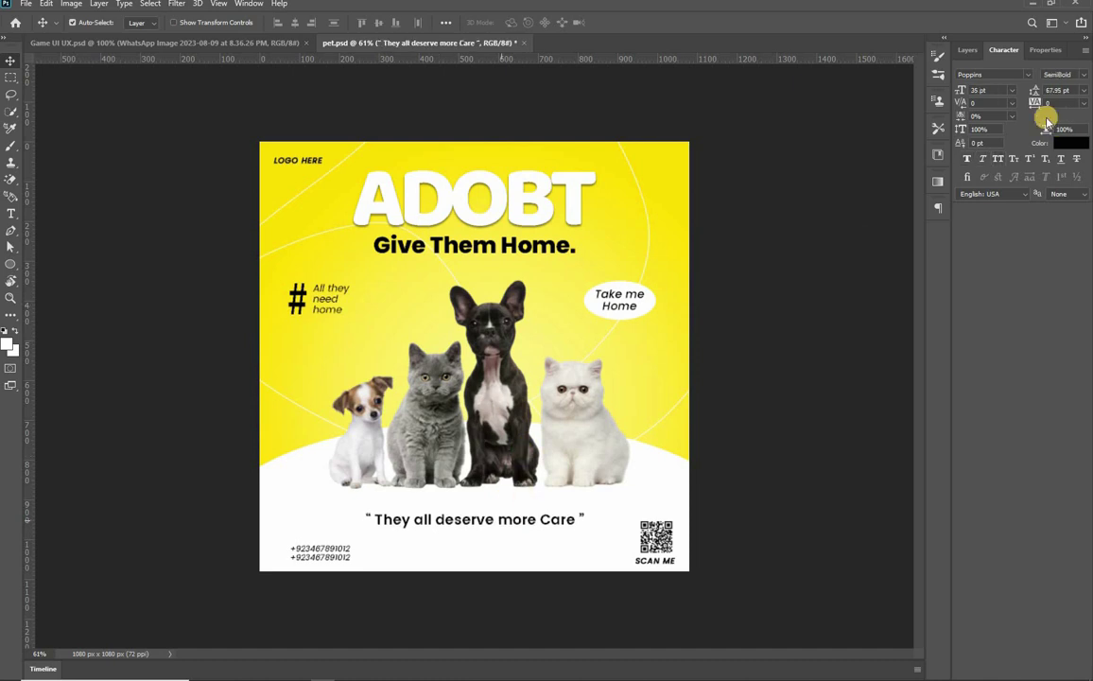
Create a new layer named "shadow" directly beneath the pets image and above the Ellipse 1 layer
left_click(966, 55)
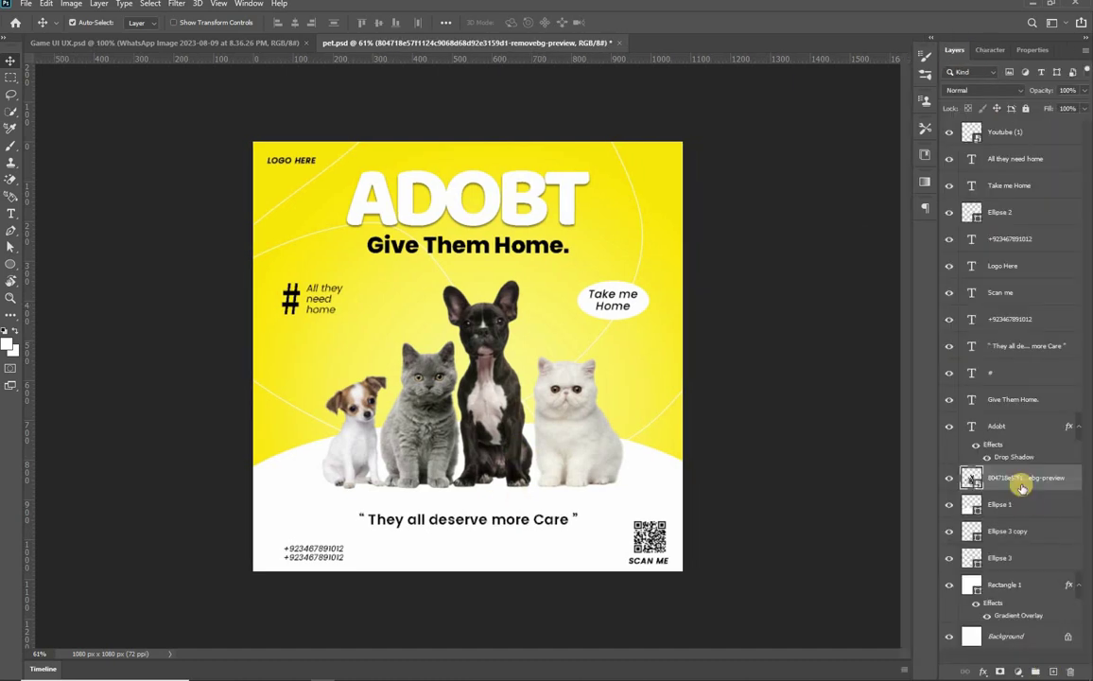
left_click(1013, 506)
key("ctrl+shift+alt+n")
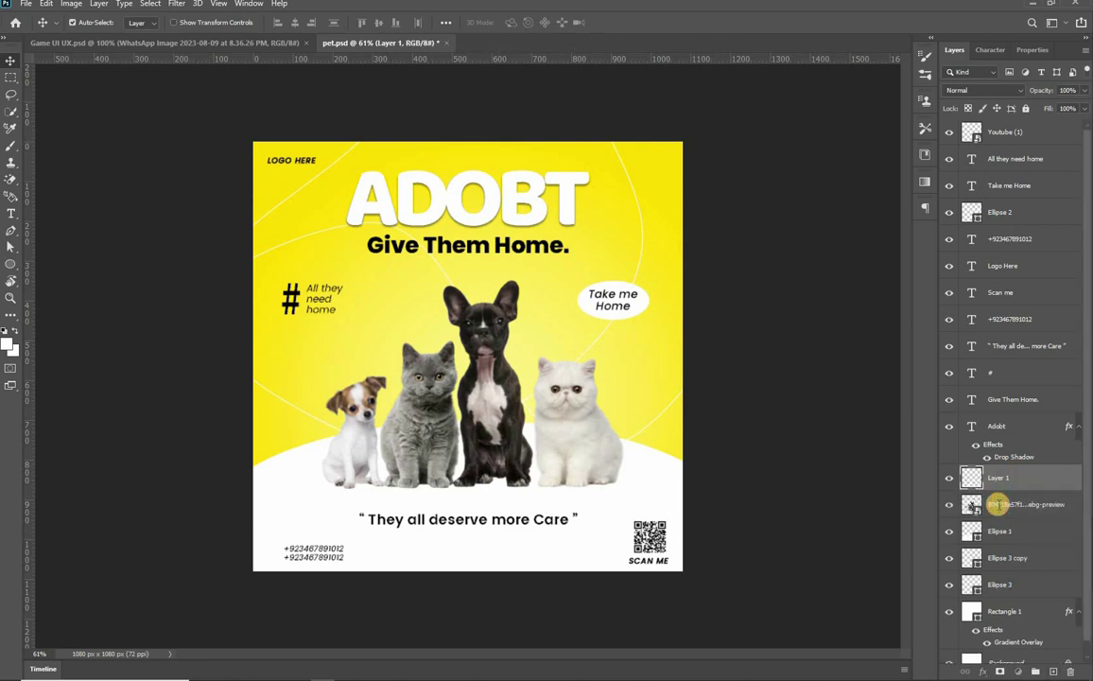
key("ctrl+[")
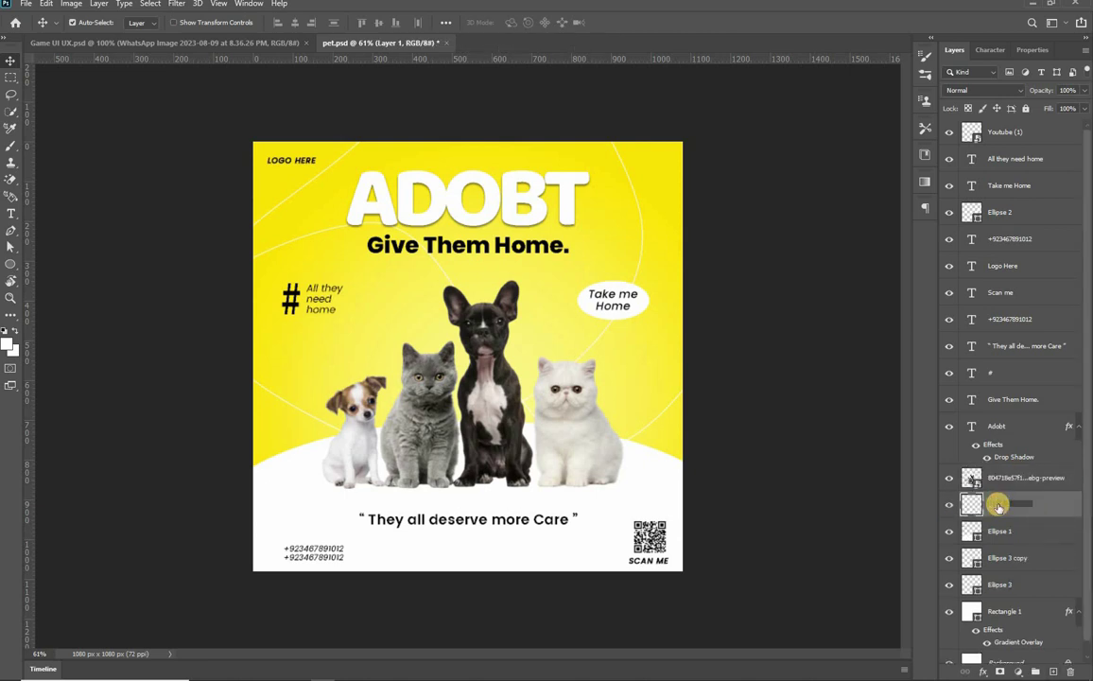
type("shadow")
key("Return")
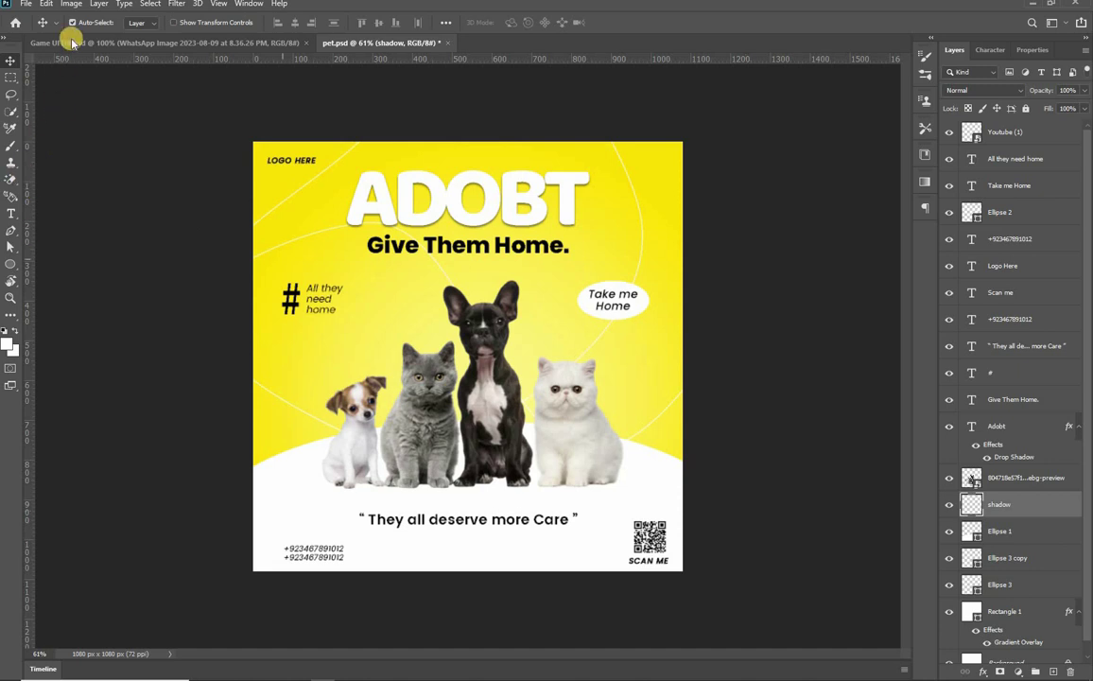
Flatten the 900 px soft brush tip into a thin horizontal ellipse with a 0° angle
key("b")
right_click(38, 85)
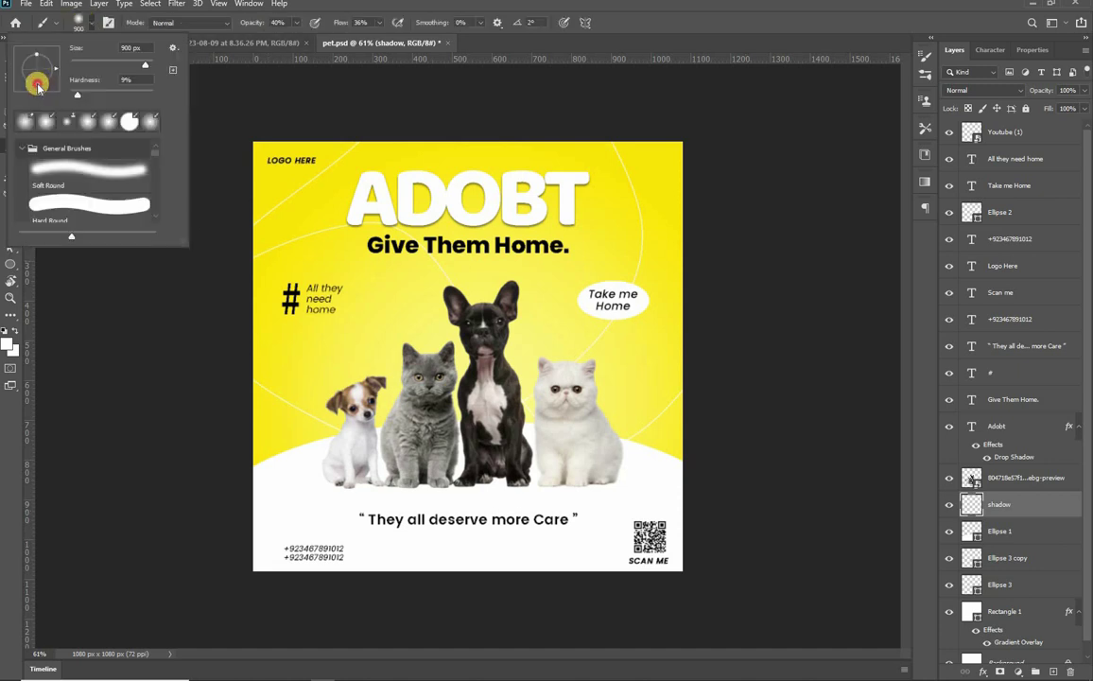
mouse_move(35, 86)
left_mouse_down()
mouse_move(57, 70)
mouse_move(37, 43)
mouse_move(38, 69)
left_mouse_up()
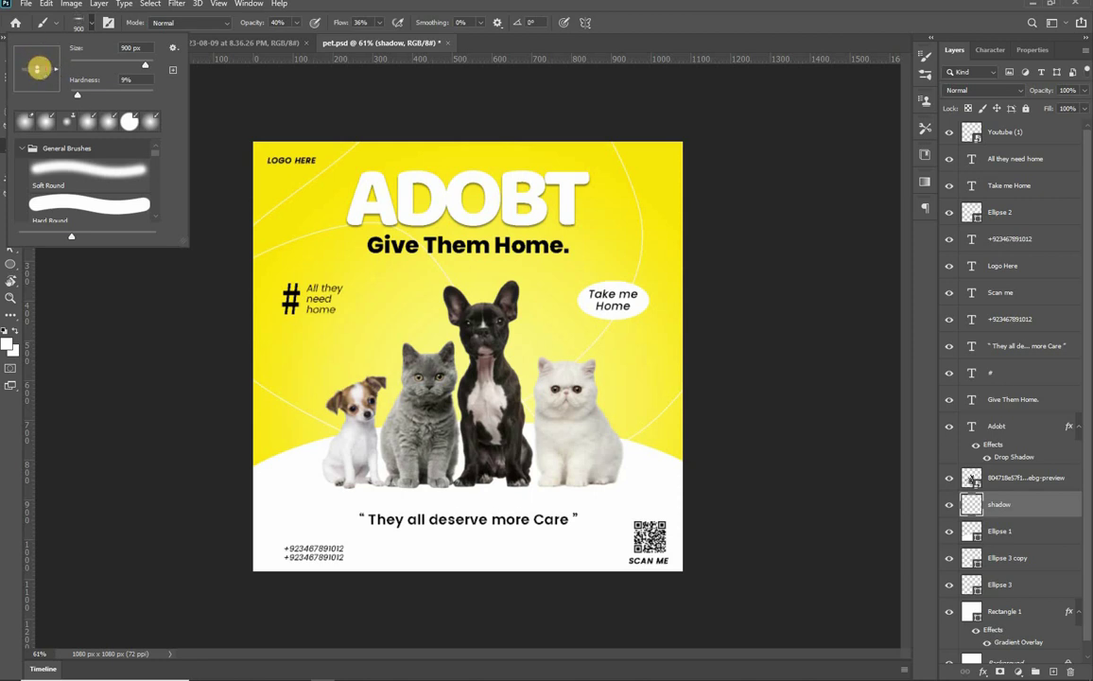
left_click(240, 25)
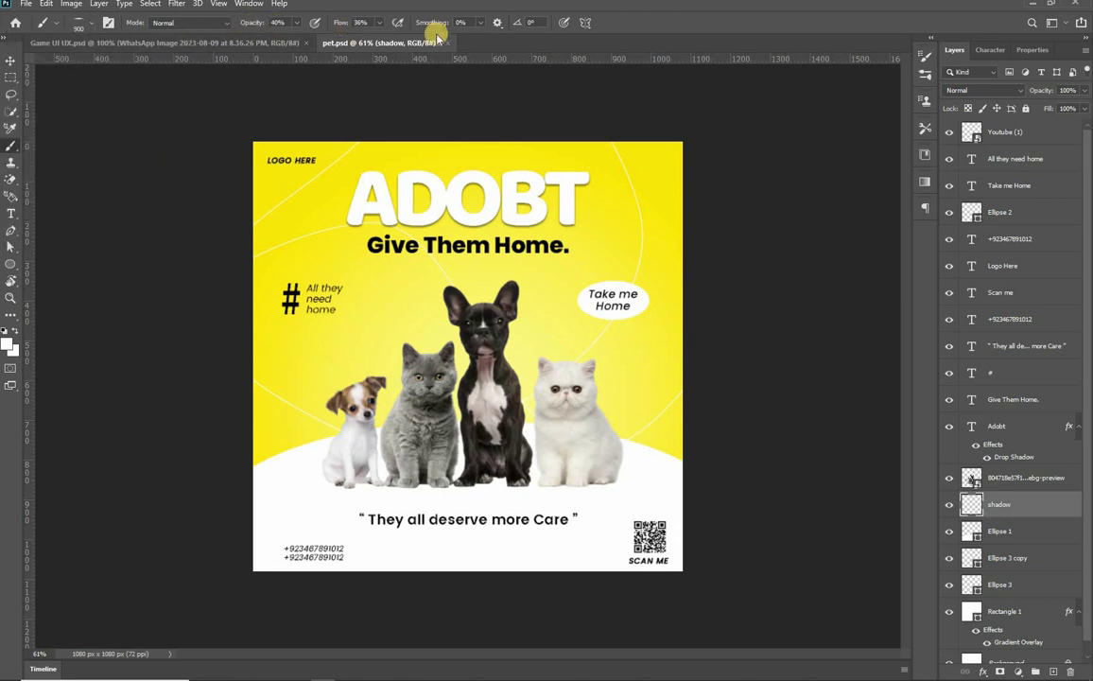
Paint a soft black shadow under the pets' feet with the flattened brush
left_click(443, 475)
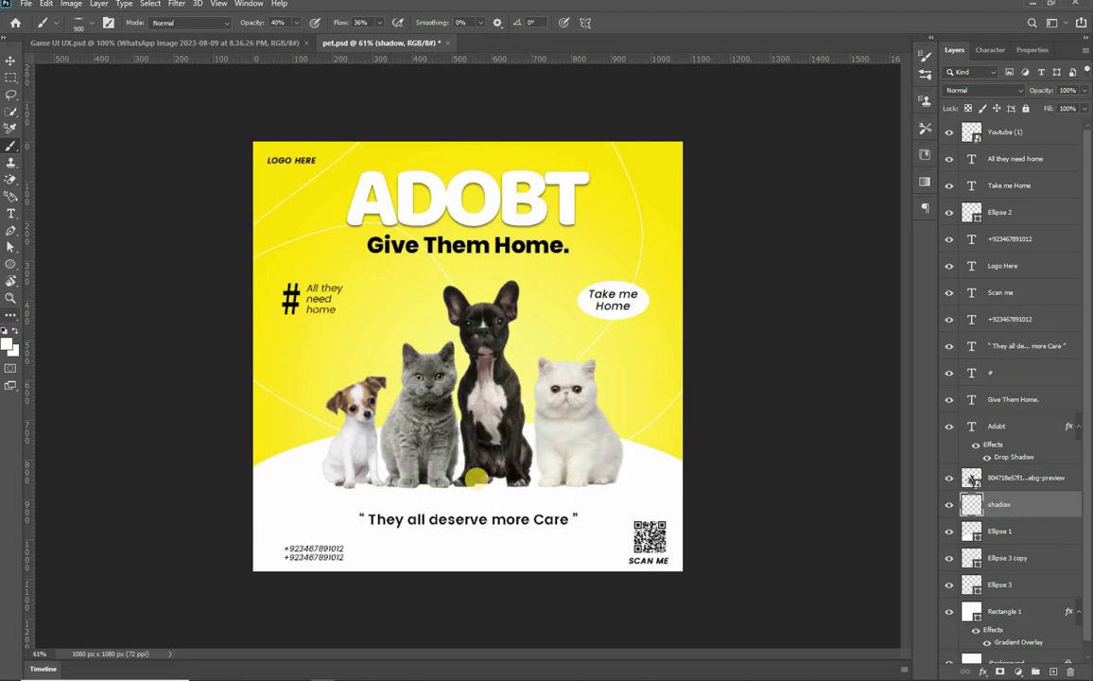
mouse_move(470, 480)
left_mouse_down()
mouse_move(426, 480)
mouse_move(508, 487)
mouse_move(459, 484)
left_mouse_up()
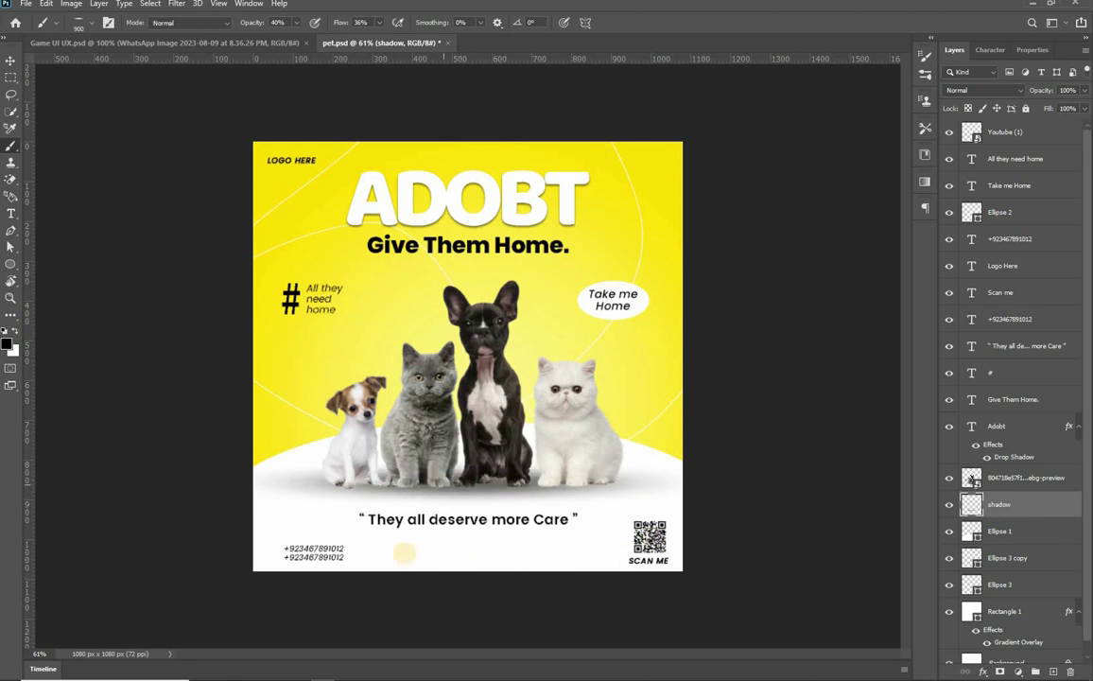
scroll(437, 532, "down", 2)
scroll(437, 532, "up", 2)
Scale the shadow down with Free Transform and position it slightly lower beneath the pets
key("v")
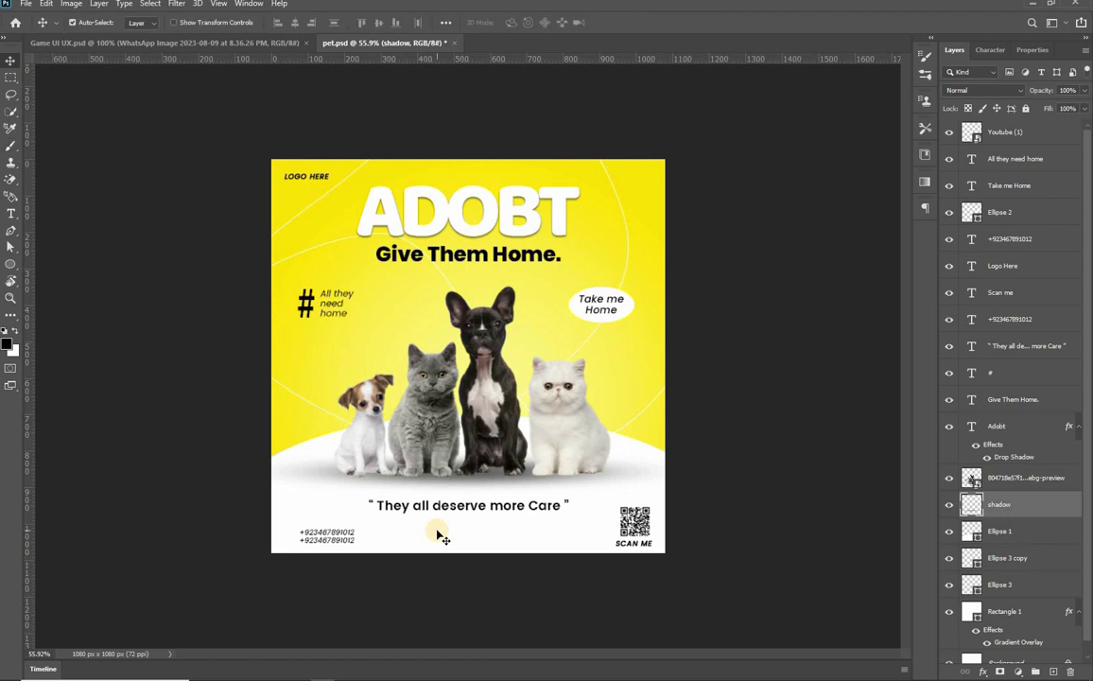
key("ctrl+t")
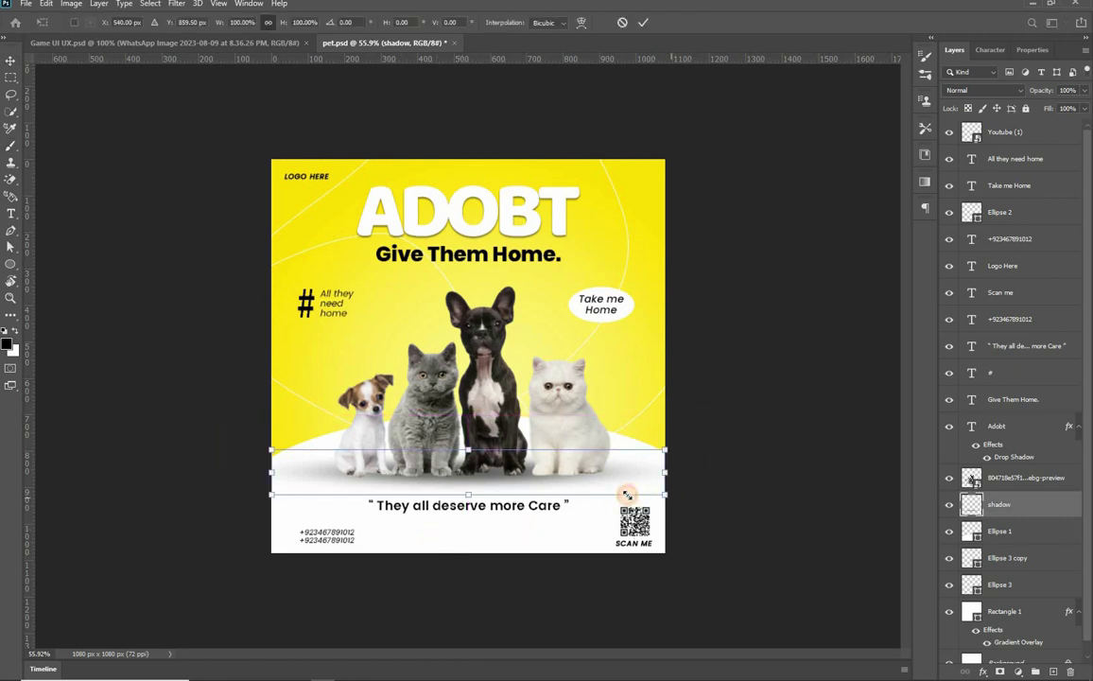
left_click_drag(665, 495, 625, 490)
left_click_drag(519, 470, 531, 479)
key("Return")
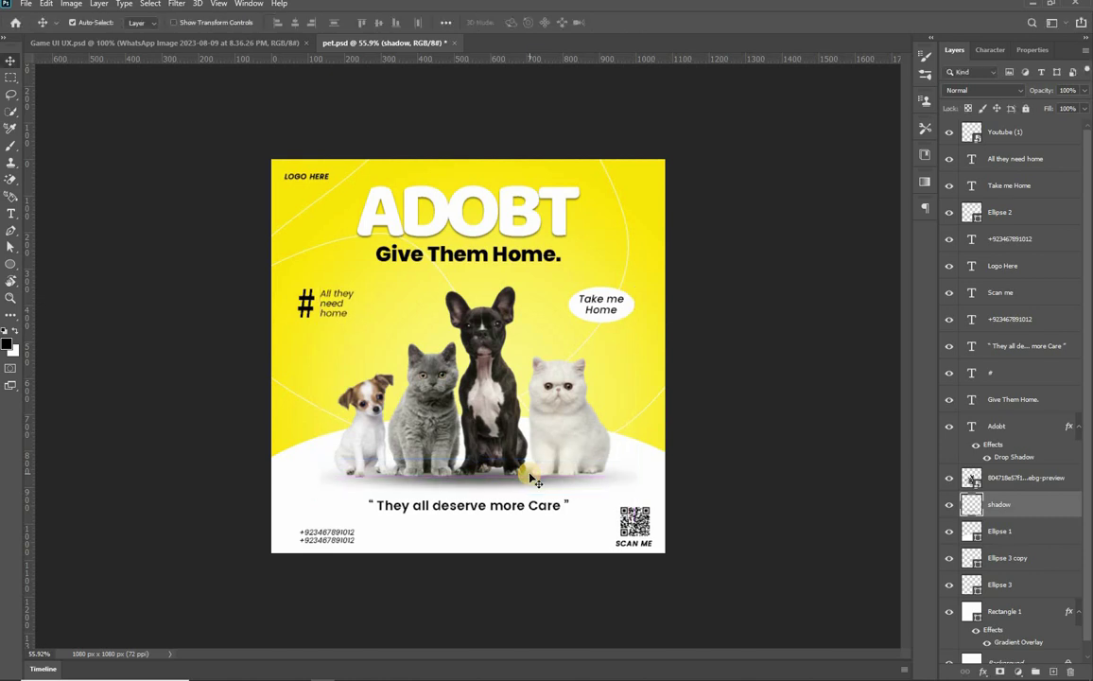
Add a layer mask to the shadow layer and fade out the shadow's two ends with a 250 px black brush
left_click(998, 671)
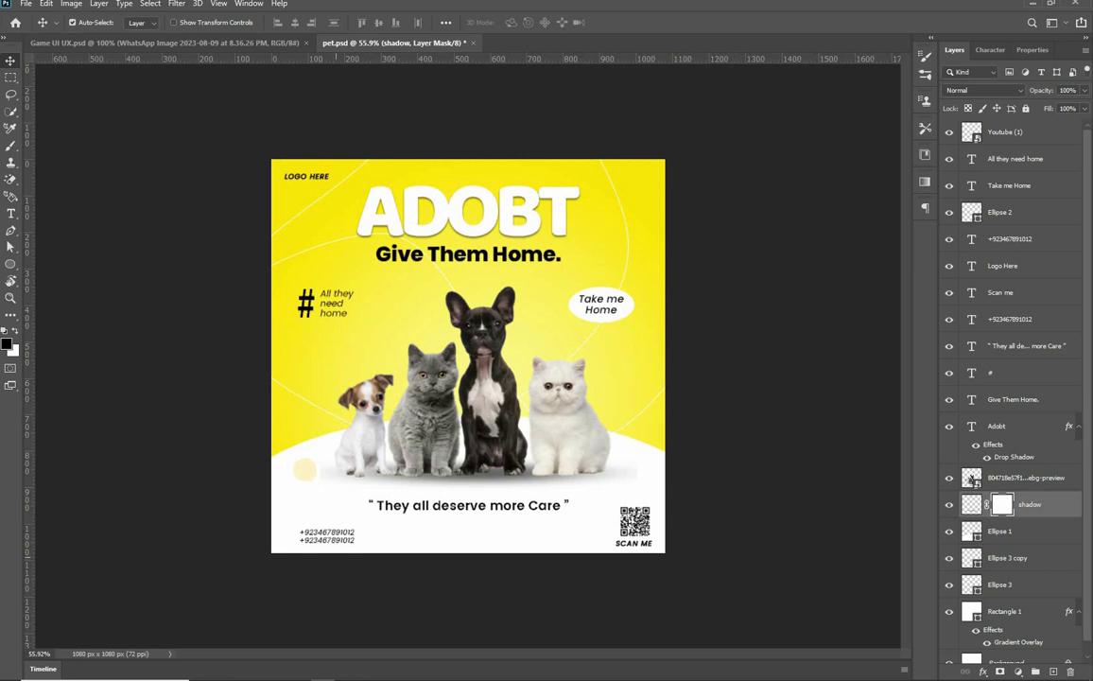
key("b")
key("bracketleft")
key("bracketleft")
key("bracketleft")
key("bracketleft")
key("bracketleft")
key("bracketleft")
key("bracketleft")
key("bracketleft")
key("bracketleft")
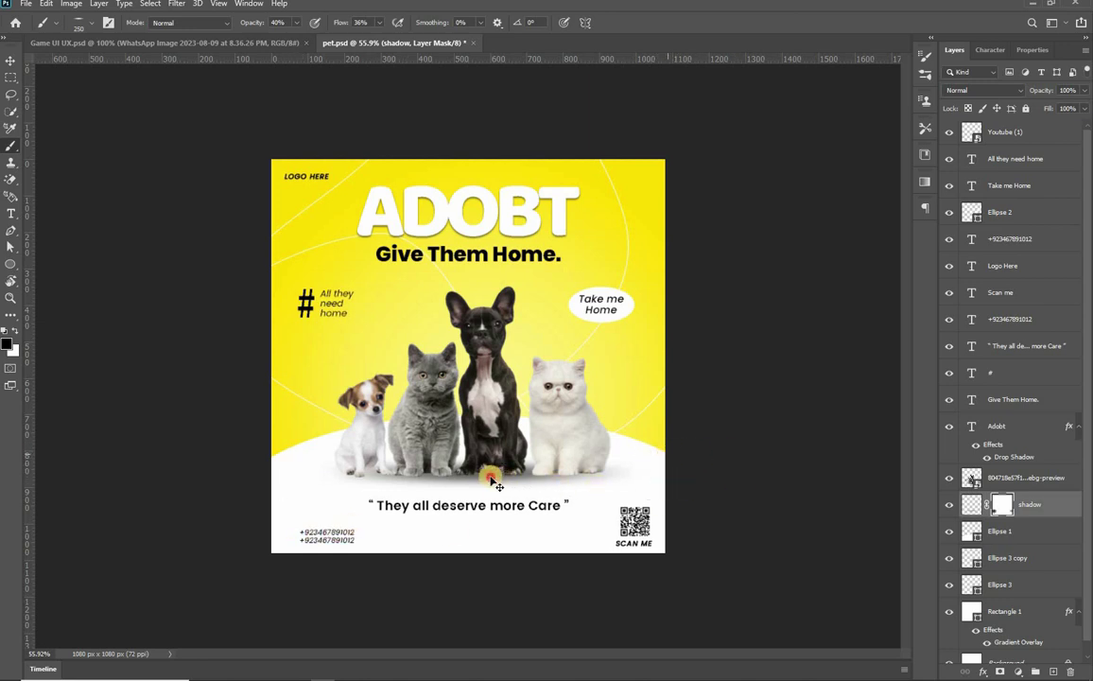
Set the shadow layer's opacity to 44% and save the document
key("v")
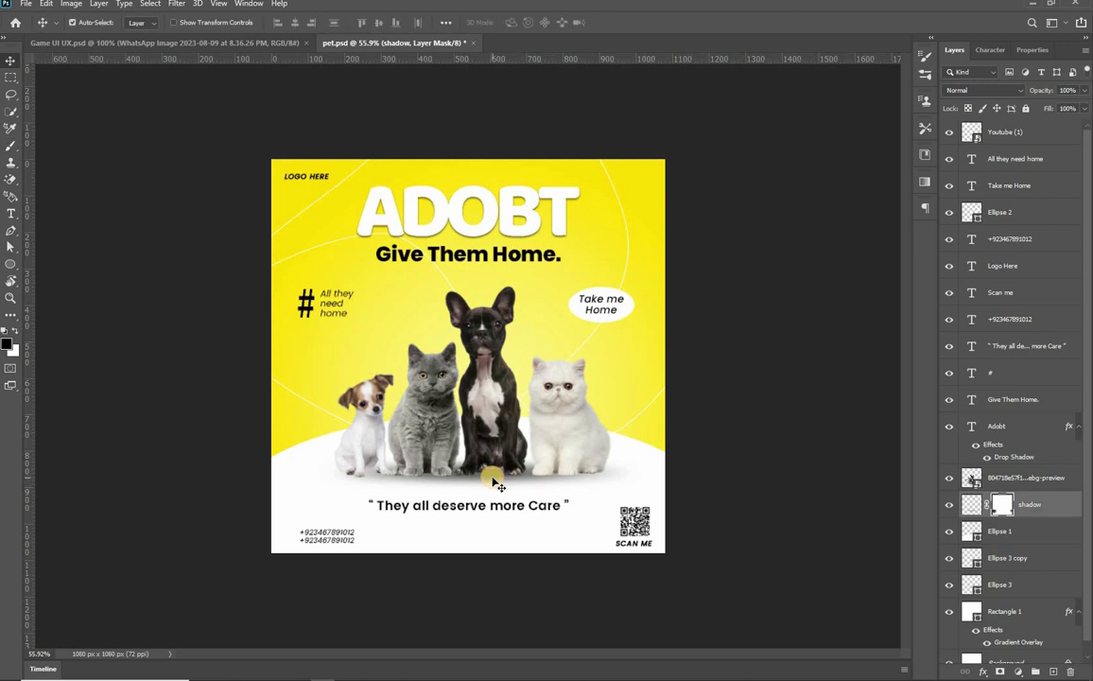
key("5")
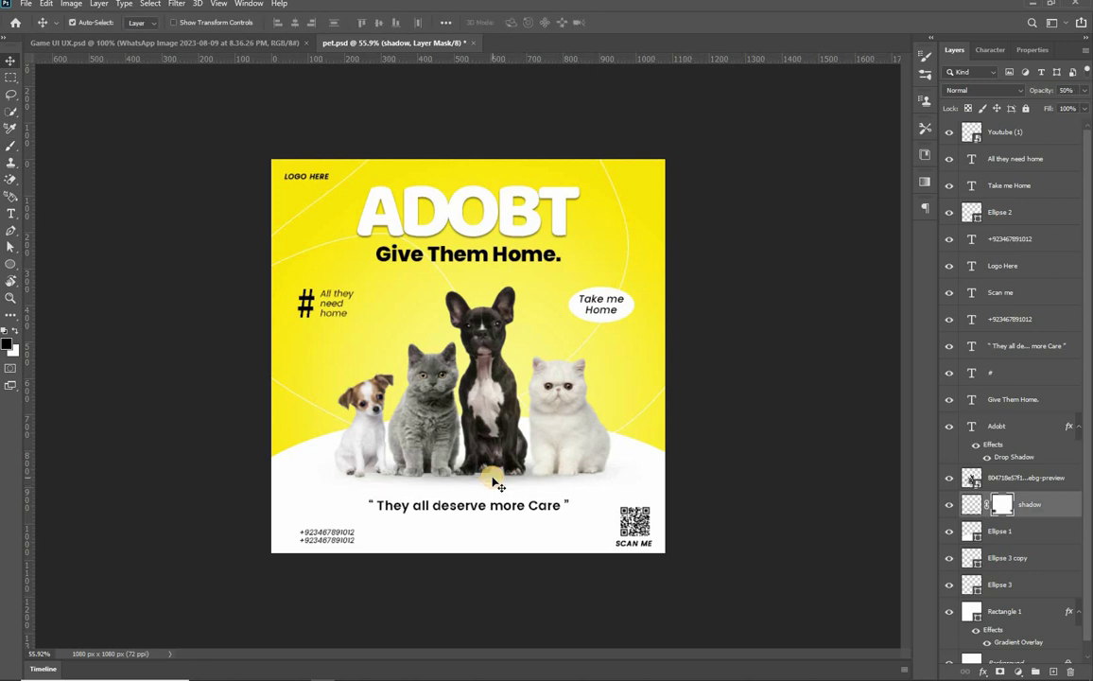
key("4")
key("4")
scroll(720, 582, "up", 2)
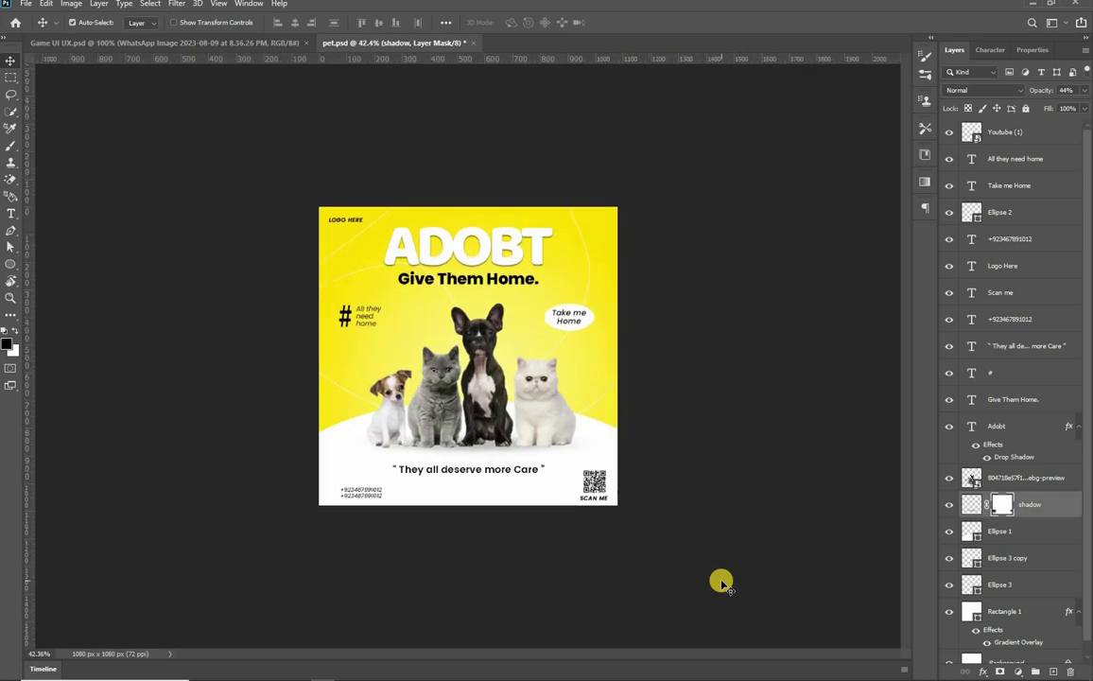
key("ctrl+s")
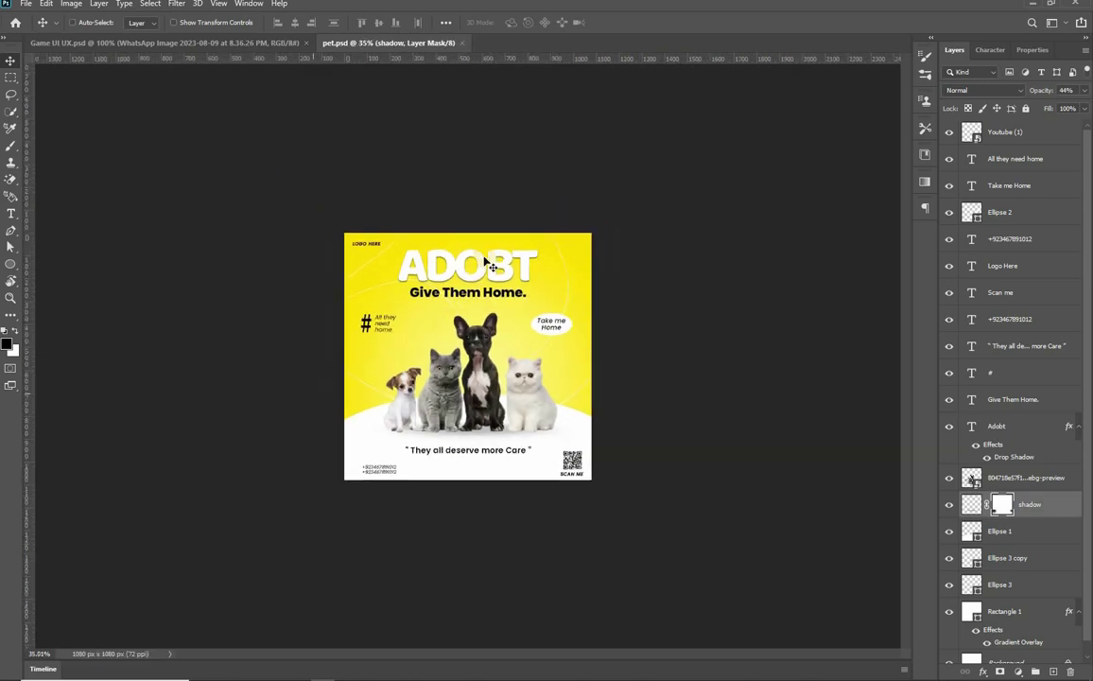
Nudge the "ADOBT" heading and "Give Them Home." line together slightly downward and save the document
scroll(486, 271, "up", 1)
left_click(483, 250)
key("Down")
key("Down")
key("Down")
key("Down")
key("Down")
key("Down")
key("Down")
key("Down")
key("Down")
key("Down")
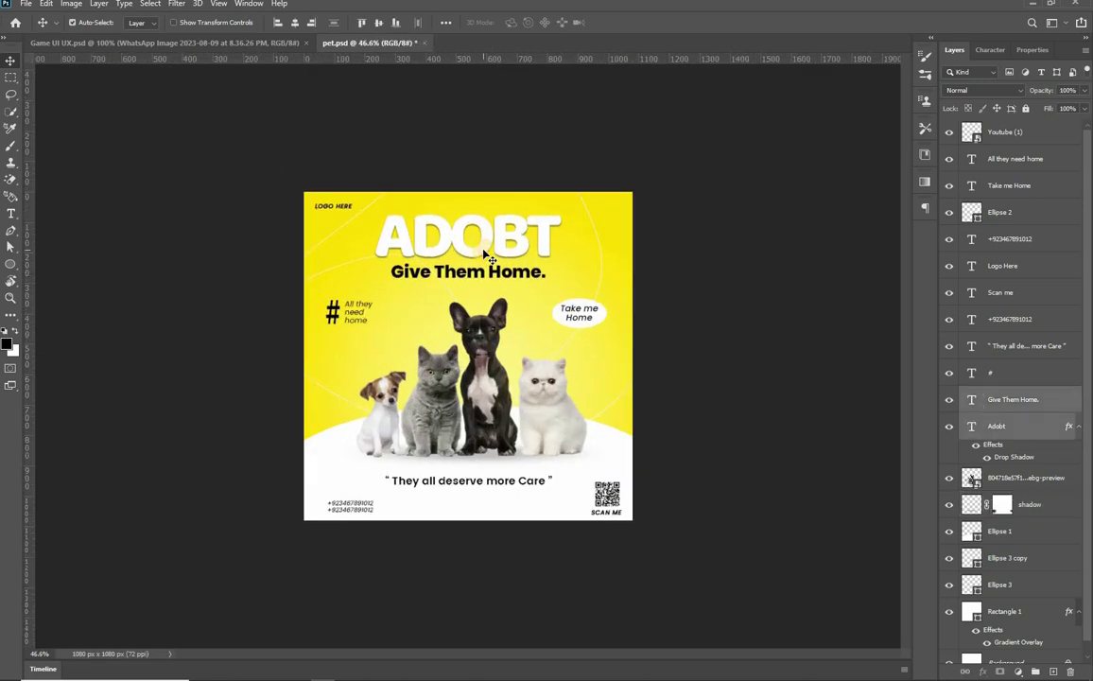
key("ctrl+s")
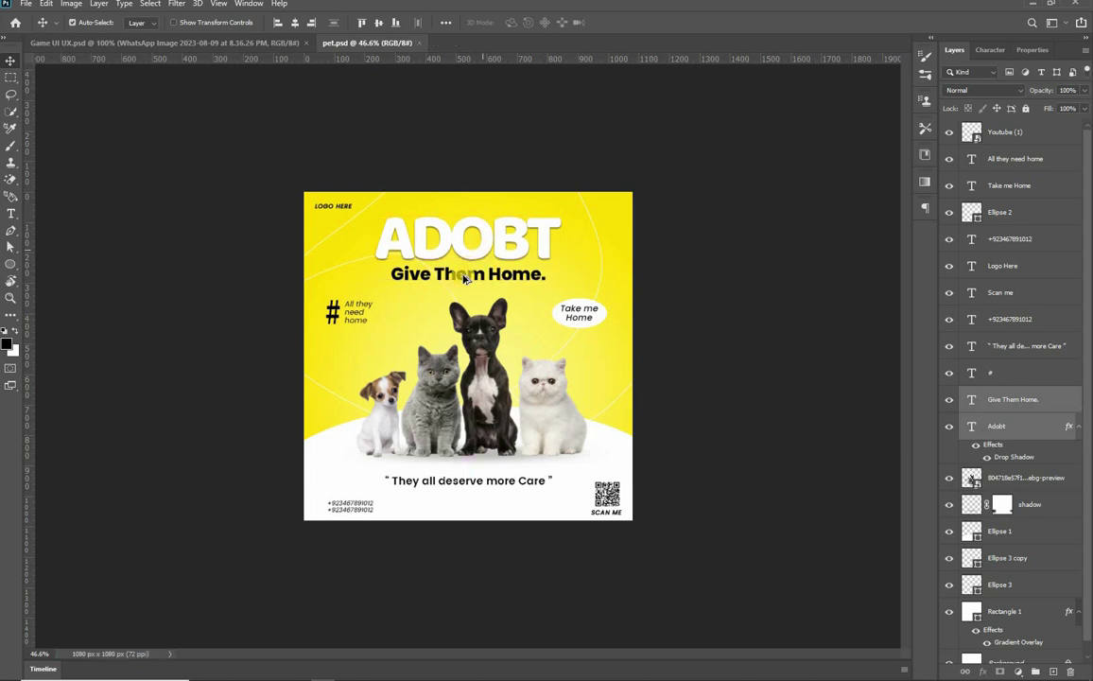
scroll(466, 281, "down", 1)
scroll(469, 283, "up", 1)
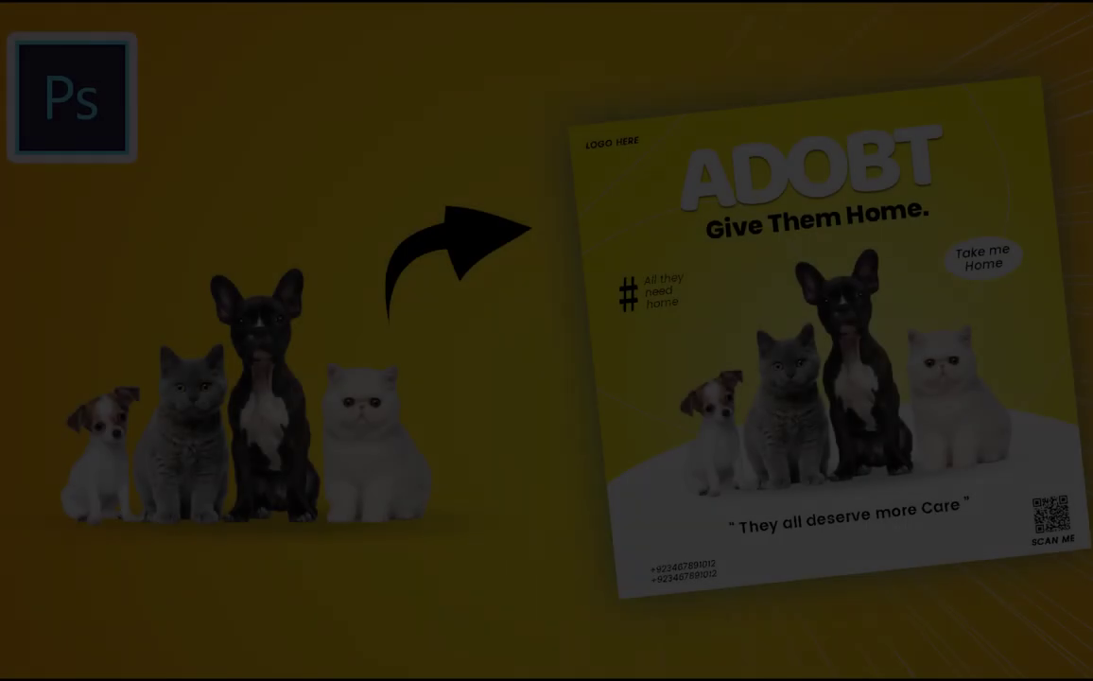